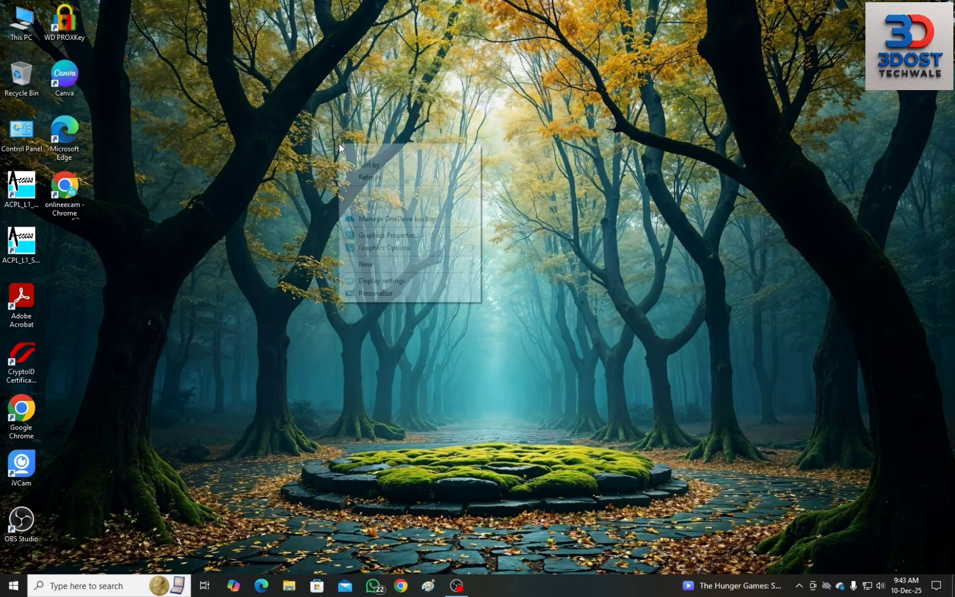
left_click(367, 175)
right_click(334, 142)
left_click(371, 177)
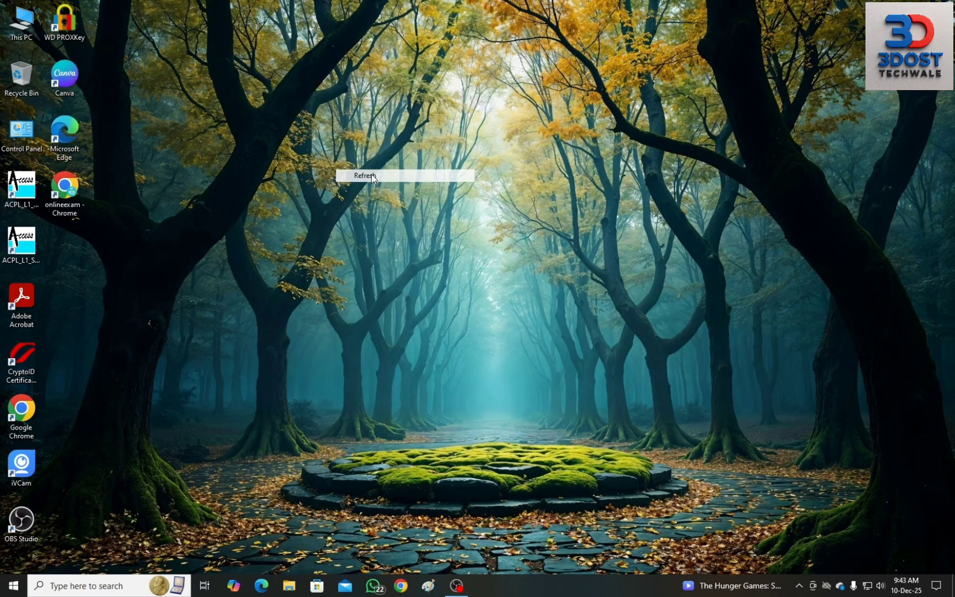
- Launch Excel by running the excel command and create a blank workbook
key("super+r")
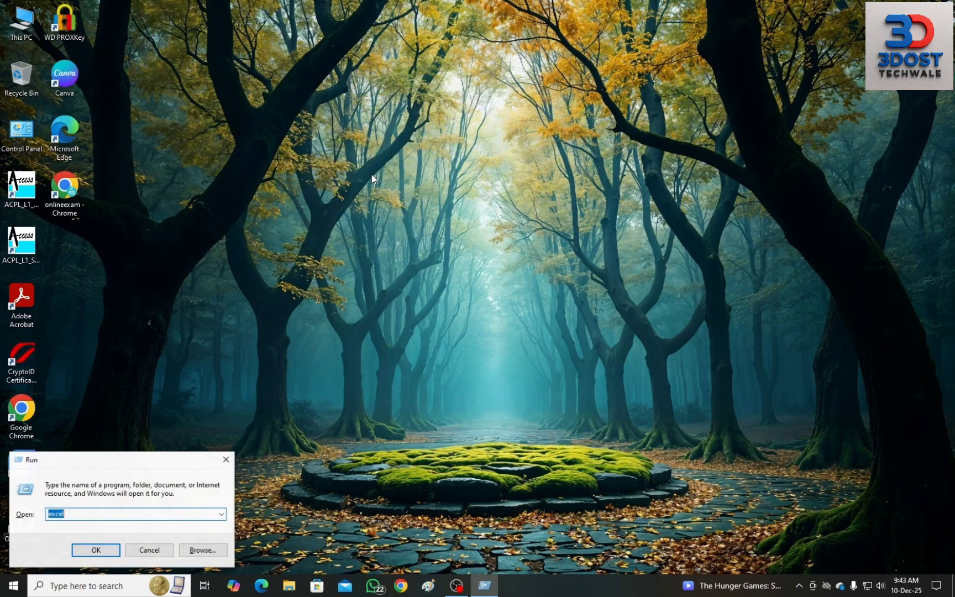
key("Return")
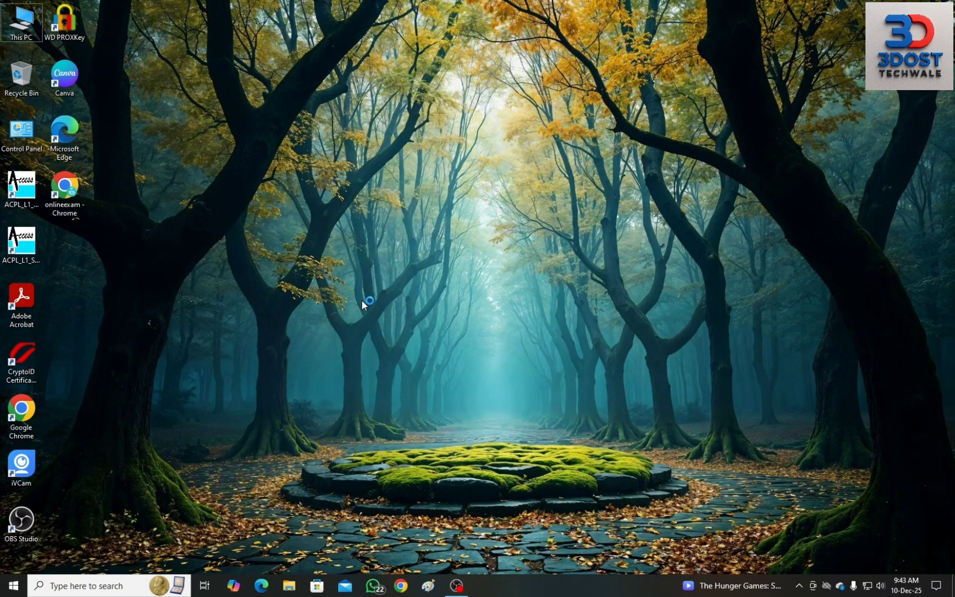
key("super+r")
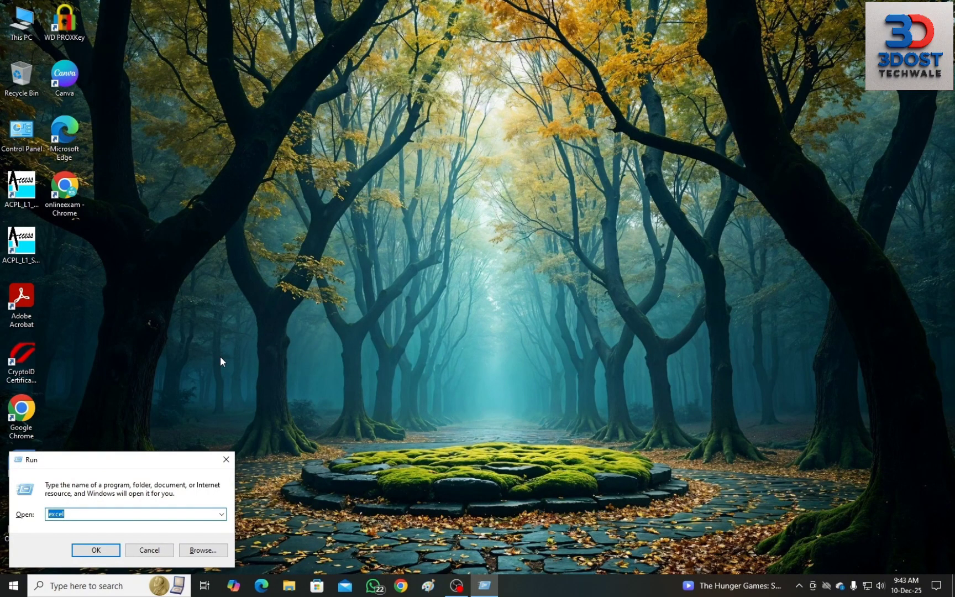
type("excel")
key("Return")
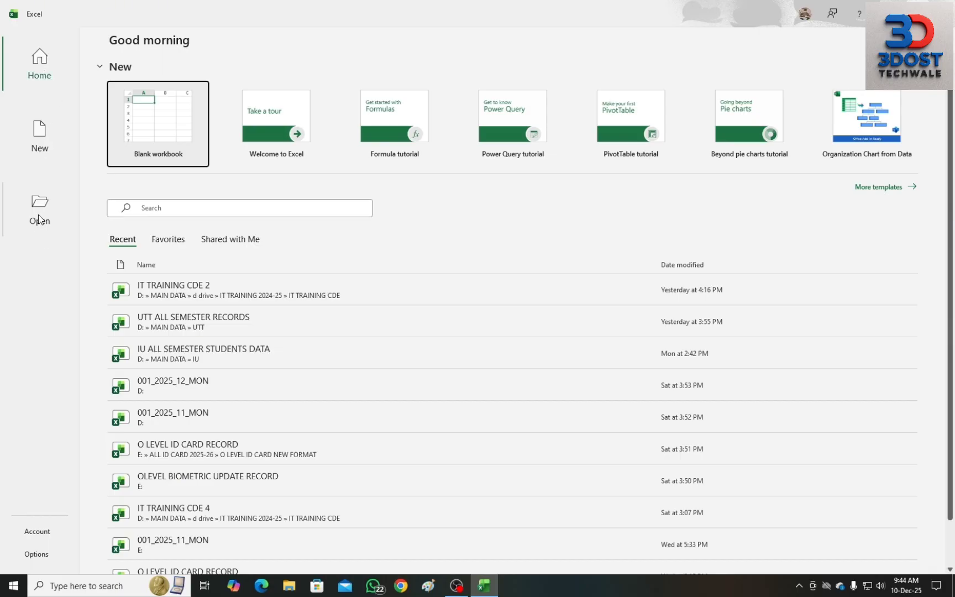
left_click(152, 122)
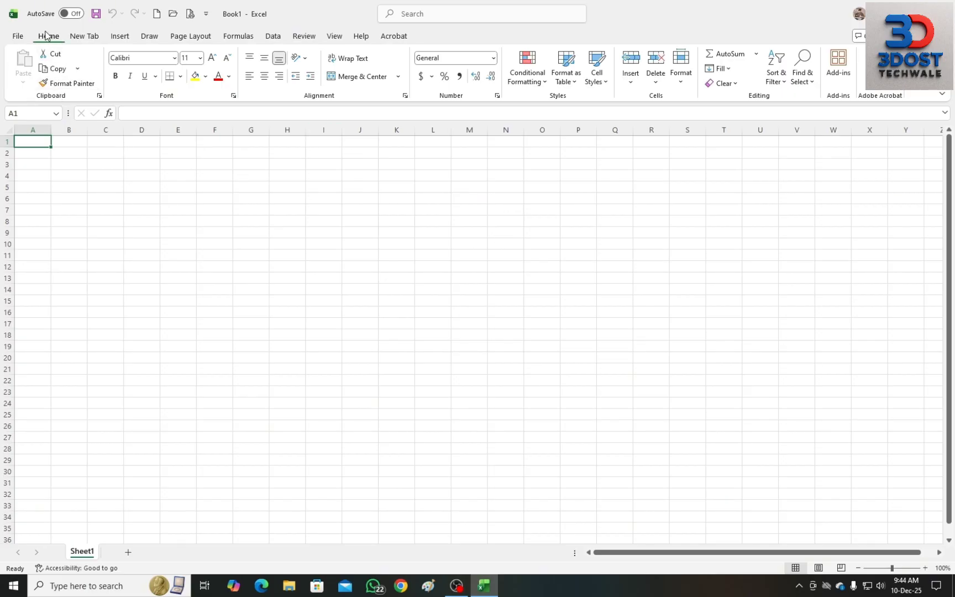
- Look at the File start page and the Excel options for customizing the ribbon and the Quick Access Toolbar
left_click(17, 36)
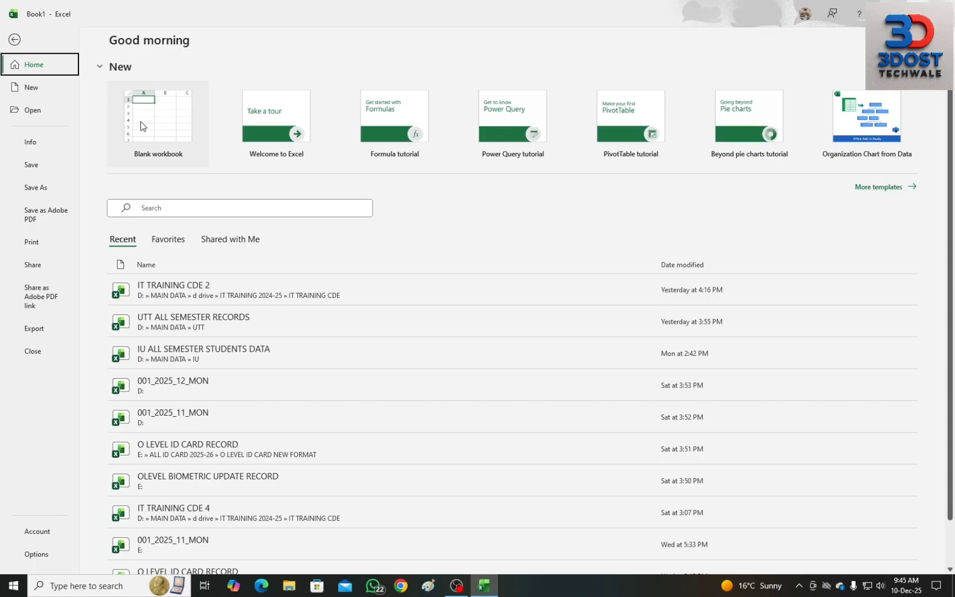
left_click(14, 40)
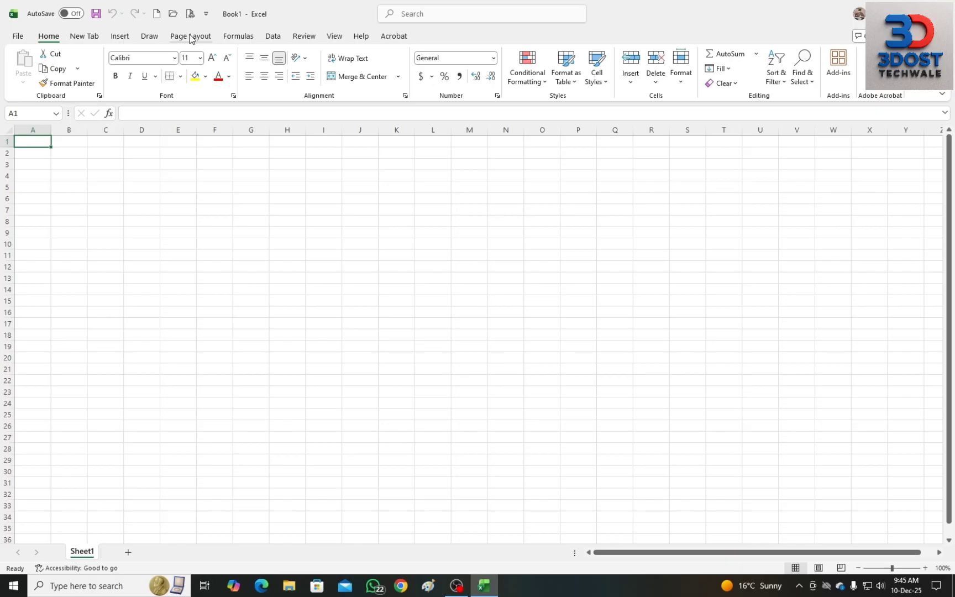
right_click(93, 40)
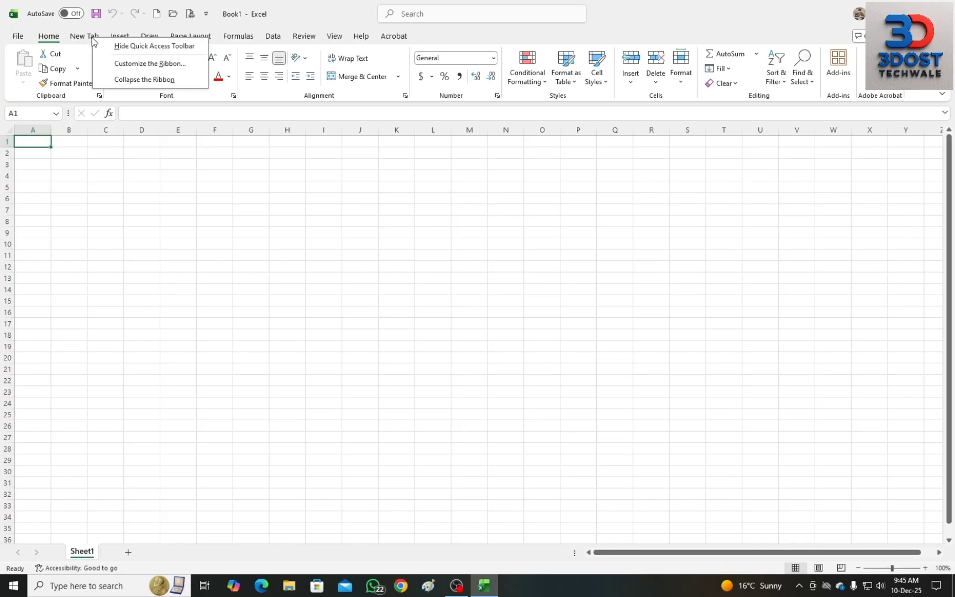
left_click(151, 64)
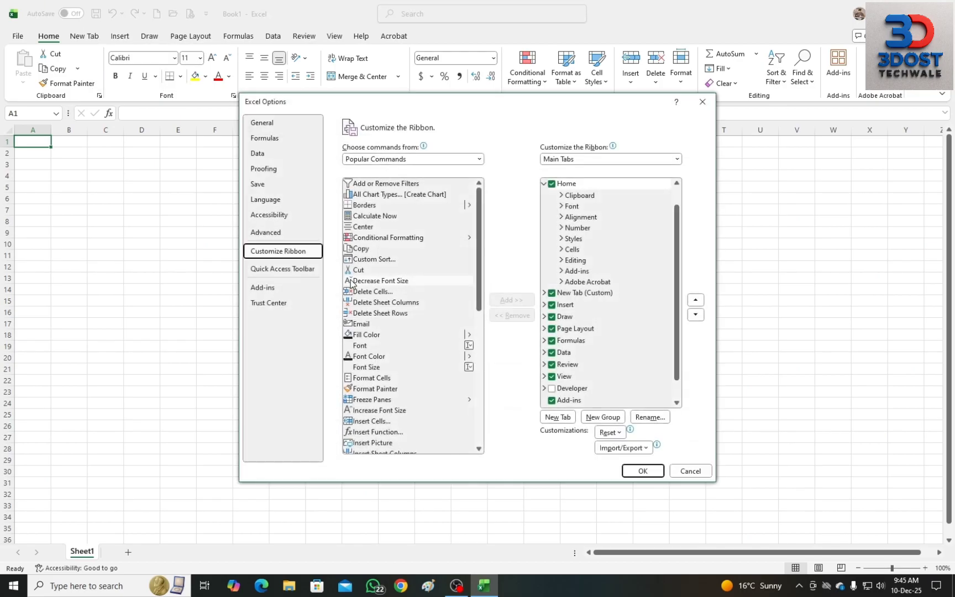
left_click(295, 274)
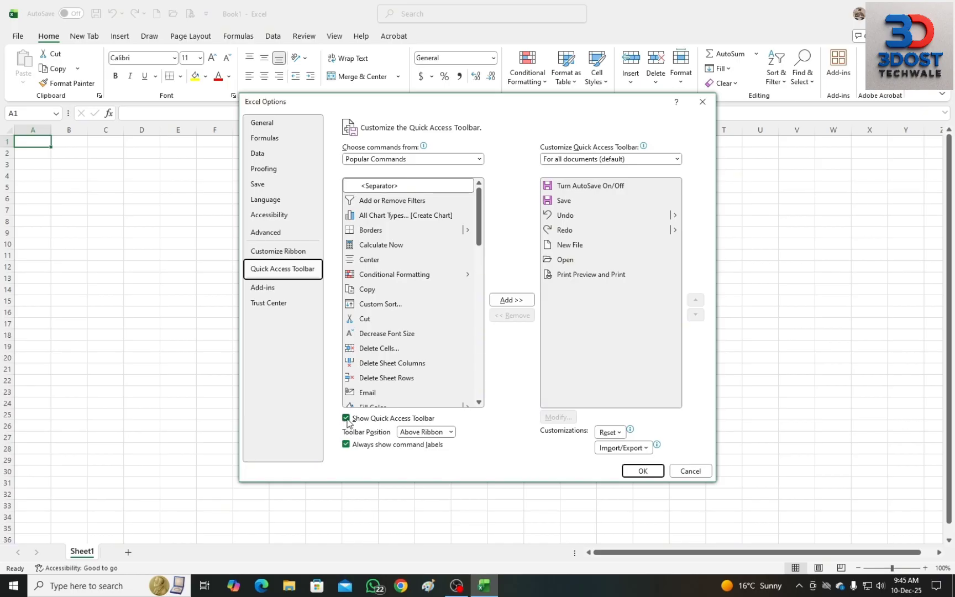
left_click(647, 470)
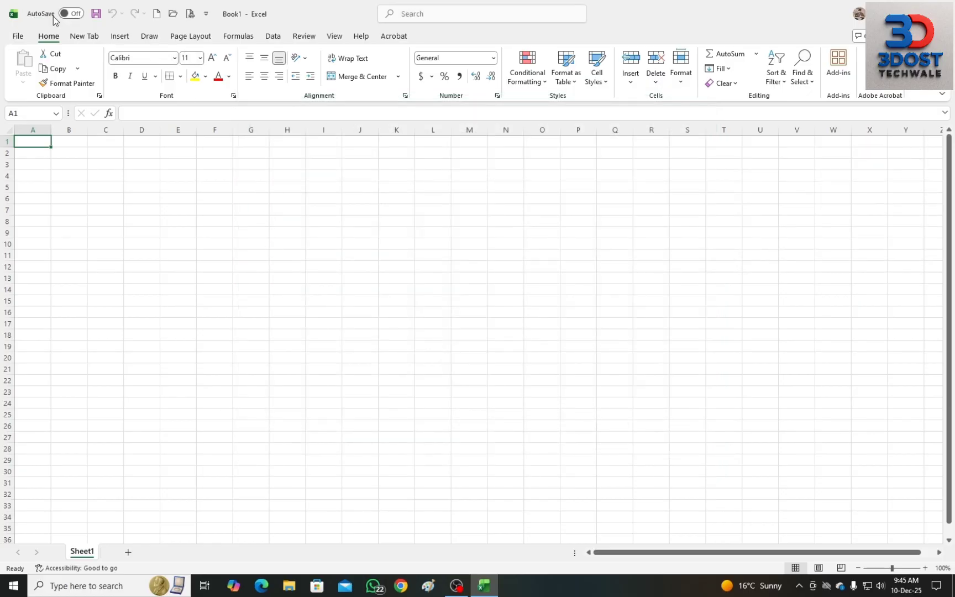
- Remove the Automatically Save command from the Quick Access Toolbar and review the other available commands
left_click(206, 14)
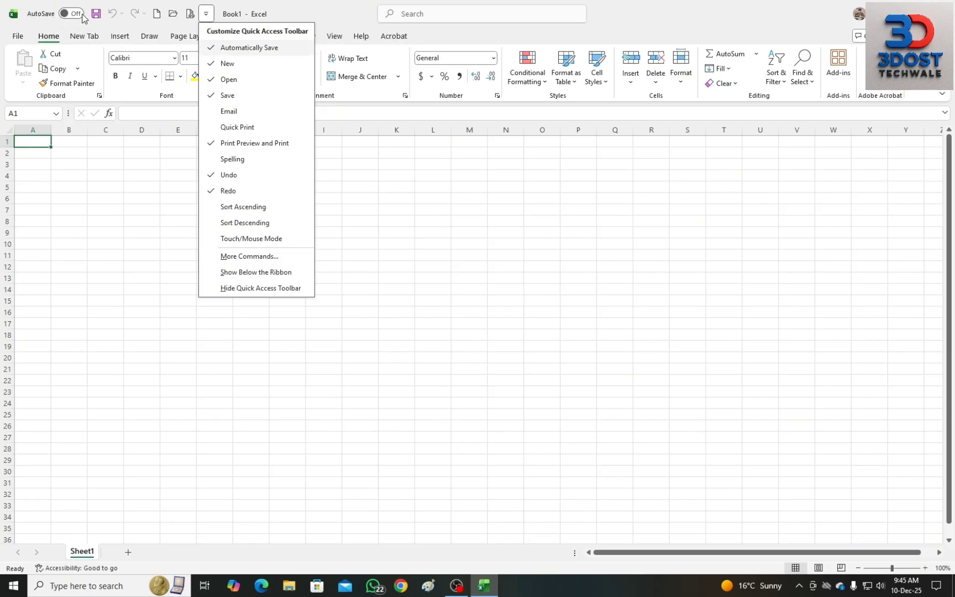
left_click(237, 48)
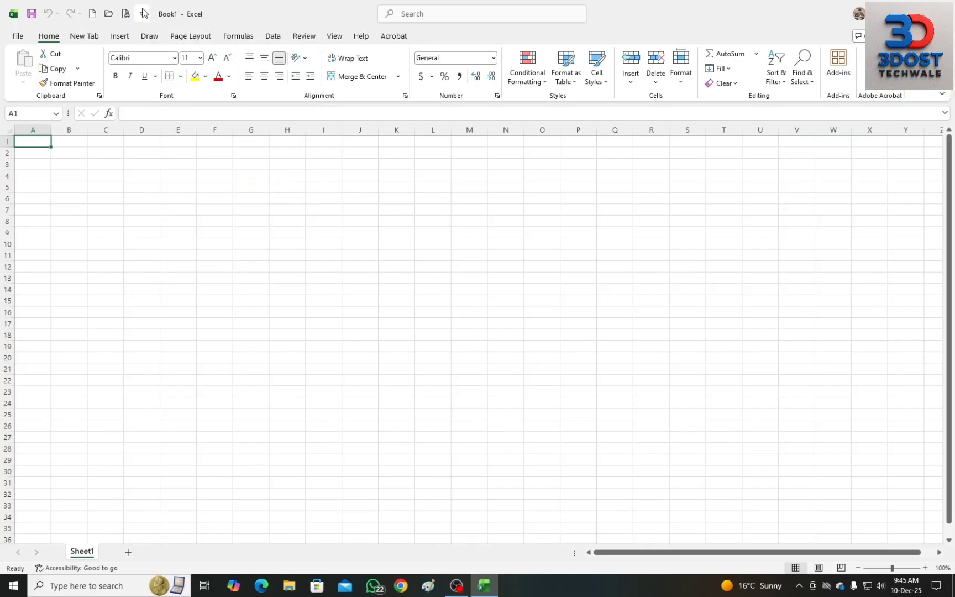
left_click(142, 12)
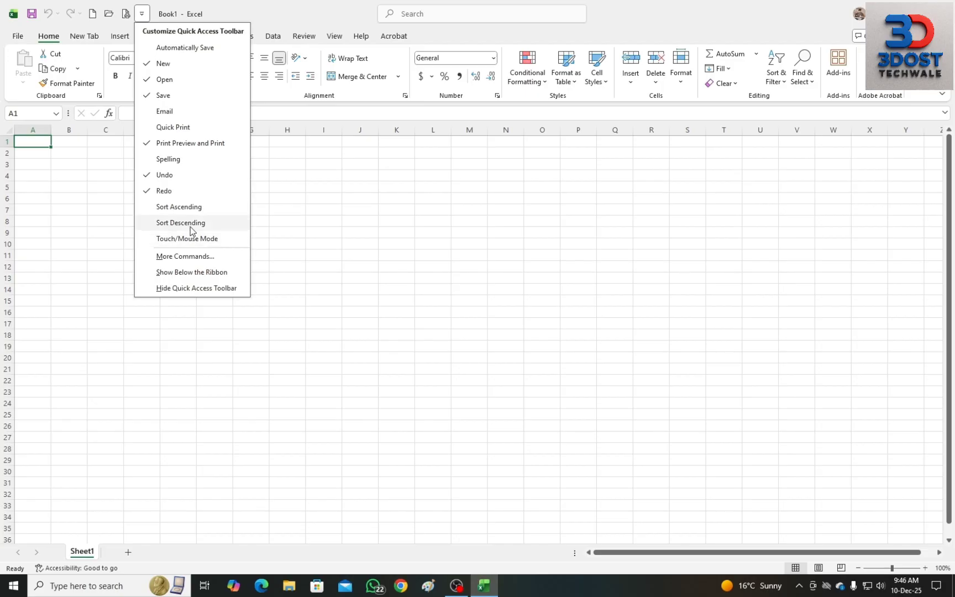
left_click(106, 161)
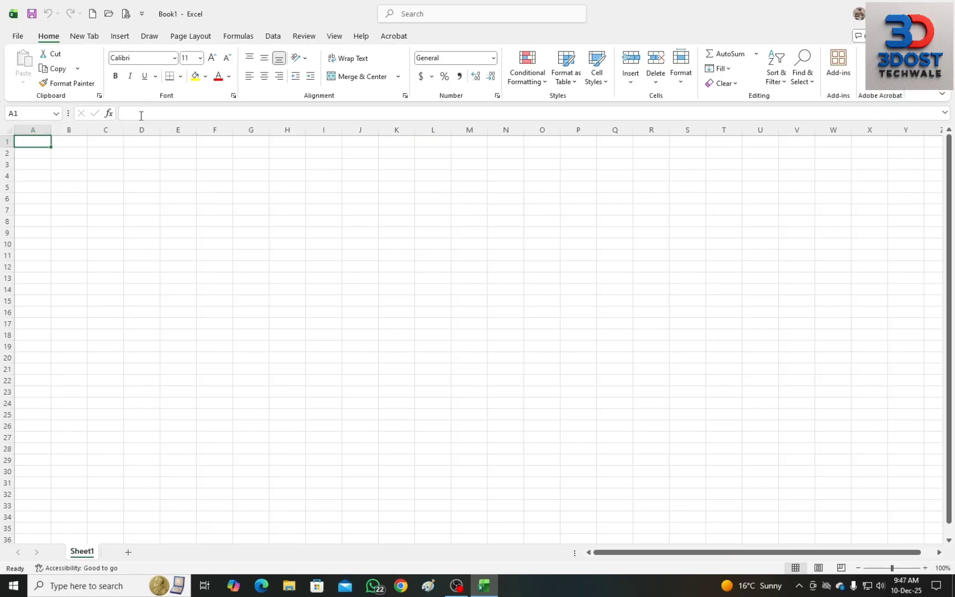
- Place the cursor in the formula bar, select columns F to J one by one, row 9, cells in column K, and range F11:P12
left_click(169, 115)
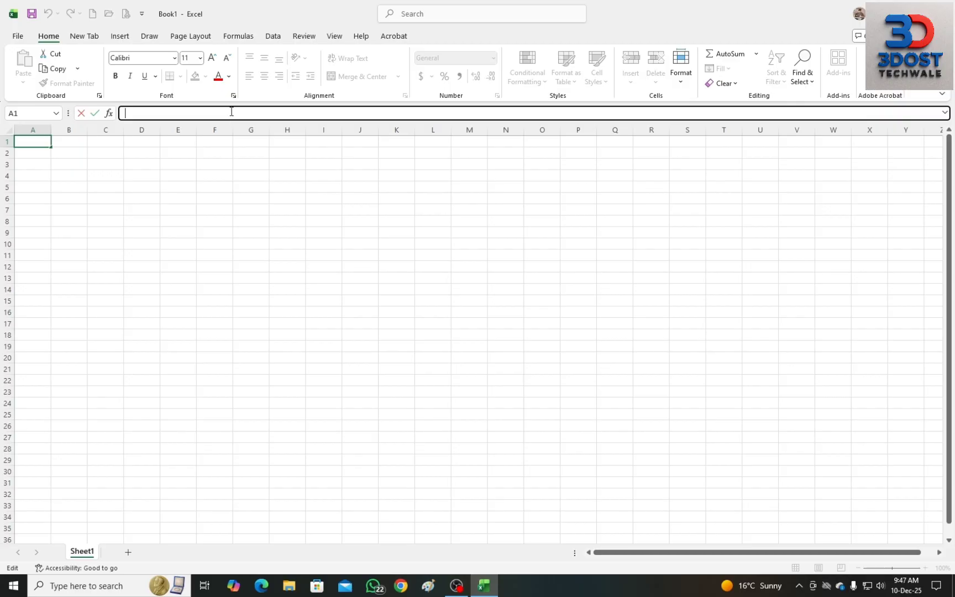
left_click(215, 130)
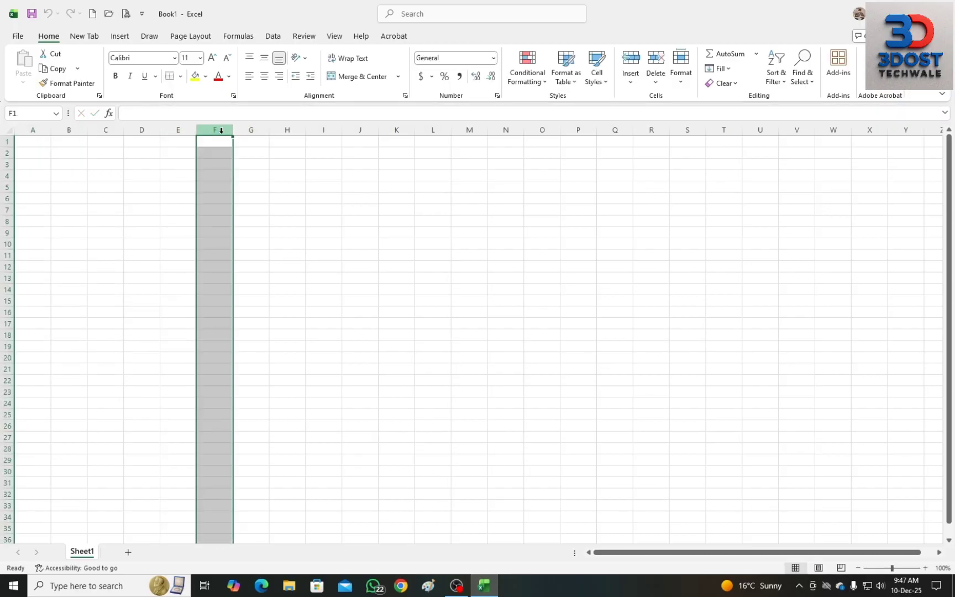
left_click(257, 130)
left_click(288, 130)
left_click(322, 130)
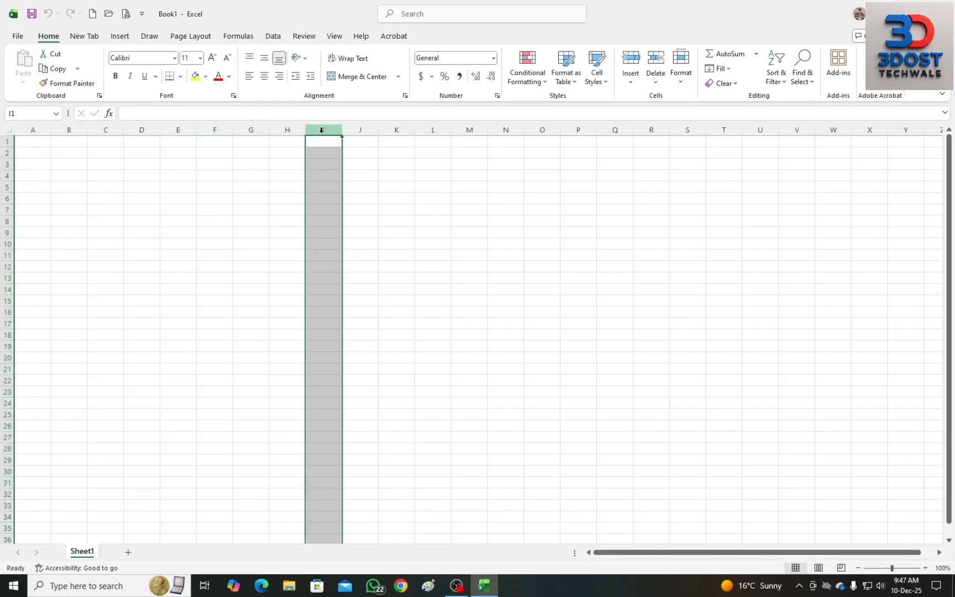
left_click(356, 130)
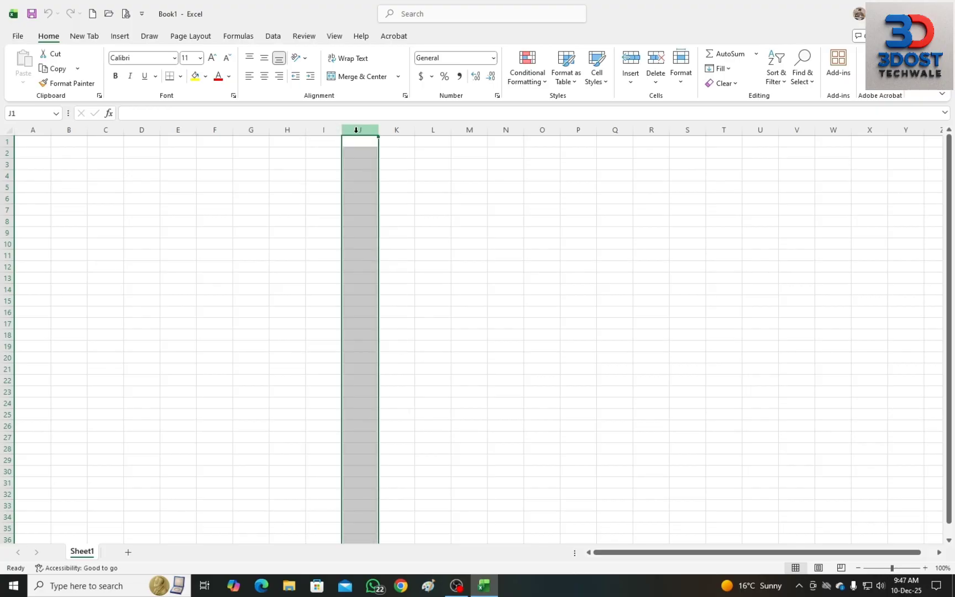
left_click(5, 233)
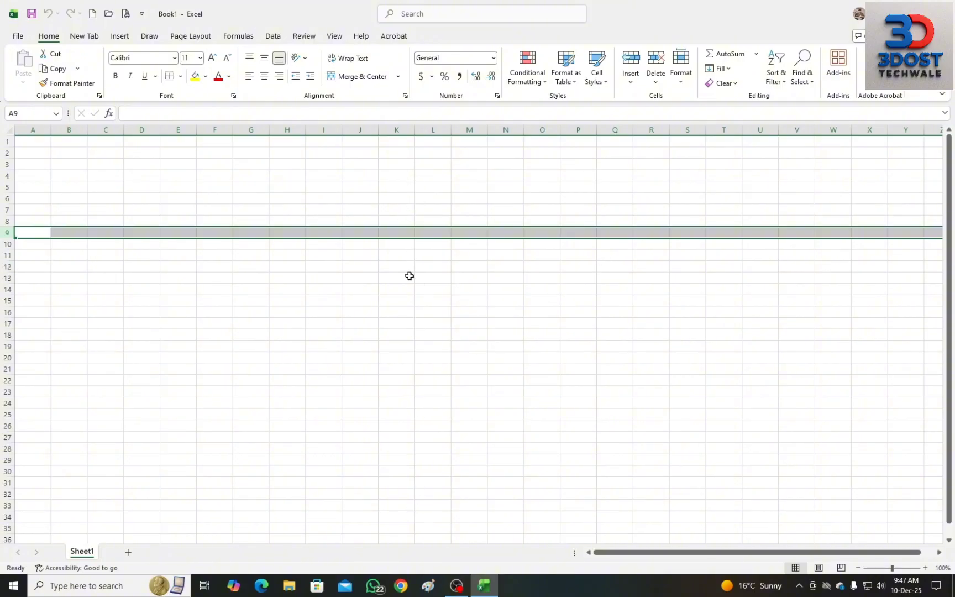
left_click_drag(406, 166, 398, 396)
left_click_drag(215, 254, 590, 264)
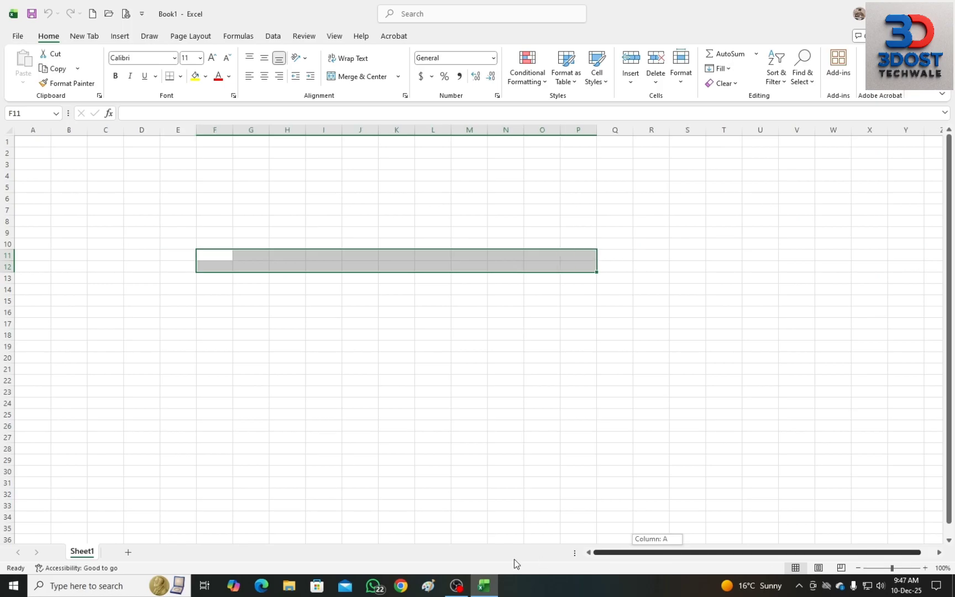
- Add two new worksheets after Sheet1 and switch between the sheets
left_click(127, 552)
left_click(166, 553)
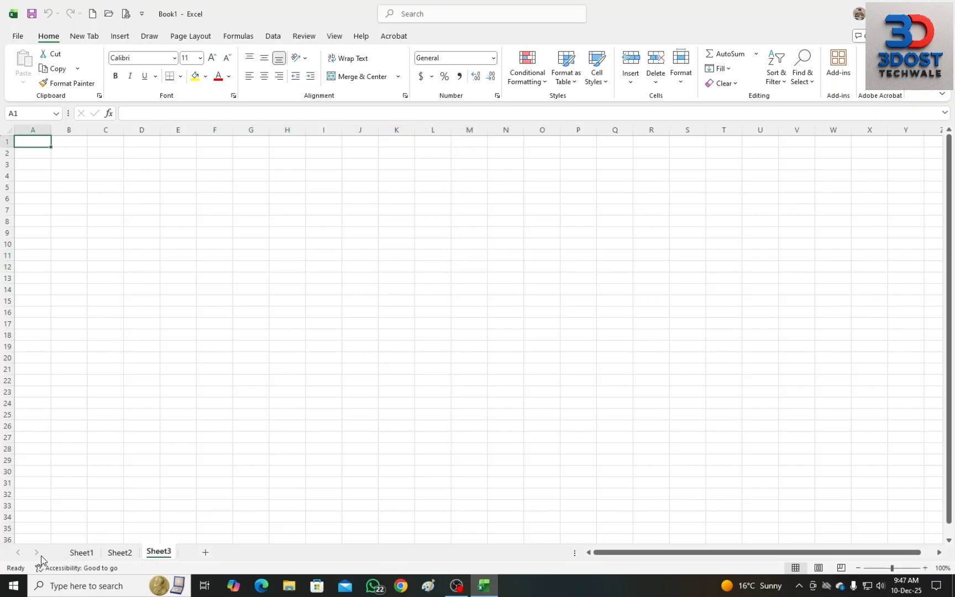
left_click(78, 553)
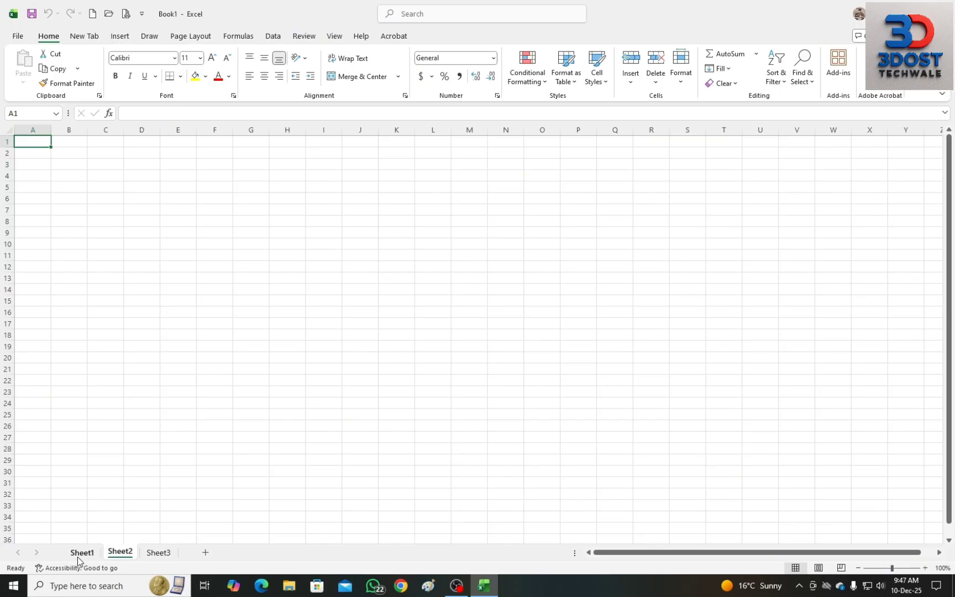
- Delete the two worksheets following Sheet1
left_click(130, 556)
right_click(130, 556)
left_click(168, 414)
right_click(125, 555)
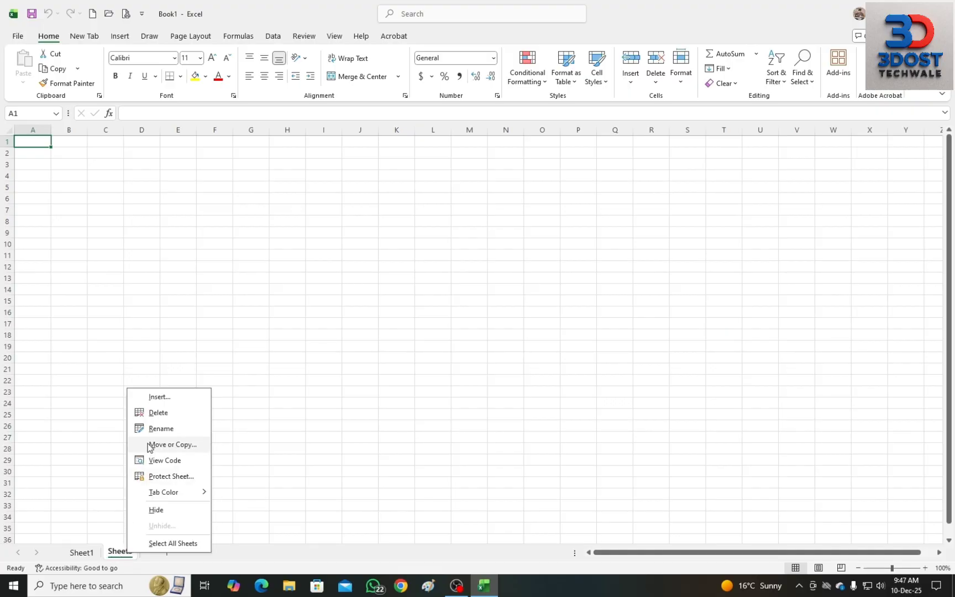
left_click(163, 413)
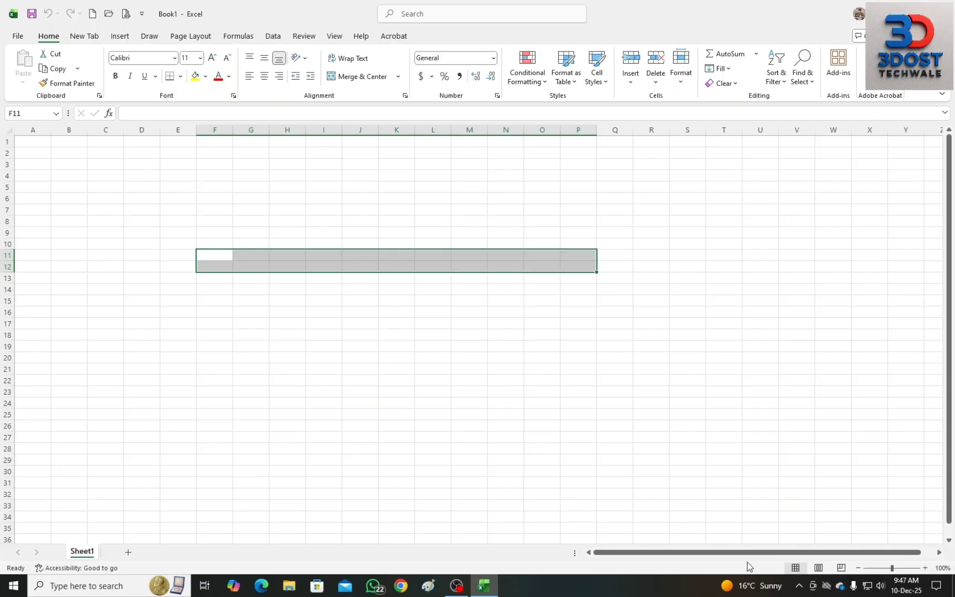
- Try horizontal scrolling and zoom, view the sheet in Page Break Preview, and return to Normal view
left_click_drag(761, 552, 706, 557)
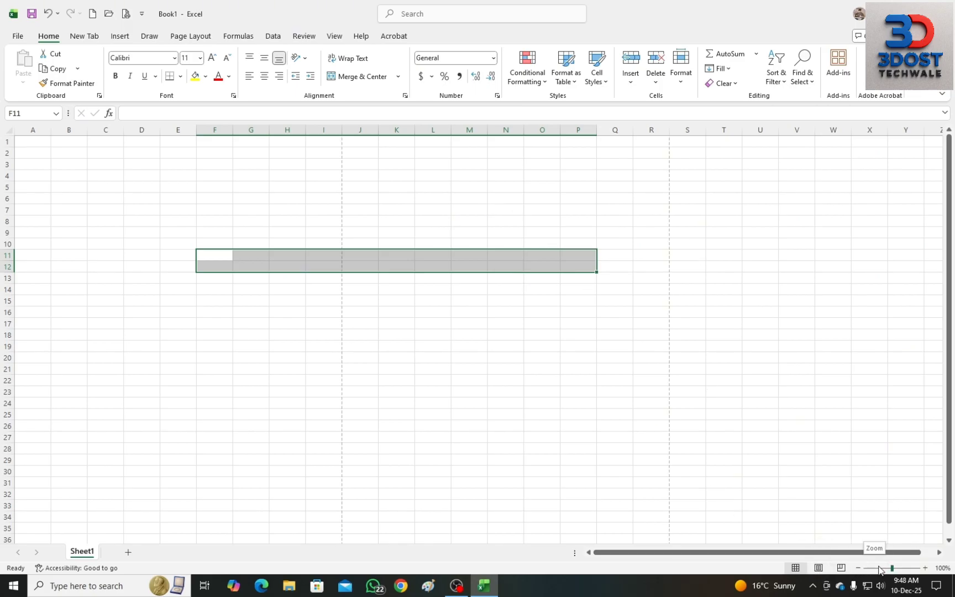
mouse_move(893, 568)
left_mouse_down()
mouse_move(872, 568)
mouse_move(910, 569)
mouse_move(894, 571)
left_mouse_up()
left_click(421, 313)
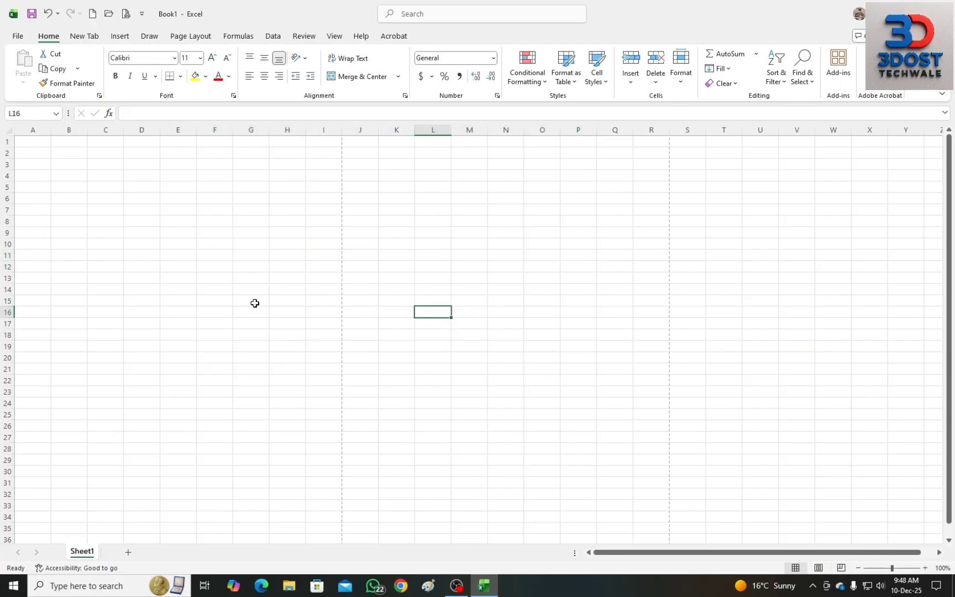
left_click(841, 567)
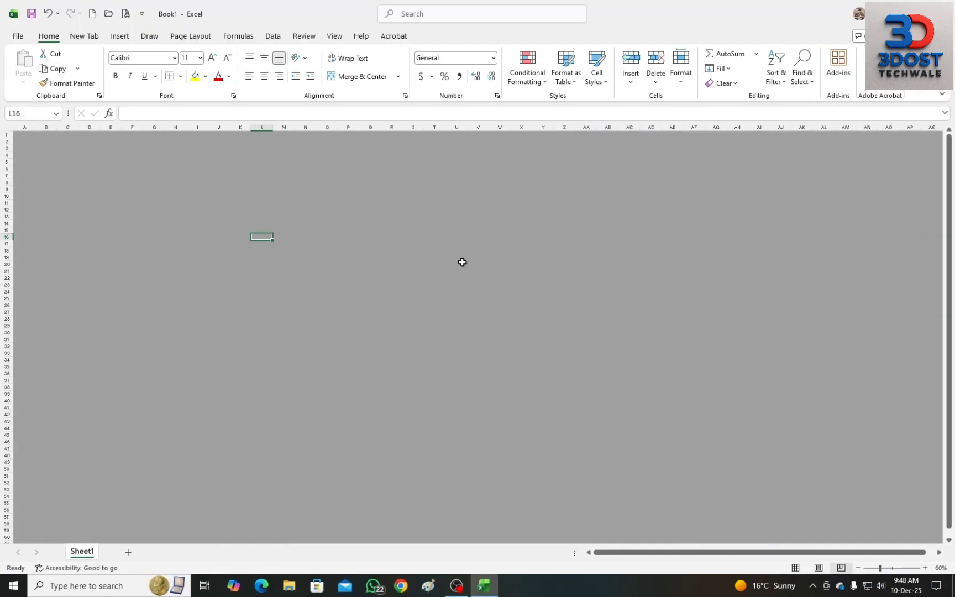
left_click(796, 568)
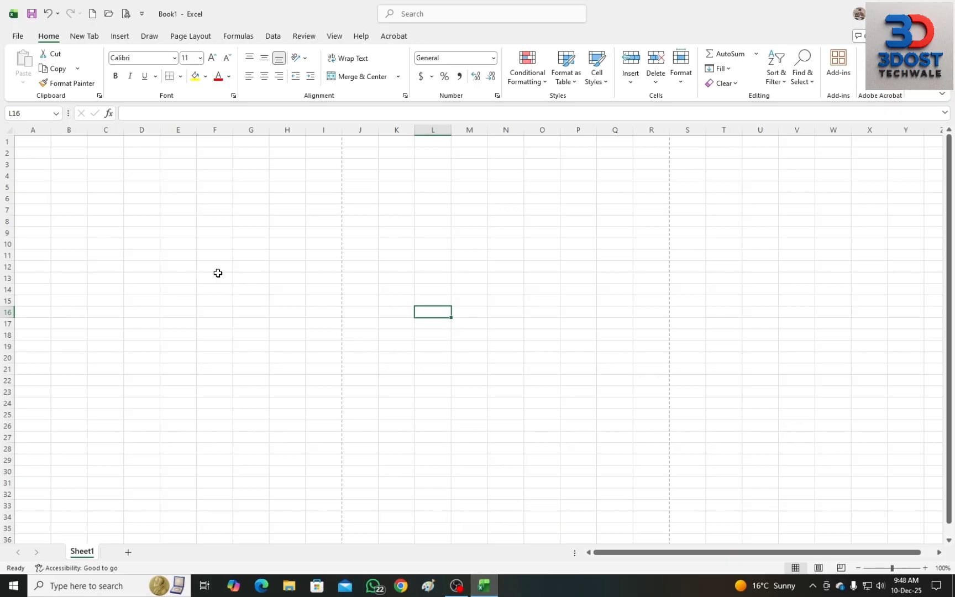
- Enter the column headings SR.N., STUDENT NAME and FATHER NAME in cells A1 to C1
left_click(143, 210)
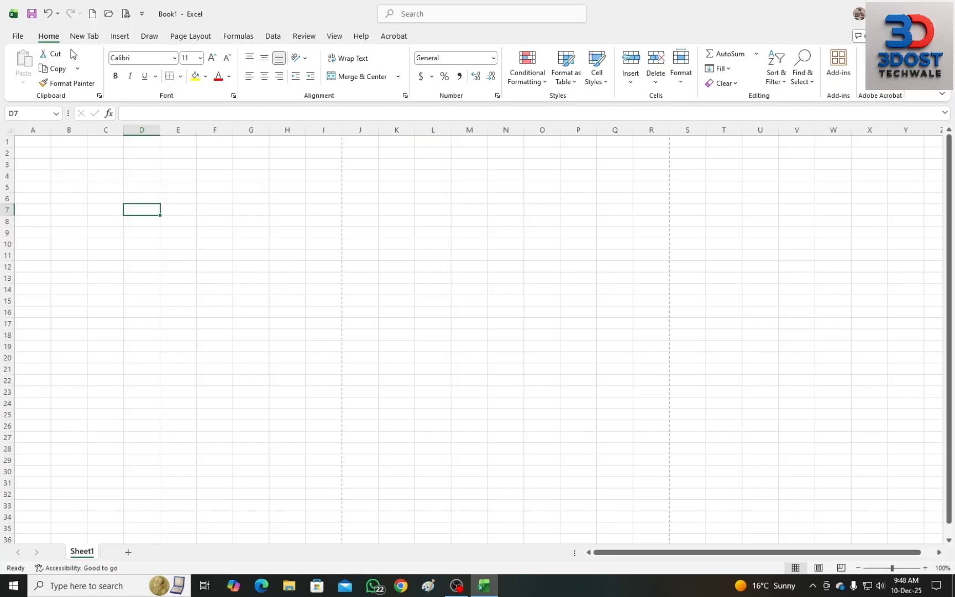
left_click(72, 187)
left_click(38, 142)
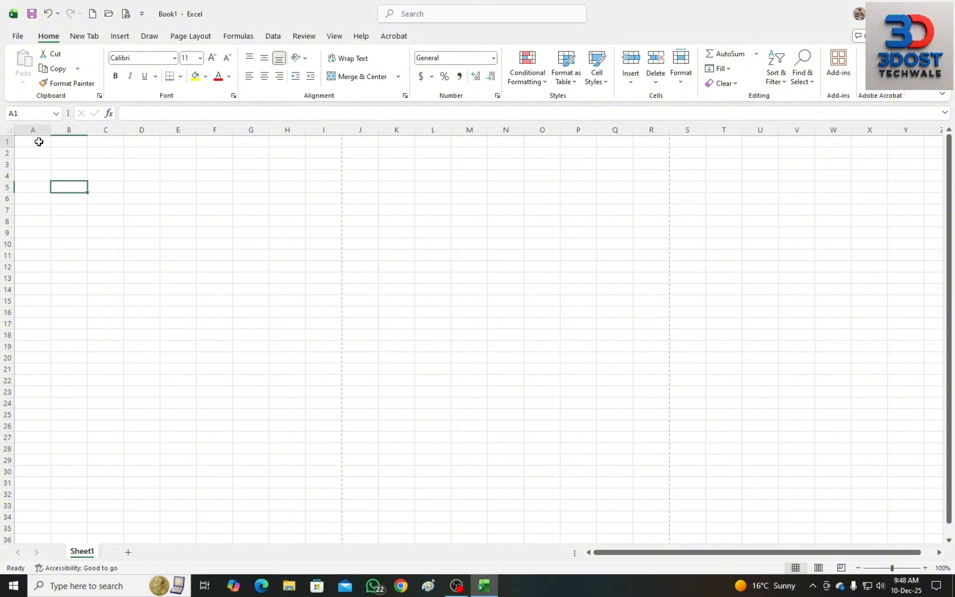
type("sr.")
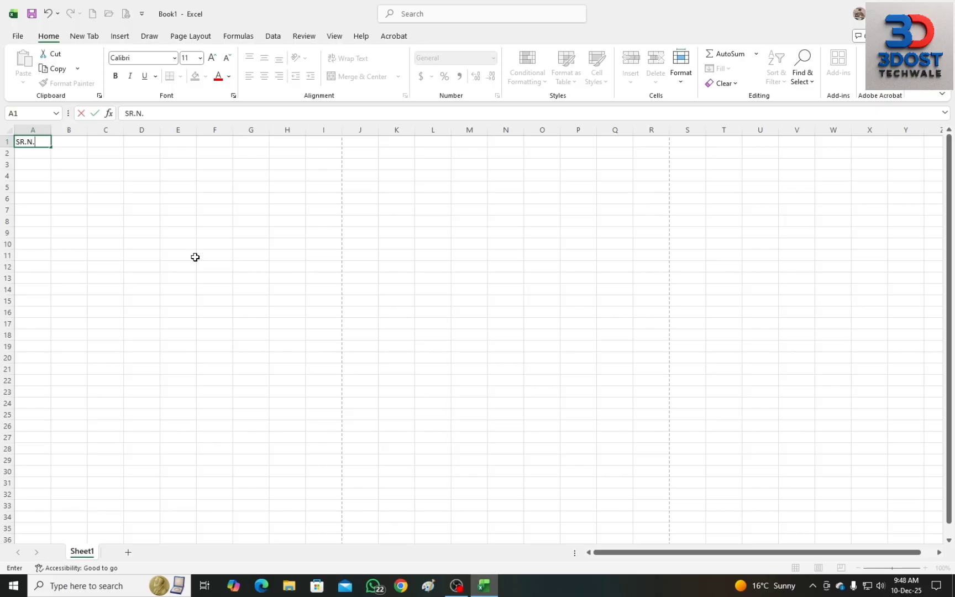
key("Tab")
type("STUDENT")
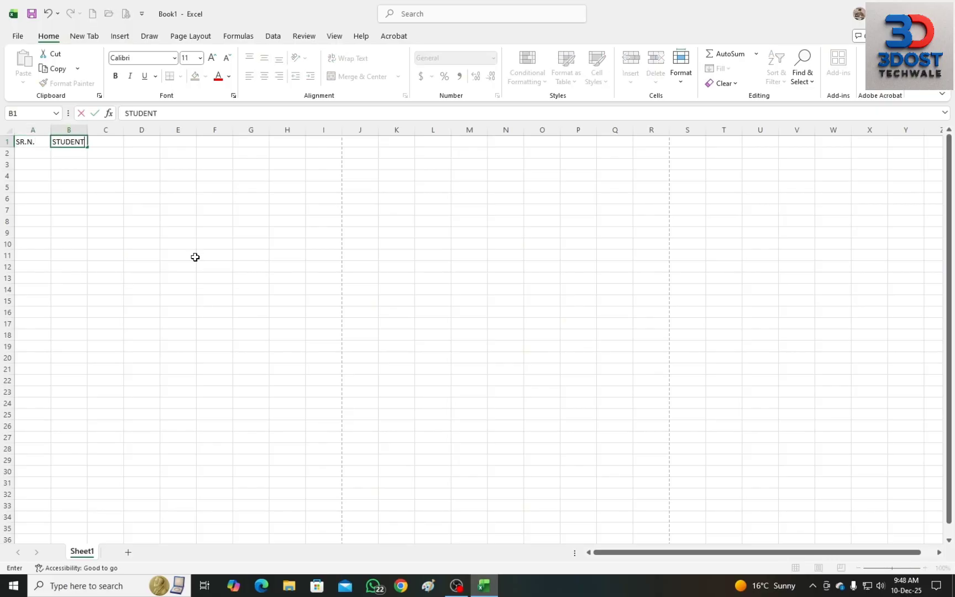
type(" NAME")
key("Tab")
type("FA")
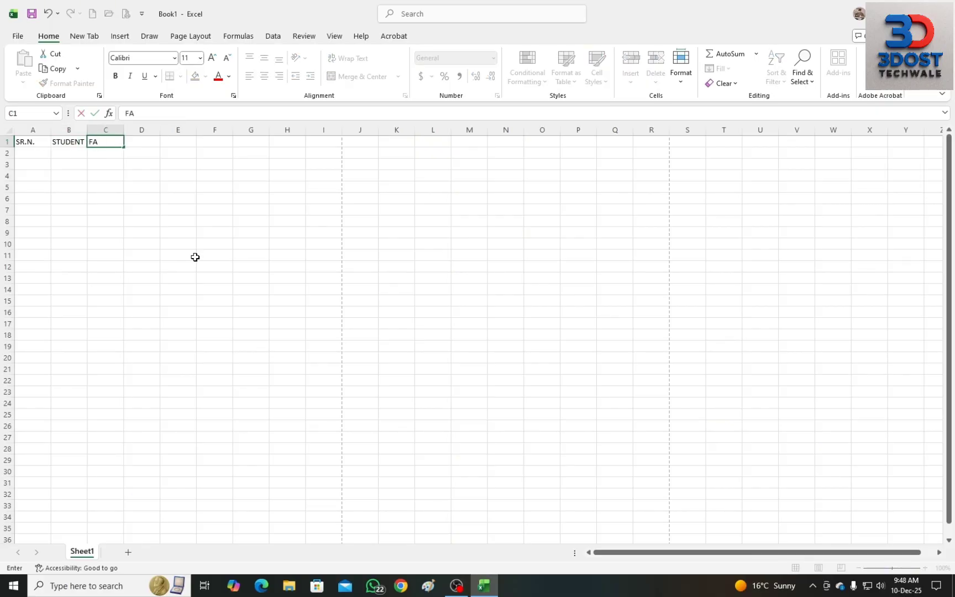
type("THER NAME")
left_click(251, 253)
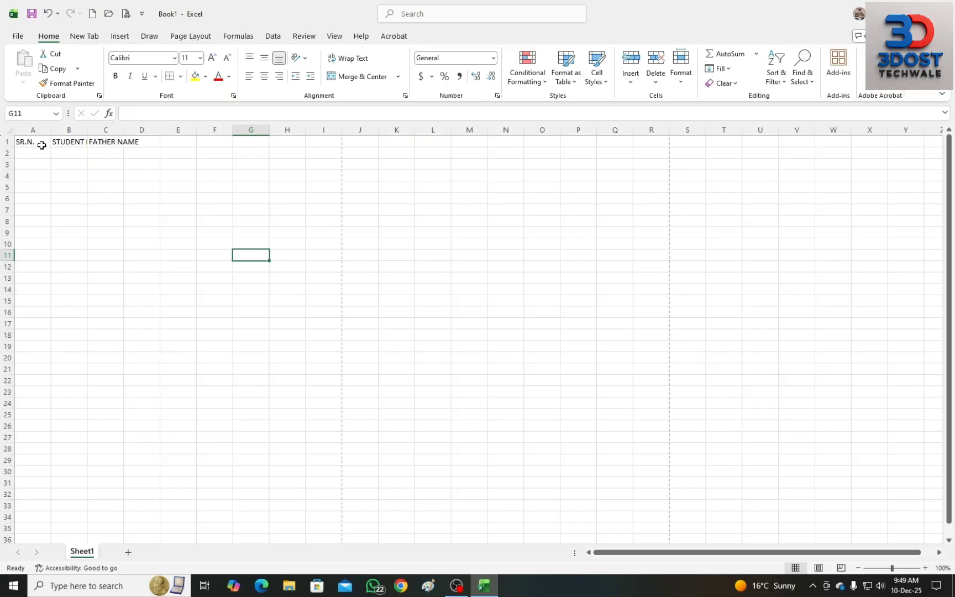
- AutoFit columns C, B and A one at a time to the width of their headings
left_click(78, 142)
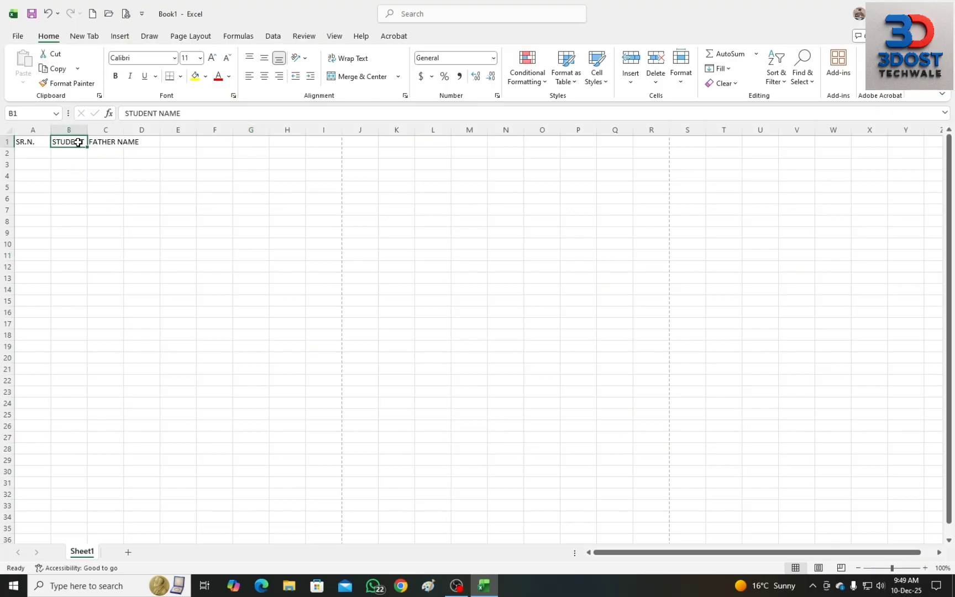
left_click(107, 140)
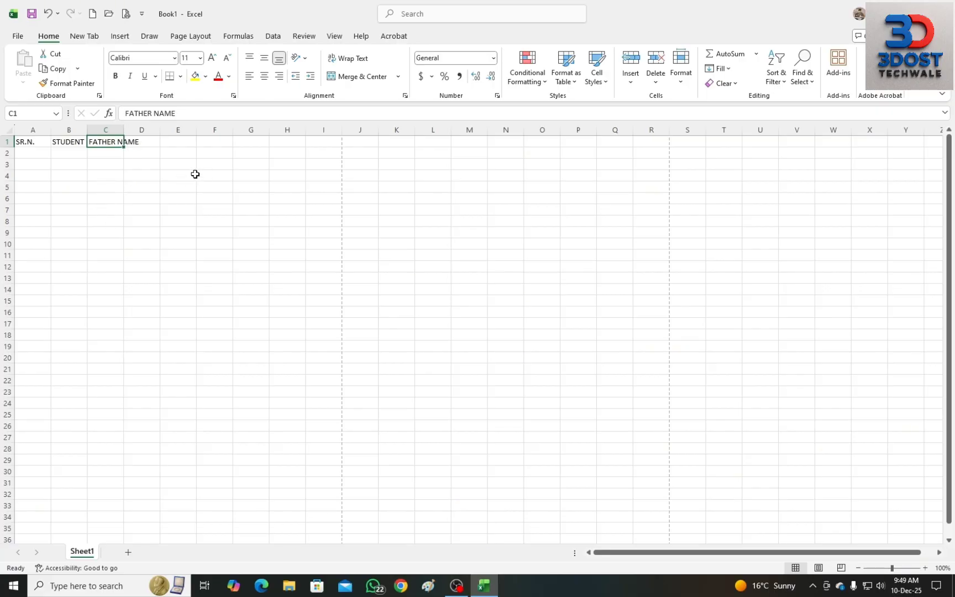
double_click(124, 130)
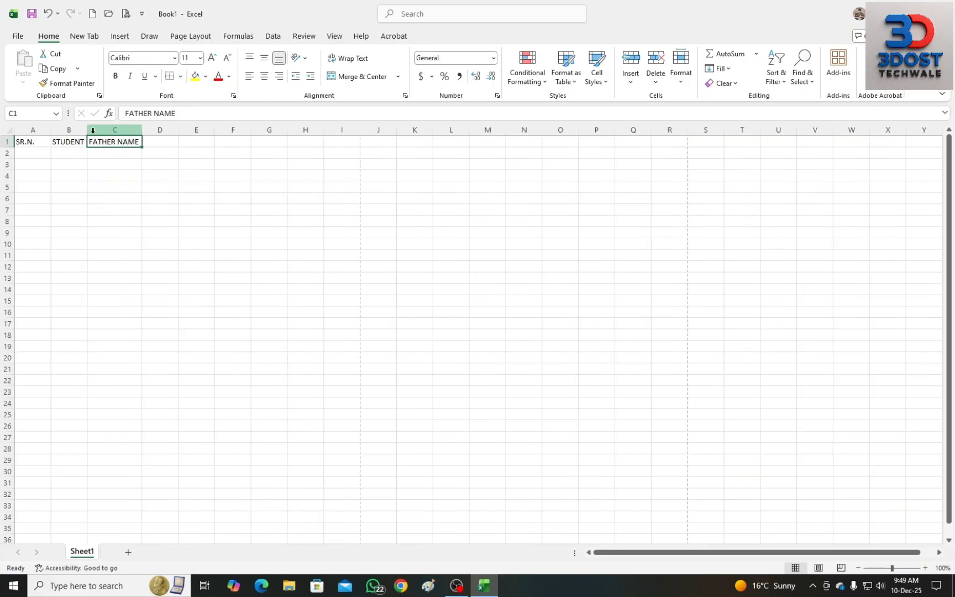
double_click(86, 129)
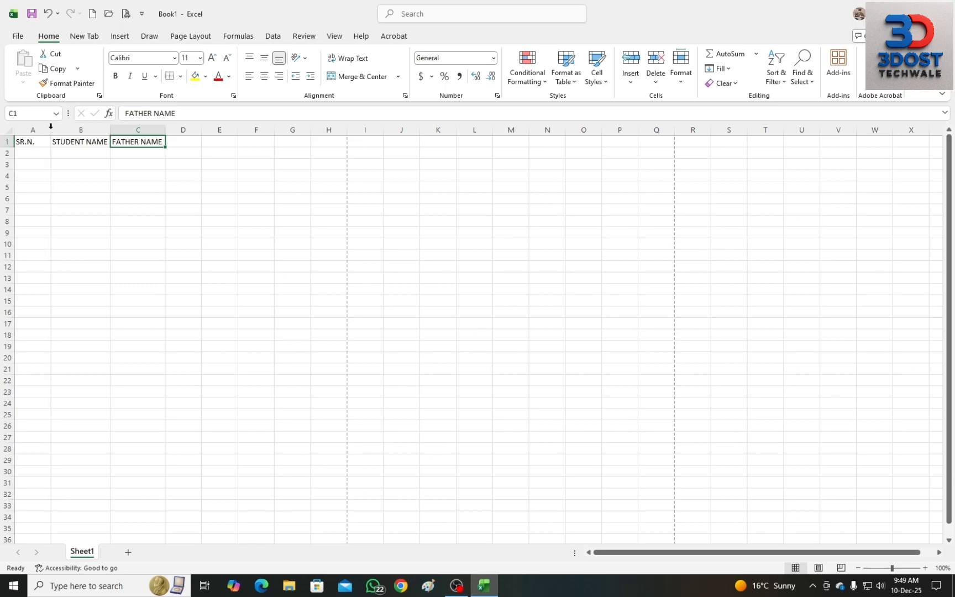
double_click(50, 129)
left_click(82, 196)
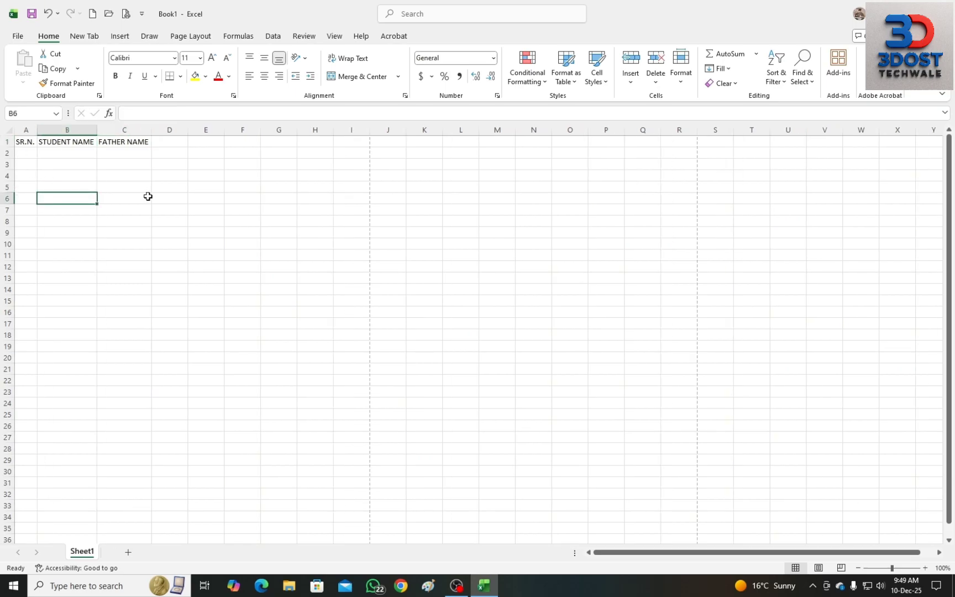
- Undo the three individual column width changes
key("ctrl+z")
key("ctrl+z")
key("ctrl+z")
- Select the entire sheet and AutoFit all column widths at once
left_click(63, 160)
left_click(8, 131)
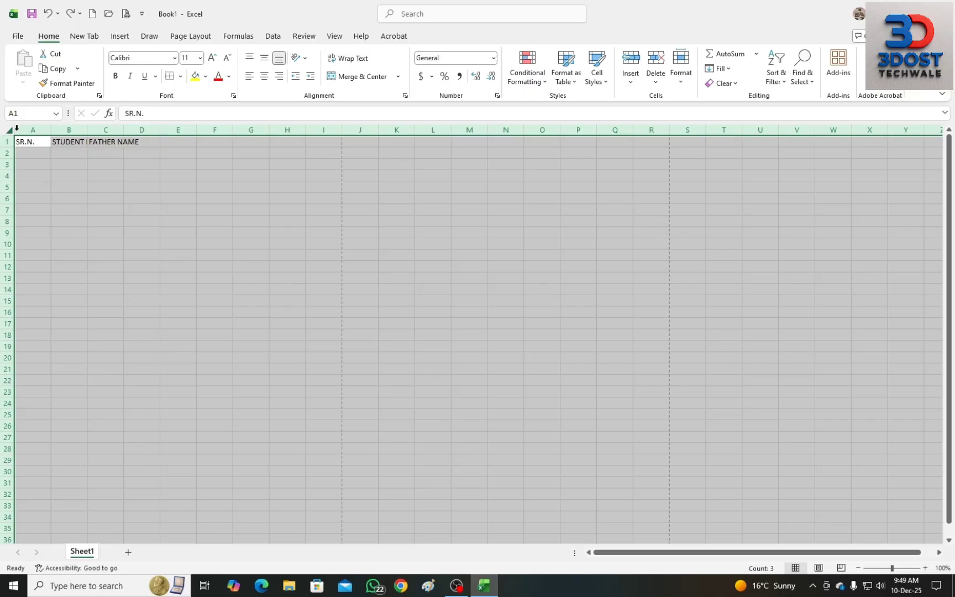
double_click(88, 130)
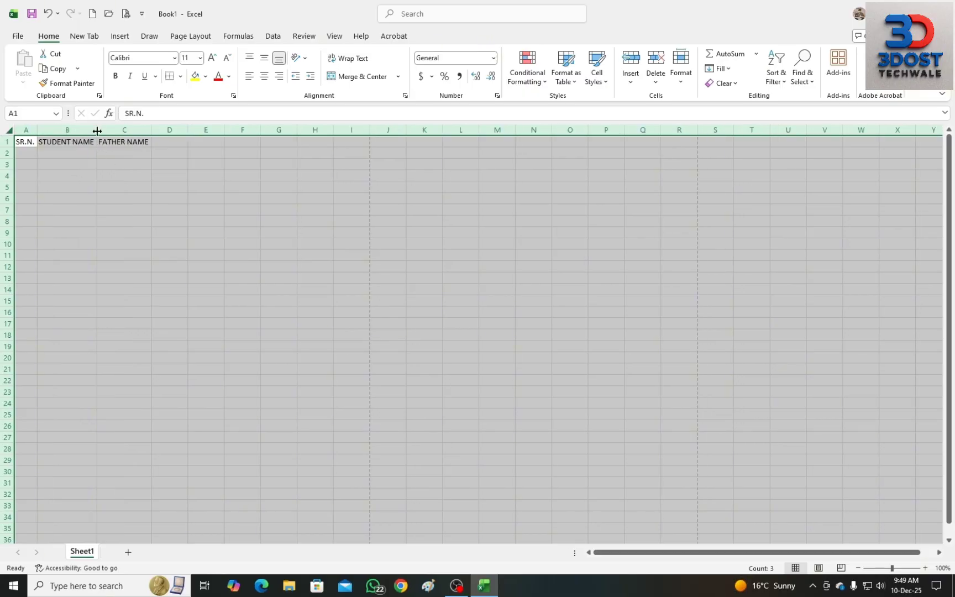
left_click(63, 186)
- Apply all borders to the range A1:C15
left_click_drag(25, 142, 102, 299)
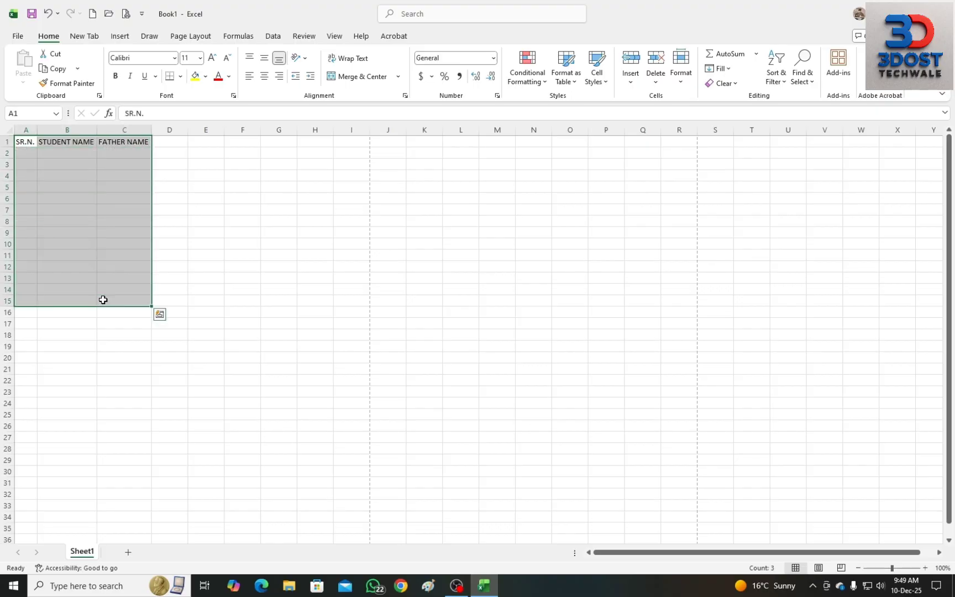
left_click(180, 76)
left_click(202, 189)
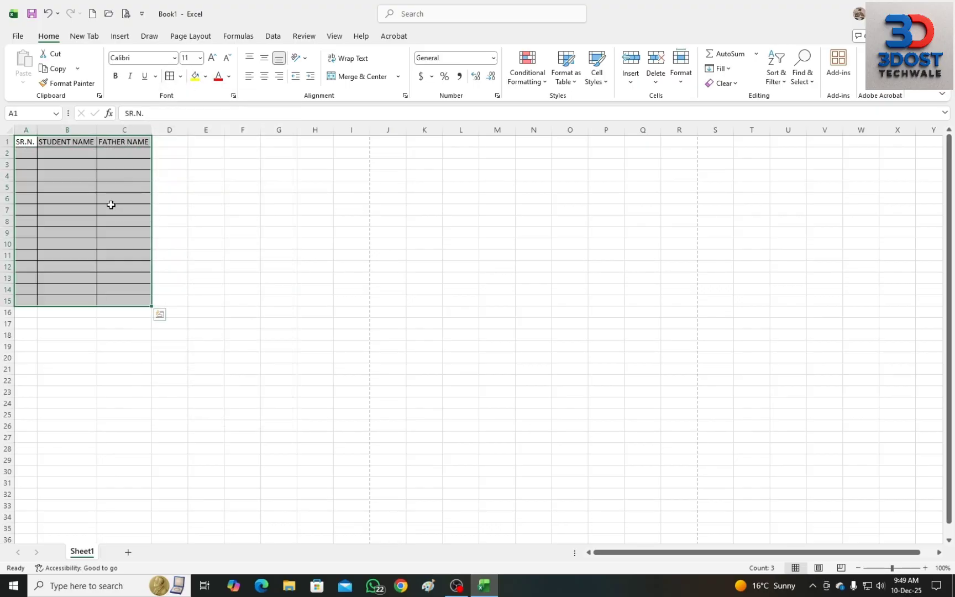
left_click(111, 206)
left_click_drag(32, 141, 124, 141)
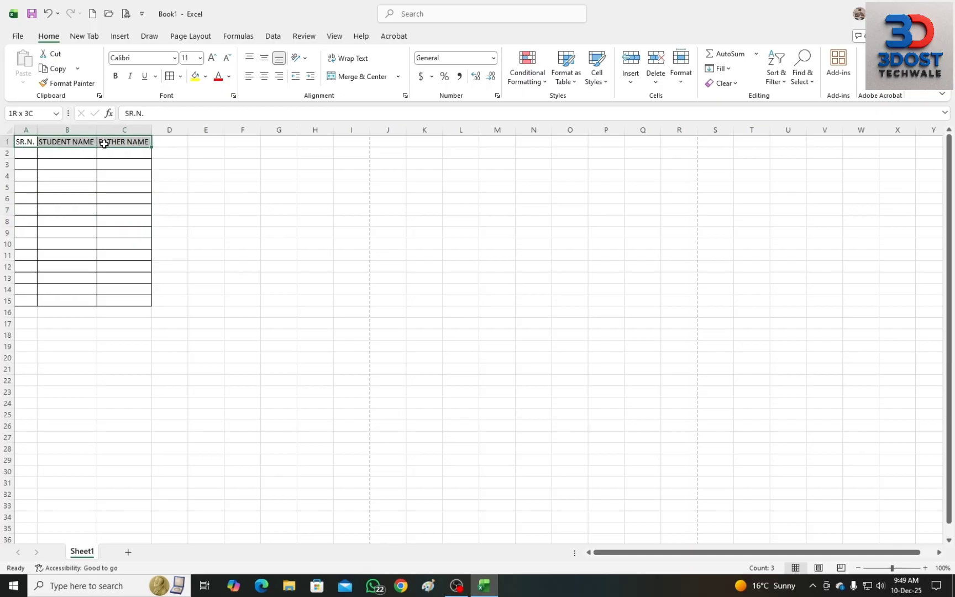
- Enter 1, 2 and 3 under SR.N. starting in A2 and fill the series down to 14 in A15
left_click(25, 152)
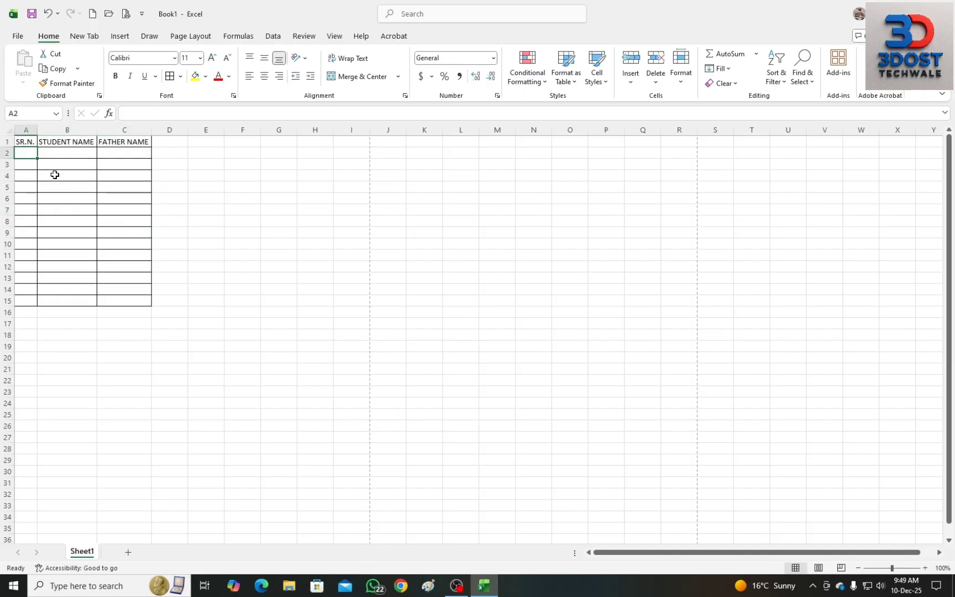
type("1")
key("Return")
type("2")
key("Return")
type("3")
key("Return")
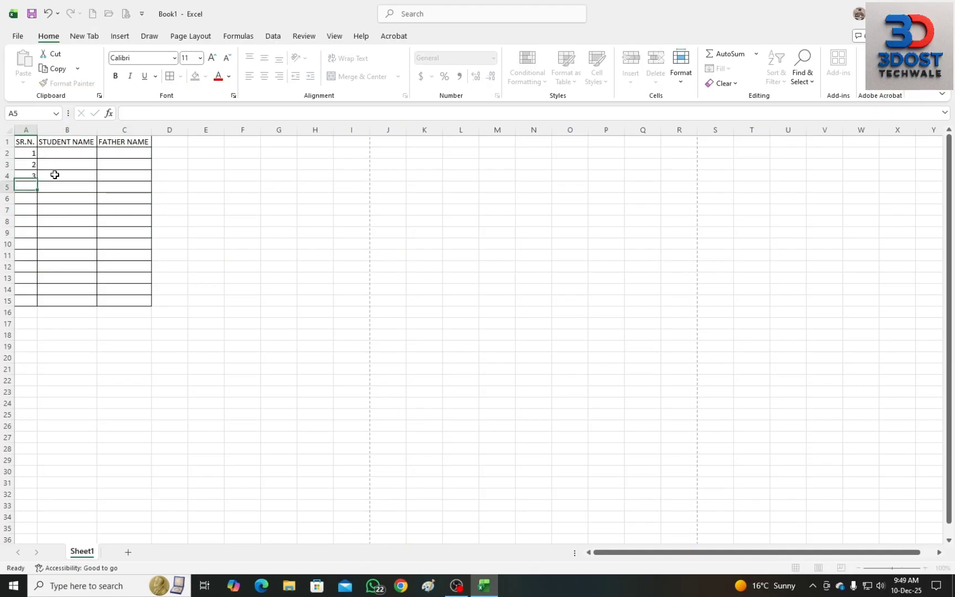
left_click_drag(31, 155, 35, 303)
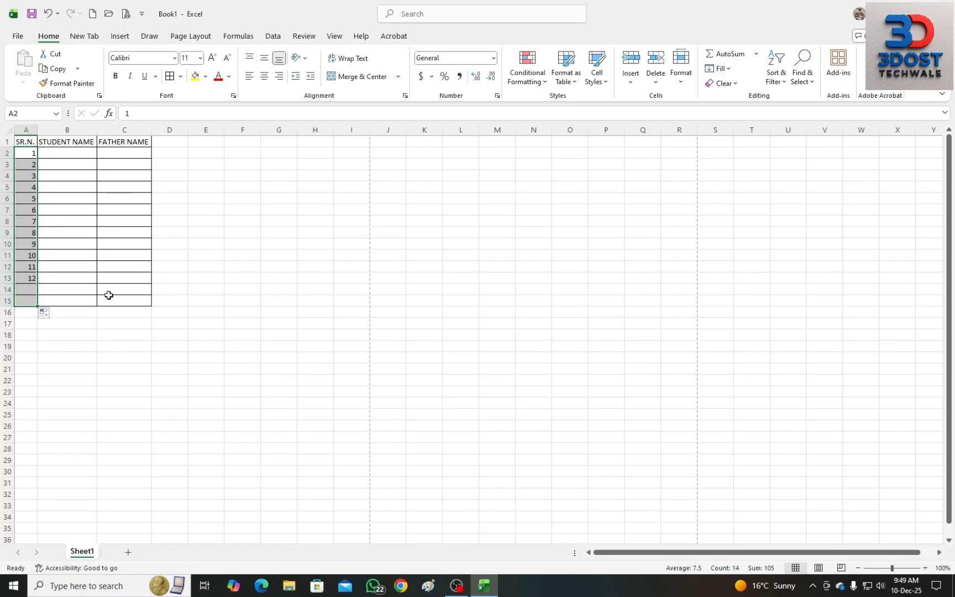
- Fill in the first four student names in cells B2 to B5, in capitals
left_click(72, 155)
type("AMIT")
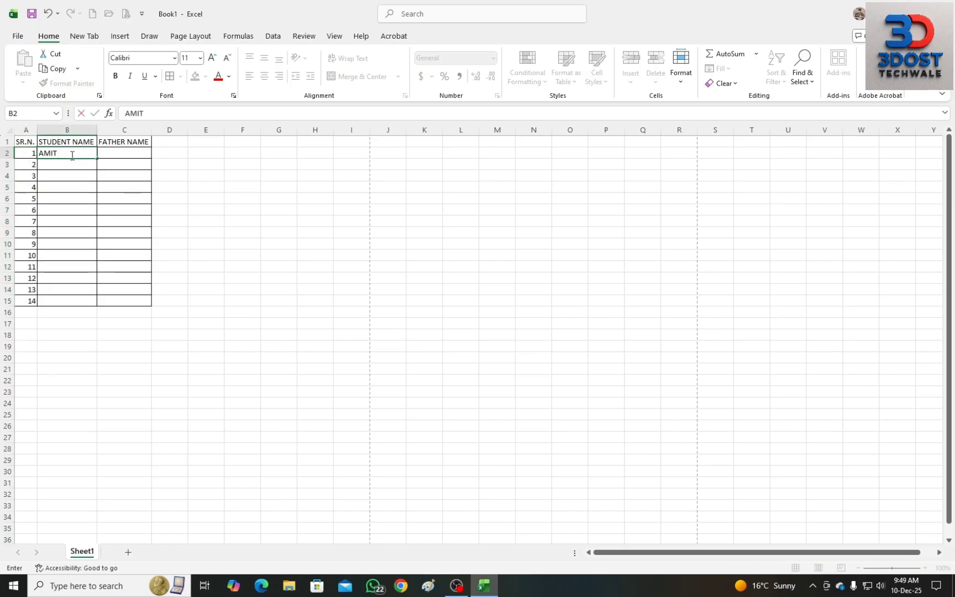
key("Tab")
type("S")
key("Return")
type("SUMI")
key("Return")
type("RAH")
key("Return")
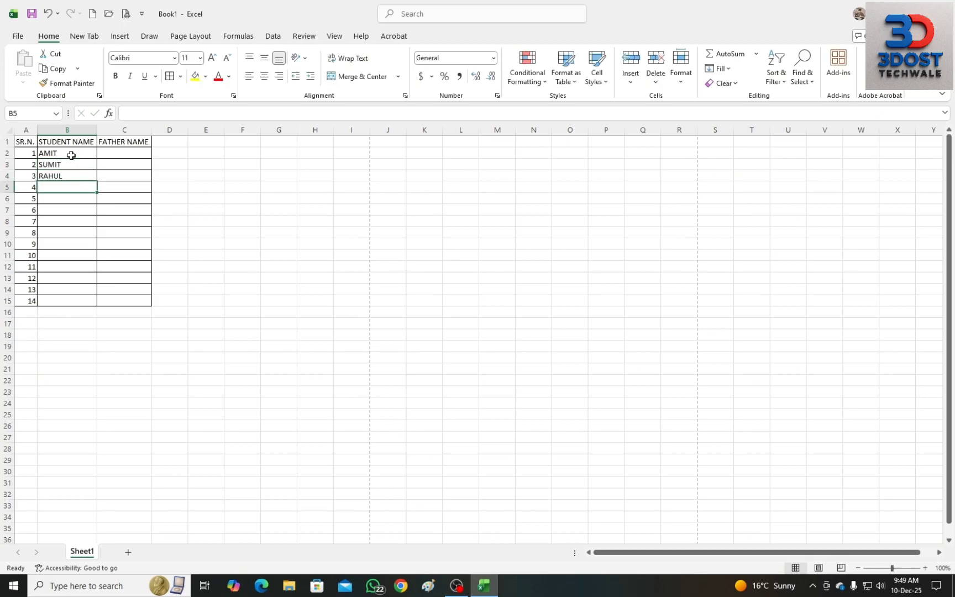
type("MOHOT")
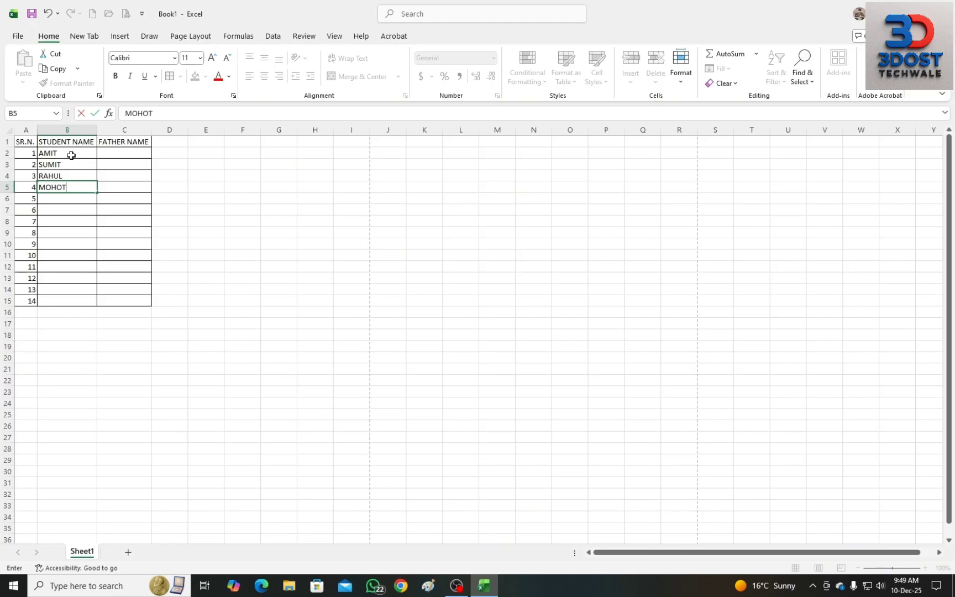
key("BackSpace")
key("BackSpace")
type("I")
key("Return")
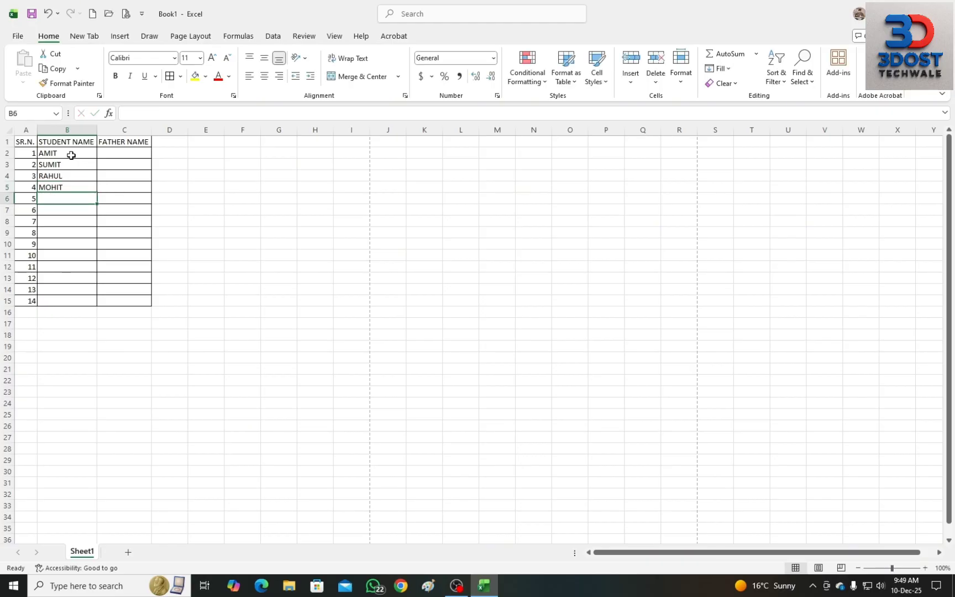
- Fill in four more student names in cells B6 to B9, in capitals
type("MANOJ")
key("Return")
type("DINESH")
key("Return")
type("MAHESH")
key("Return")
type("SURESH")
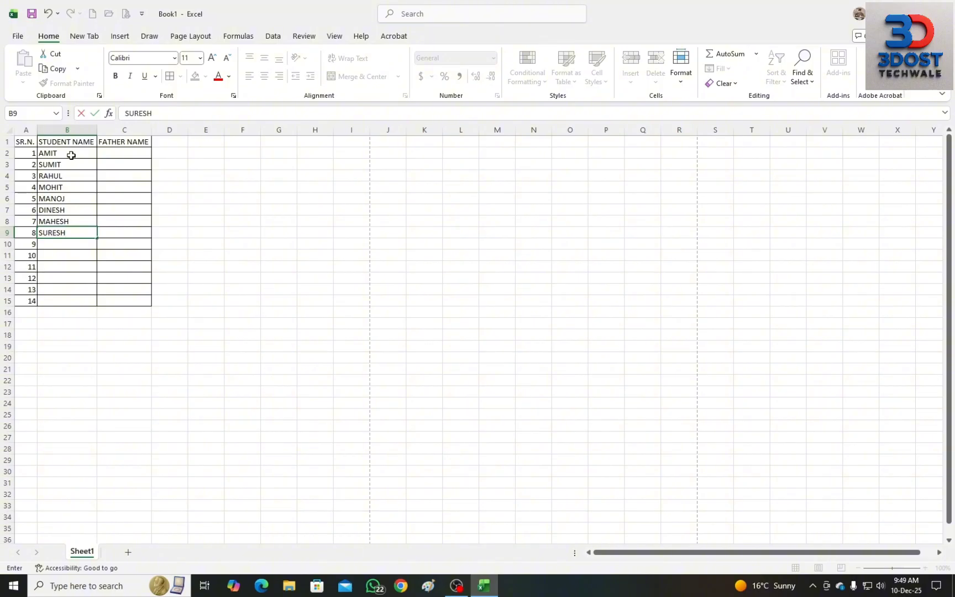
- Clear all contents and borders from the unused rows in range A10:C15
left_click_drag(32, 244, 124, 302)
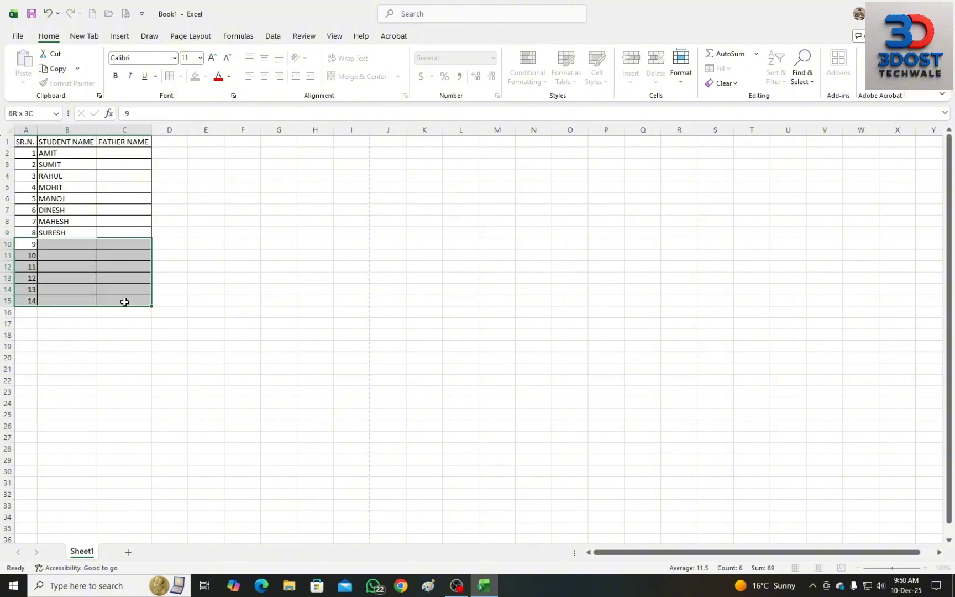
left_click(89, 84)
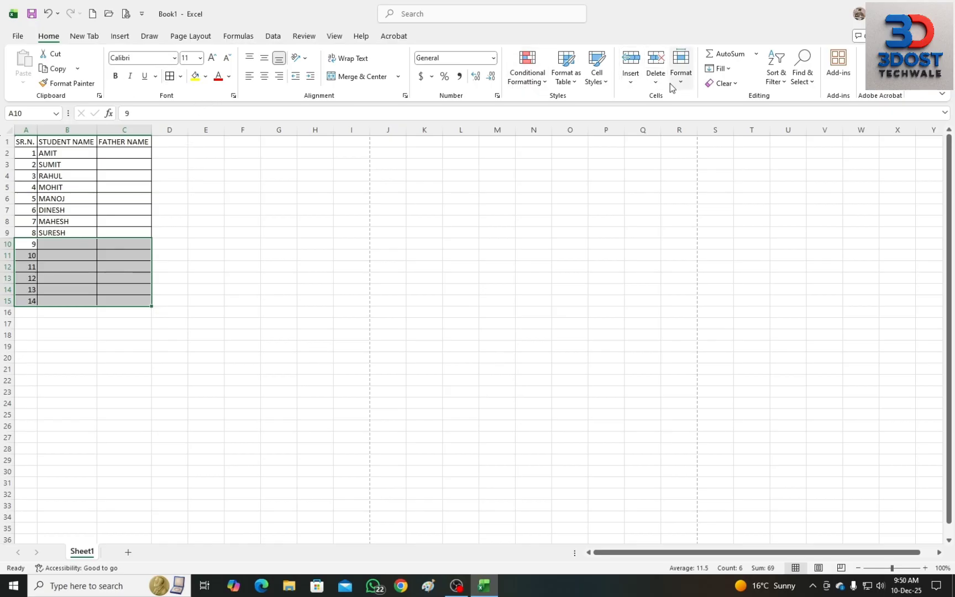
left_click(733, 87)
left_click(738, 105)
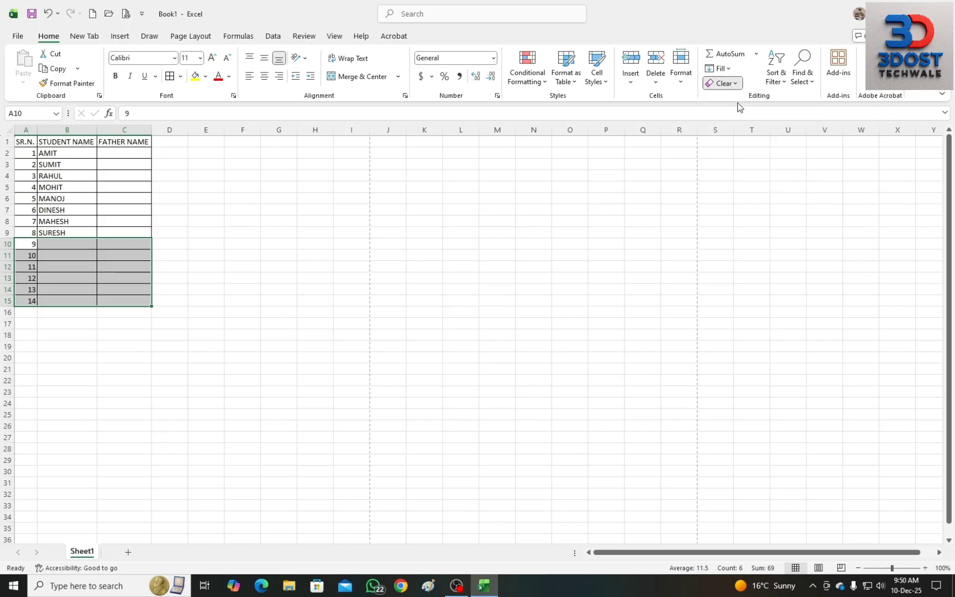
left_click(218, 325)
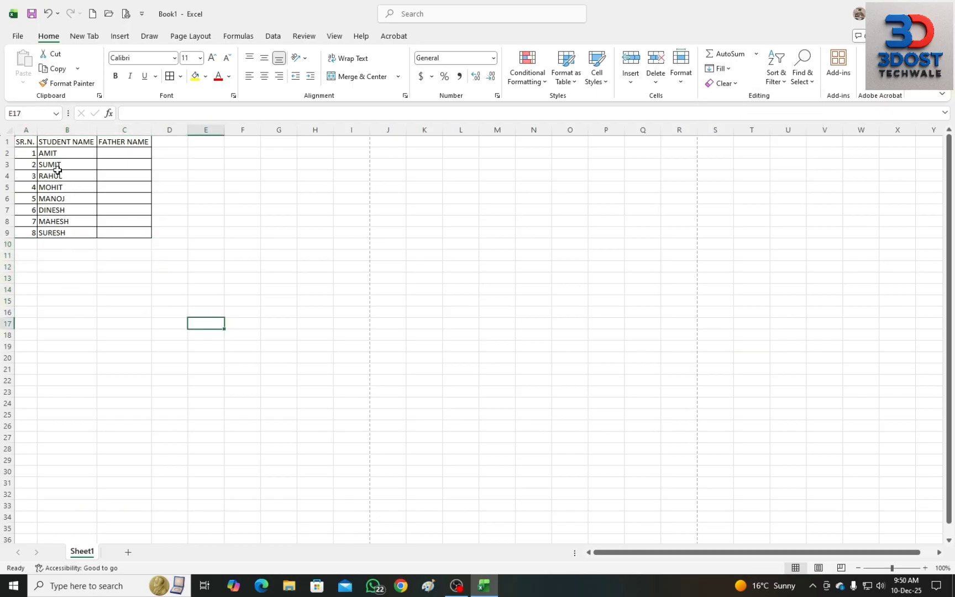
left_click(133, 153)
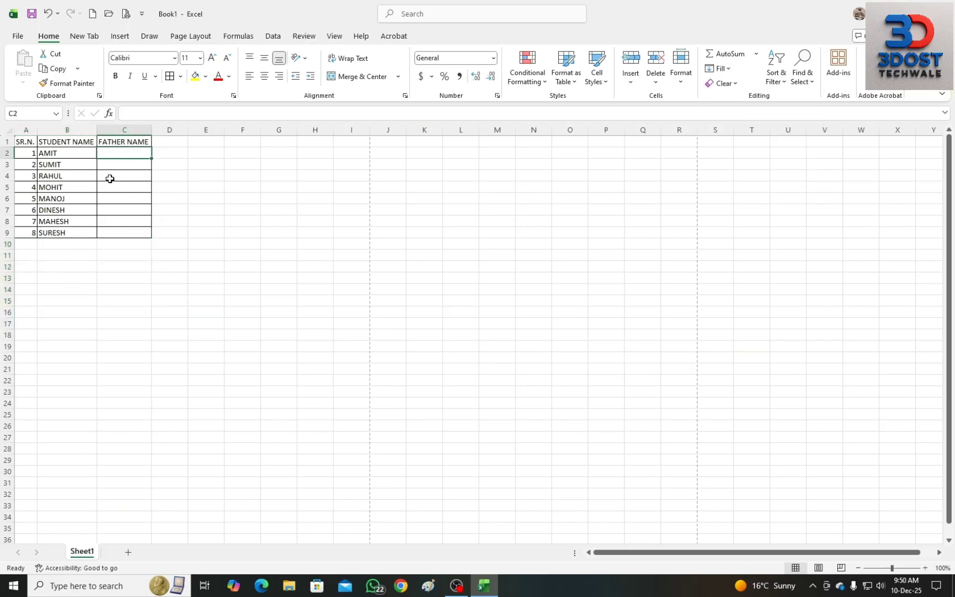
left_click_drag(19, 143, 122, 230)
left_click(115, 325)
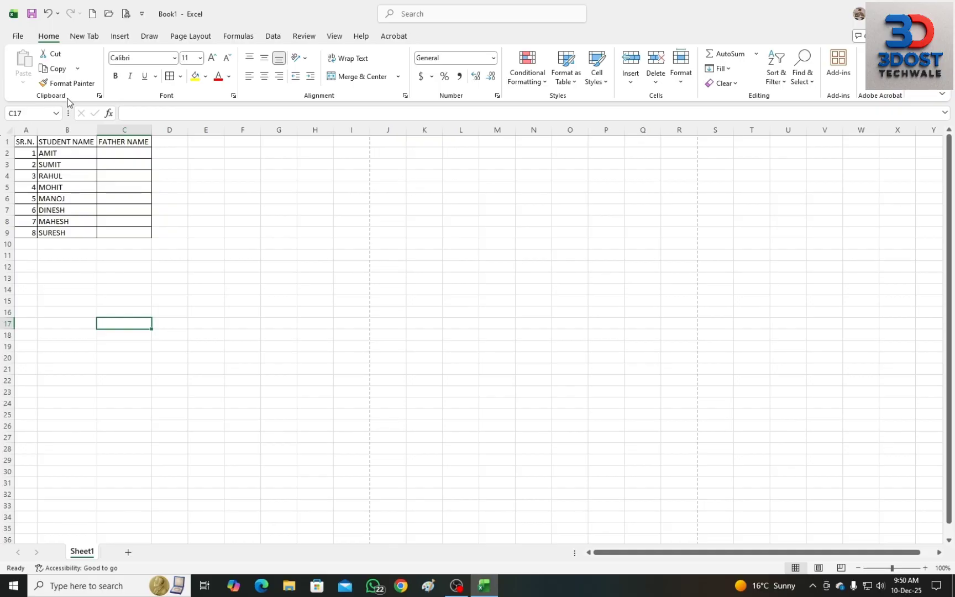
- Cut the student name in B2 and paste it into C2 under FATHER NAME
left_click(50, 151)
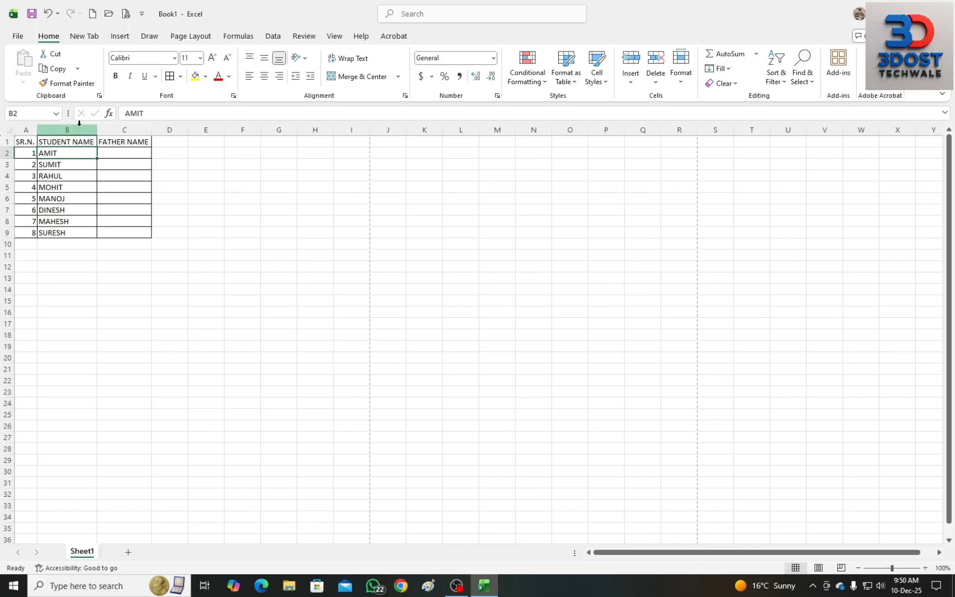
left_click(54, 55)
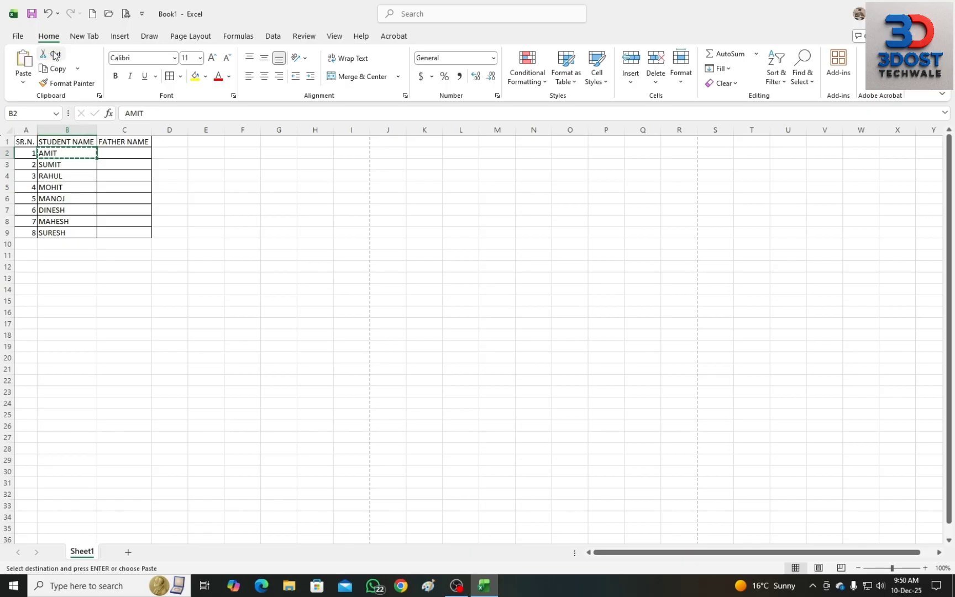
left_click(121, 154)
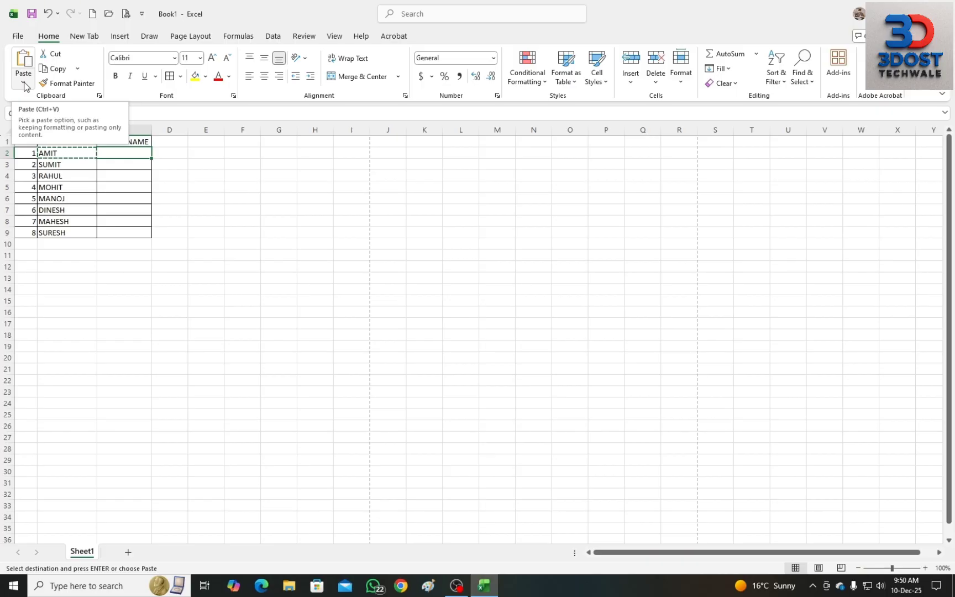
left_click(24, 85)
left_click(22, 116)
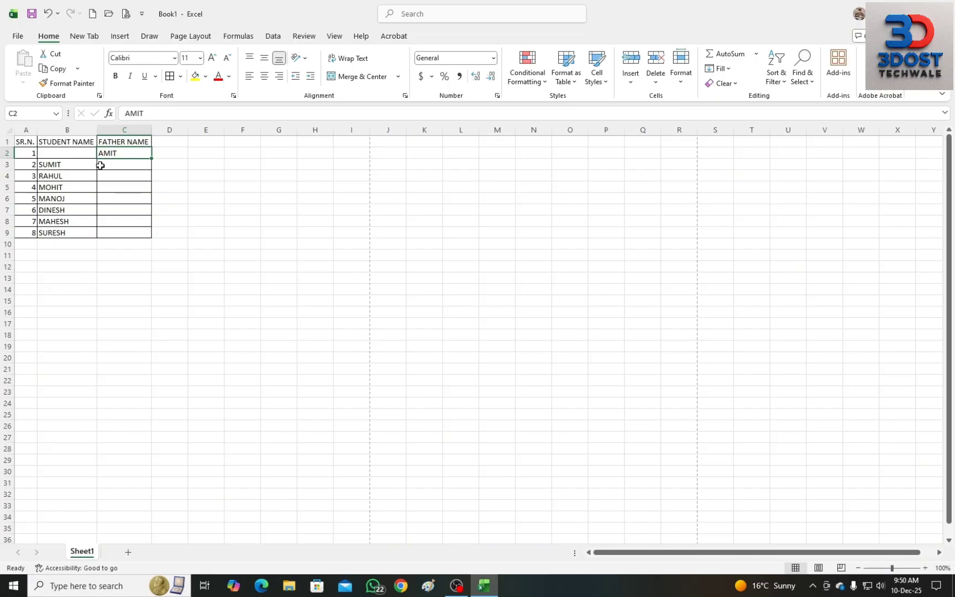
- Cut the student name in B3 and paste it into C3 under FATHER NAME
left_click(61, 164)
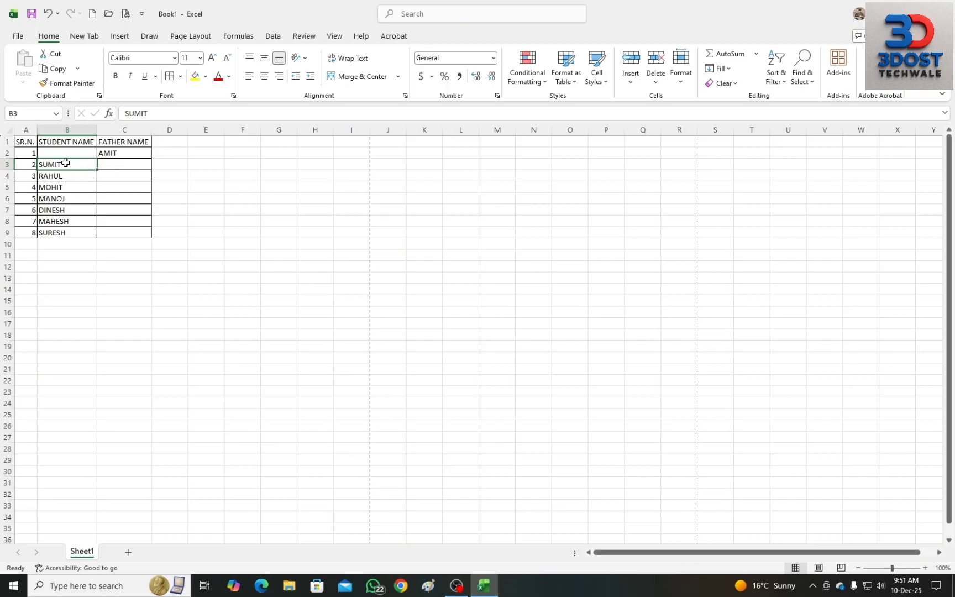
left_click(54, 68)
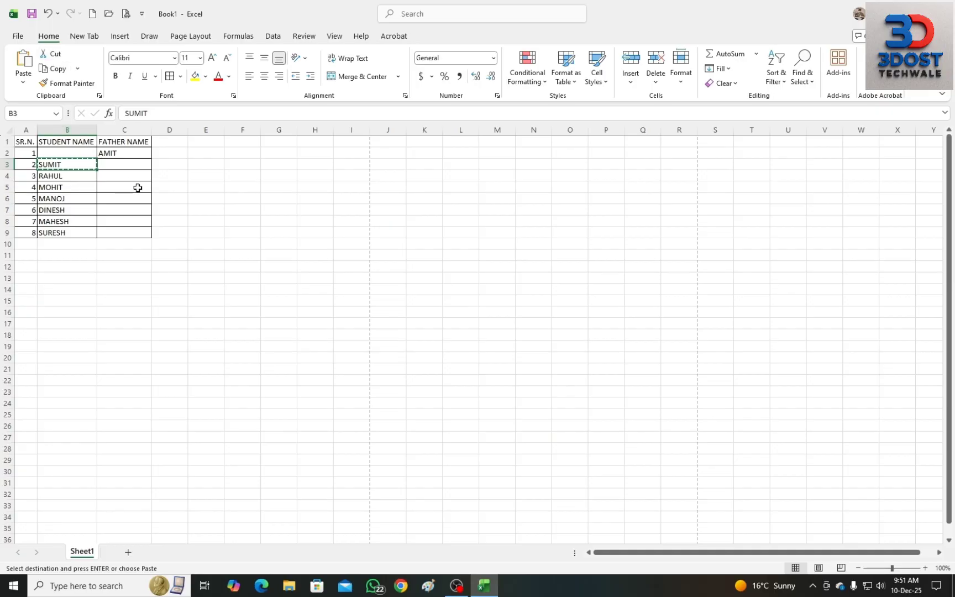
left_click(131, 163)
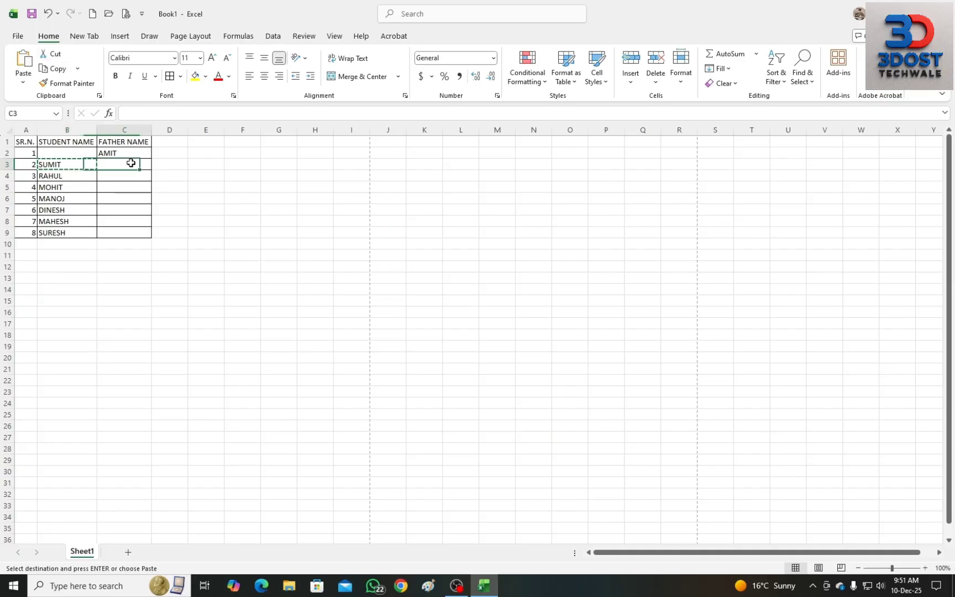
left_click(23, 63)
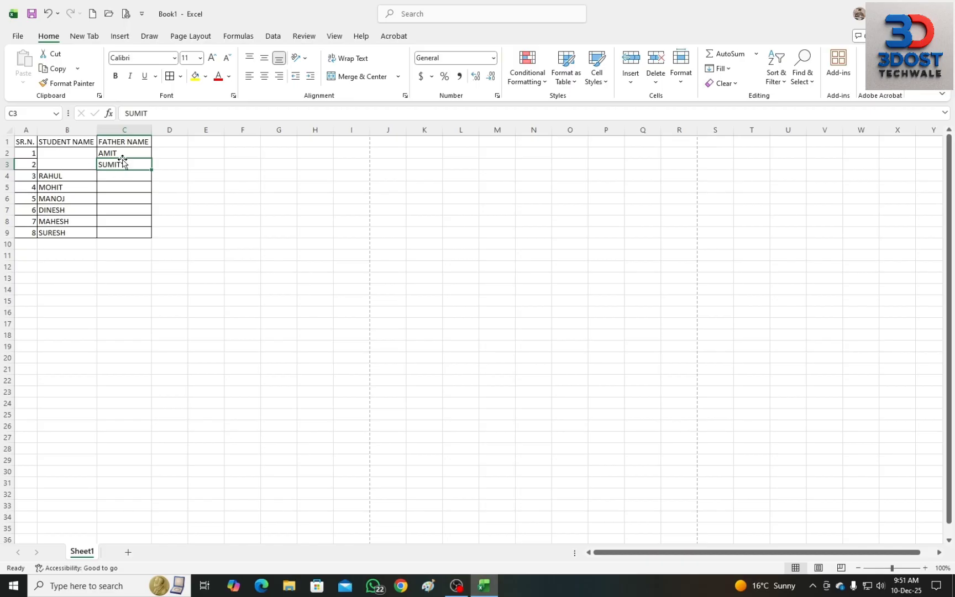
- Undo both cut-and-paste moves of the names in rows 2 and 3
key("ctrl+z")
key("ctrl+z")
left_click(131, 187)
key("Escape")
key("ctrl+s")
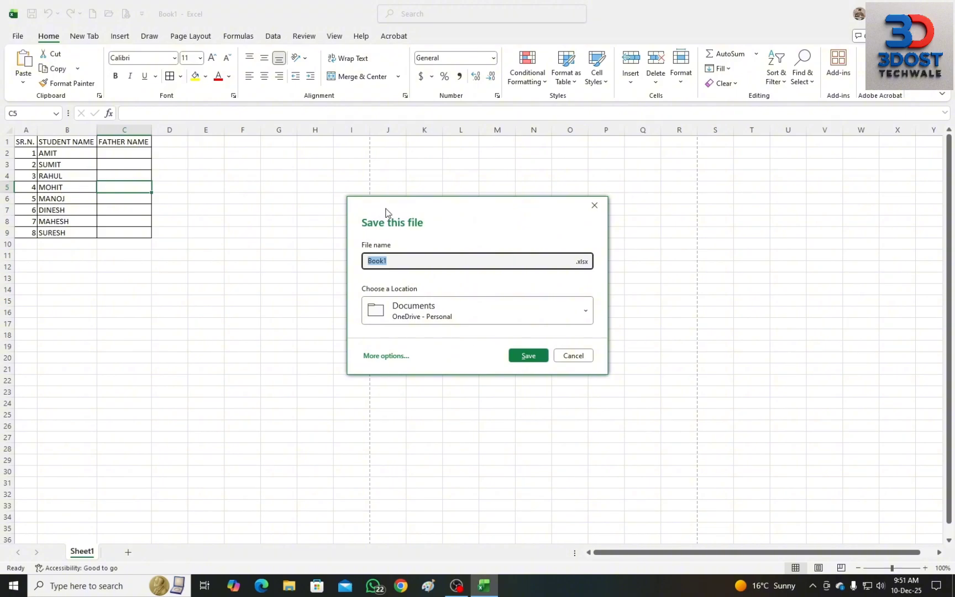
key("Escape")
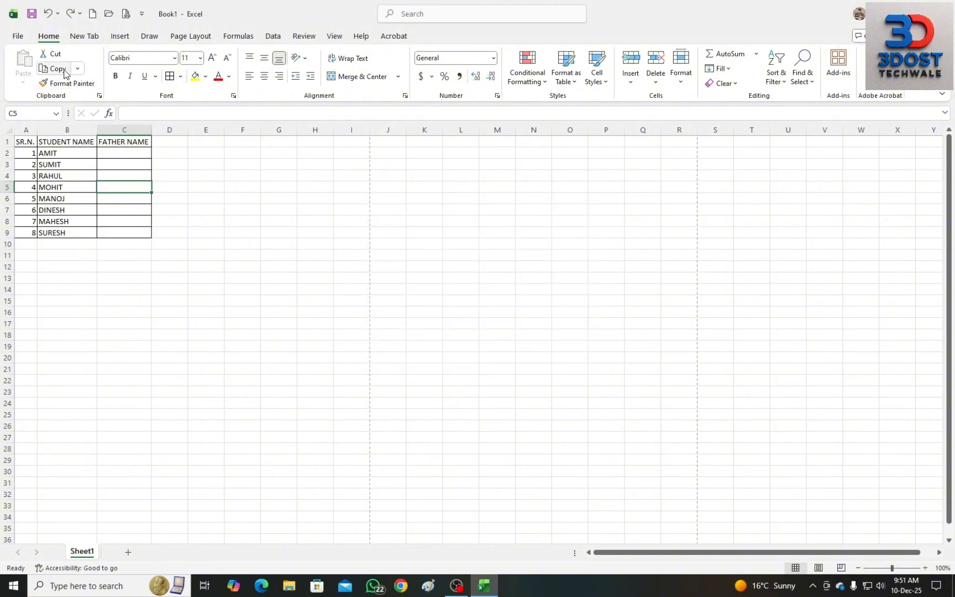
- Copy the student name in B2 and paste it into C2 under FATHER NAME
left_click(61, 159)
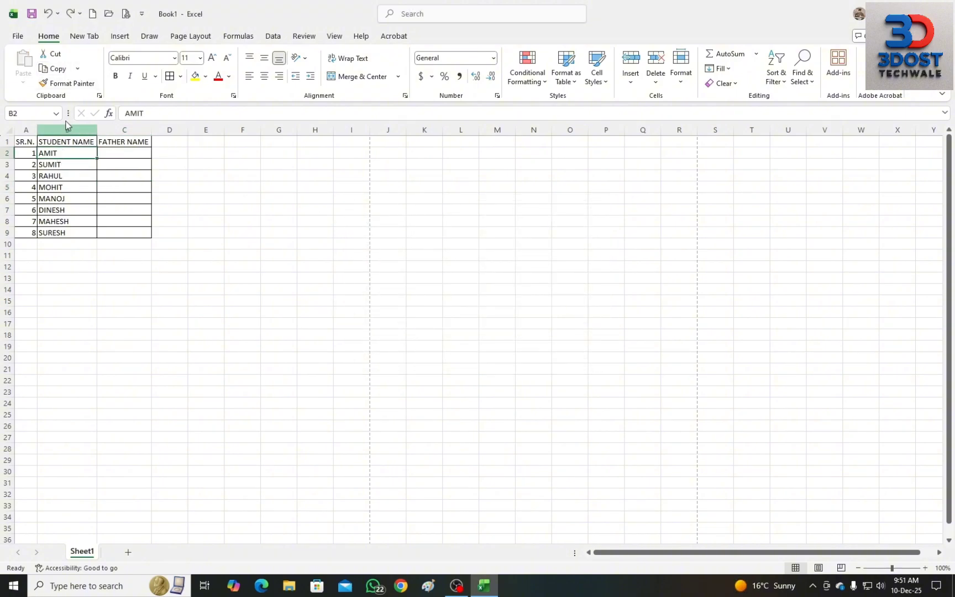
left_click(58, 71)
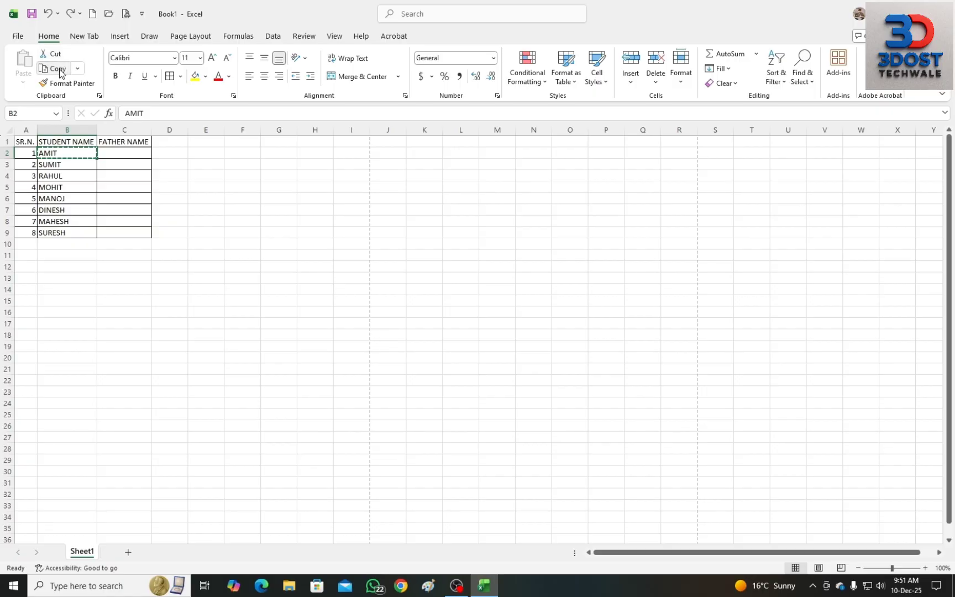
left_click(120, 154)
left_click(25, 55)
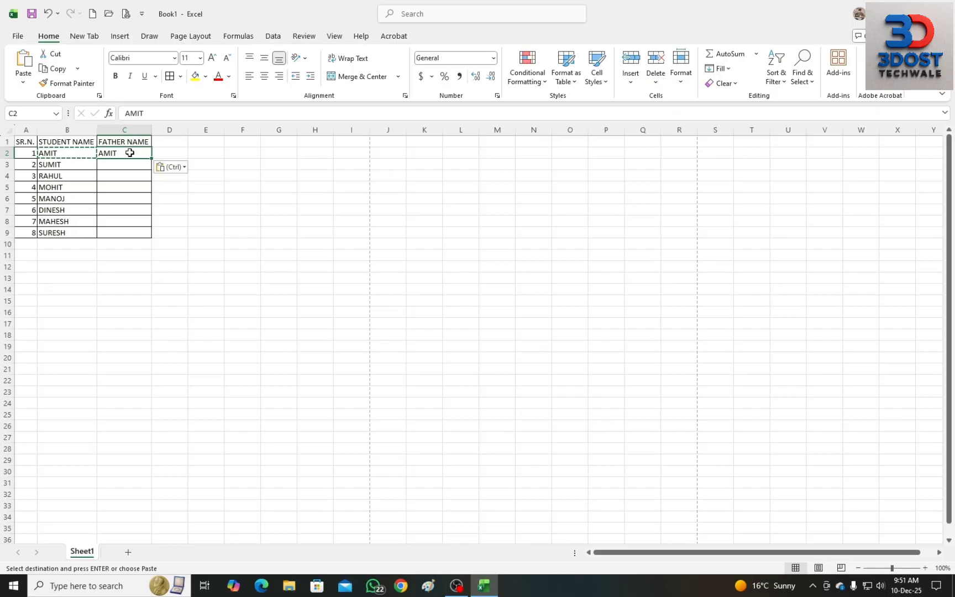
- Copy the student name in B4 and paste it into the empty cell E6 outside the table
left_click(82, 180)
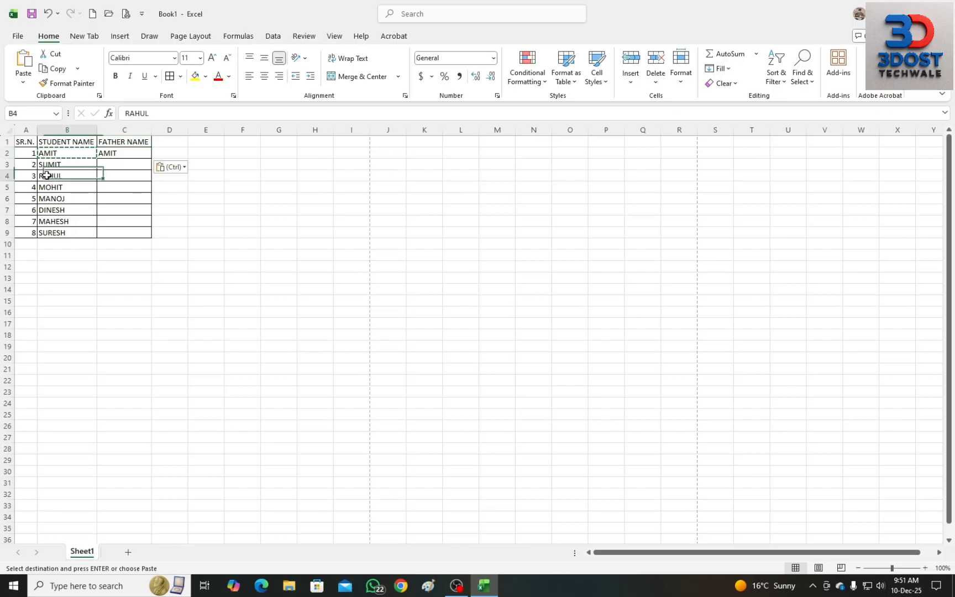
left_click(55, 69)
left_click(199, 197)
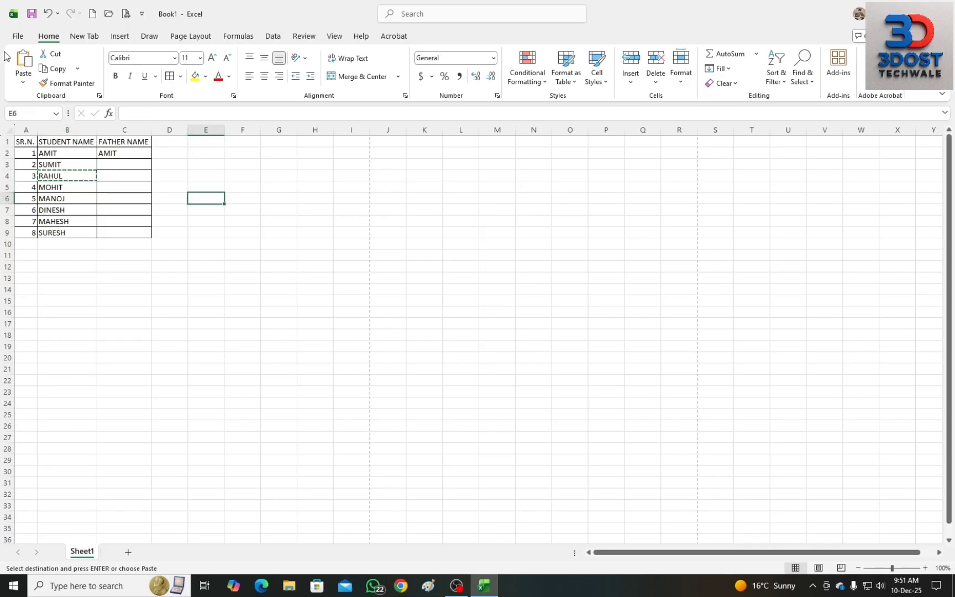
left_click(24, 60)
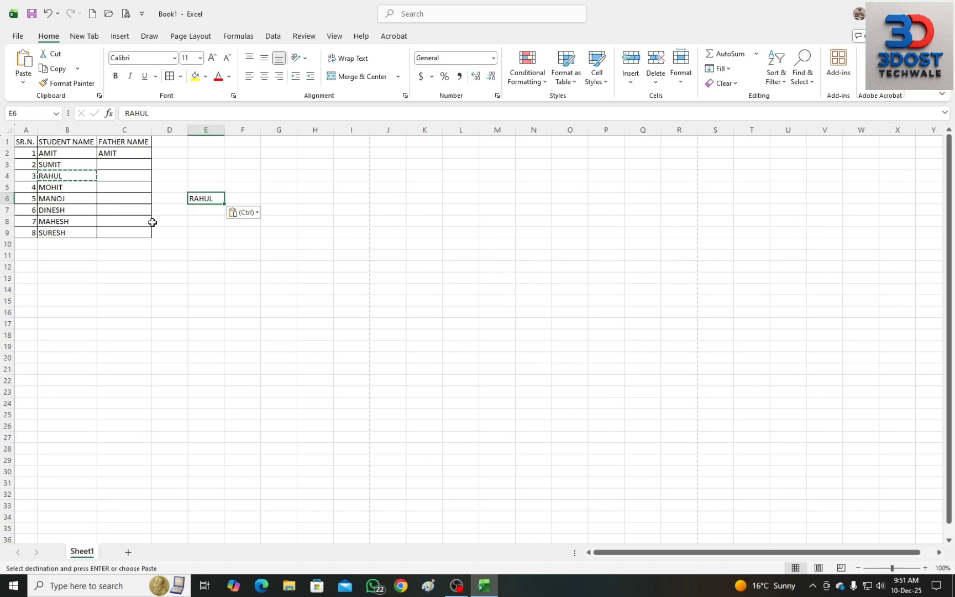
- Undo the two copied names pasted into E6 and C2
key("ctrl+z")
key("ctrl+z")
key("ctrl+s")
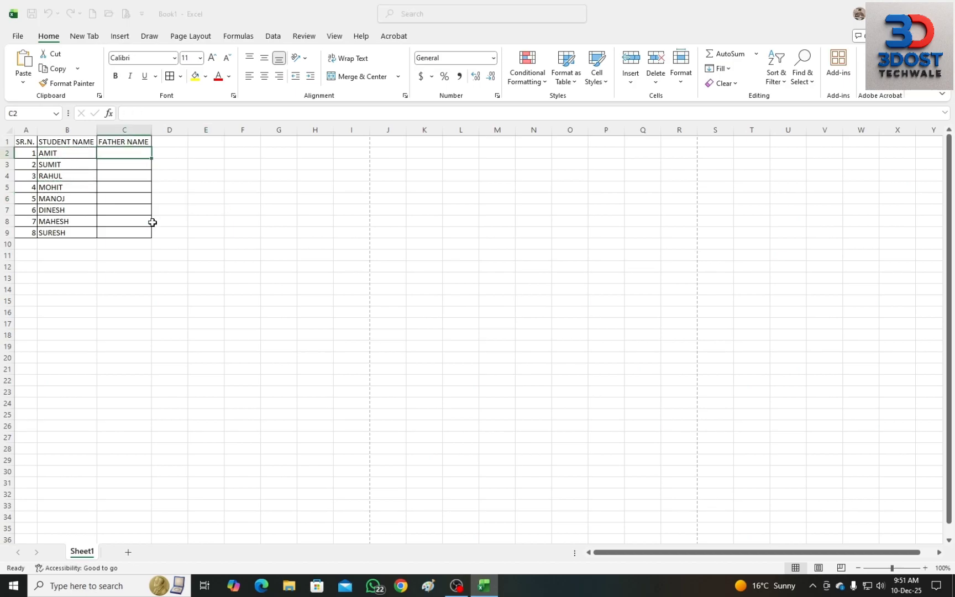
key("Escape")
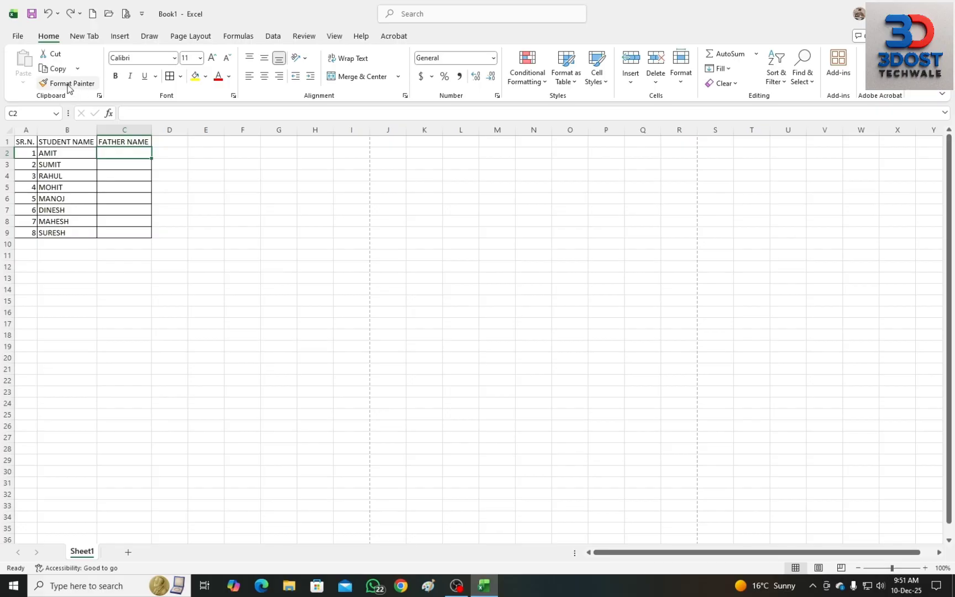
- Make the header row A1:C1 bold and italic
left_click_drag(29, 141, 129, 142)
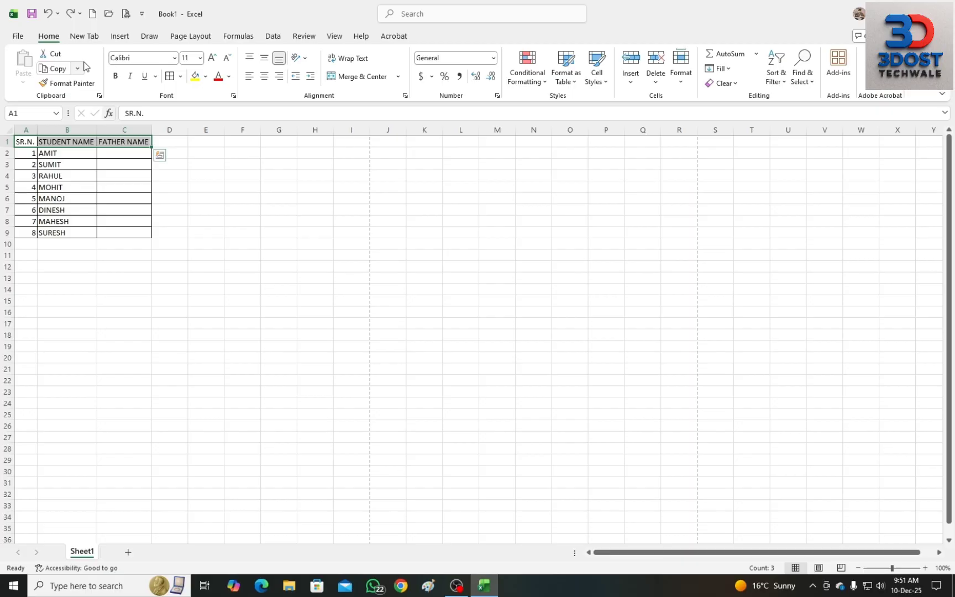
left_click(115, 77)
left_click(129, 77)
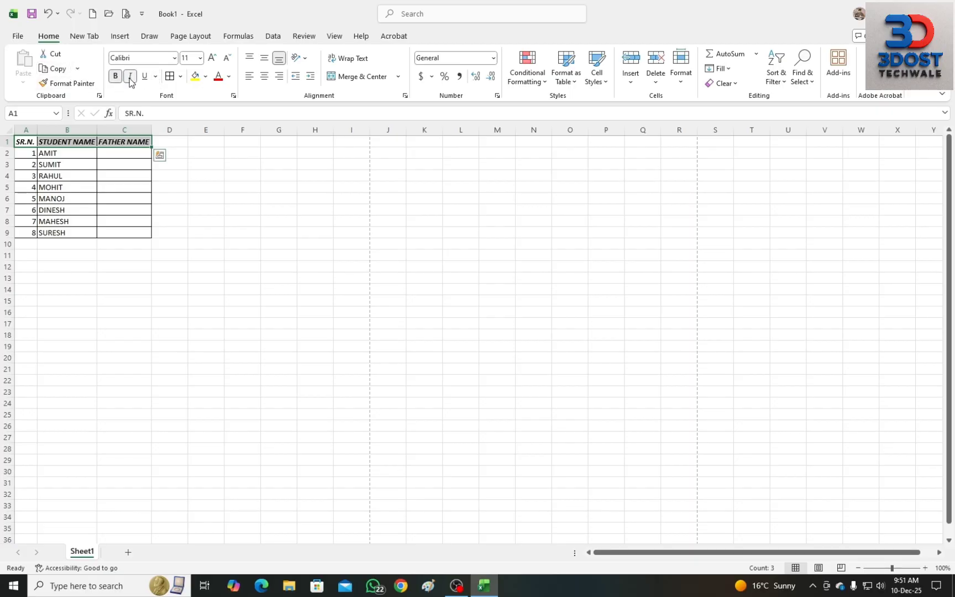
- Format the student names in B2 and B3 as bold and italic, one cell at a time
left_click(77, 177)
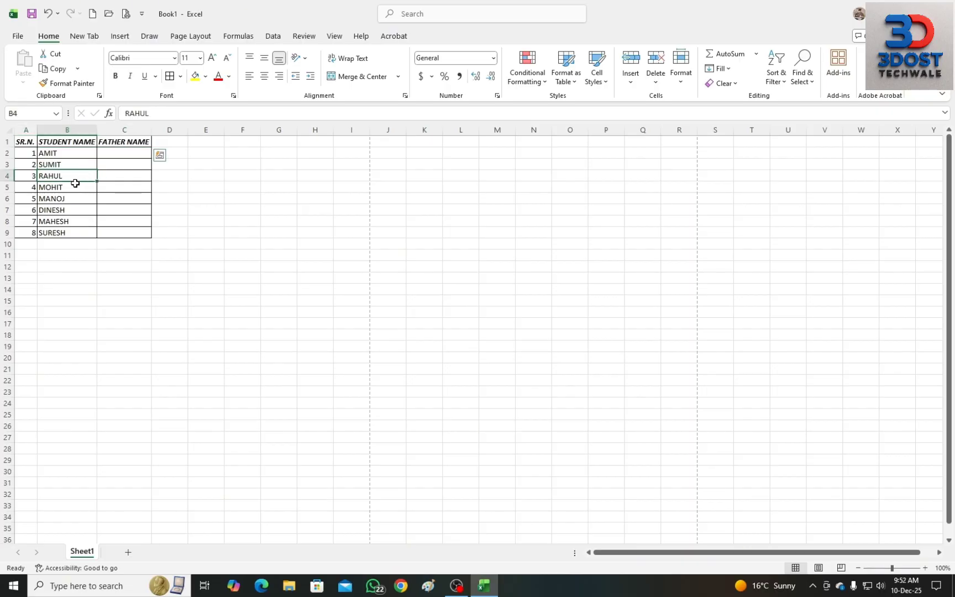
left_click_drag(51, 156, 55, 228)
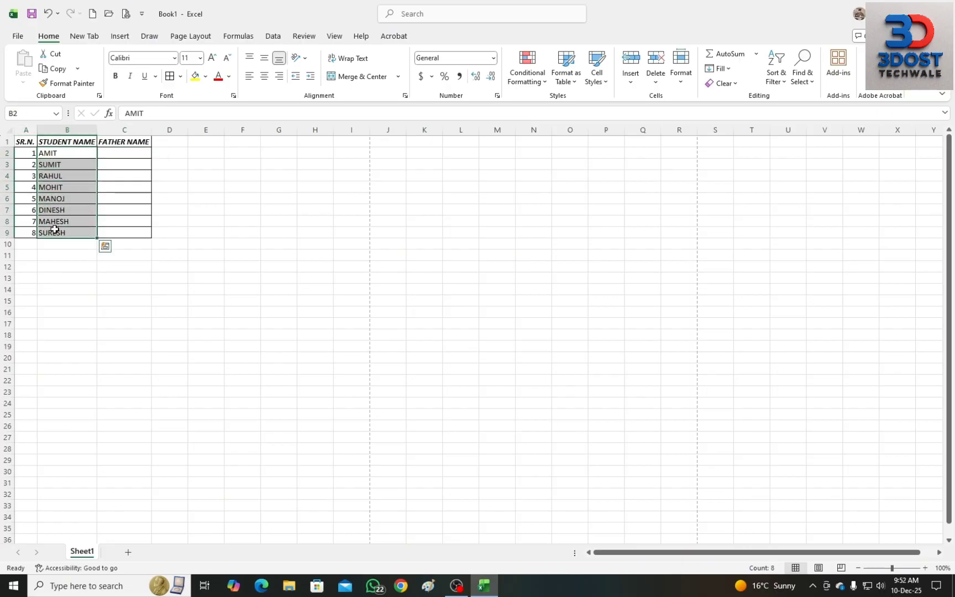
left_click(65, 156)
left_click(116, 77)
left_click(133, 78)
left_click(49, 166)
left_click(116, 76)
left_click(131, 76)
left_click(58, 197)
- Undo the bold and italic formatting of the names in B2 and B3
key("ctrl+z")
key("ctrl+z")
key("ctrl+z")
key("ctrl+z")
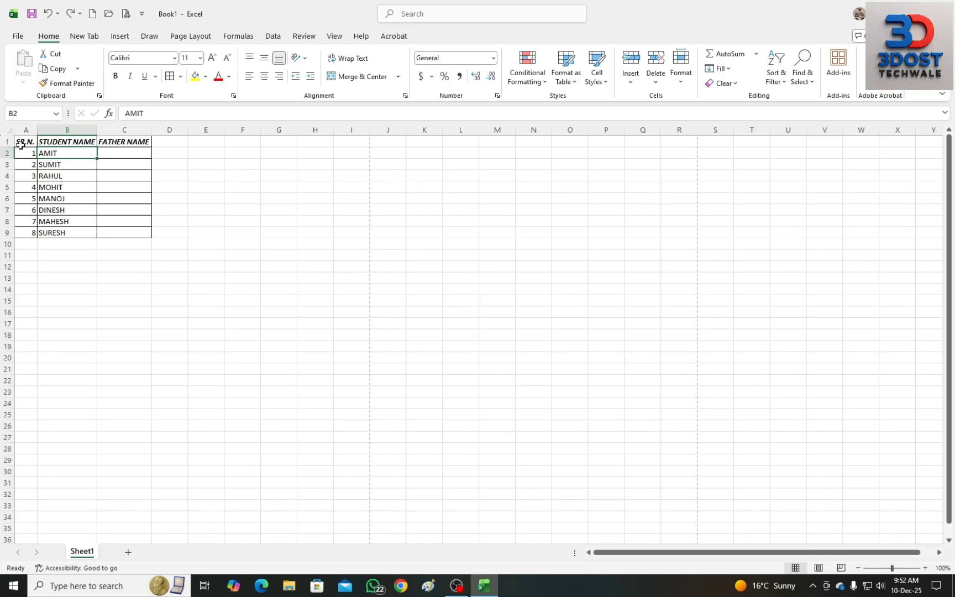
- Apply the STUDENT NAME header's formatting from B1 to the names in B2:B9 with Format Painter
left_click_drag(23, 141, 132, 136)
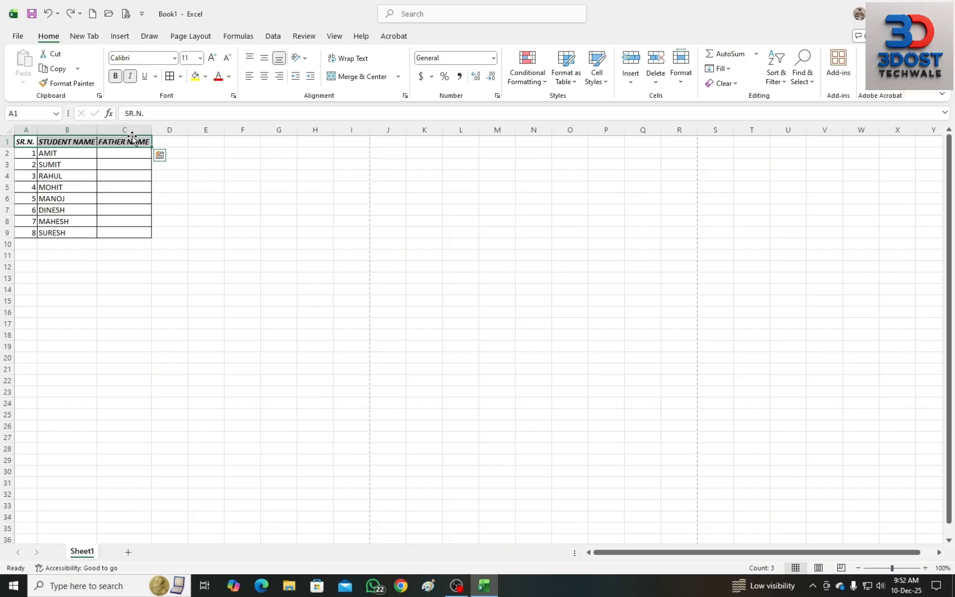
left_click_drag(55, 153, 58, 231)
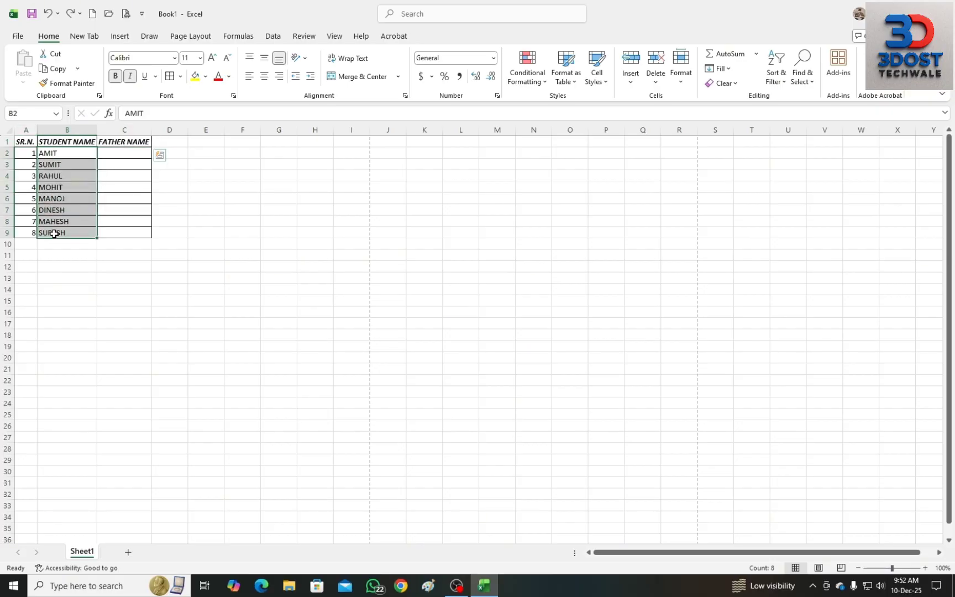
left_click(69, 278)
left_click_drag(28, 143, 114, 141)
left_click(72, 141)
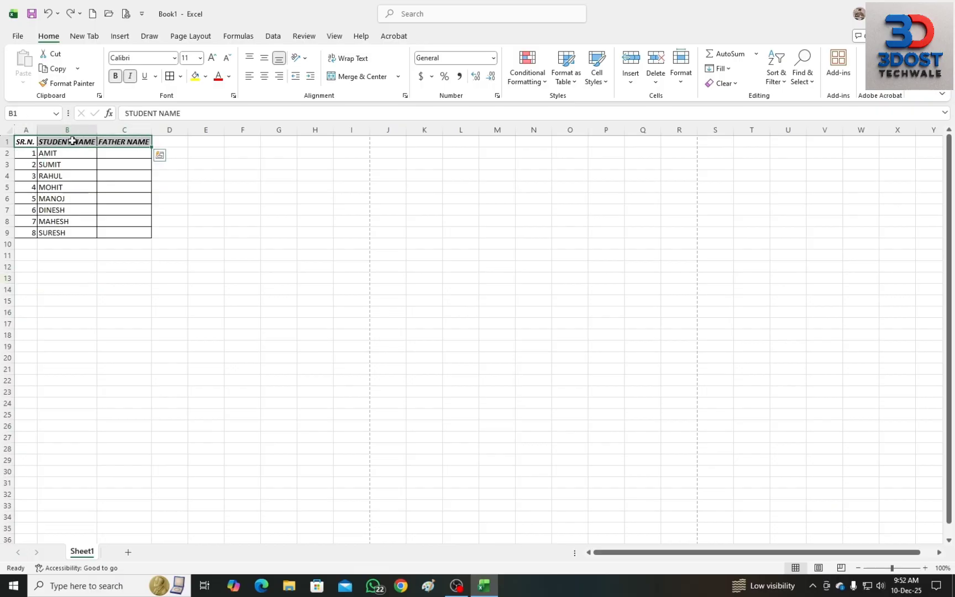
left_click(70, 84)
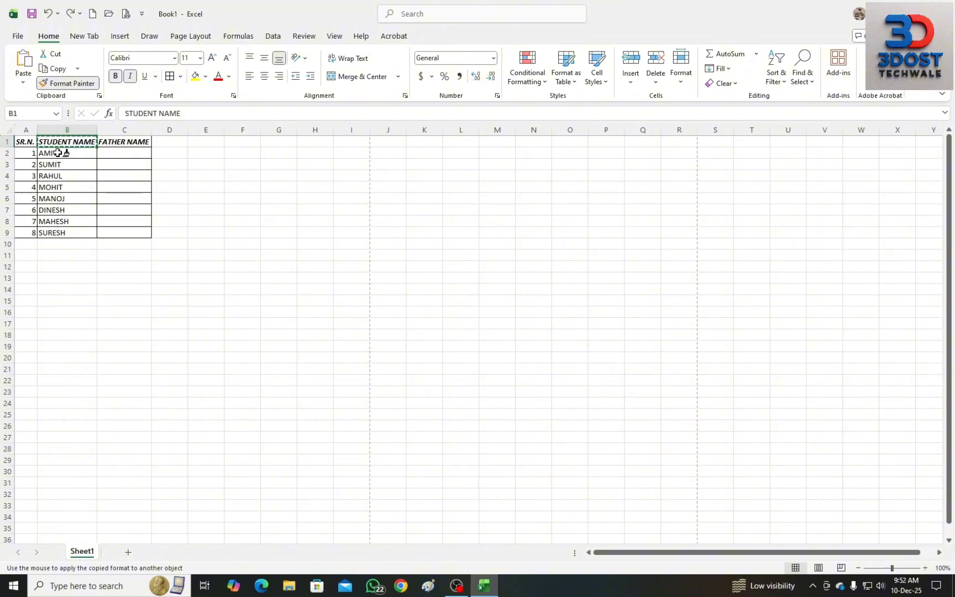
left_click_drag(58, 153, 62, 235)
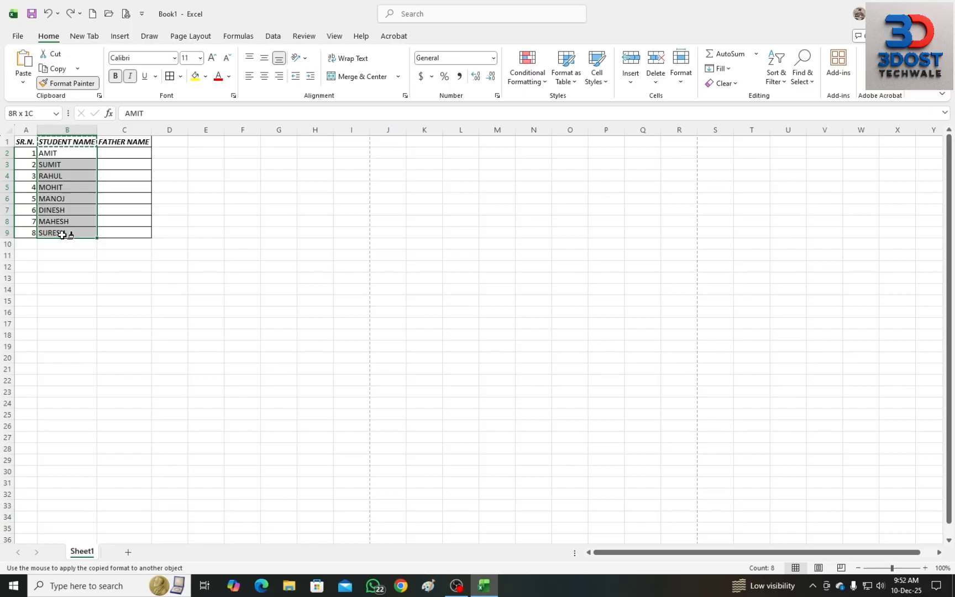
left_click_drag(63, 235, 62, 235)
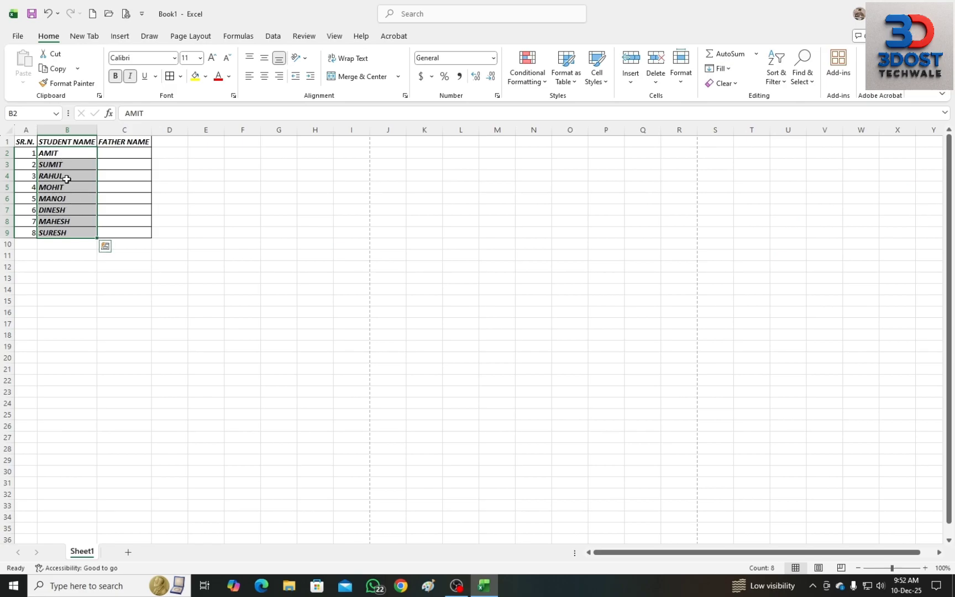
- Undo the formatting painted onto the names and remove italic and bold from the header row A1:C1
key("ctrl+z")
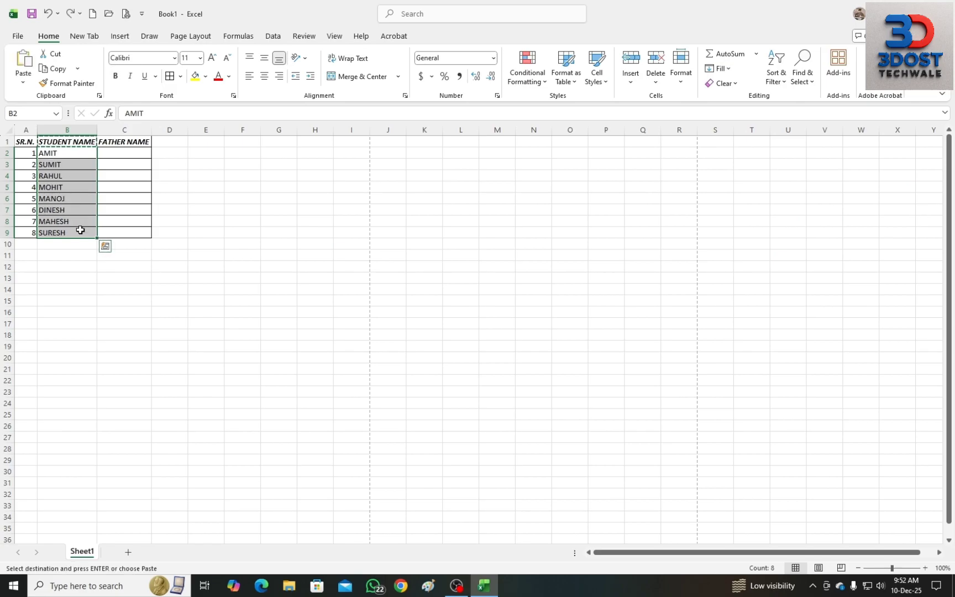
left_click(219, 195)
left_click_drag(30, 144, 126, 143)
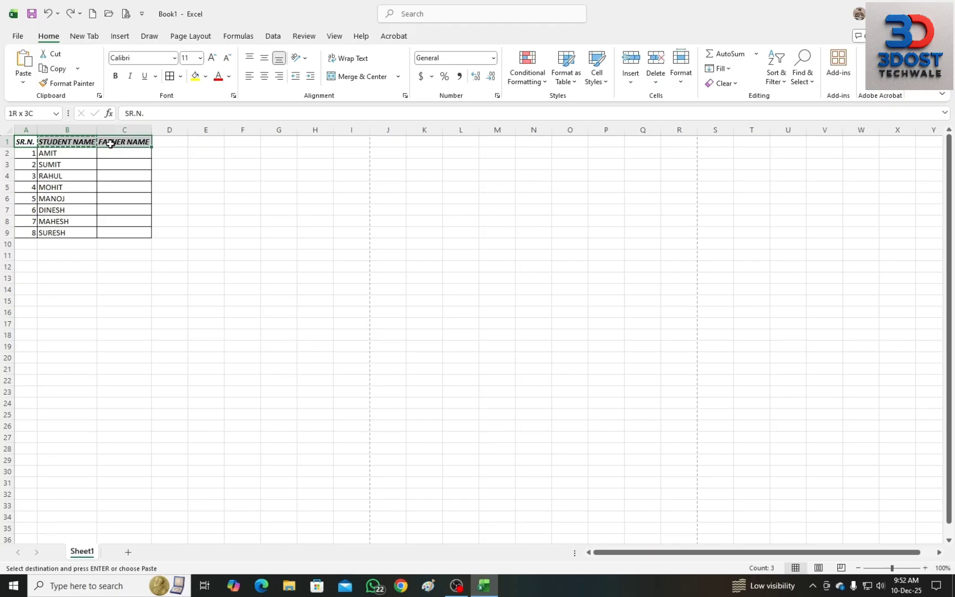
left_click(130, 77)
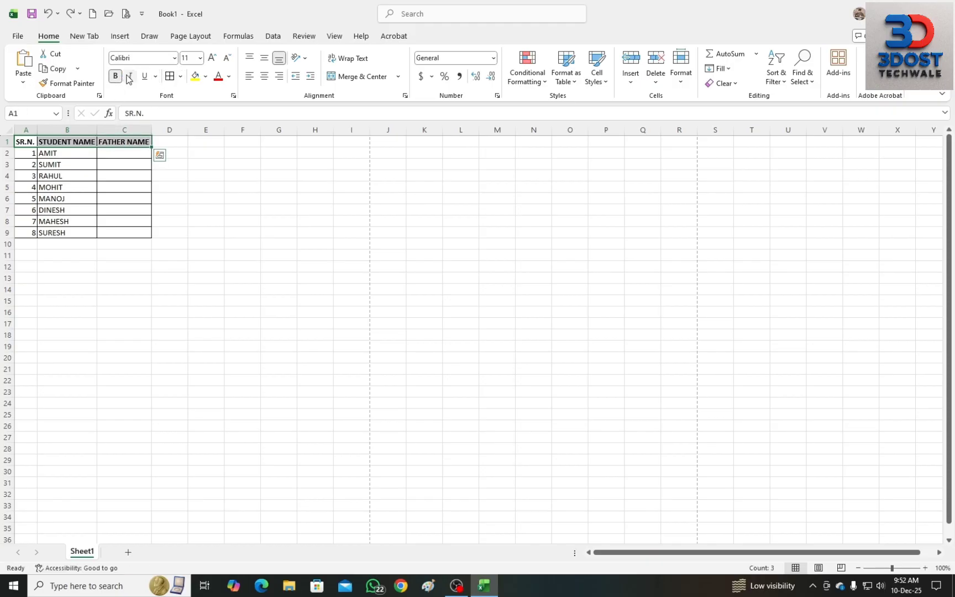
left_click(116, 77)
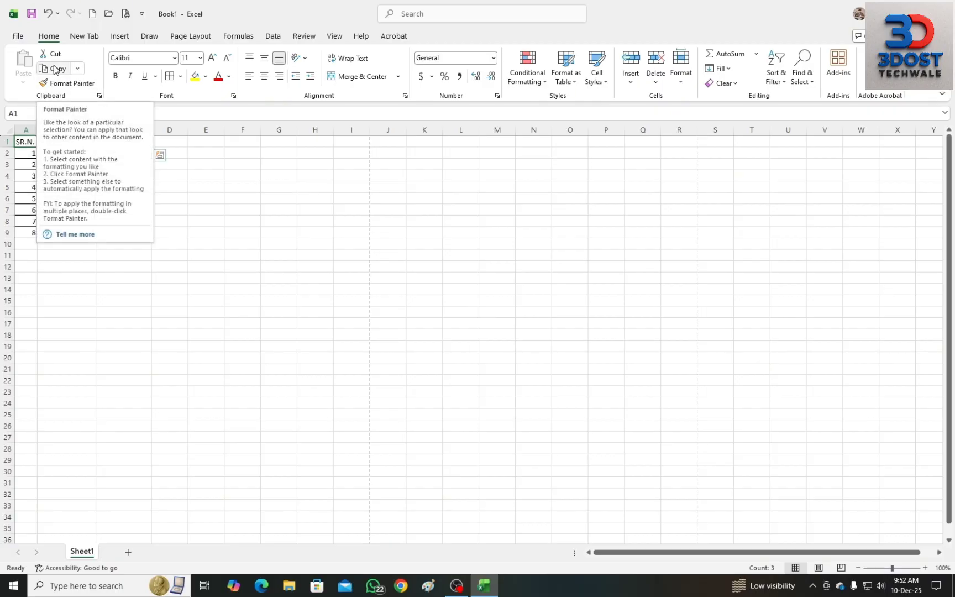
left_click(77, 69)
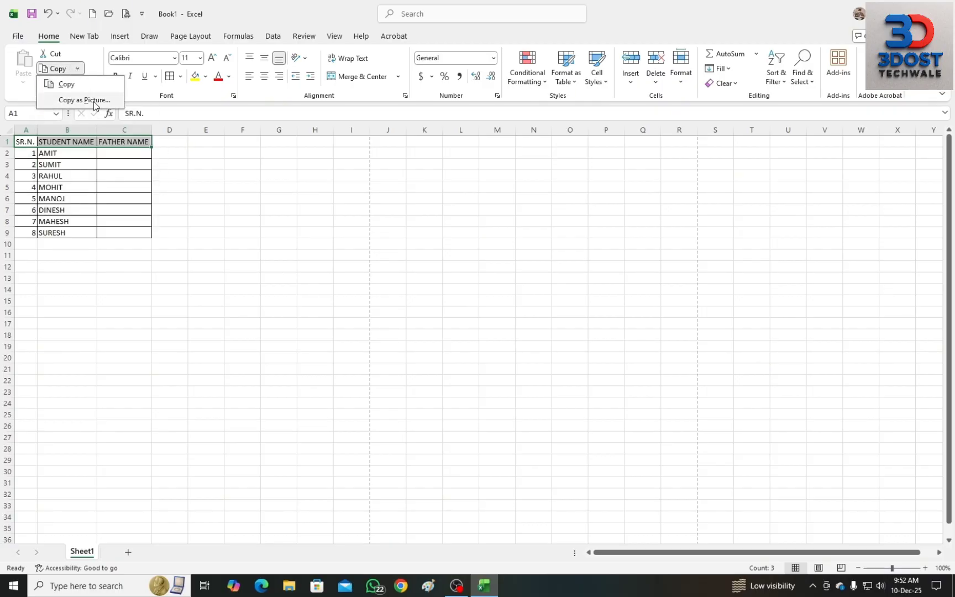
left_click(47, 180)
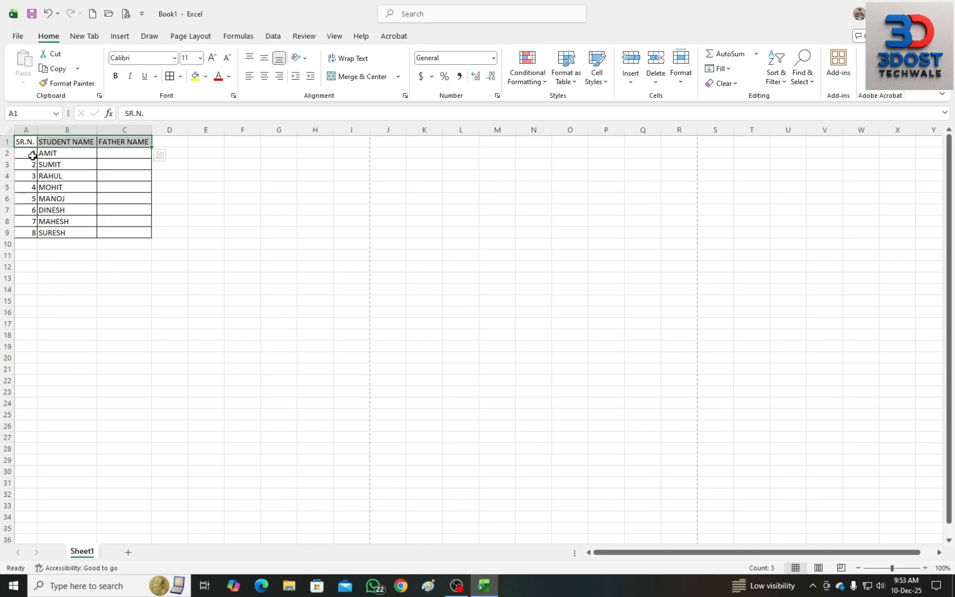
left_click(72, 187)
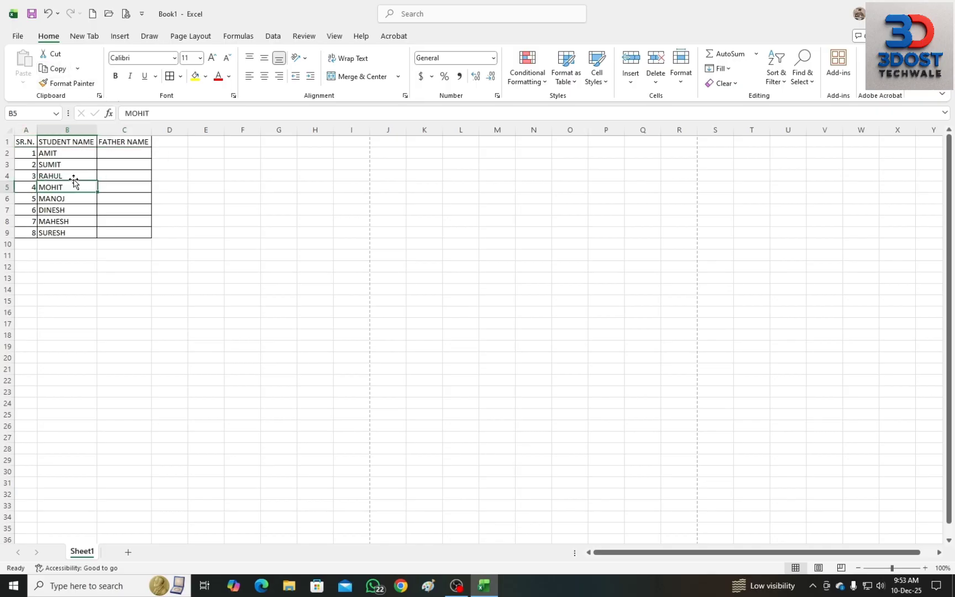
- Copy the student table A1:C9, paste it starting at G8, and undo the paste
left_click_drag(24, 139, 119, 228)
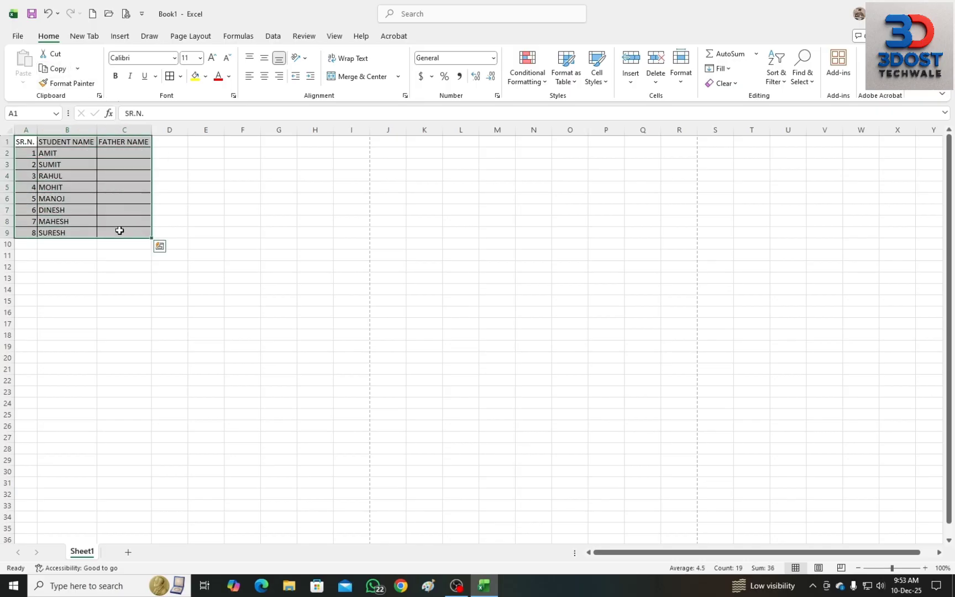
left_click(57, 72)
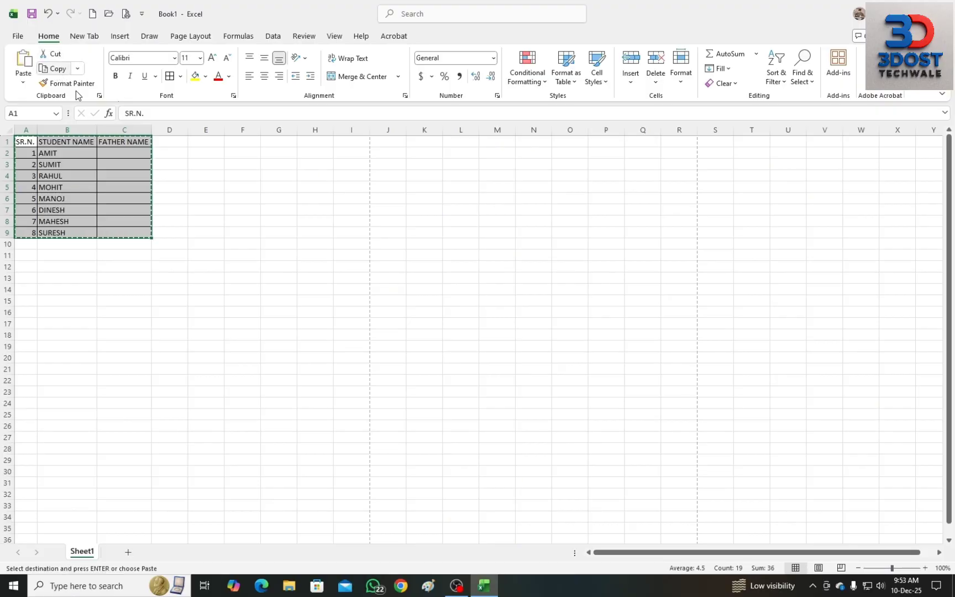
left_click(295, 219)
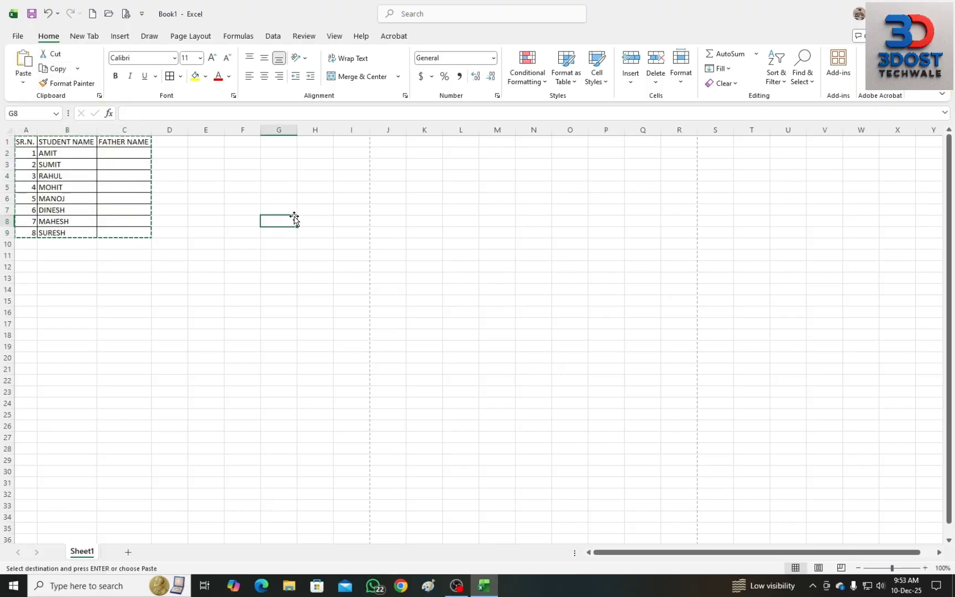
key("ctrl+v")
left_click(391, 186)
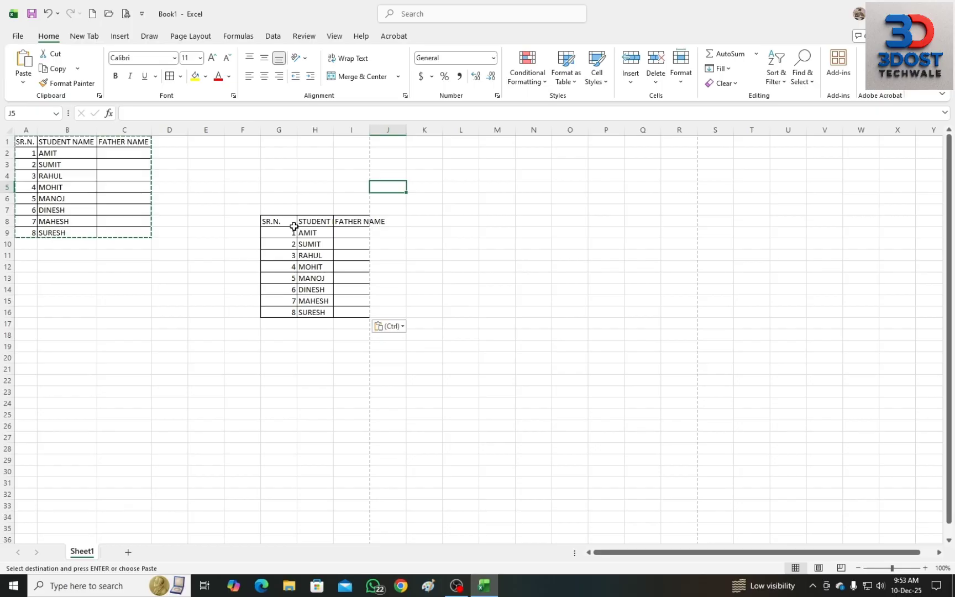
key("ctrl+z")
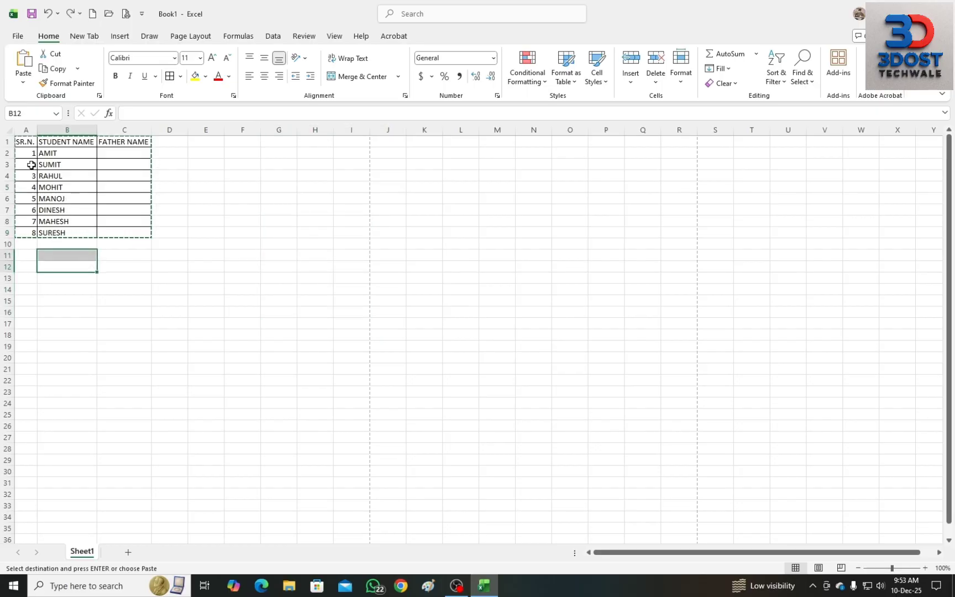
- Copy the table A1:C9 as a picture, with appearance as shown on screen and the Picture format
left_click_drag(25, 142, 135, 235)
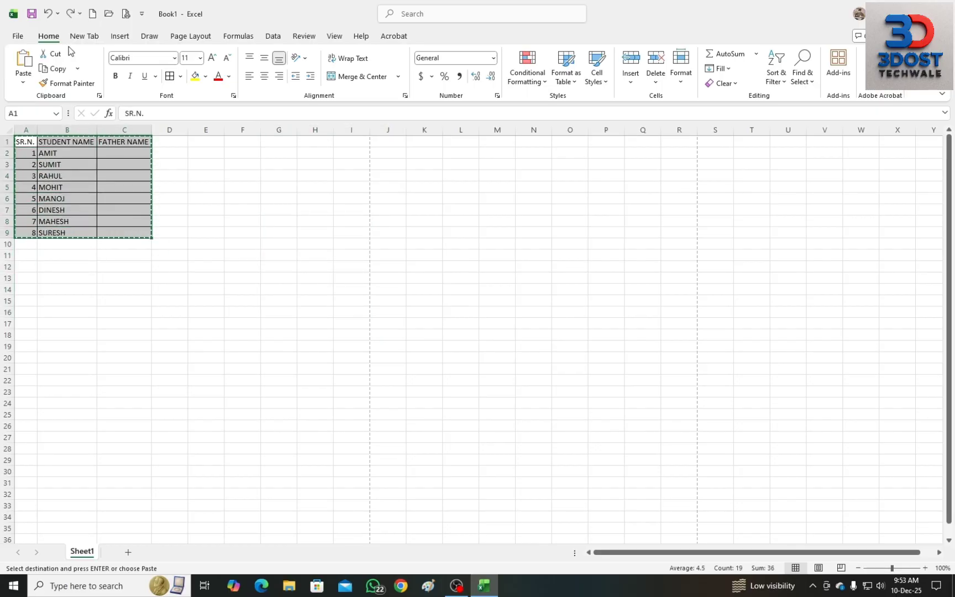
left_click(77, 68)
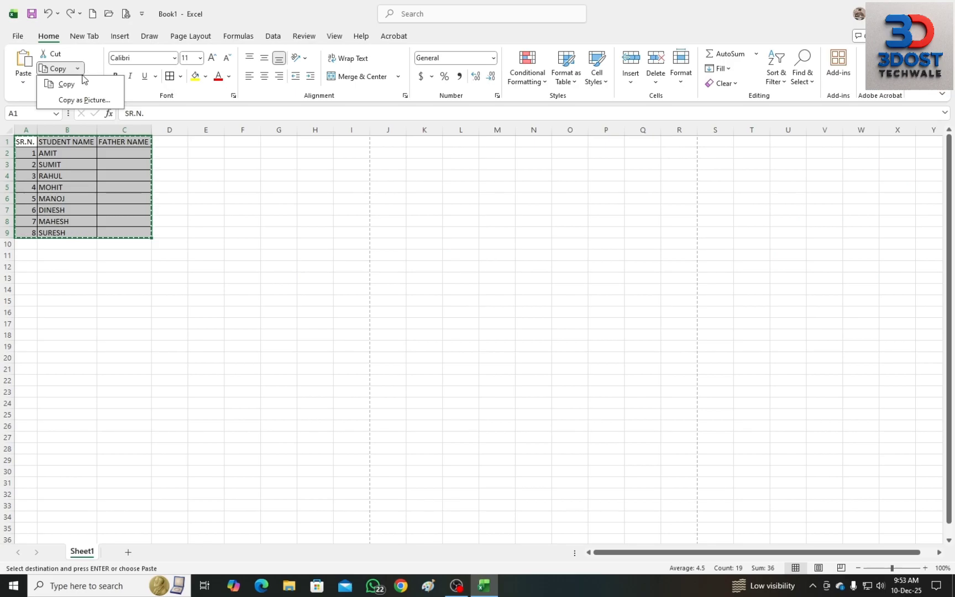
left_click(83, 99)
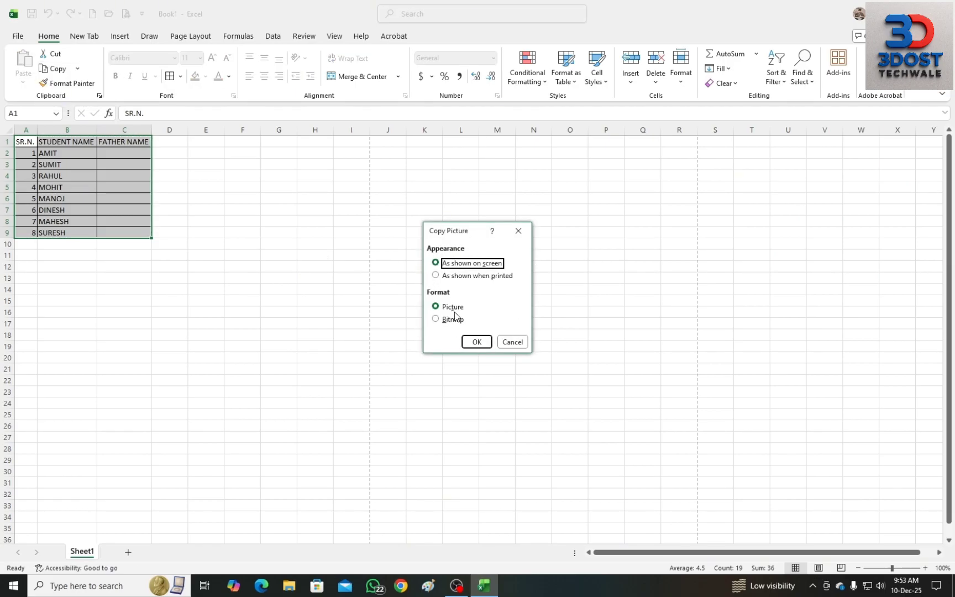
left_click(479, 342)
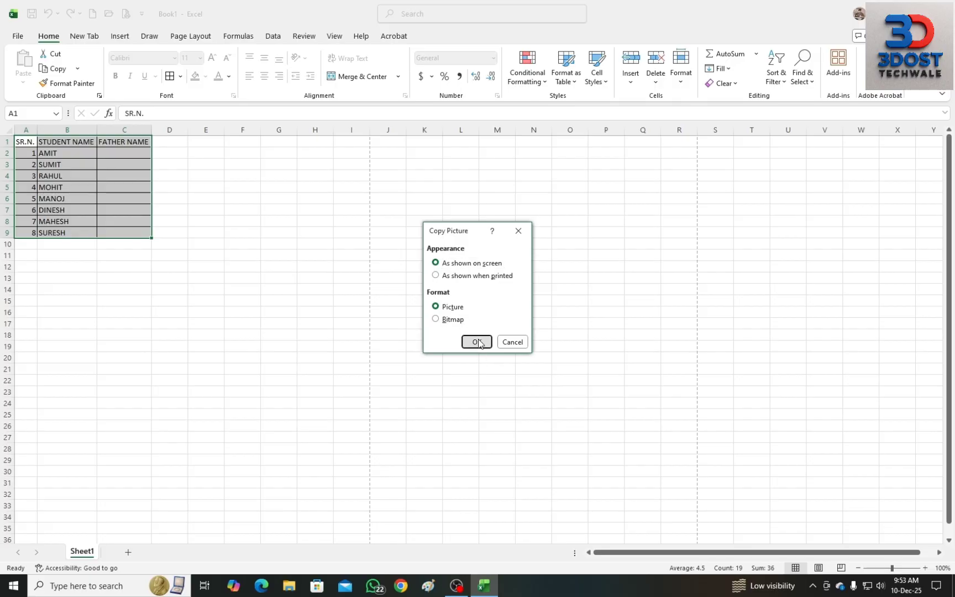
left_click(478, 338)
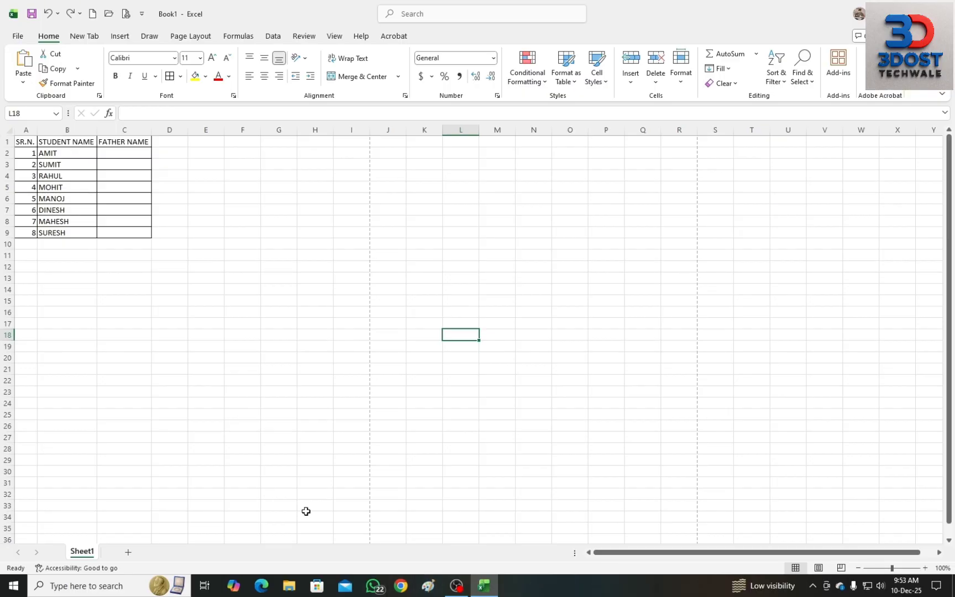
left_click(190, 223)
left_click_drag(132, 169, 186, 221)
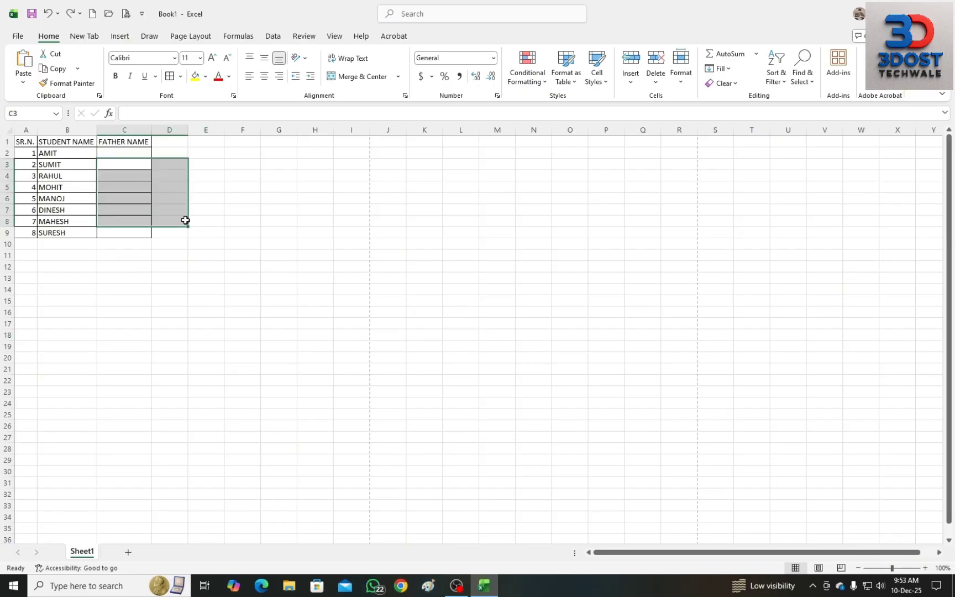
left_click_drag(339, 241, 325, 241)
left_click_drag(23, 145, 132, 236)
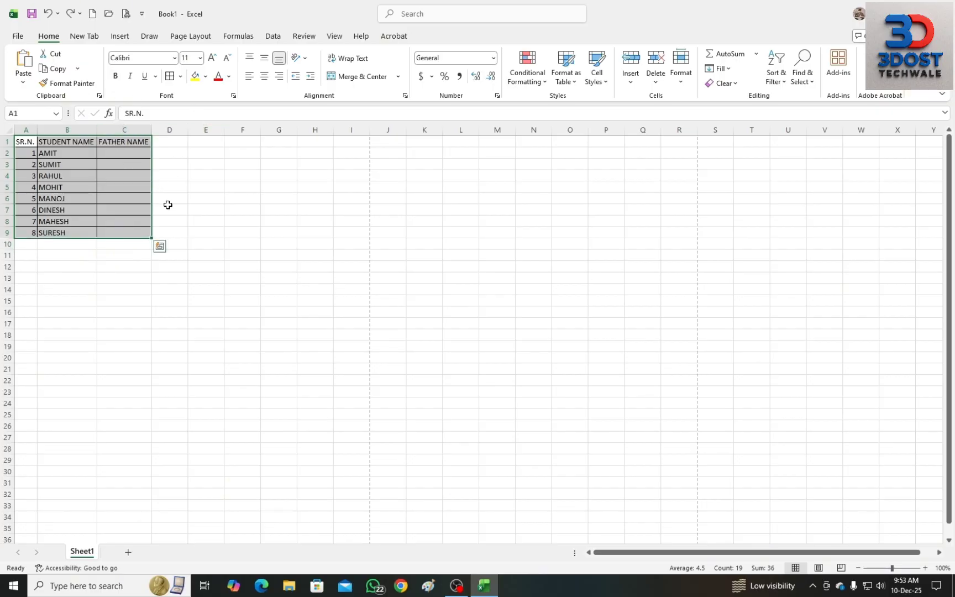
left_click(167, 209)
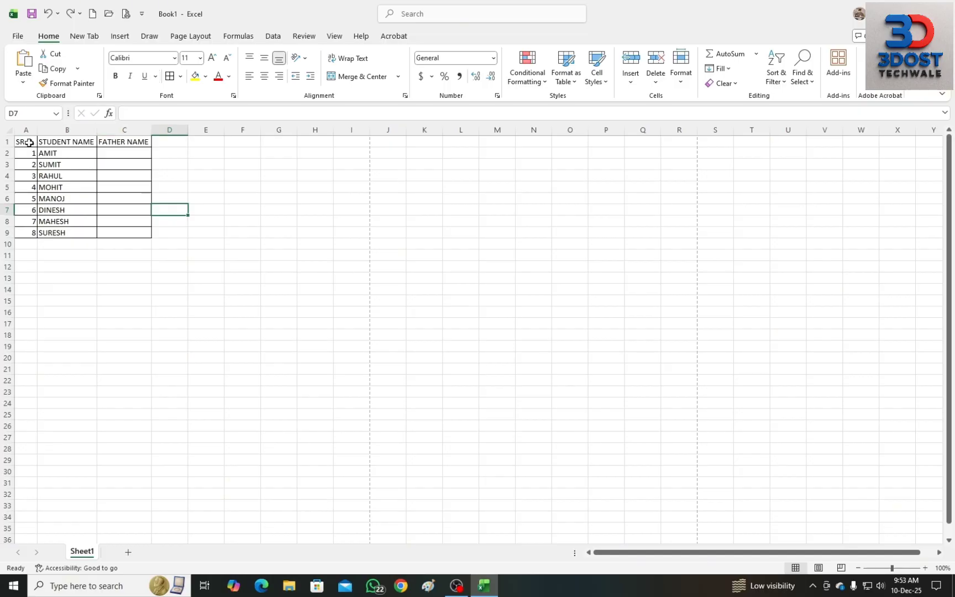
- Change the font of the header row A1:C1 to Cambria
left_click_drag(28, 142, 111, 144)
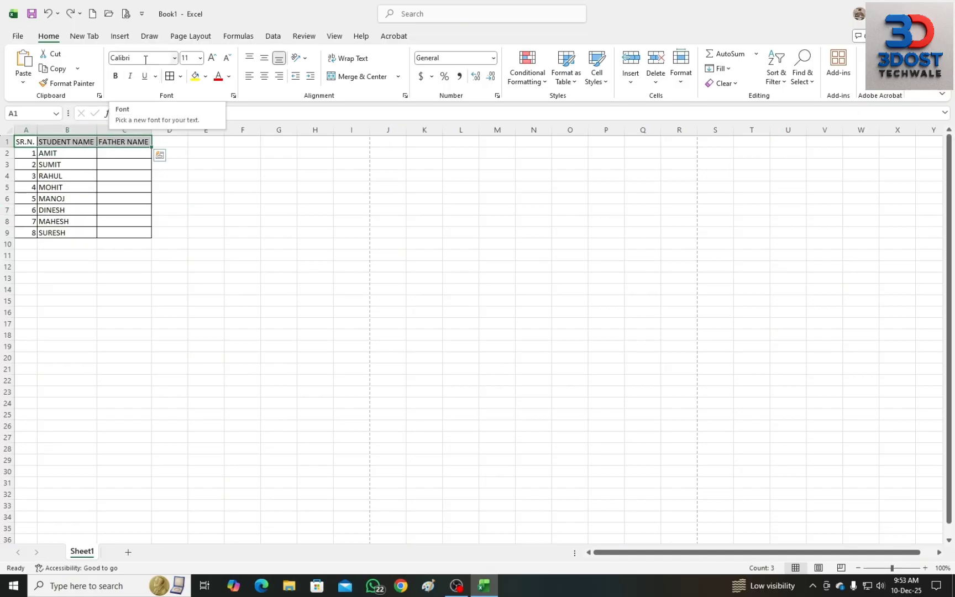
left_click(145, 59)
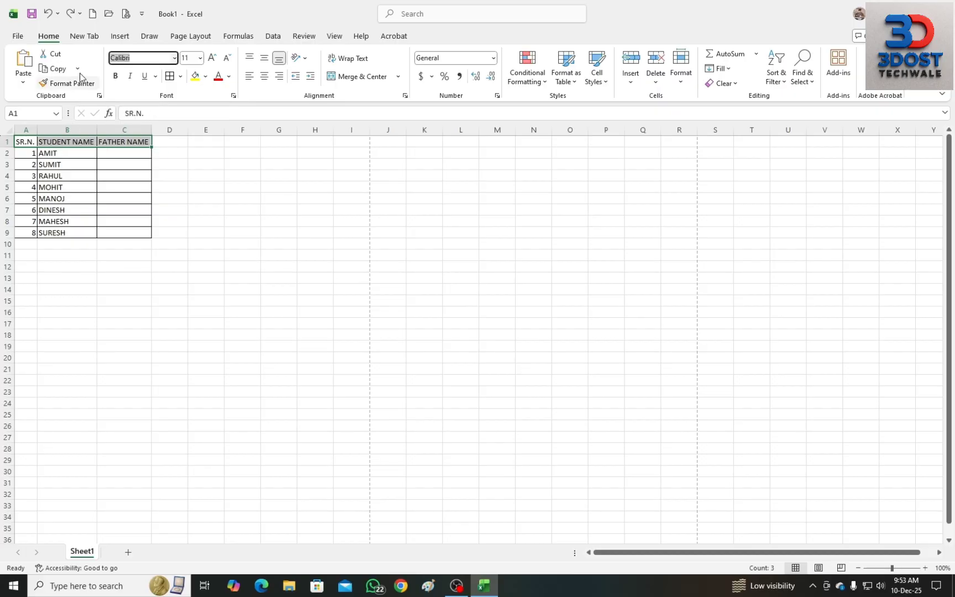
left_click(175, 58)
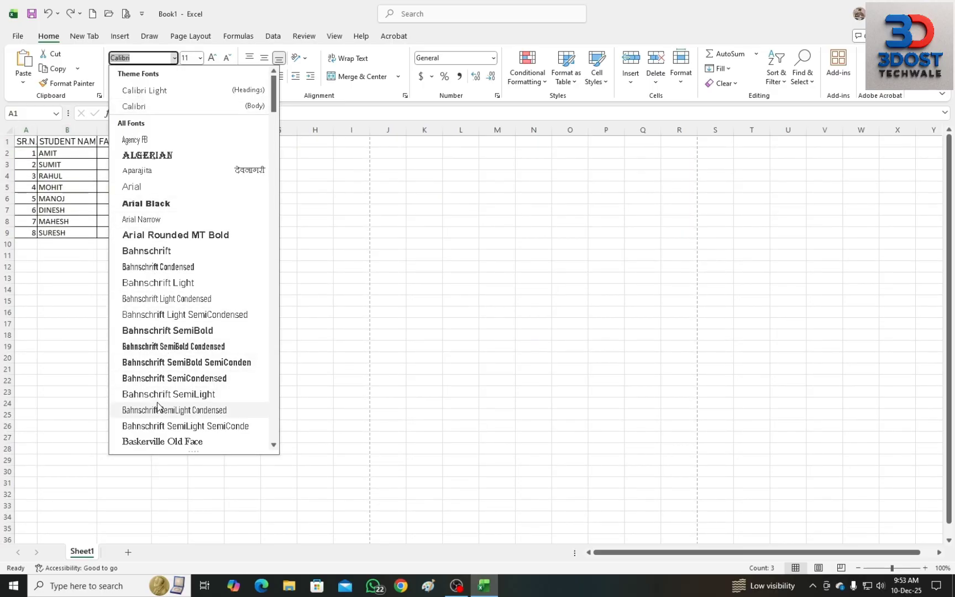
left_click_drag(275, 94, 272, 176)
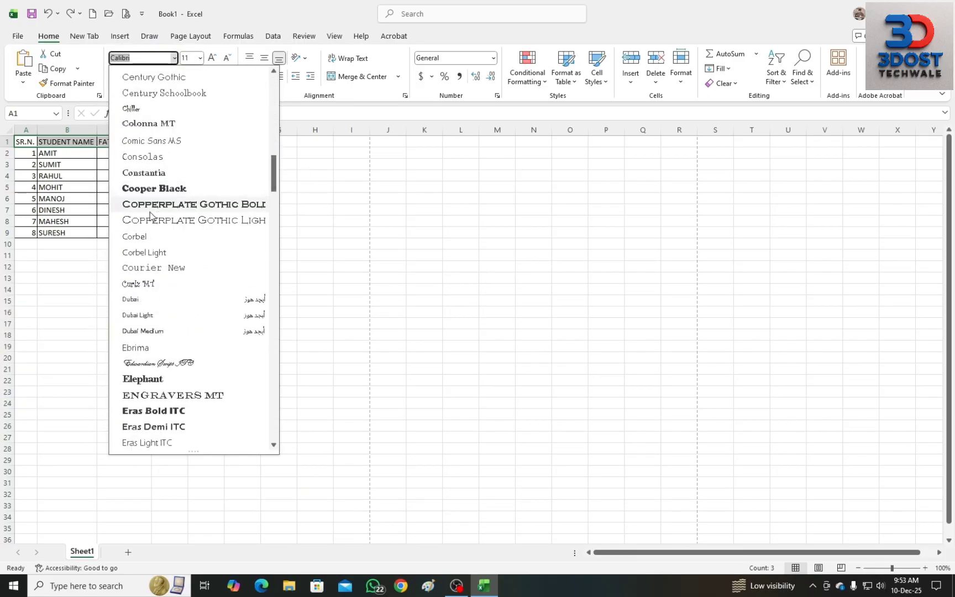
type("Cam")
key("Return")
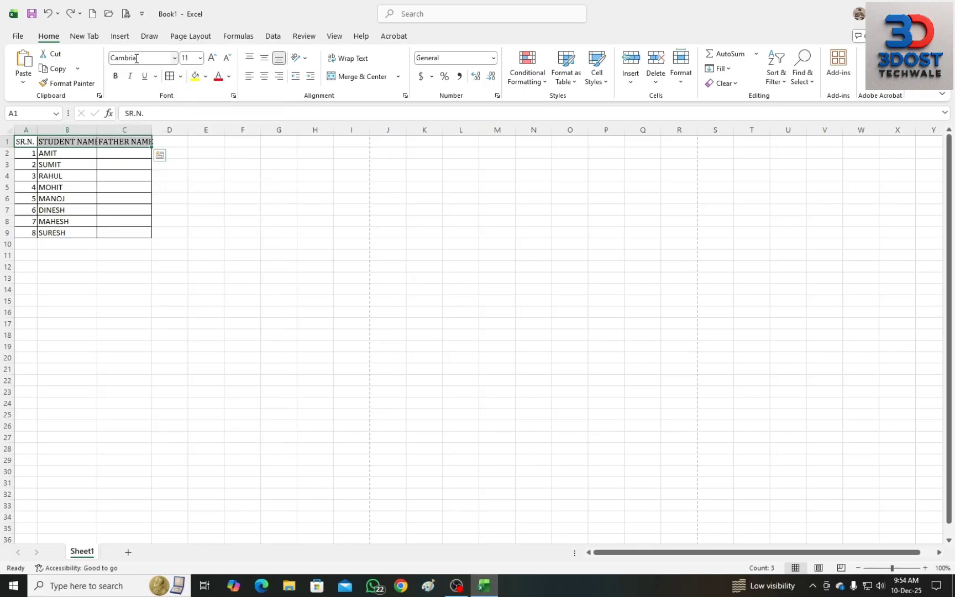
- AutoFit the column widths of the whole sheet to the header text
left_click(9, 130)
double_click(152, 130)
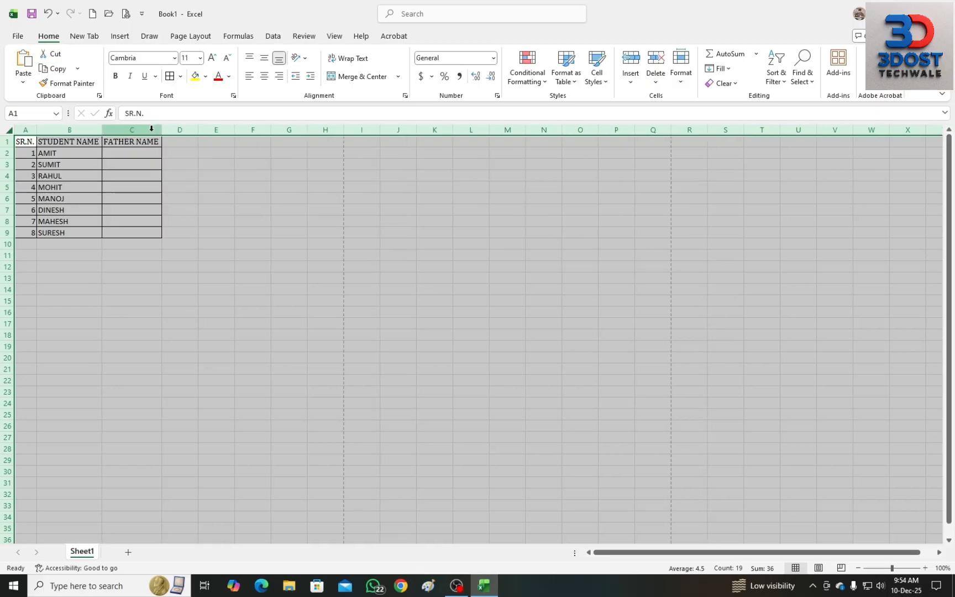
left_click(78, 186)
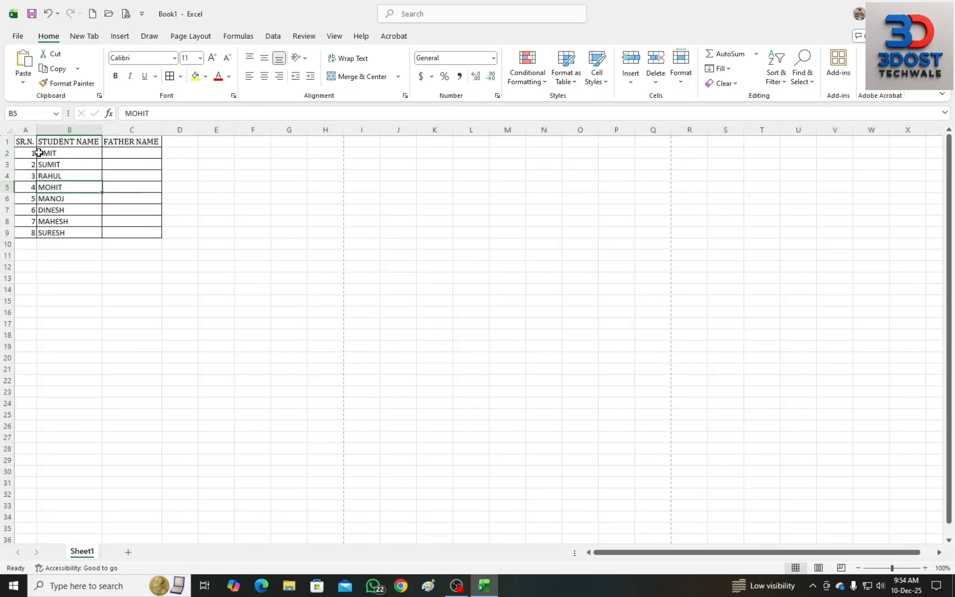
- Change the font of the table's data rows A2:C9 to Cambria
left_click(68, 142)
left_click_drag(23, 151, 144, 230)
left_click(154, 57)
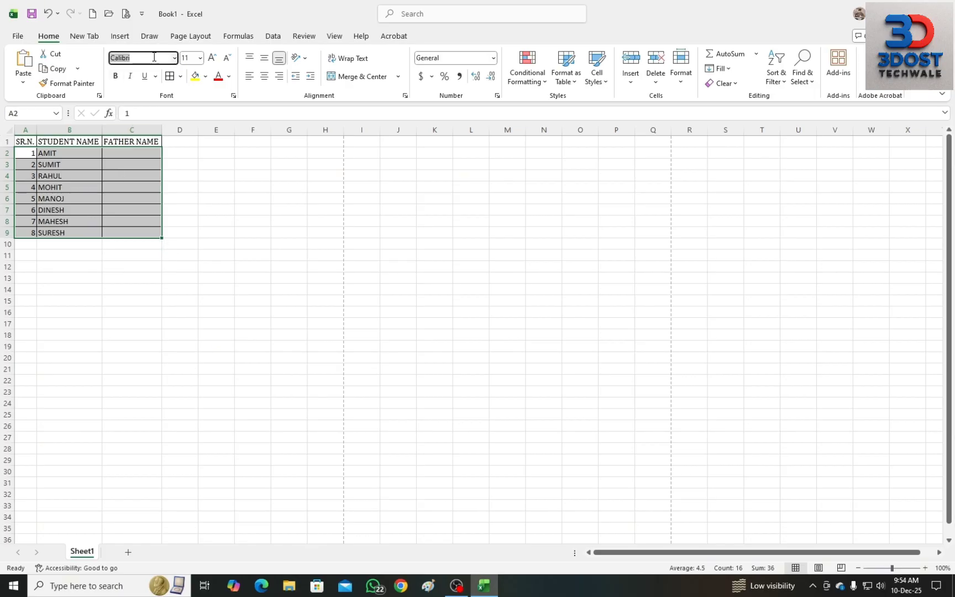
type("Cam")
key("Return")
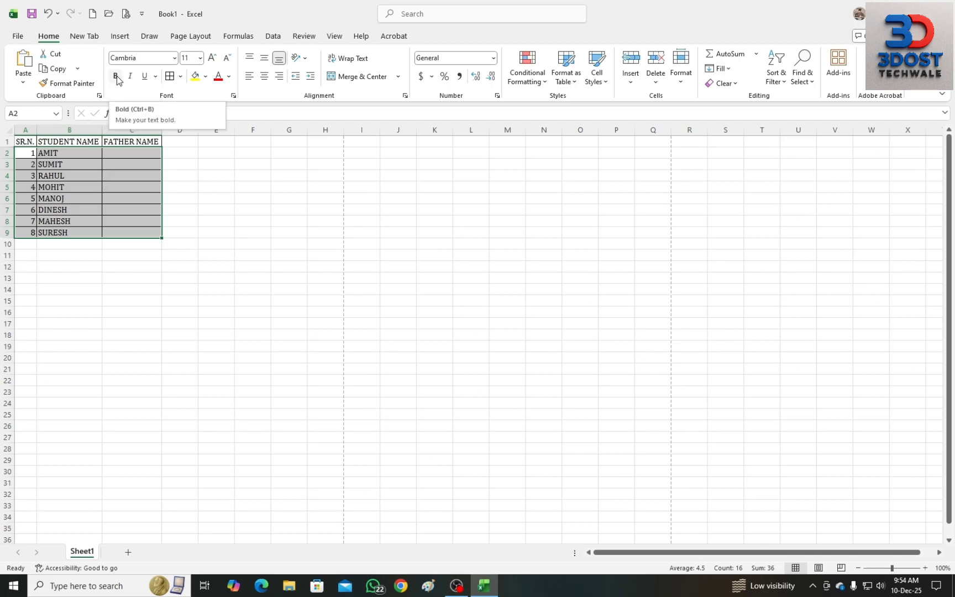
- Make the header row A1:C1 bold and AutoFit the sheet's columns to the bold headings
left_click(79, 163)
left_click_drag(23, 141, 127, 142)
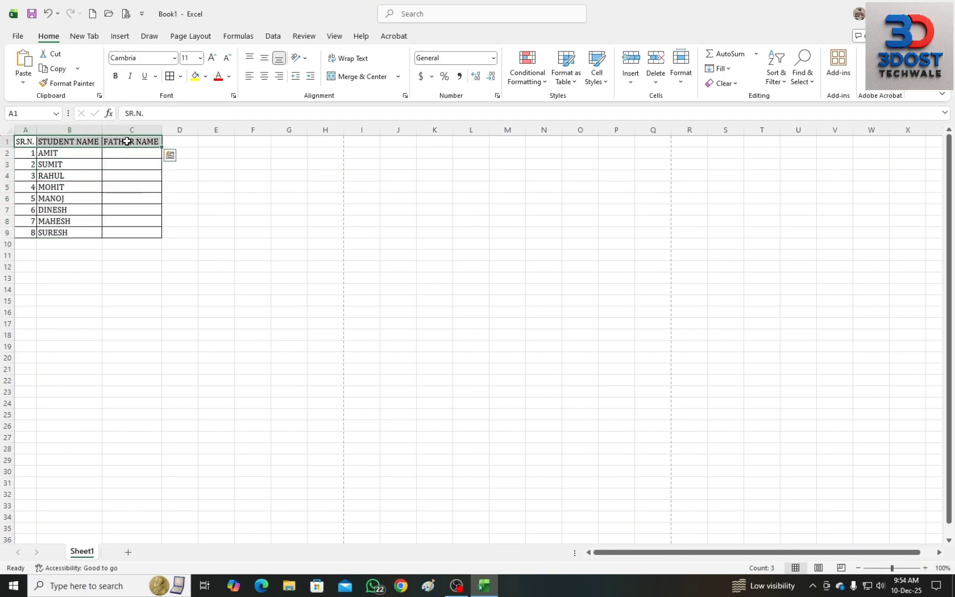
left_click(117, 74)
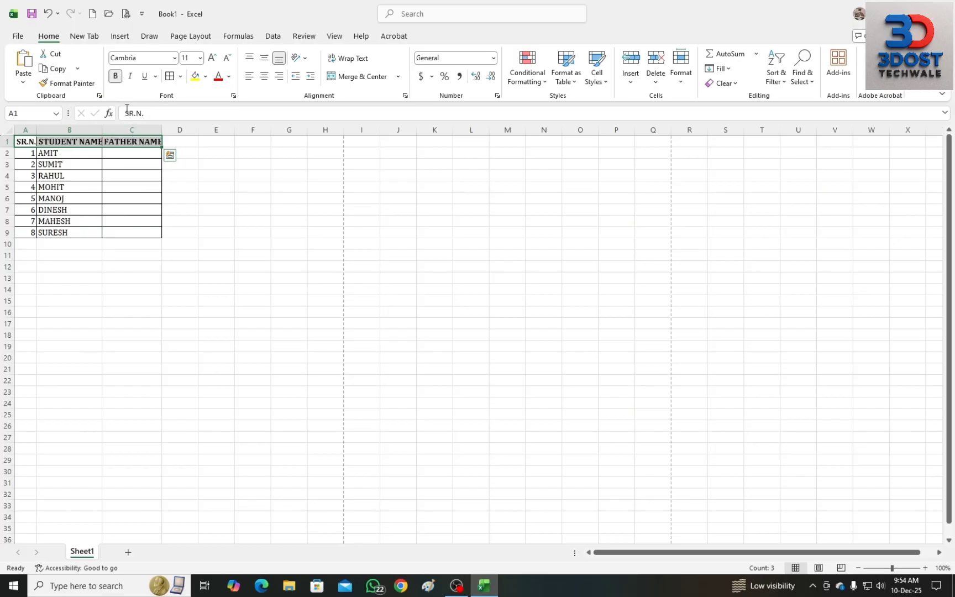
left_click(9, 131)
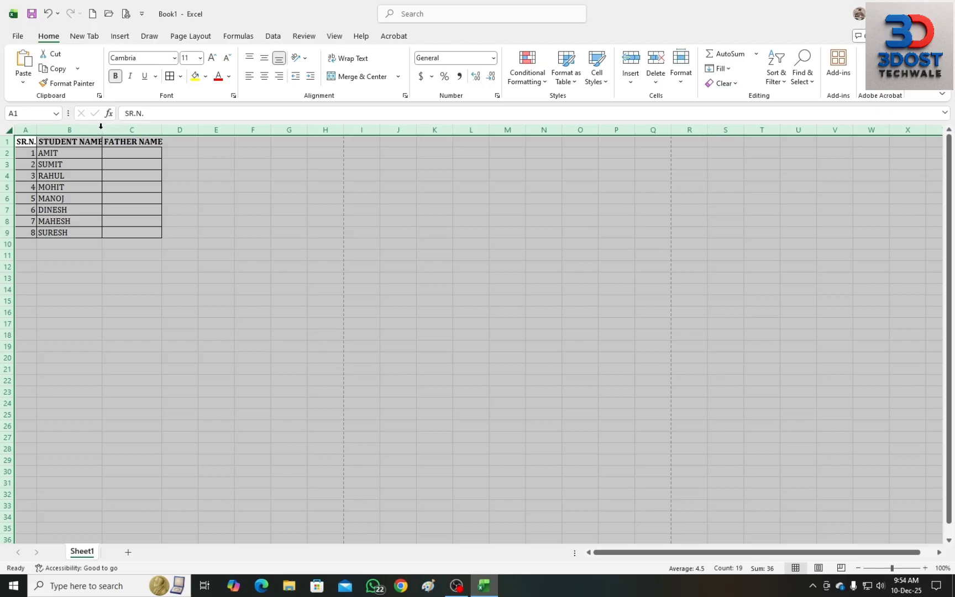
double_click(101, 129)
left_click(129, 75)
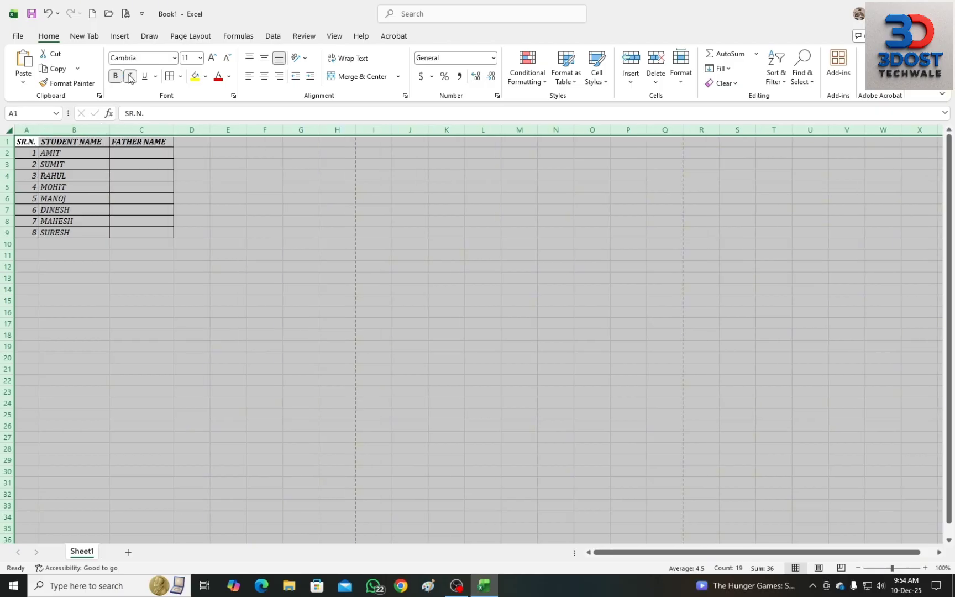
key("ctrl+z")
left_click(97, 196)
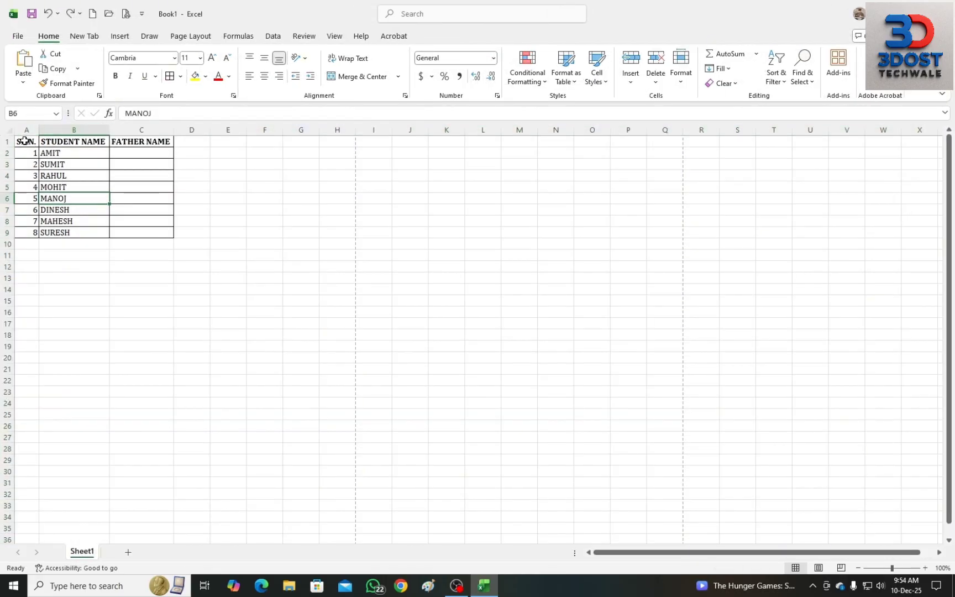
- Apply italic and a single underline to the header row A1:C1
left_click_drag(24, 141, 138, 141)
left_click(130, 75)
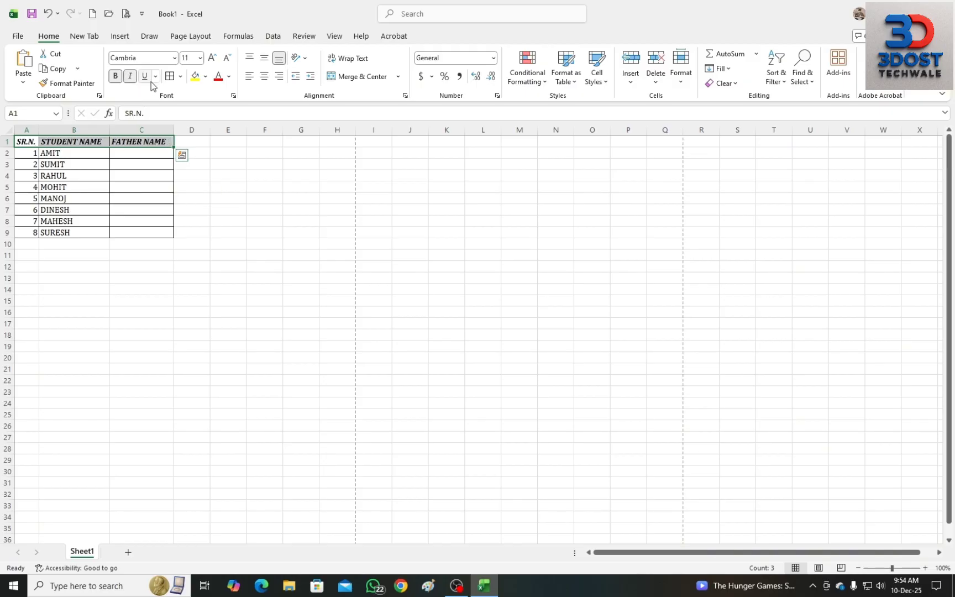
left_click(145, 77)
left_click(138, 188)
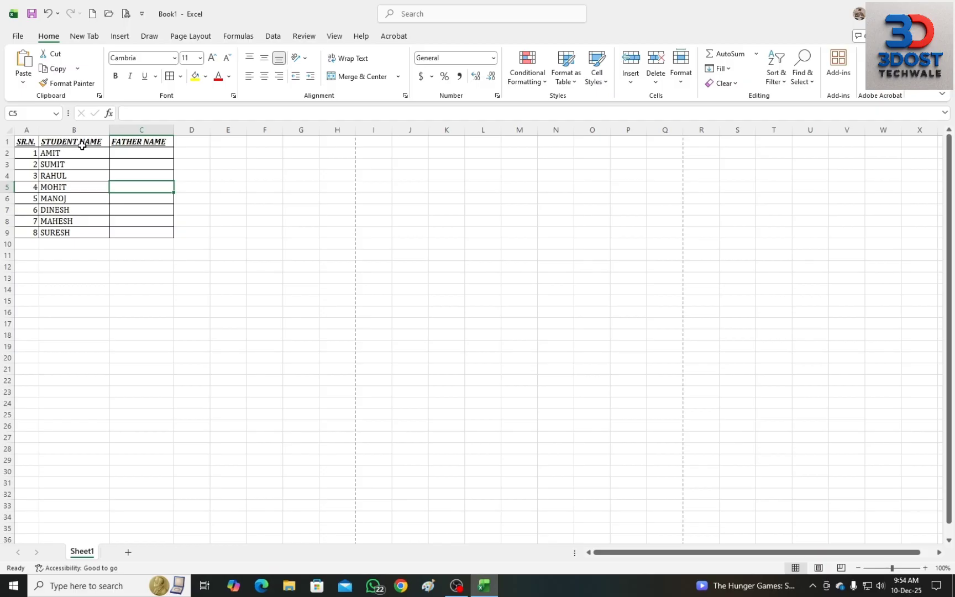
- Apply Double Underline to cell C5 and to the header row A1:C1
left_click(157, 79)
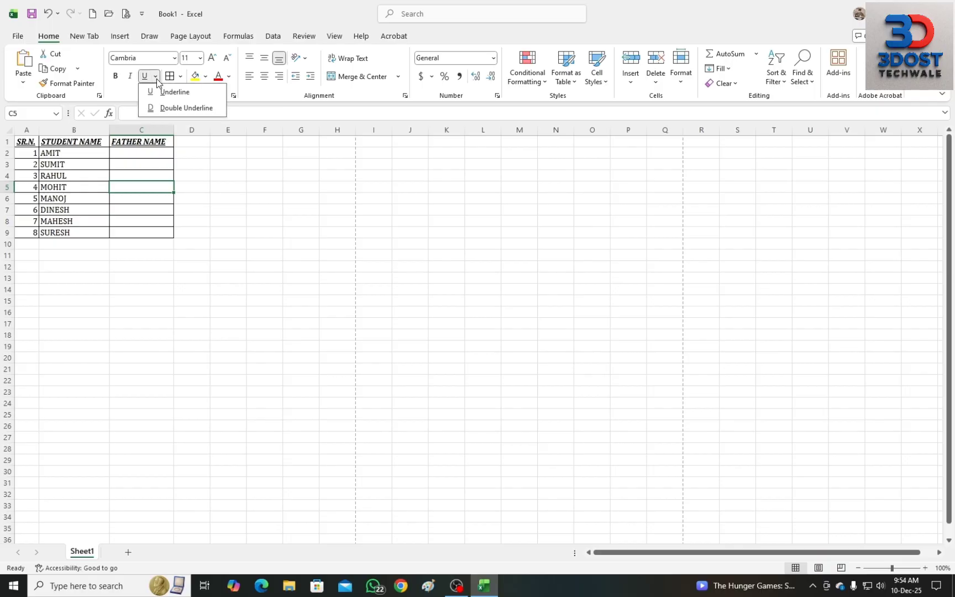
left_click(175, 109)
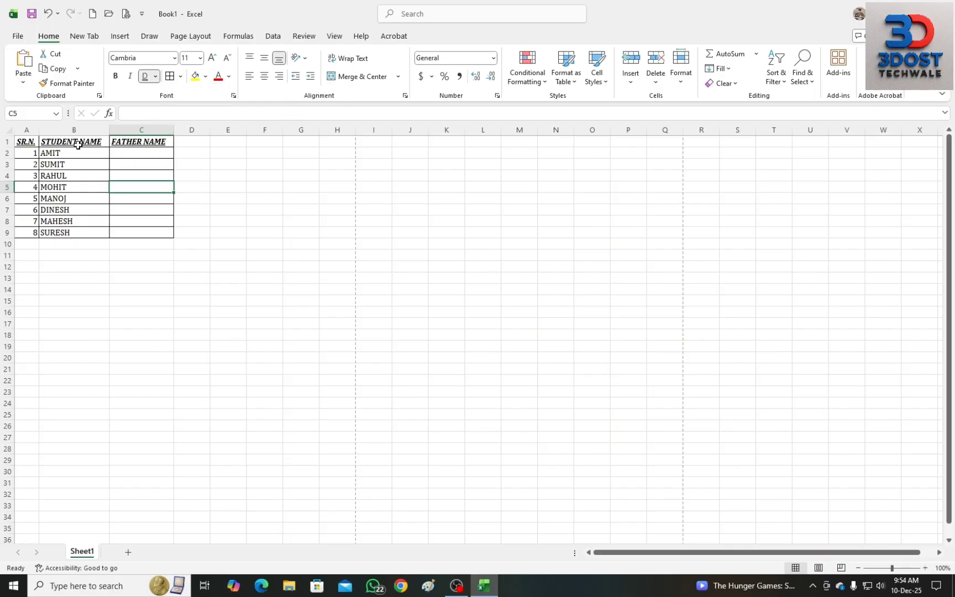
left_click_drag(22, 141, 141, 142)
left_click(145, 78)
left_click(130, 187)
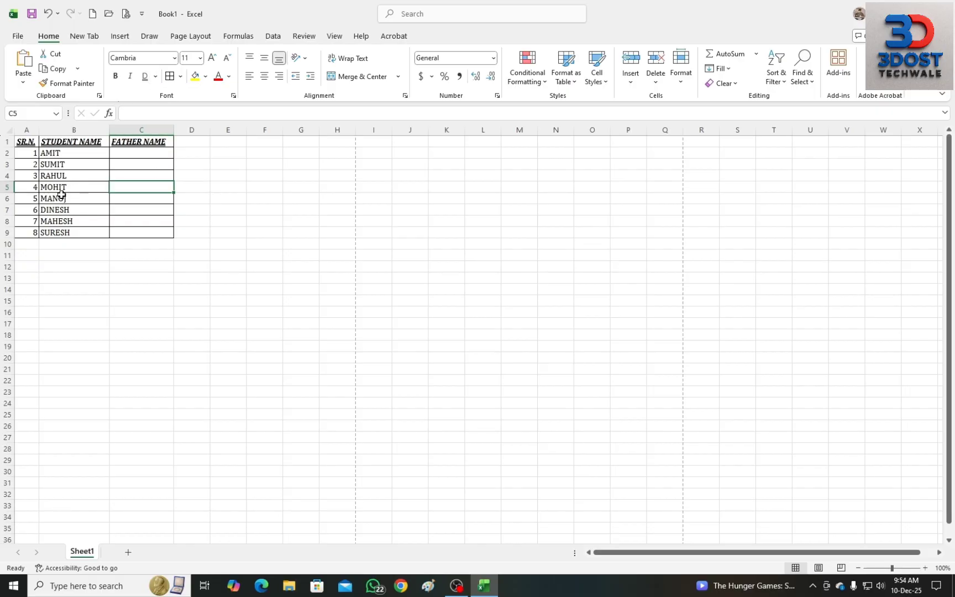
- Remove the bold, italic and underline formatting from the header row A1:C1
left_click_drag(26, 141, 124, 141)
left_click(115, 76)
left_click(129, 77)
left_click(145, 76)
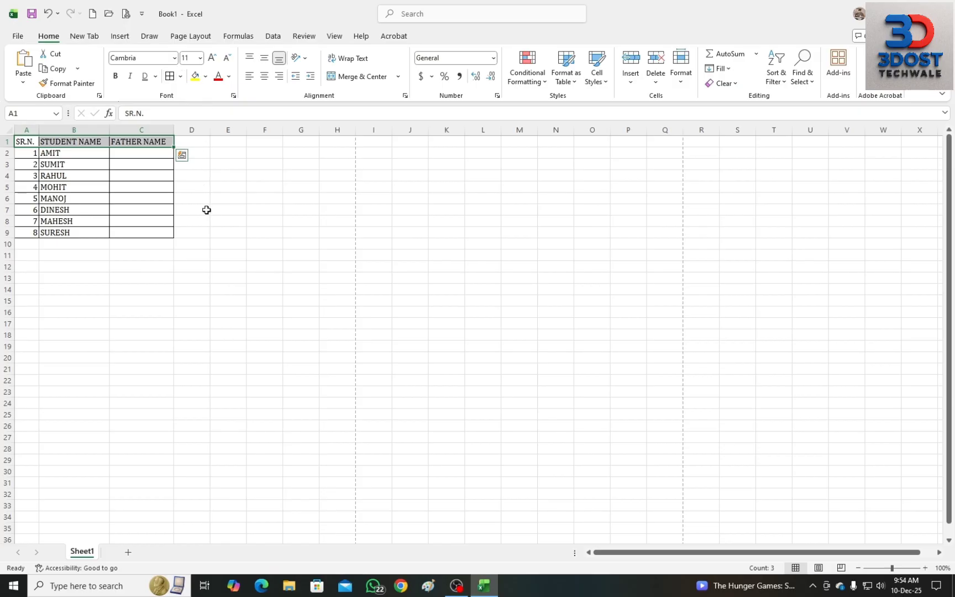
- Remove all borders from the student table A1:C9
left_click_drag(207, 209, 193, 198)
left_click_drag(29, 142, 132, 233)
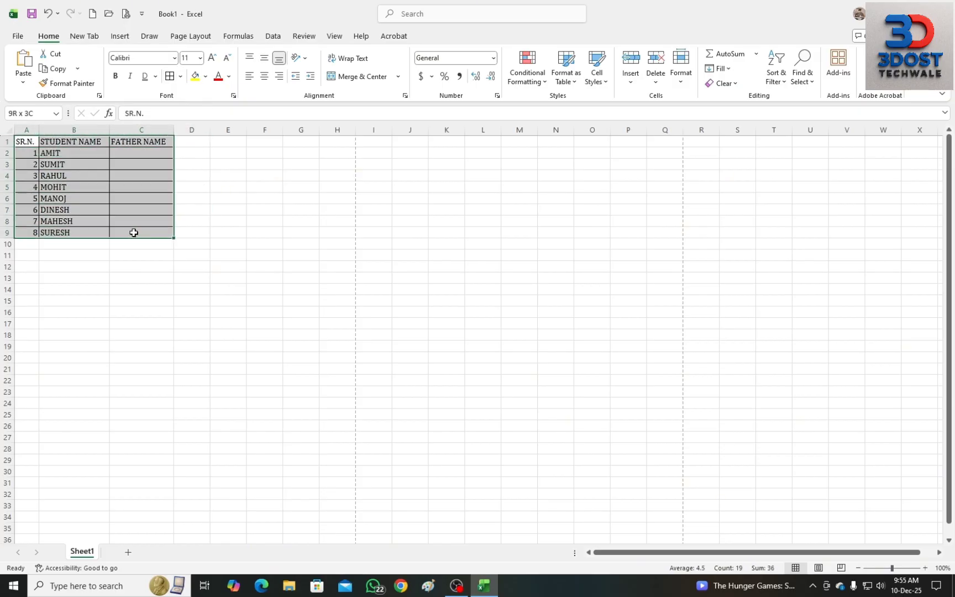
left_click(181, 77)
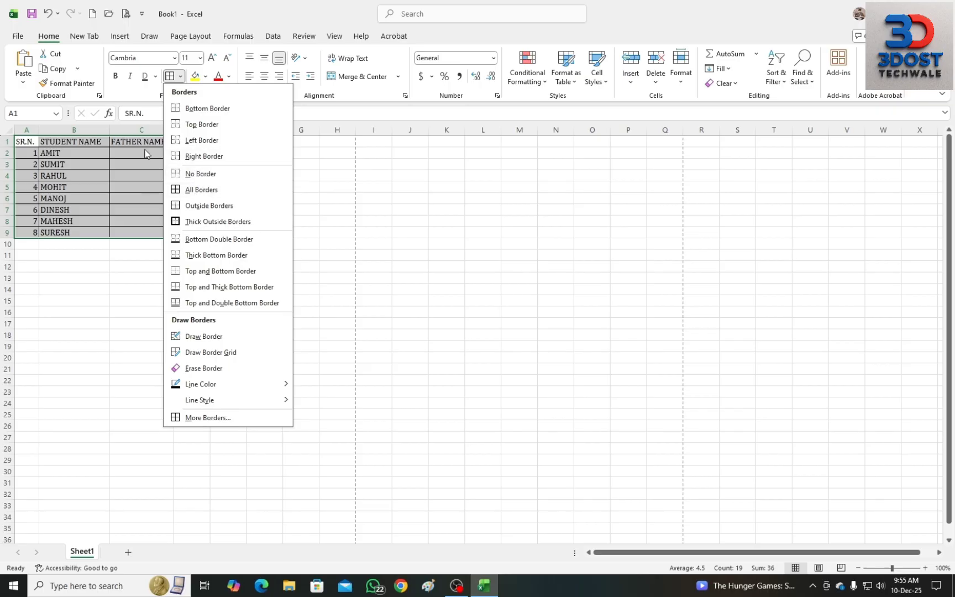
left_click(205, 177)
left_click_drag(101, 275, 93, 266)
- Apply All Borders to the student table A1:C9
left_click_drag(23, 141, 139, 230)
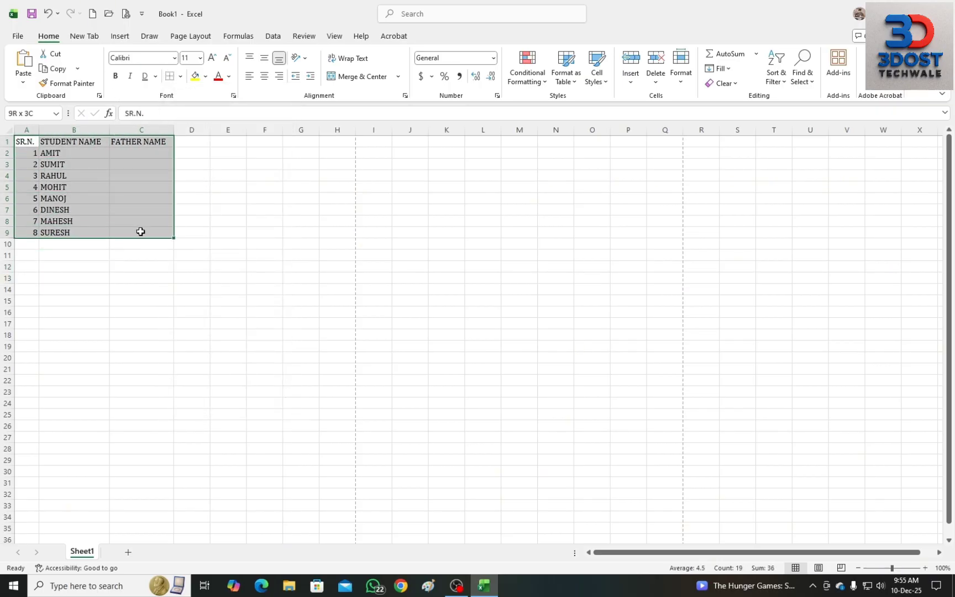
left_click(180, 76)
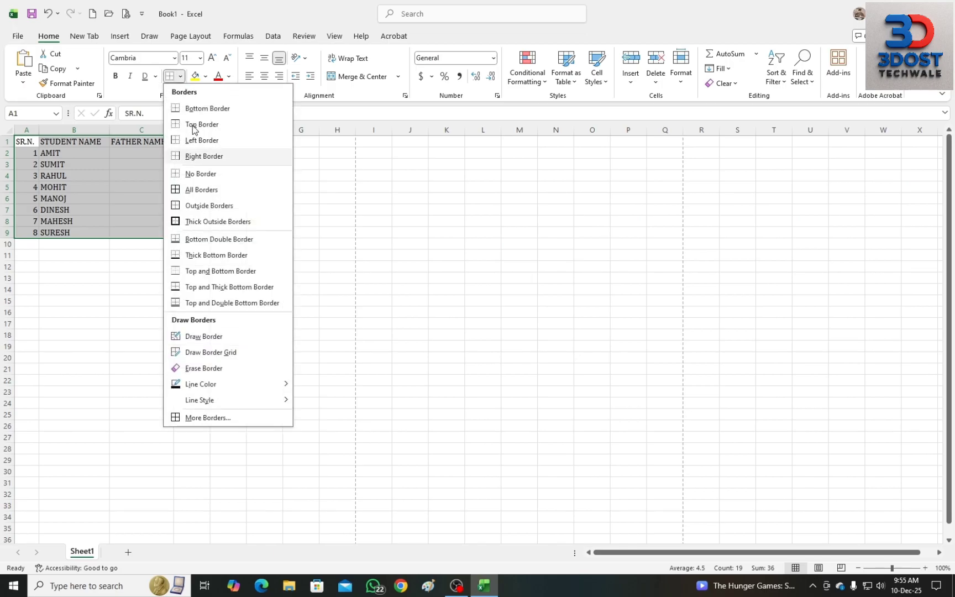
left_click(198, 189)
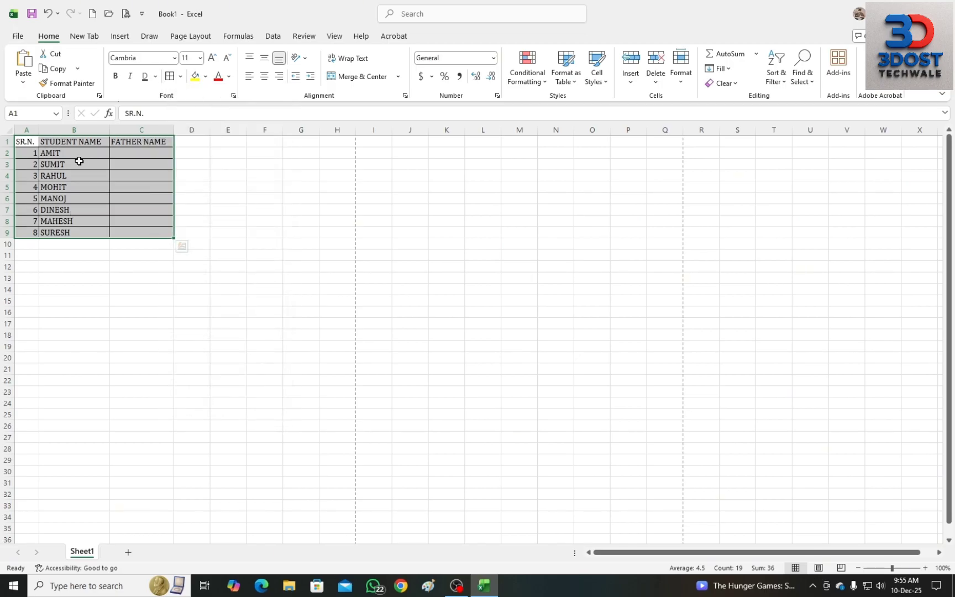
- Clear the borders of the table A1:C9 and give it Thick Outside Borders only
left_click(181, 77)
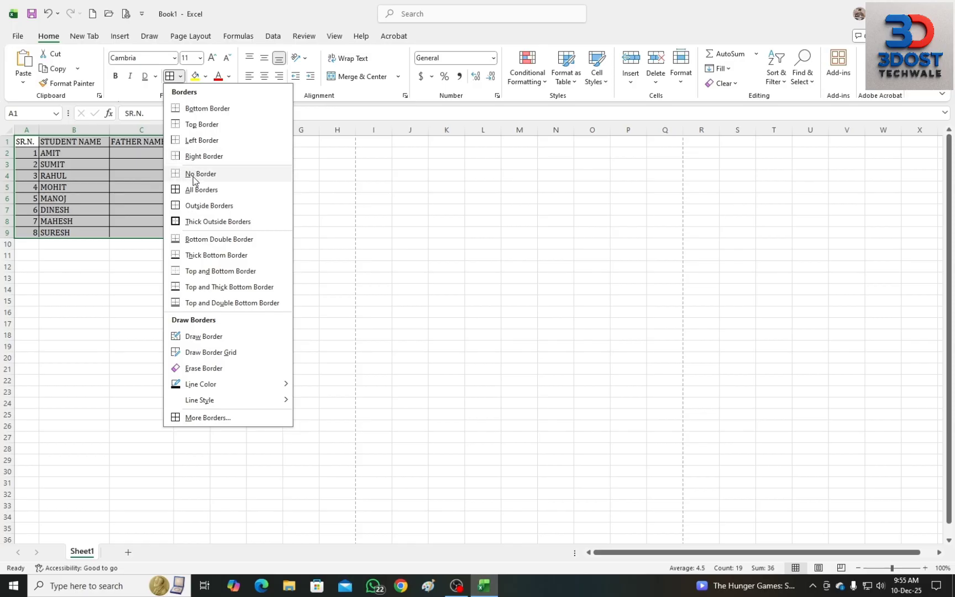
left_click(194, 176)
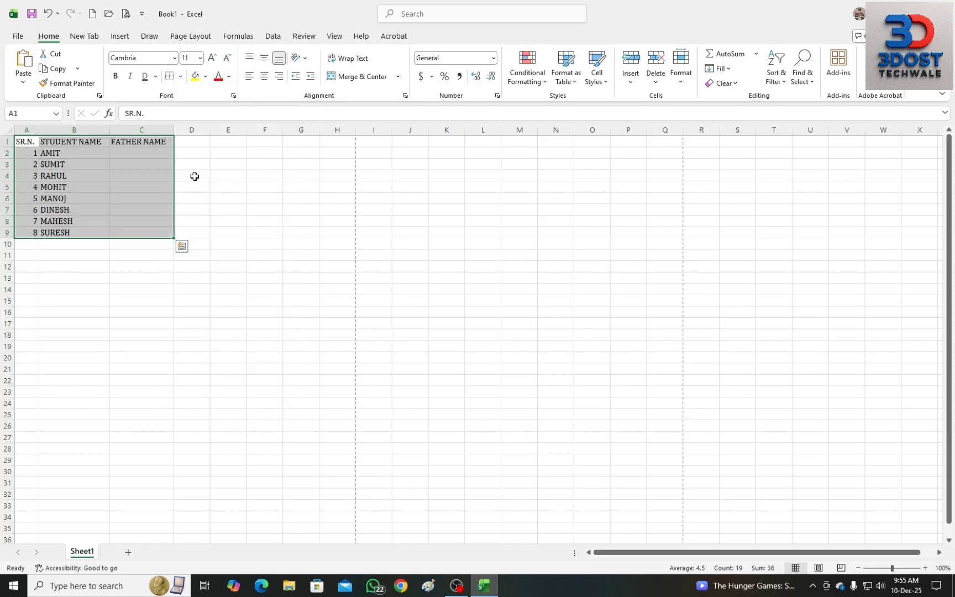
left_click(181, 77)
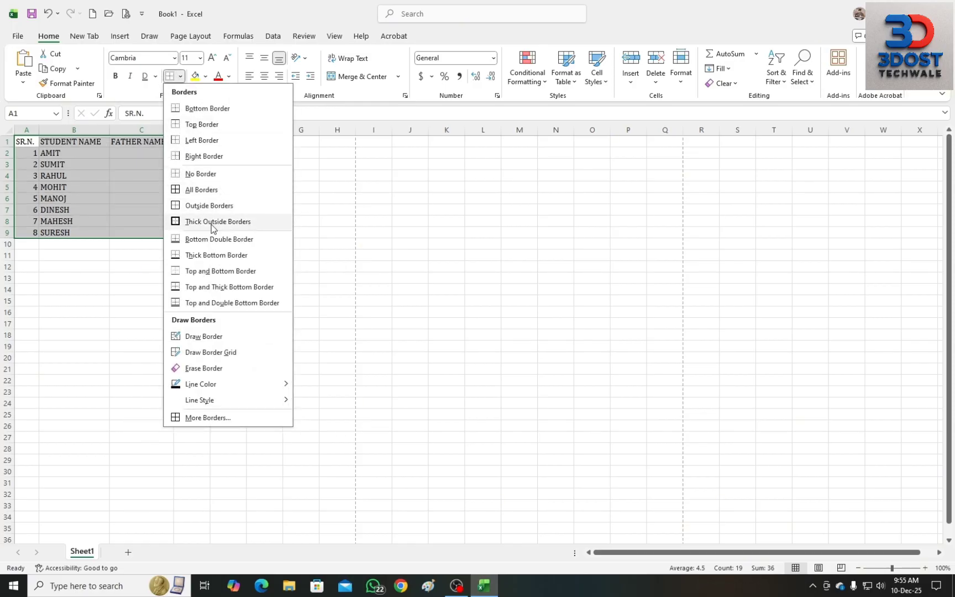
left_click(212, 222)
left_click(144, 310)
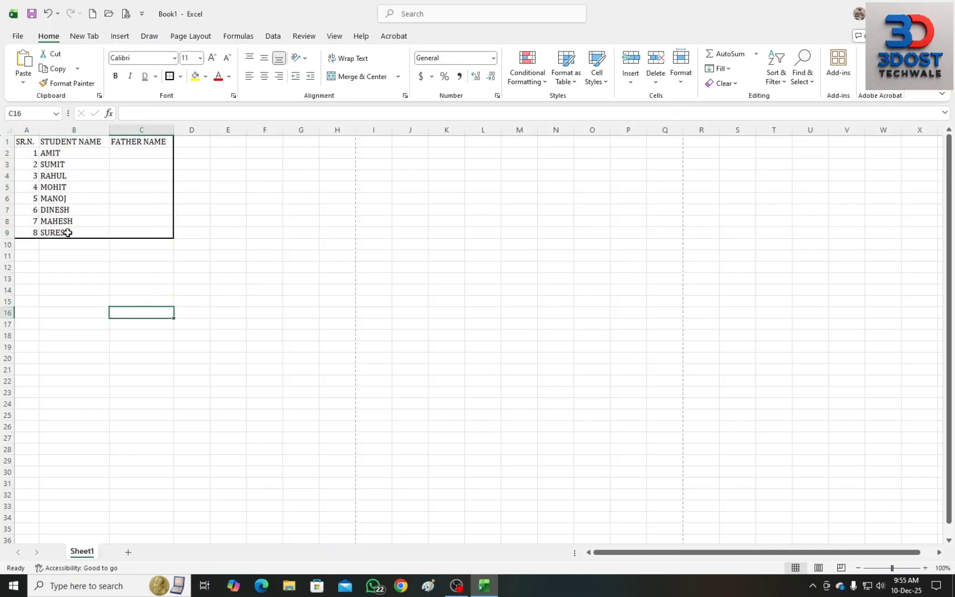
- Clear the thick outline from A1:C9 and put All Borders back on the table
left_click_drag(25, 141, 150, 228)
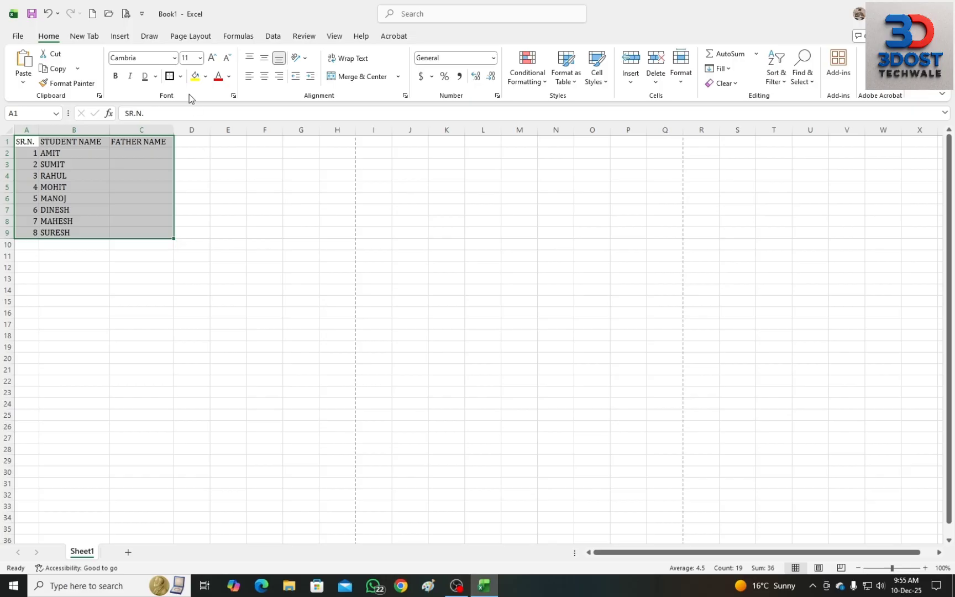
left_click(181, 76)
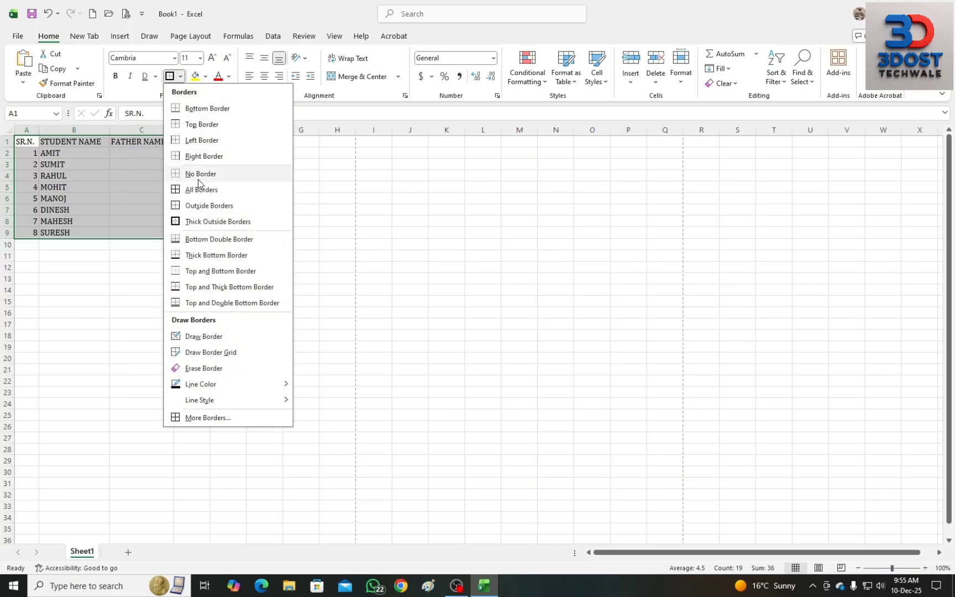
left_click(201, 172)
left_click(180, 76)
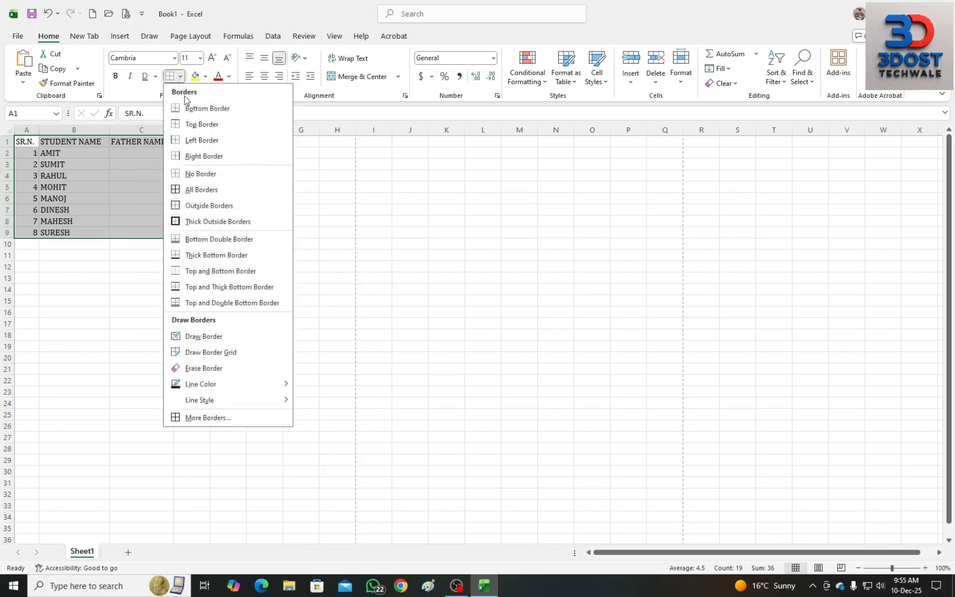
left_click(192, 188)
- Draw an outside border around a block of blank cells beside the table with Draw Border, and undo it
left_click(181, 76)
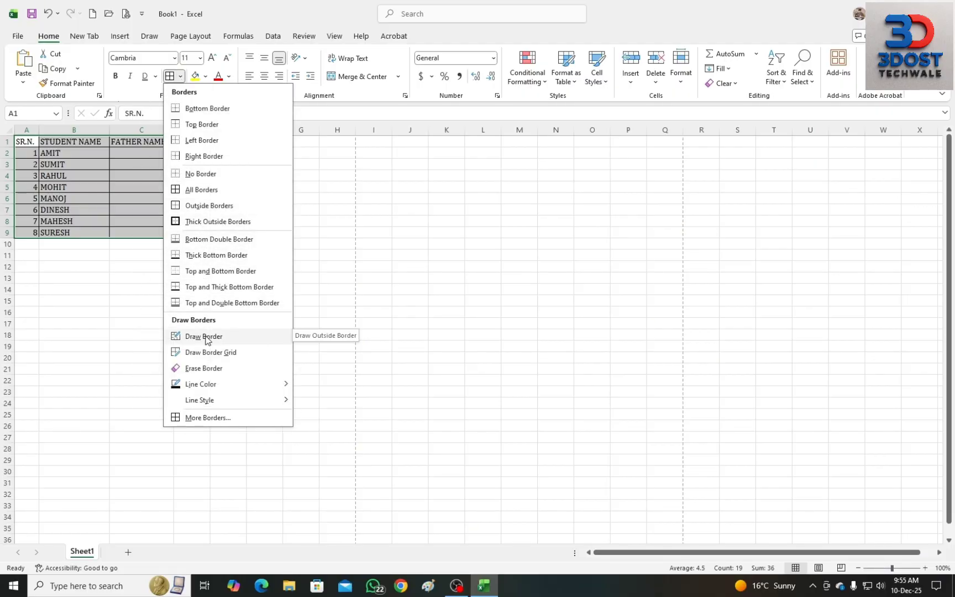
left_click(205, 337)
left_click_drag(194, 206, 346, 292)
key("ctrl+z")
- Leave border drawing mode and examine the Format Cells border styles and presets for the table A1:C9
left_click(181, 81)
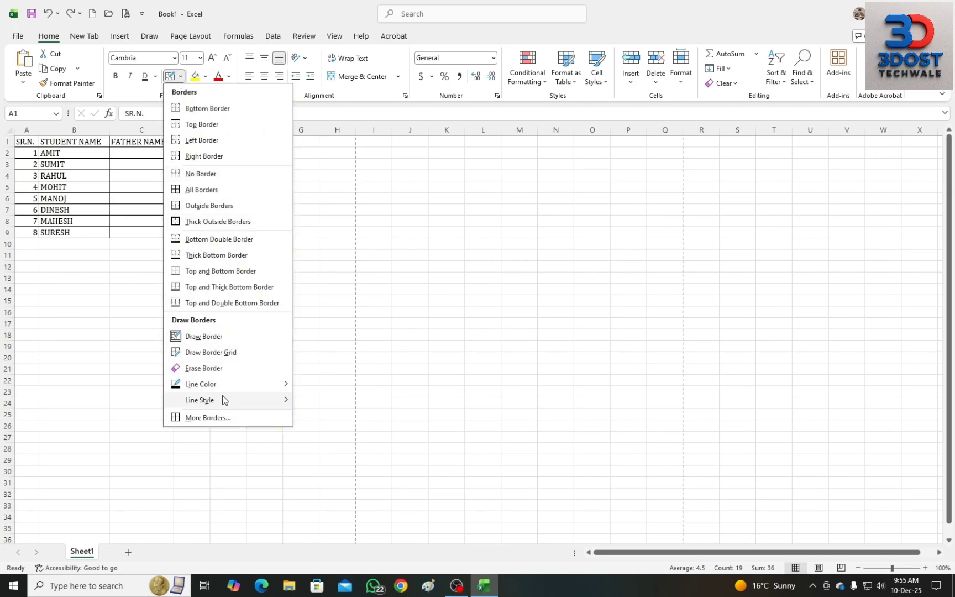
key("Escape")
key("Escape")
key("ctrl+1")
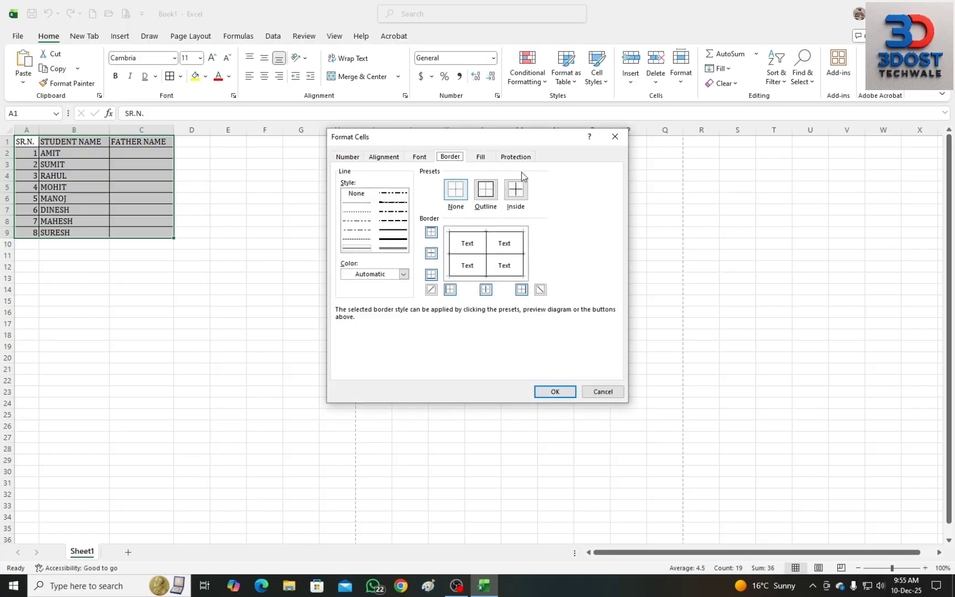
left_click(623, 142)
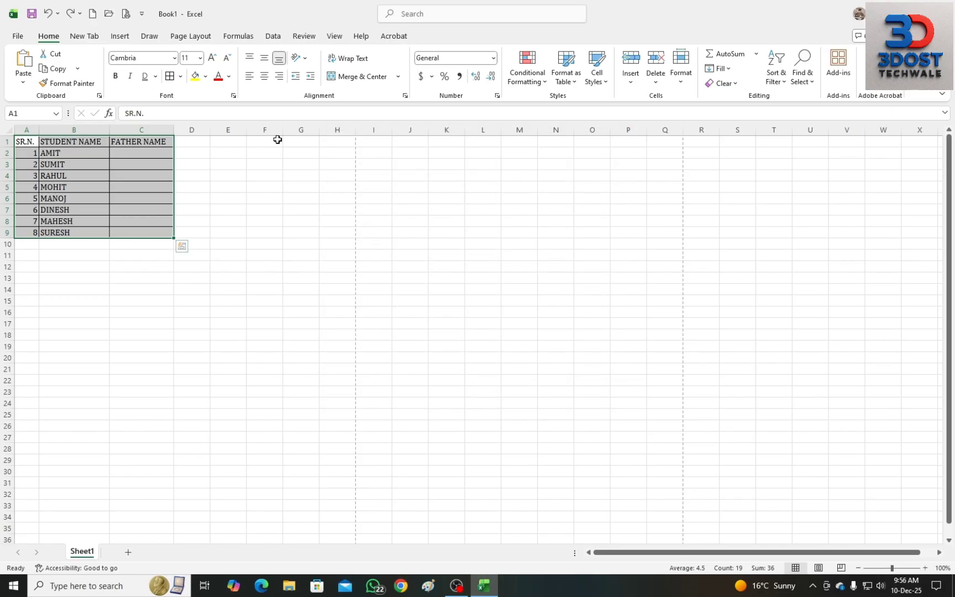
- Increase the font size of the header row A1:C1 one step to 12, and set it to 72
left_click(193, 58)
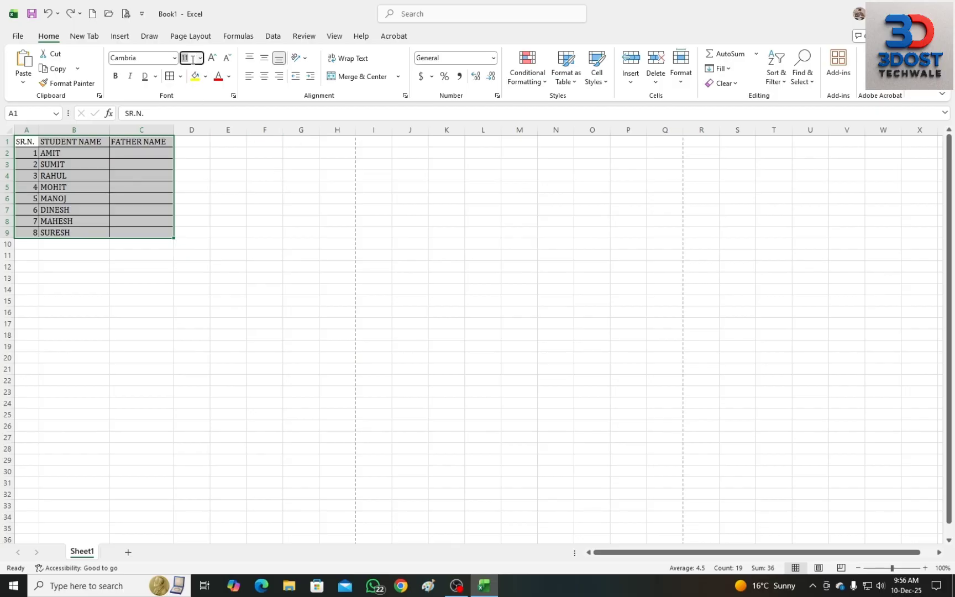
left_click(60, 172)
left_click_drag(23, 142, 141, 141)
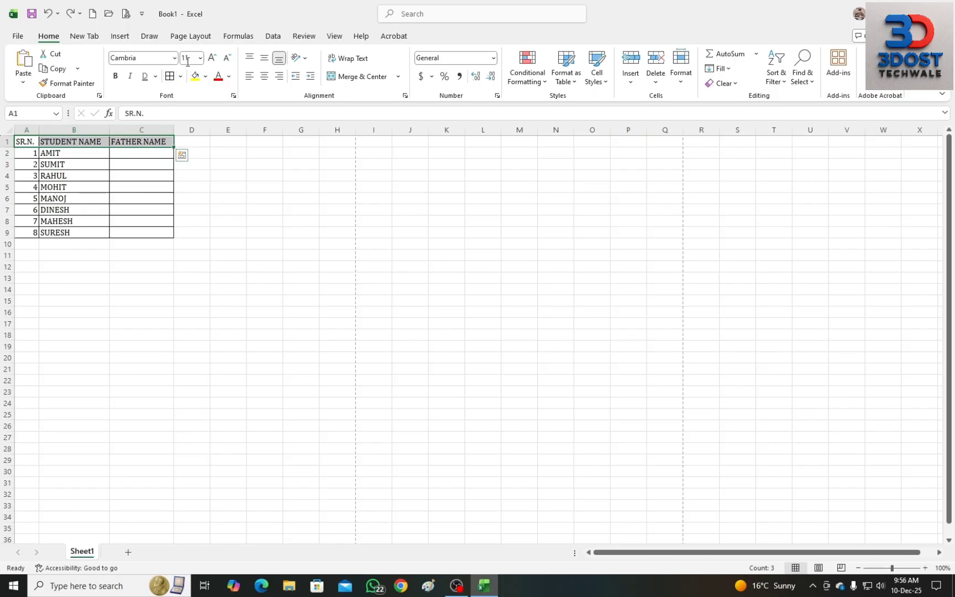
left_click_drag(68, 161, 68, 221)
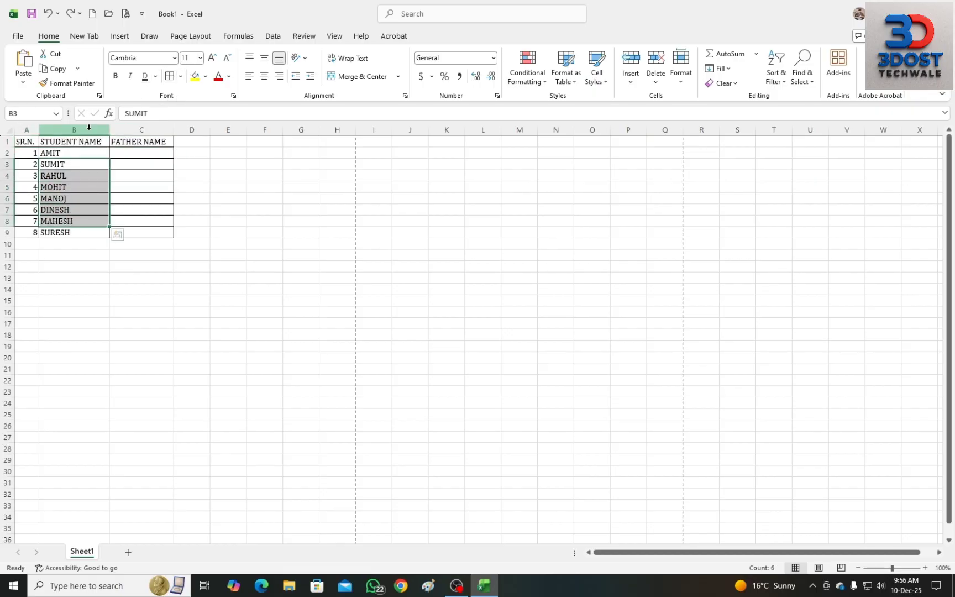
left_click_drag(25, 141, 127, 142)
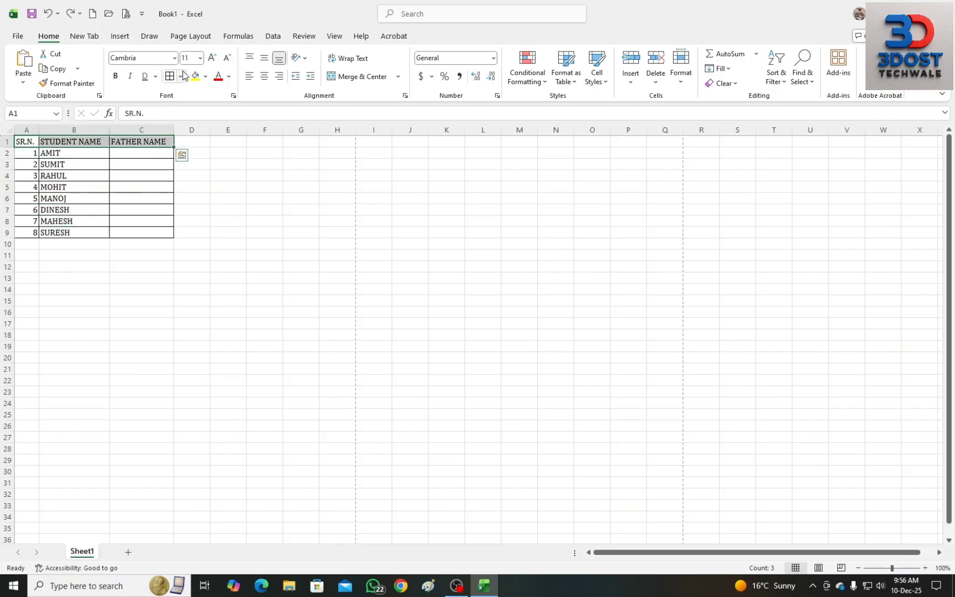
left_click(211, 59)
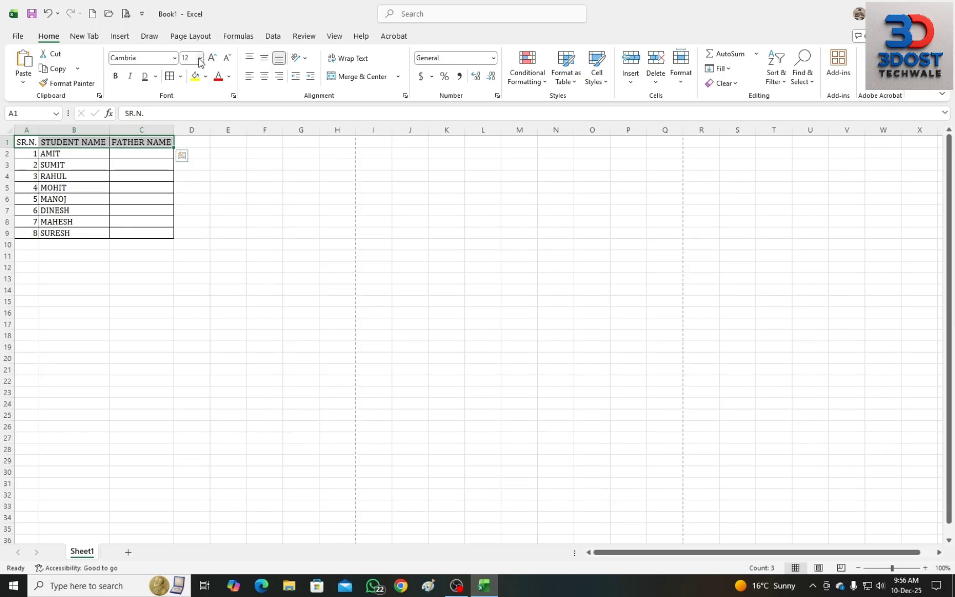
left_click(200, 59)
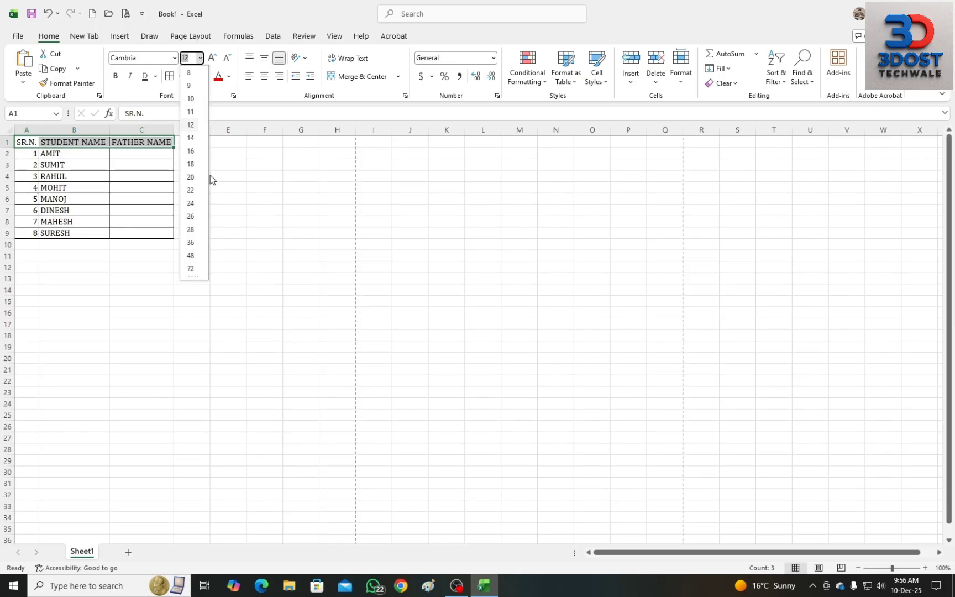
left_click(190, 269)
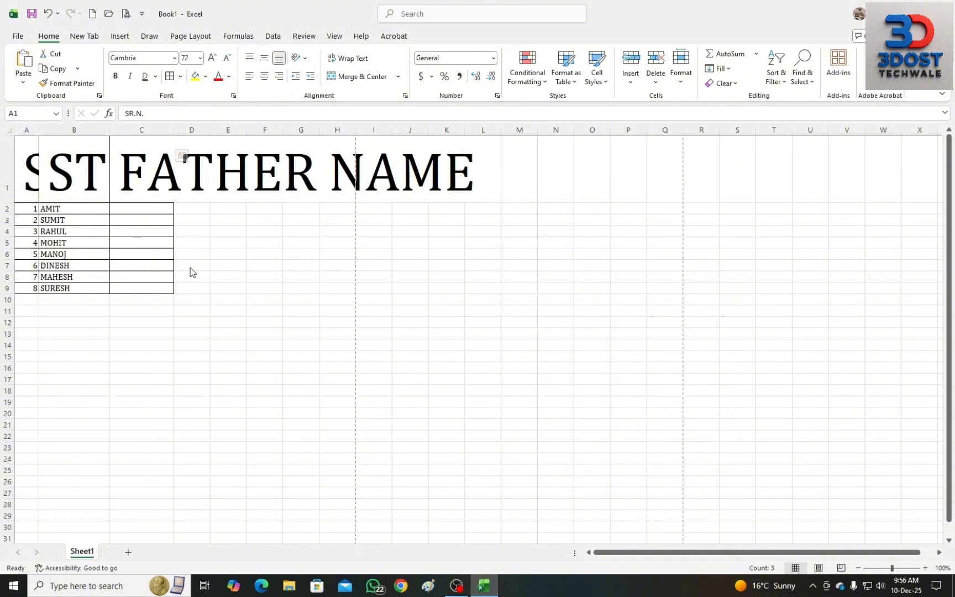
- Set the header row A1:C1 back to font size 11, and try increasing and decreasing it by two steps
left_click(199, 58)
left_click(196, 115)
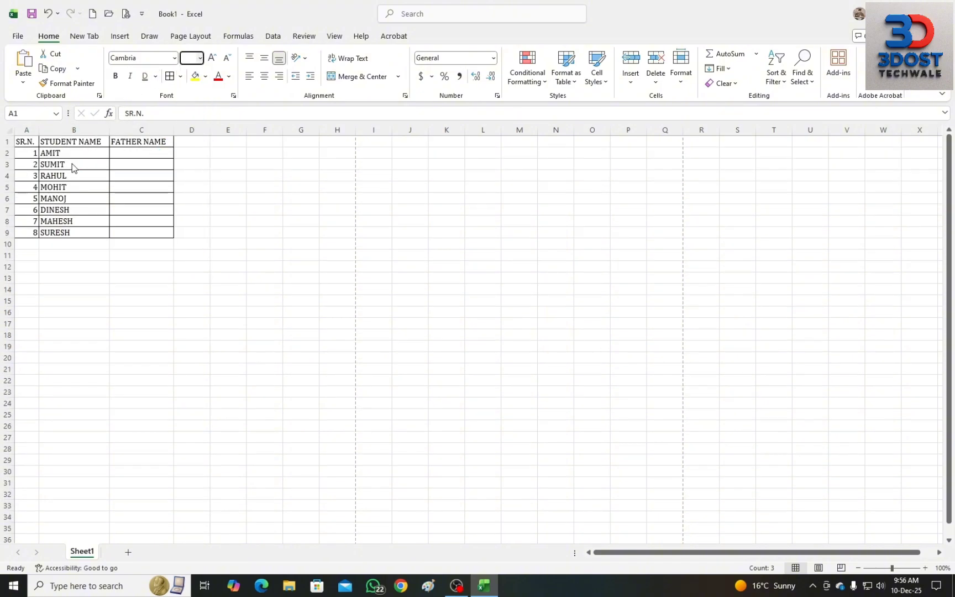
left_click(212, 60)
left_click(212, 59)
left_click(227, 58)
left_click(228, 59)
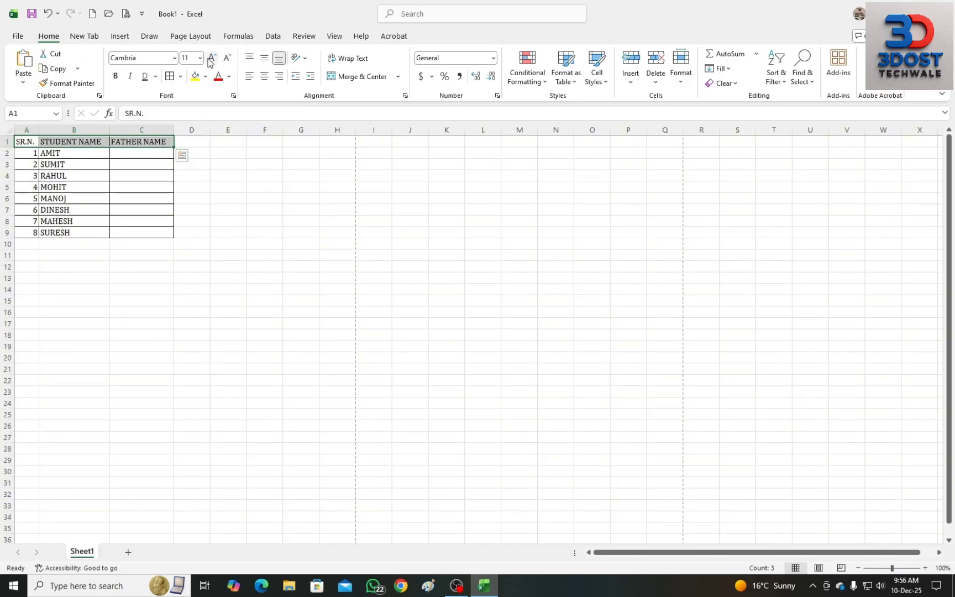
- Increase the header row A1:C1 font size to 12 and AutoFit all the sheet's columns
left_click(210, 58)
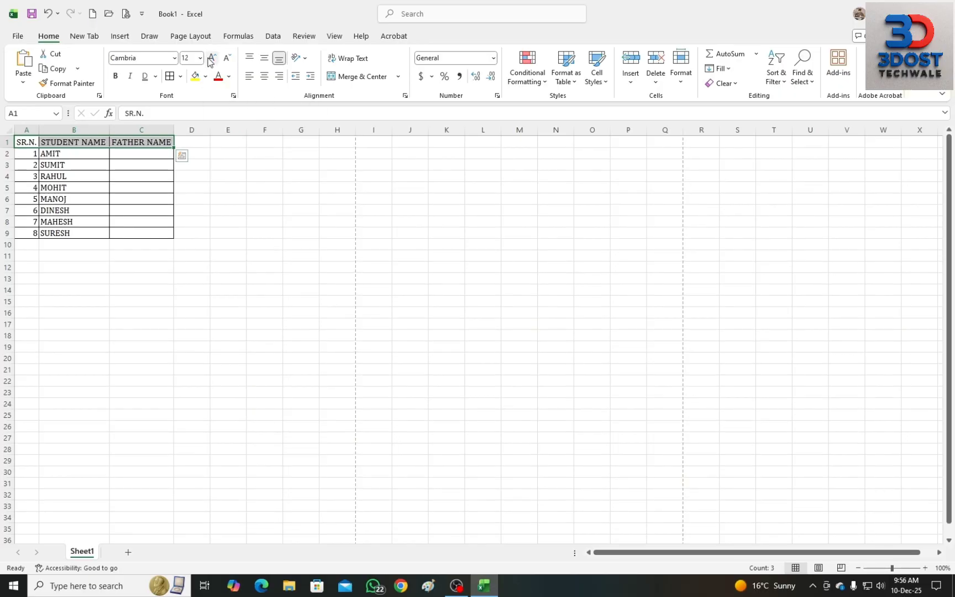
left_click(9, 130)
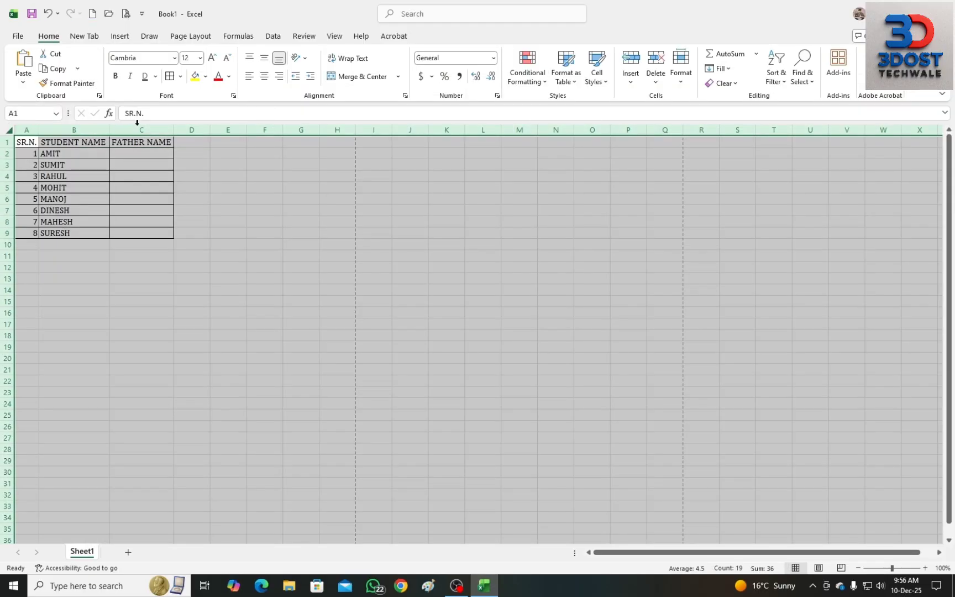
double_click(174, 131)
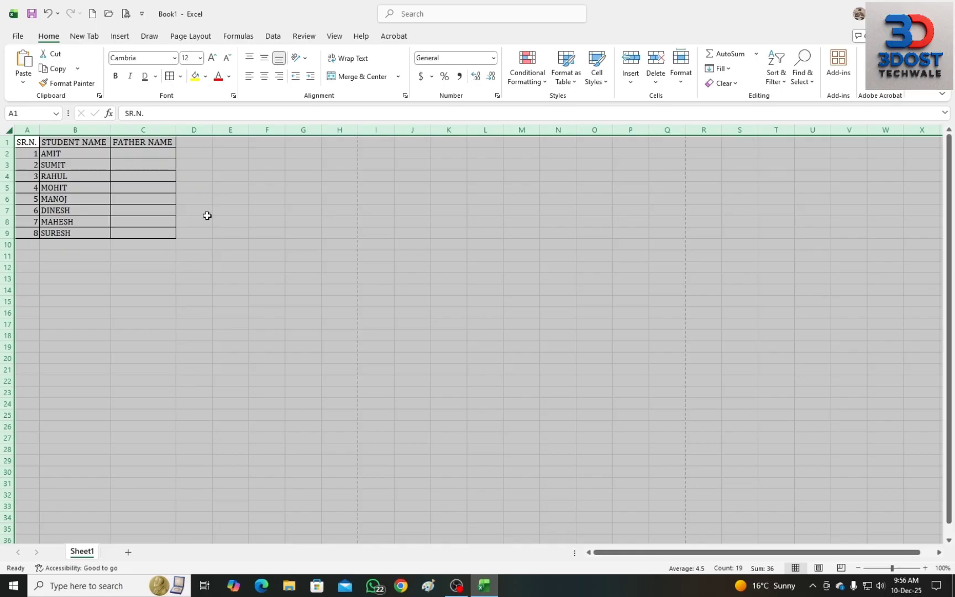
left_click(207, 212)
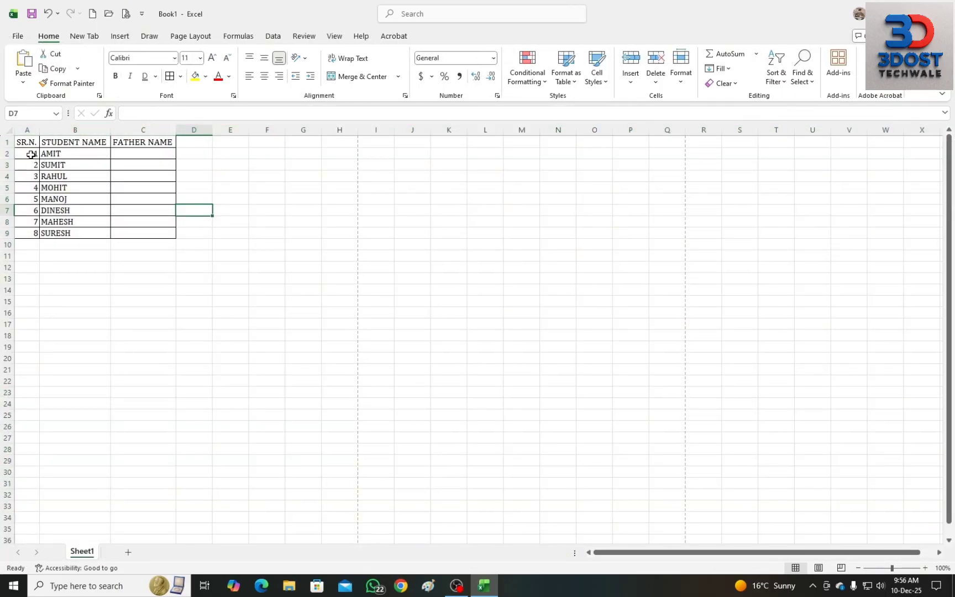
- Highlight the student name cells B4, B6 and B8 with the yellow fill color
left_click_drag(23, 144, 124, 141)
left_click(67, 173)
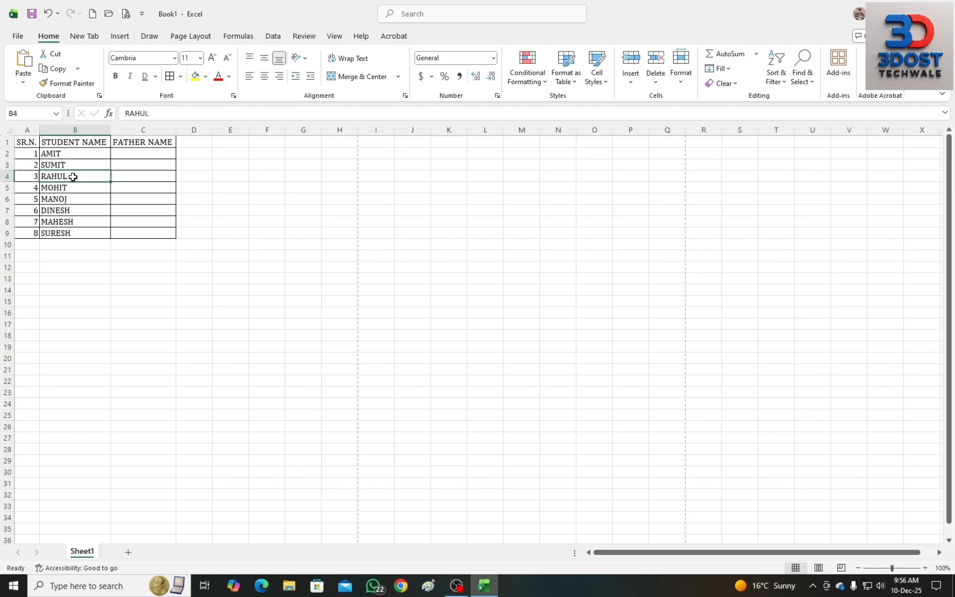
left_click(196, 76)
left_click(68, 198)
left_click(199, 78)
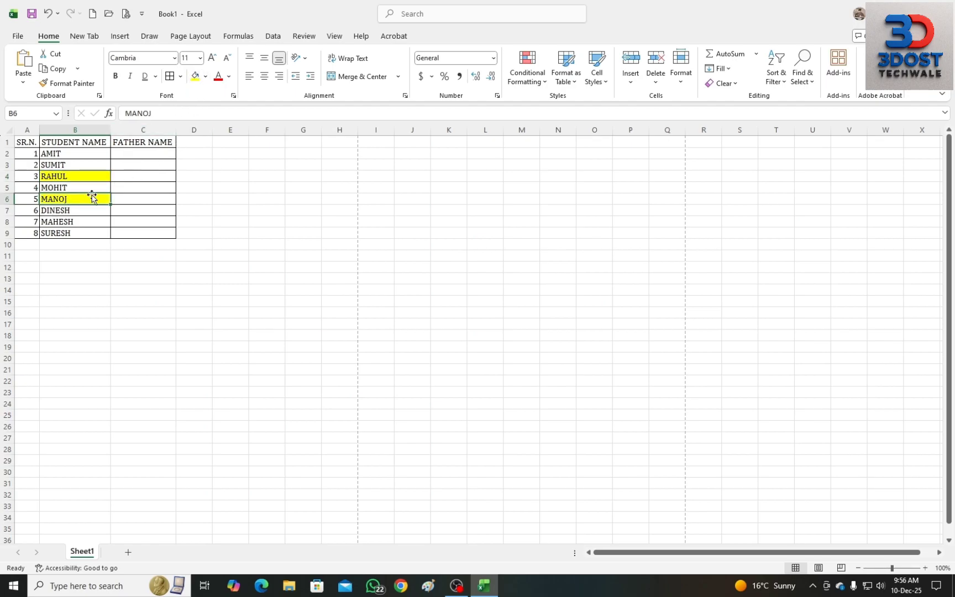
left_click(60, 222)
left_click(194, 76)
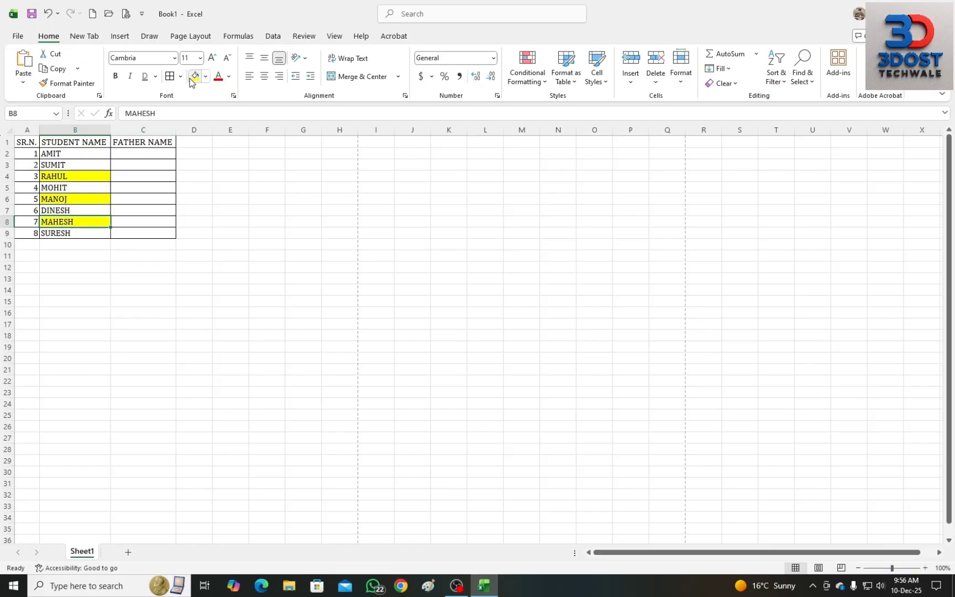
- Remove the fill color from cell B8 and the range B4:B6 with No Fill
left_click(207, 77)
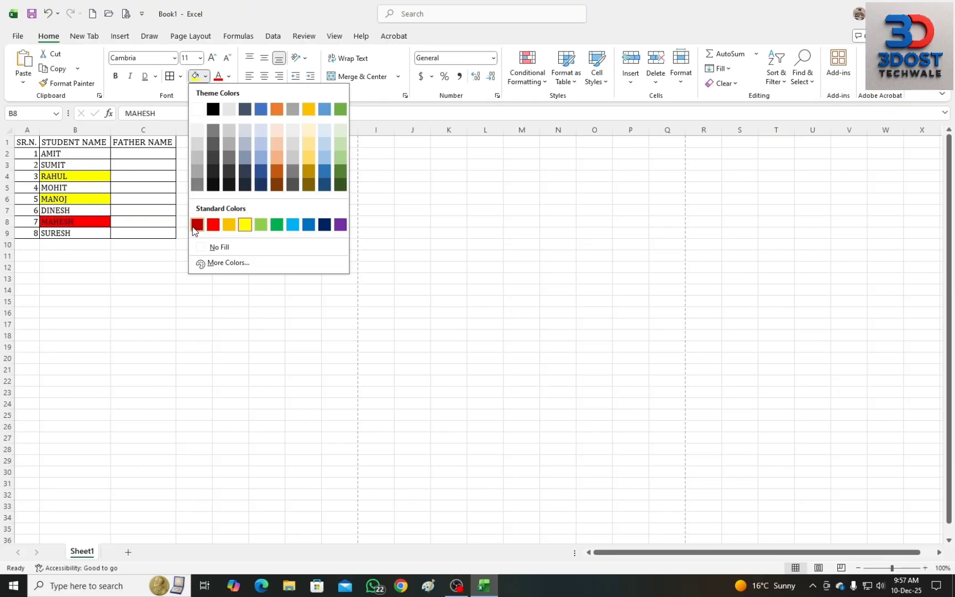
left_click(220, 246)
left_click_drag(67, 175, 69, 200)
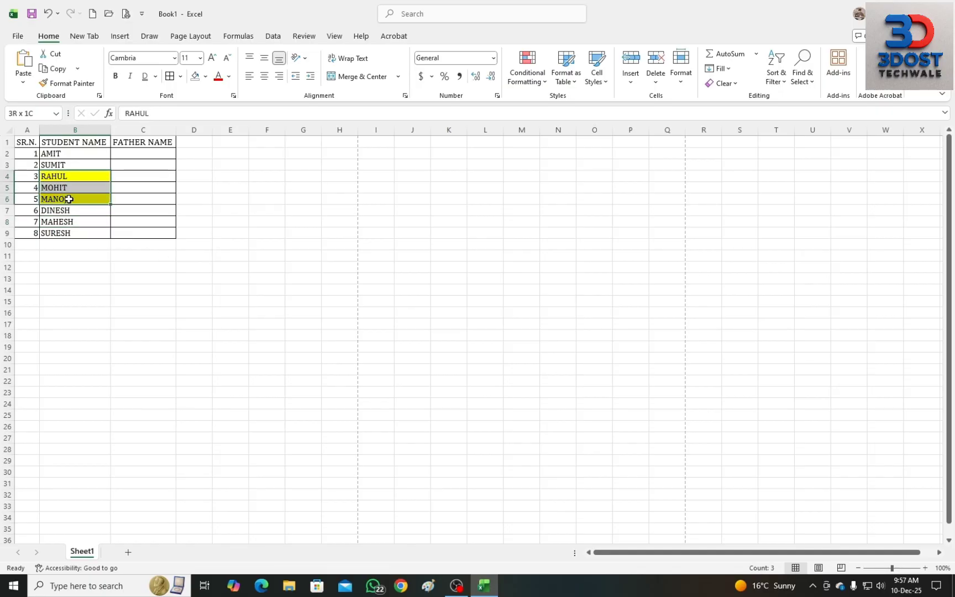
left_click(196, 77)
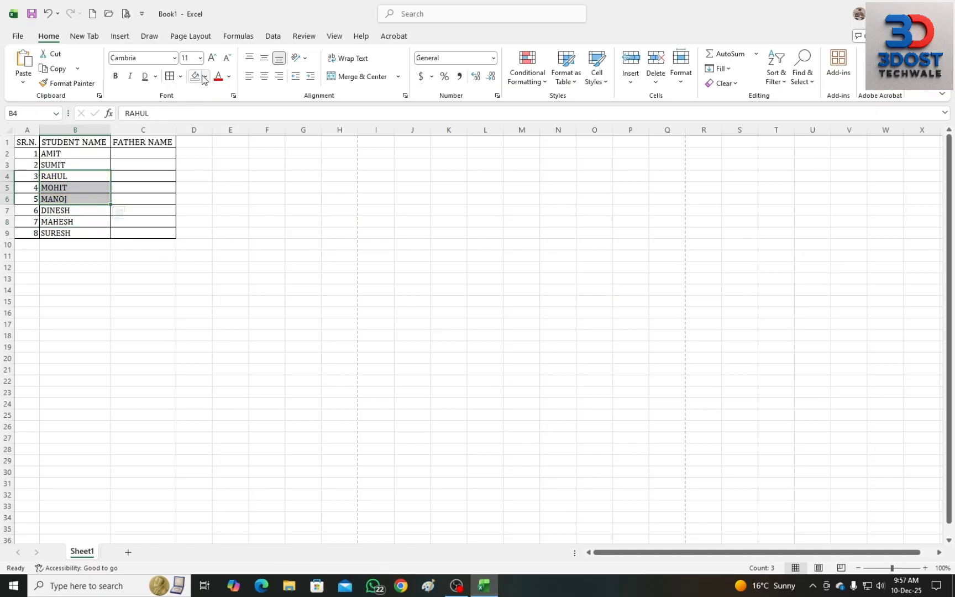
- Examine the additional standard fill colors available for cell C7, previewing a light blue without applying it
left_click(204, 77)
left_click(136, 209)
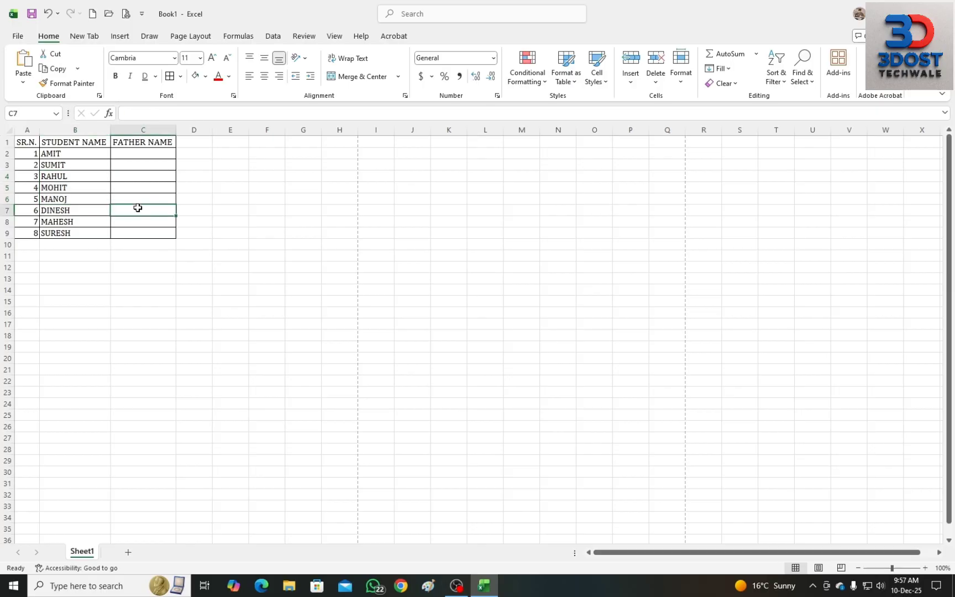
left_click(204, 82)
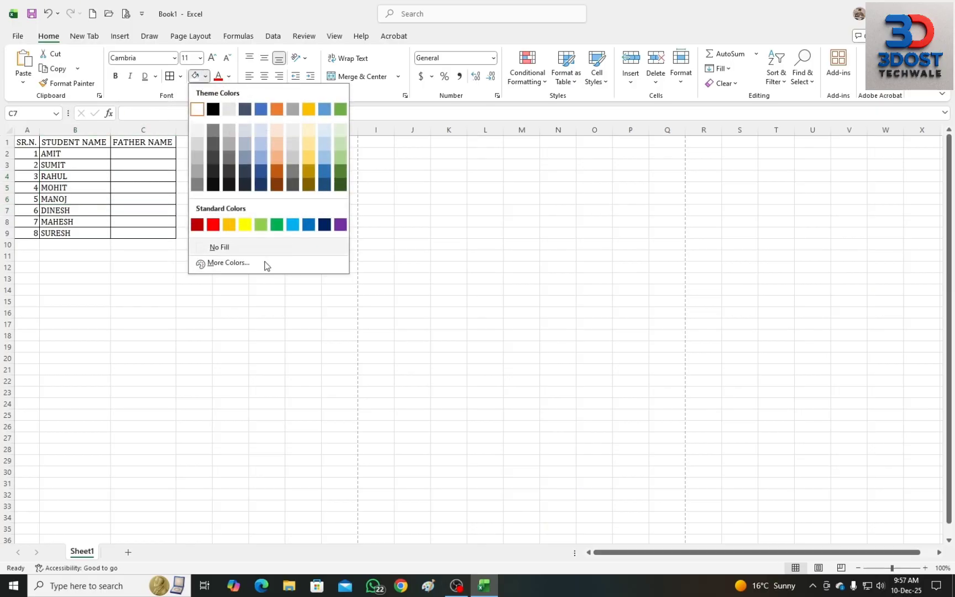
left_click(230, 267)
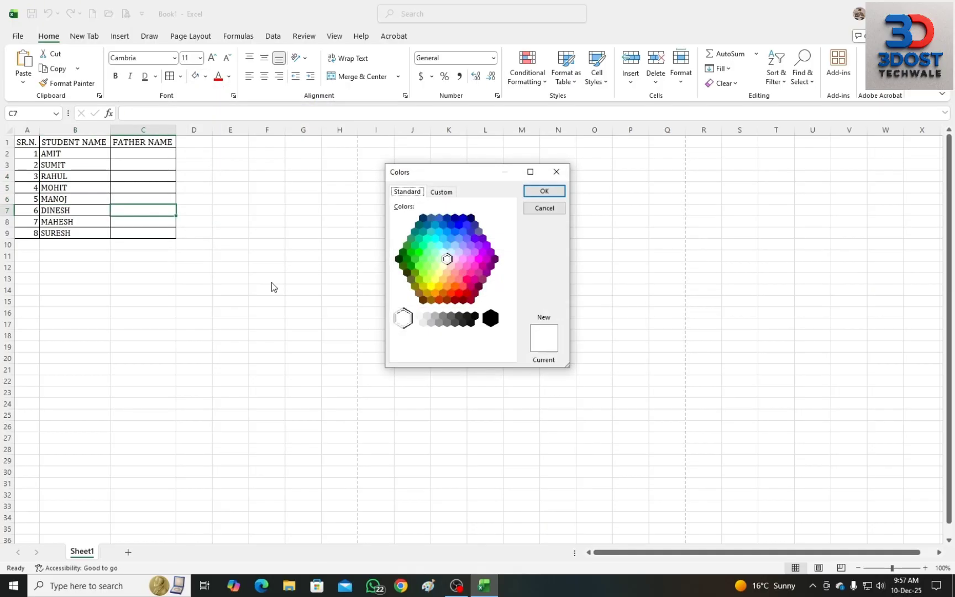
left_click(428, 267)
left_click(450, 252)
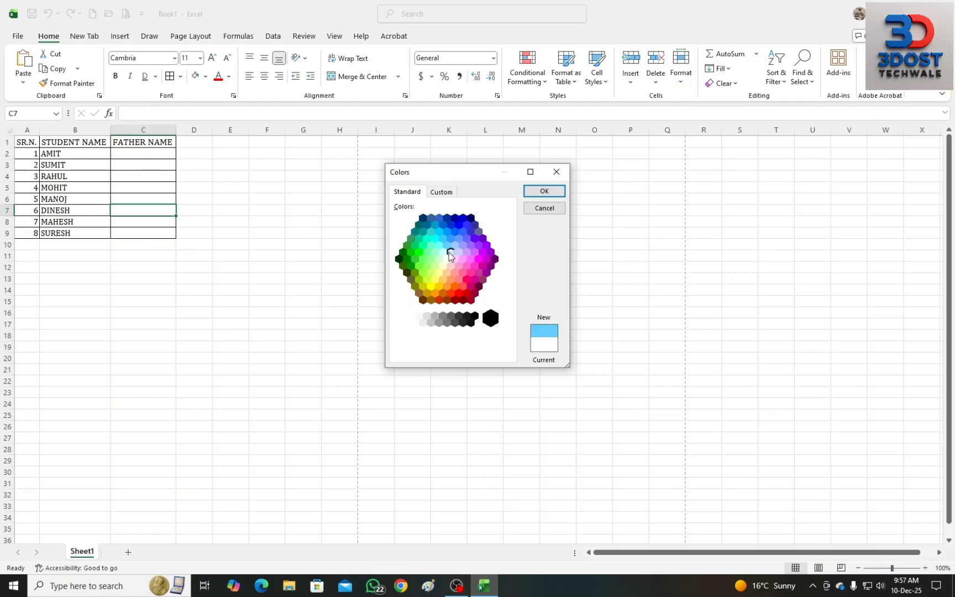
left_click(557, 170)
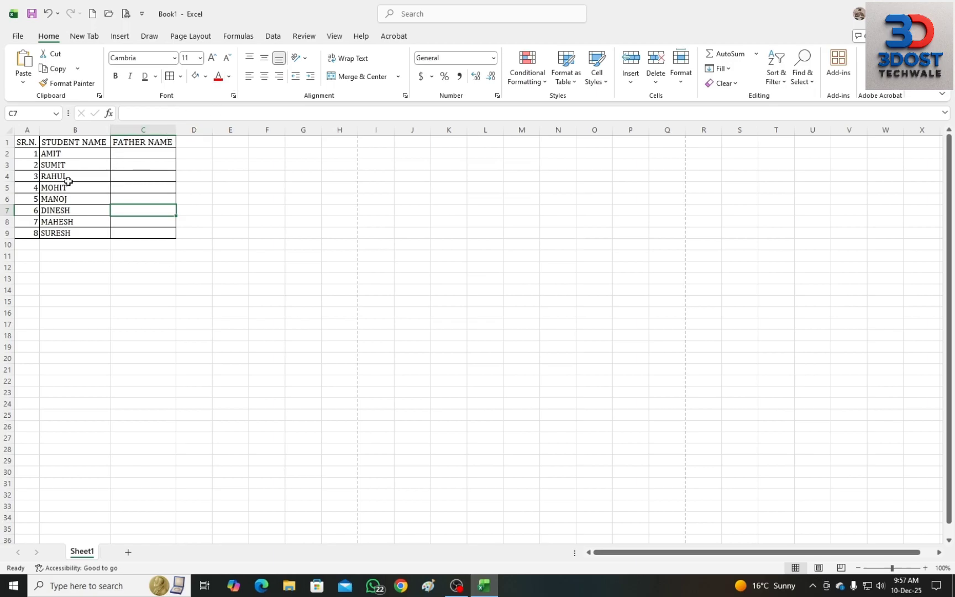
- Preview font colors such as green on the table A1:C9 and examine the additional font color palette
left_click_drag(28, 143, 137, 232)
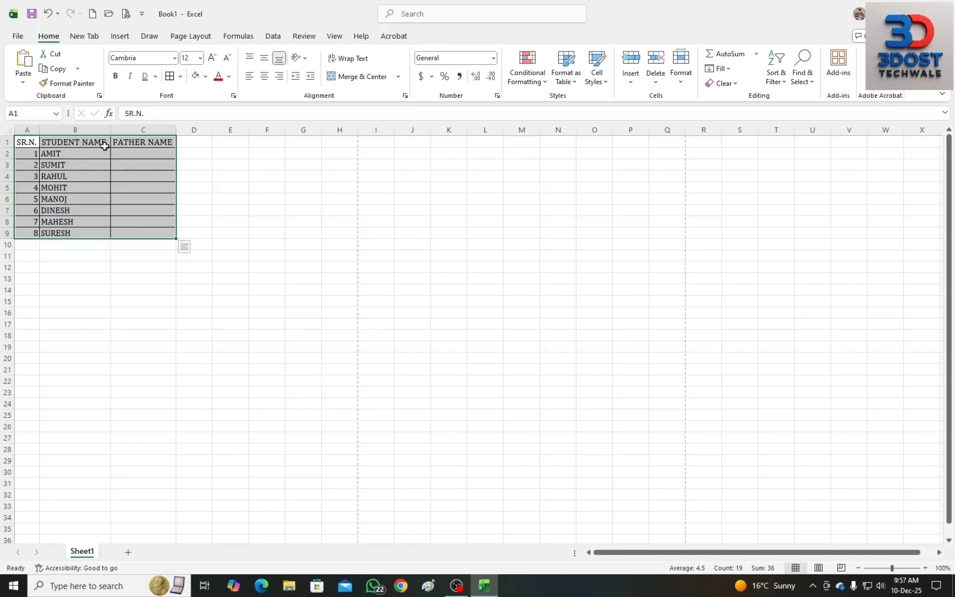
left_click(228, 78)
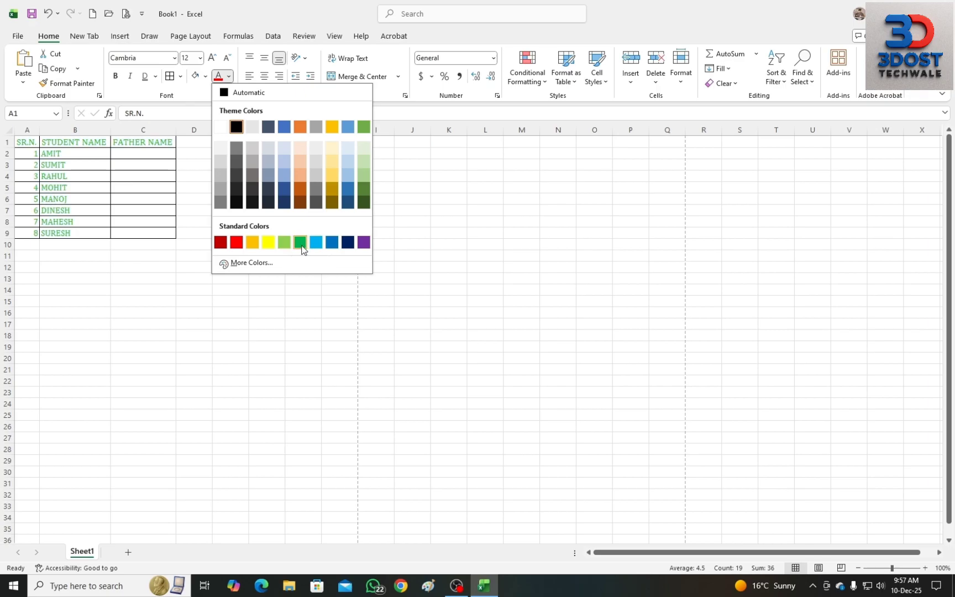
left_click(230, 263)
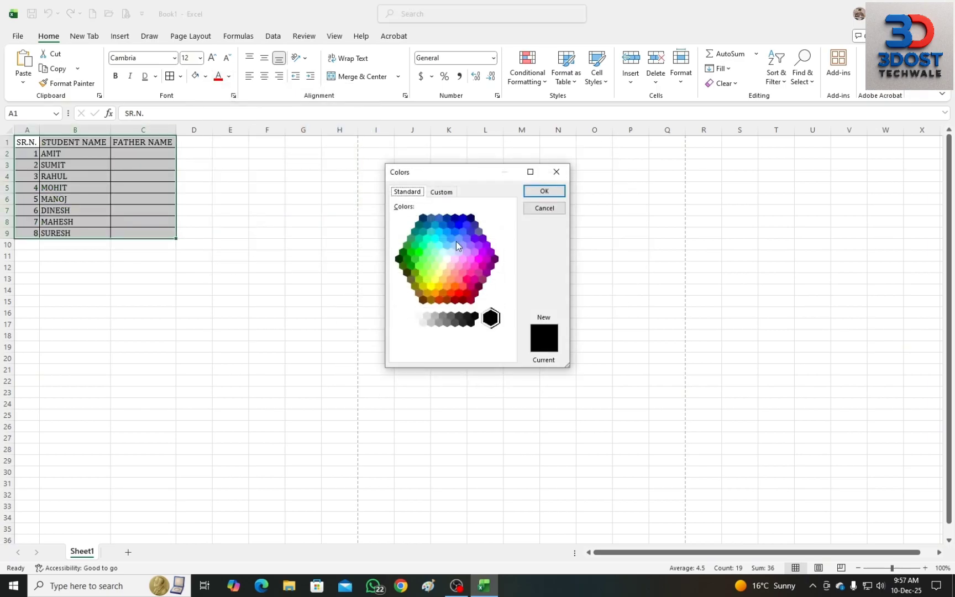
left_click(555, 176)
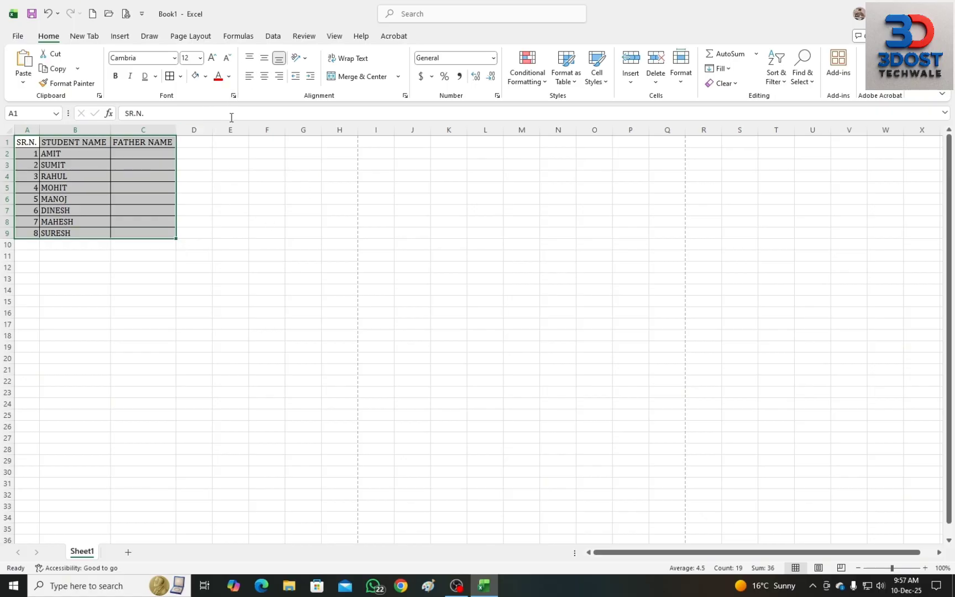
left_click(230, 244)
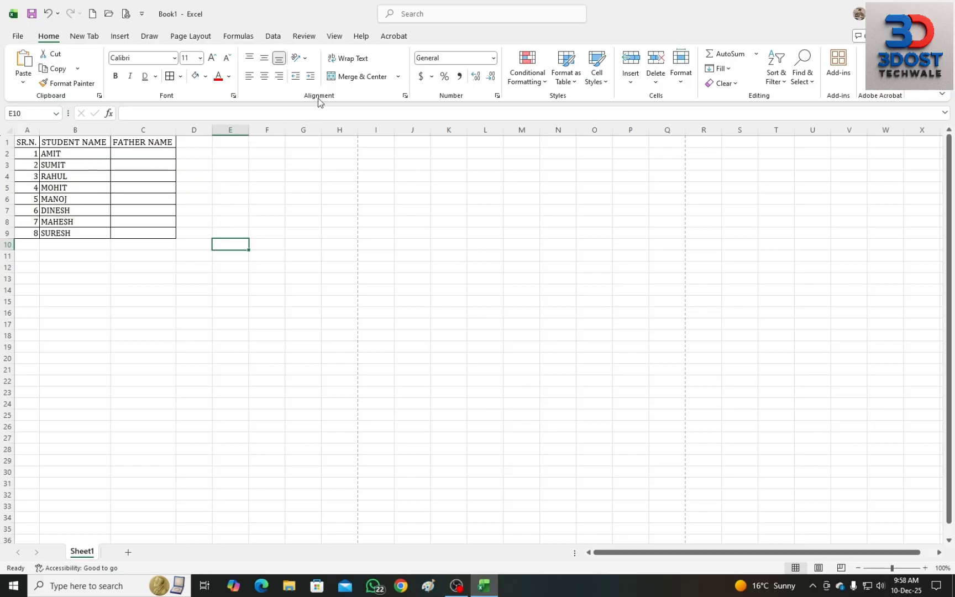
left_click_drag(26, 143, 169, 240)
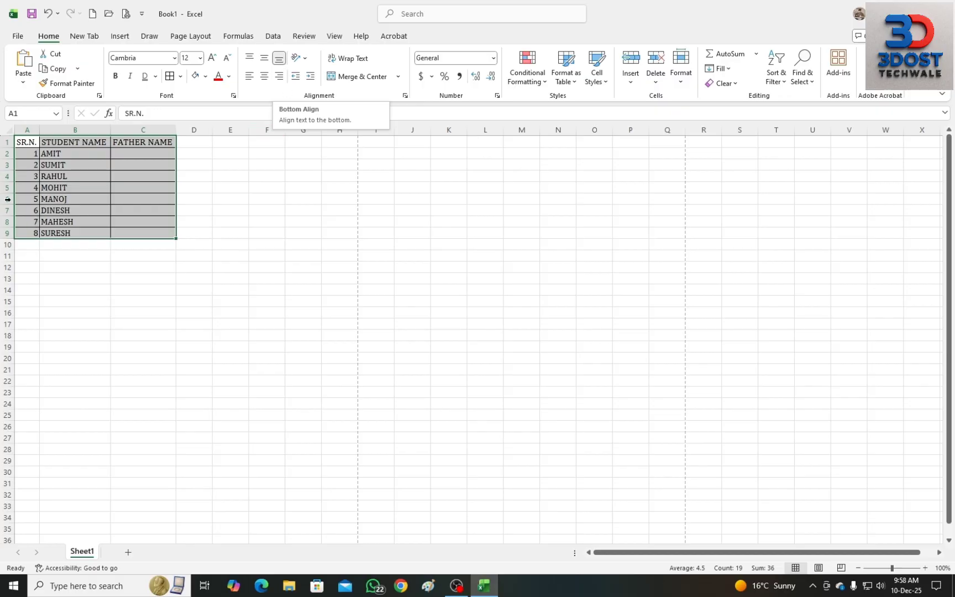
left_click(144, 233)
left_click_drag(62, 154, 67, 235)
left_click_drag(19, 154, 21, 232)
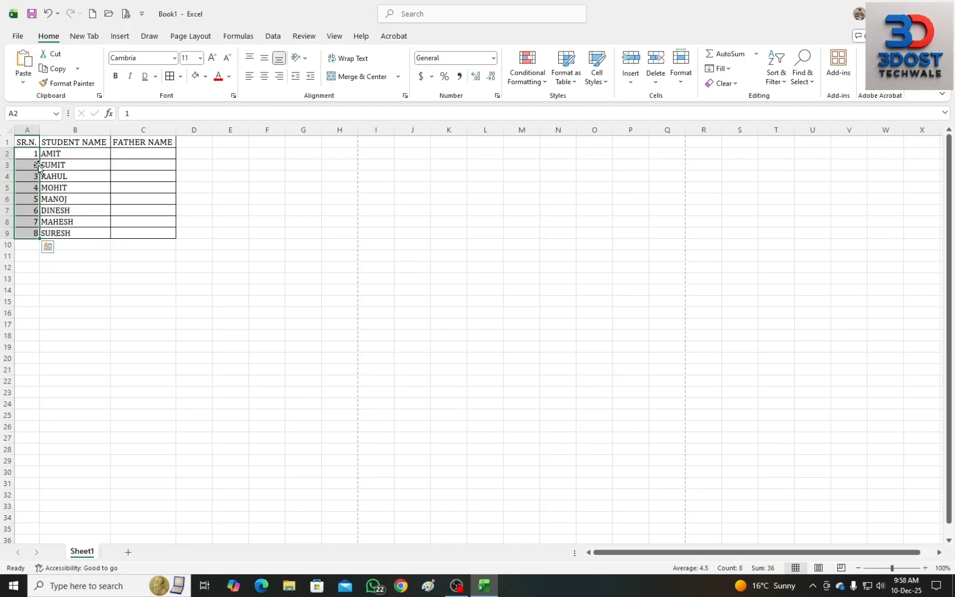
left_click_drag(32, 142, 154, 143)
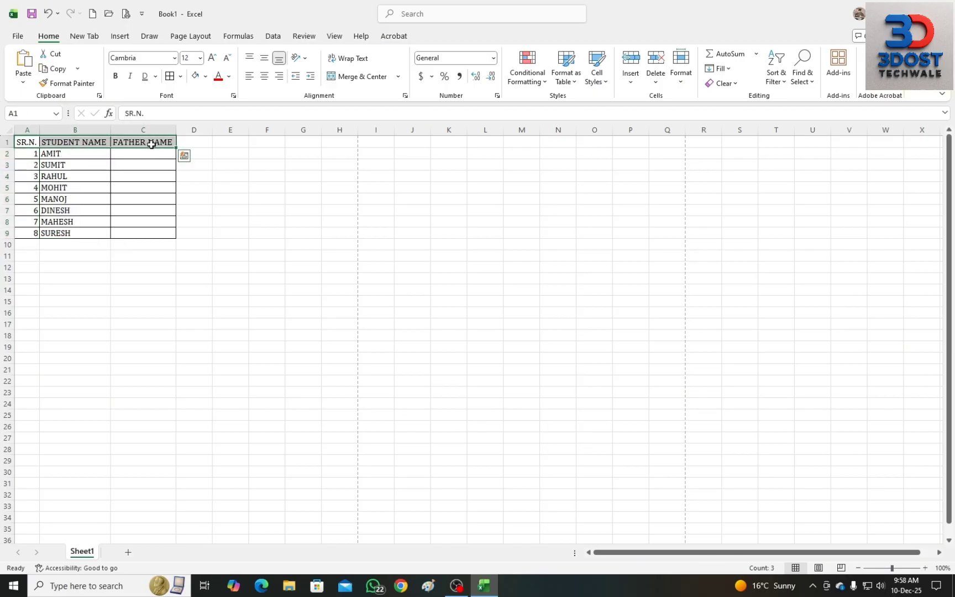
left_click(21, 141)
left_click_drag(55, 187, 46, 174)
- Increase the font size of the table A1:C9 to 16 and AutoFit all the sheet's columns
left_click_drag(19, 140, 128, 237)
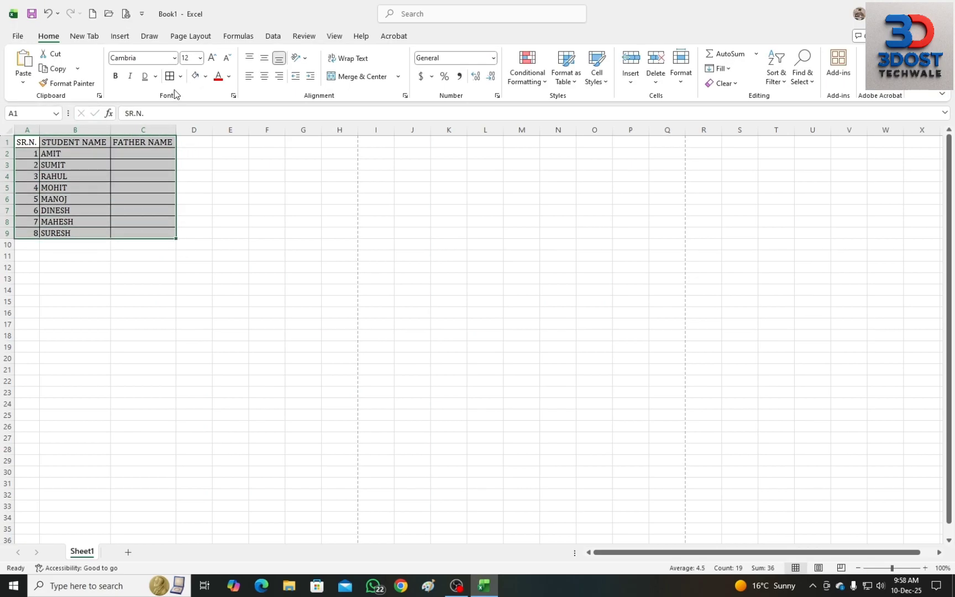
left_click(214, 58)
left_click(214, 58)
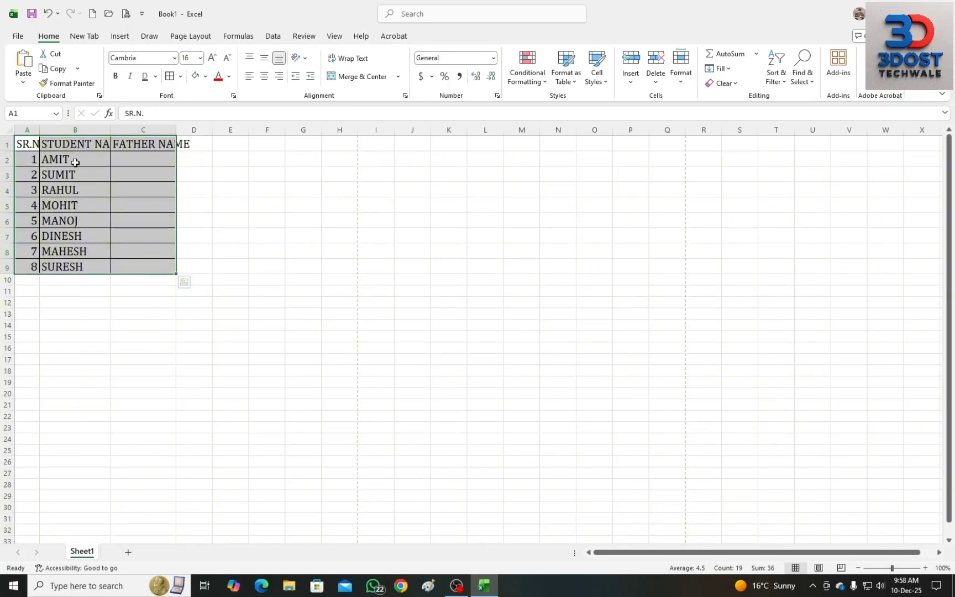
left_click(10, 131)
double_click(111, 130)
left_click(92, 216)
left_click(94, 327)
left_click(91, 359)
- Center the serial numbers in A2:A9 both vertically and horizontally
left_click_drag(37, 161, 38, 268)
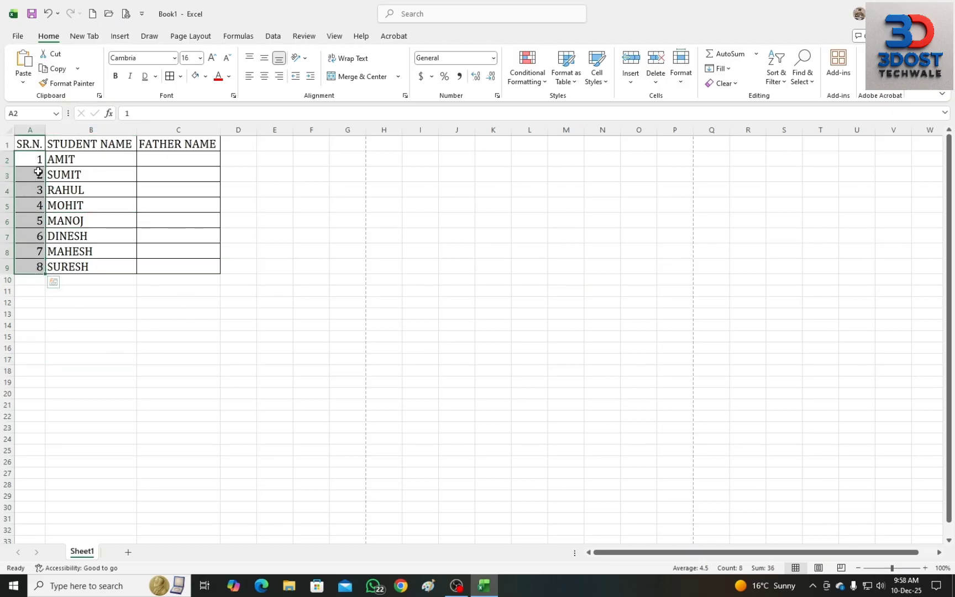
left_click(264, 58)
left_click(265, 79)
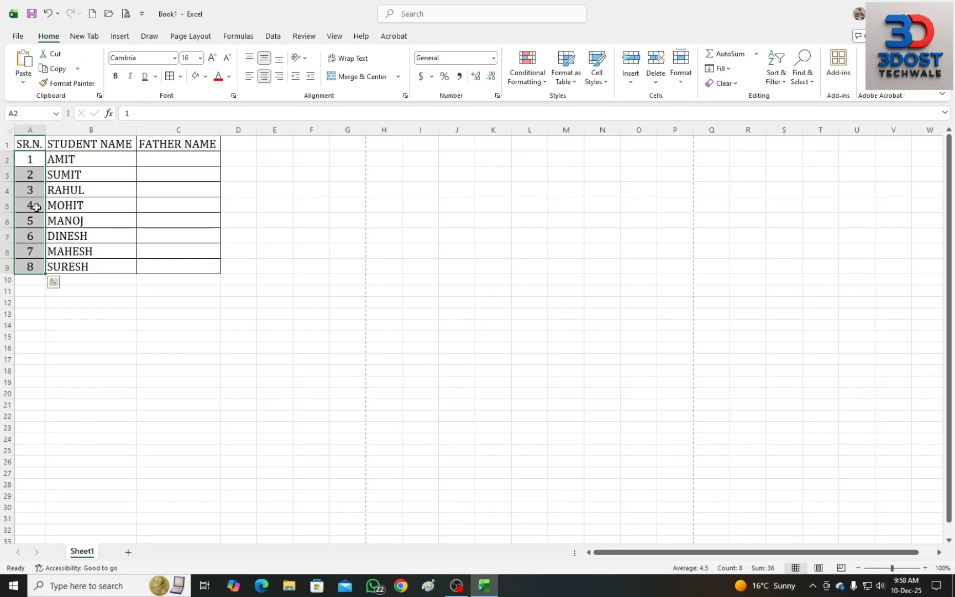
left_click(32, 185)
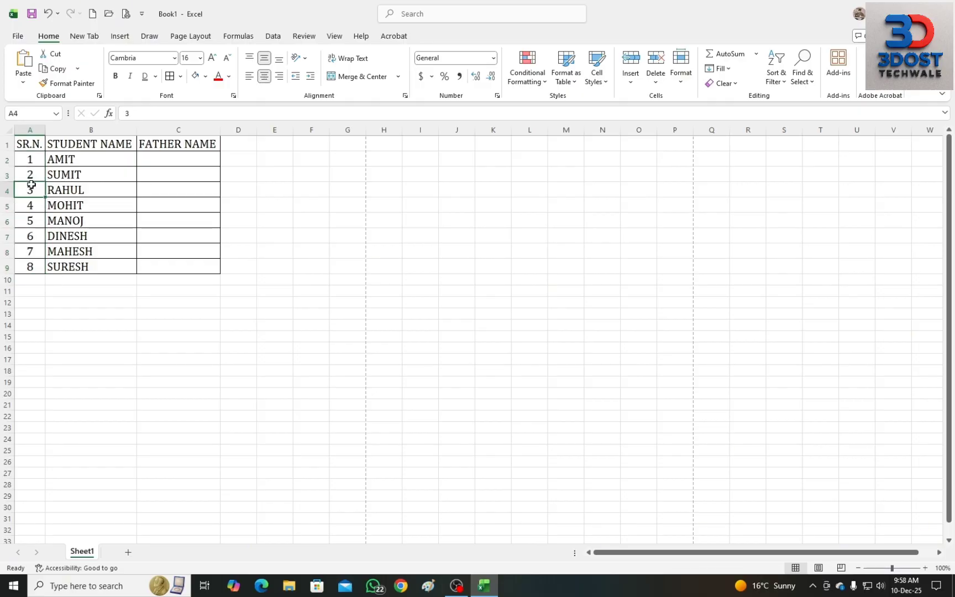
left_click(264, 80)
- Try the Angle Counterclockwise text orientation on the student names B2:B9 and switch it off again
left_click(306, 59)
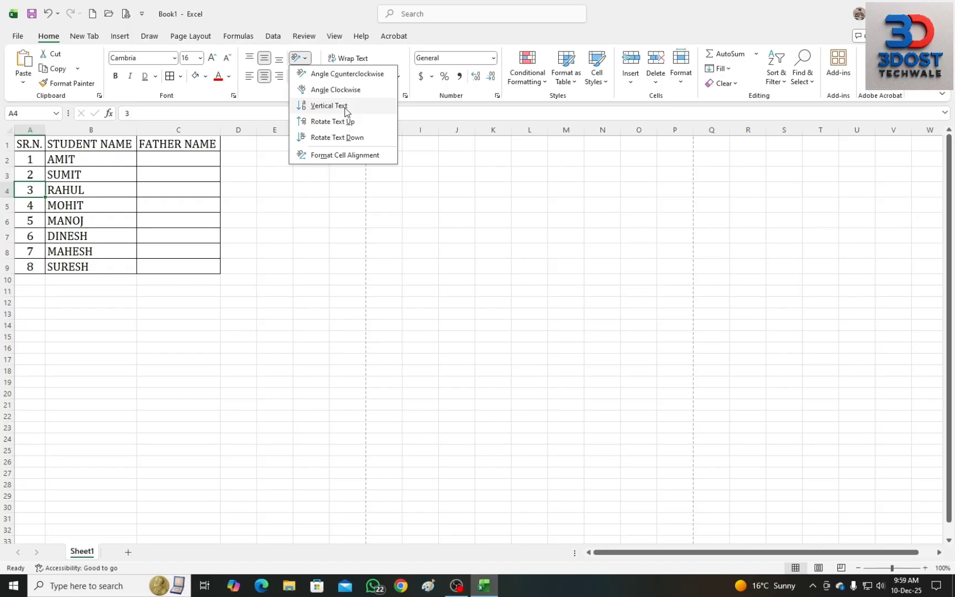
left_click(188, 237)
left_click_drag(69, 159, 78, 268)
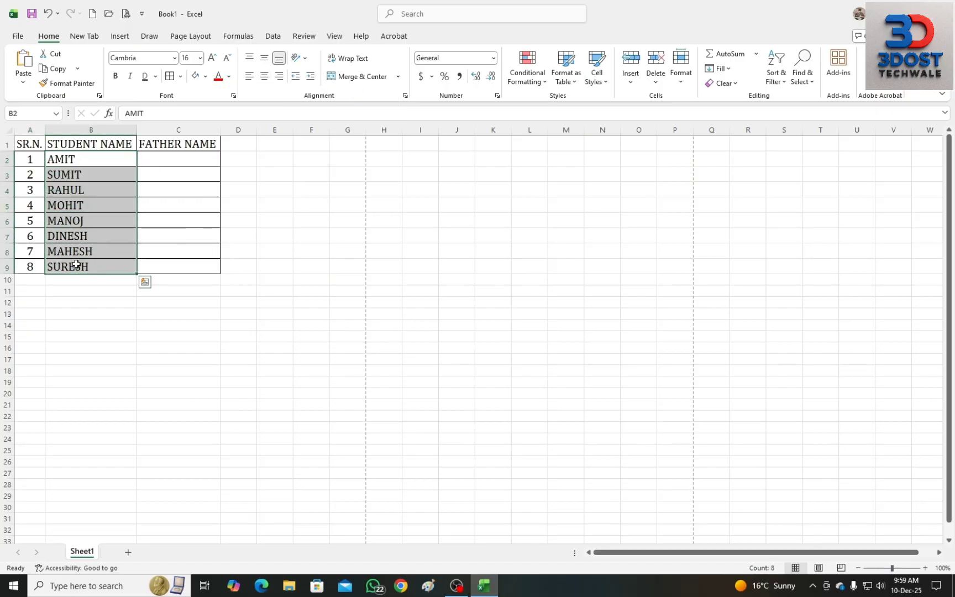
left_click(304, 58)
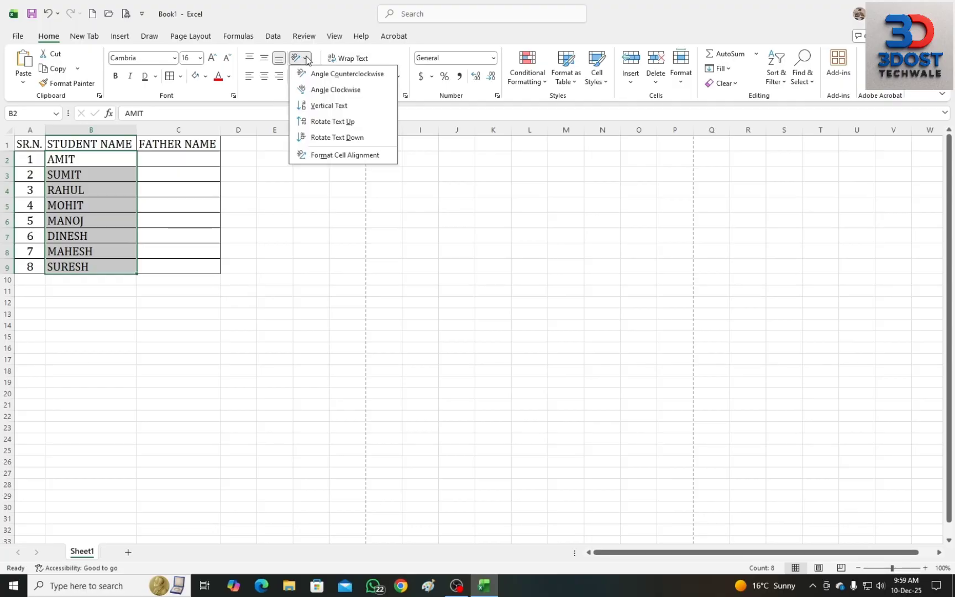
left_click(358, 75)
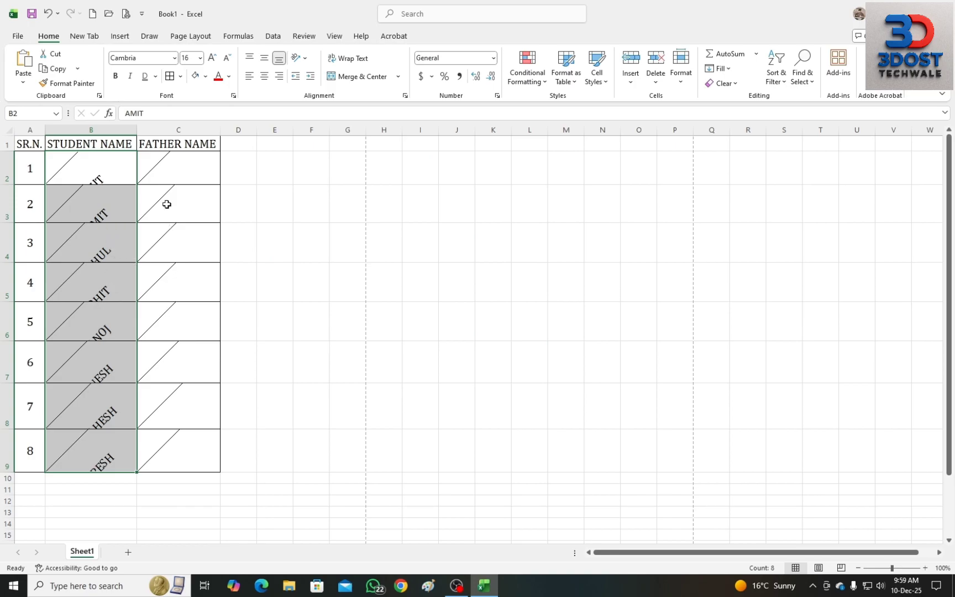
left_click(299, 58)
left_click(343, 75)
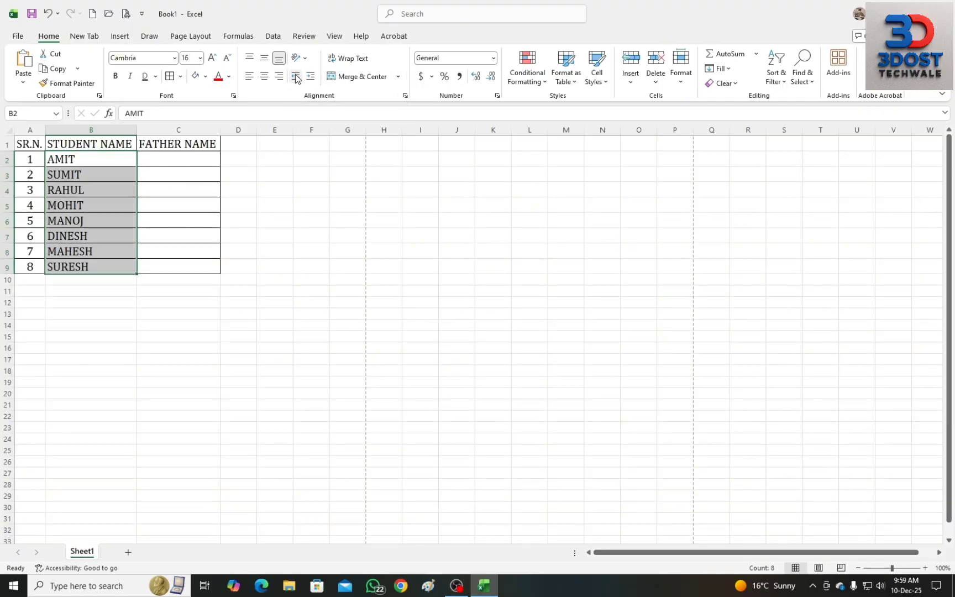
- Increase the indent of the student names B2:B9 by five levels
left_click(312, 80)
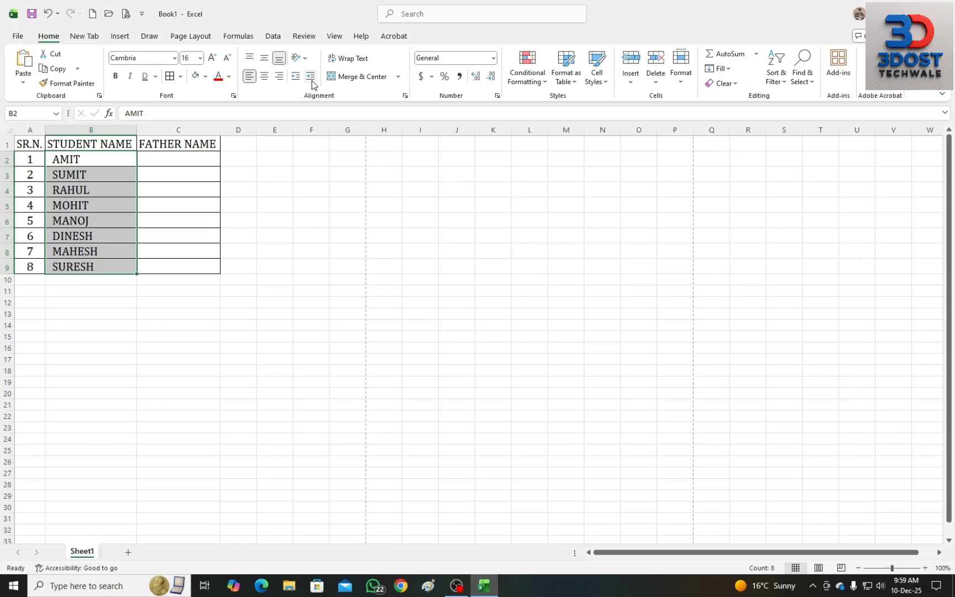
left_click(312, 79)
left_click(311, 79)
left_click(311, 81)
left_click(312, 81)
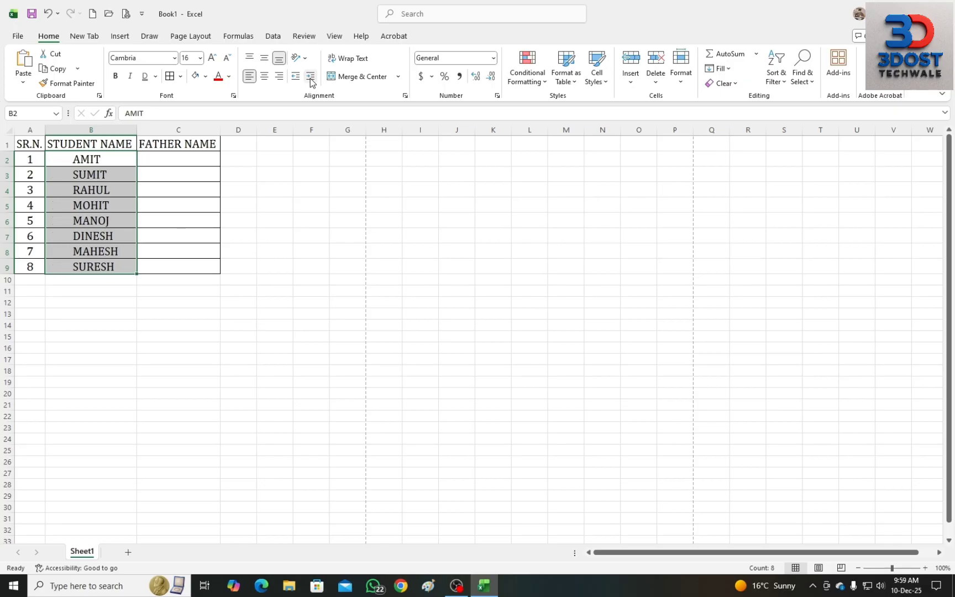
- Alternate the student names B2:B9 between centered and left alignment twice, ending with left alignment
left_click(265, 77)
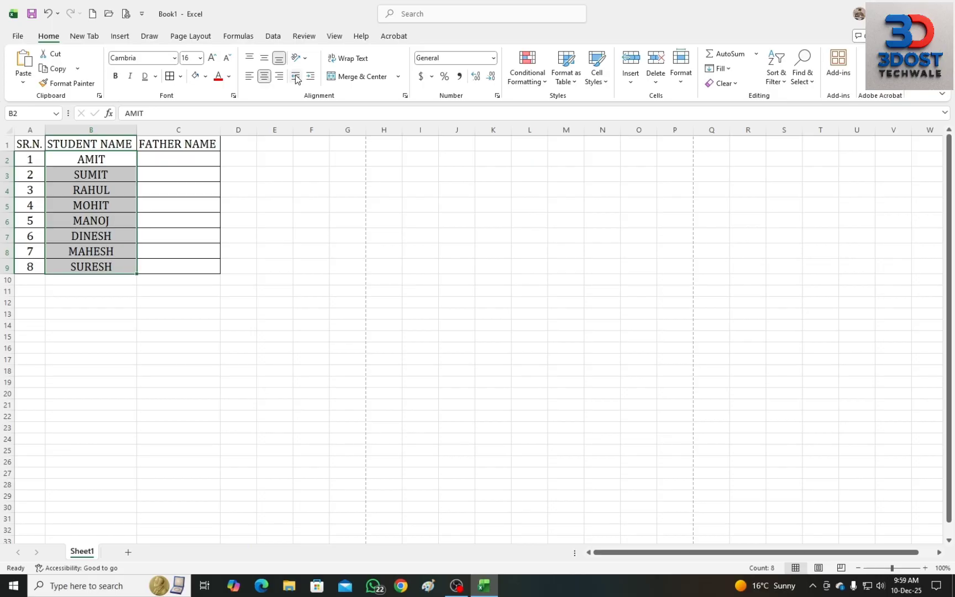
left_click(250, 77)
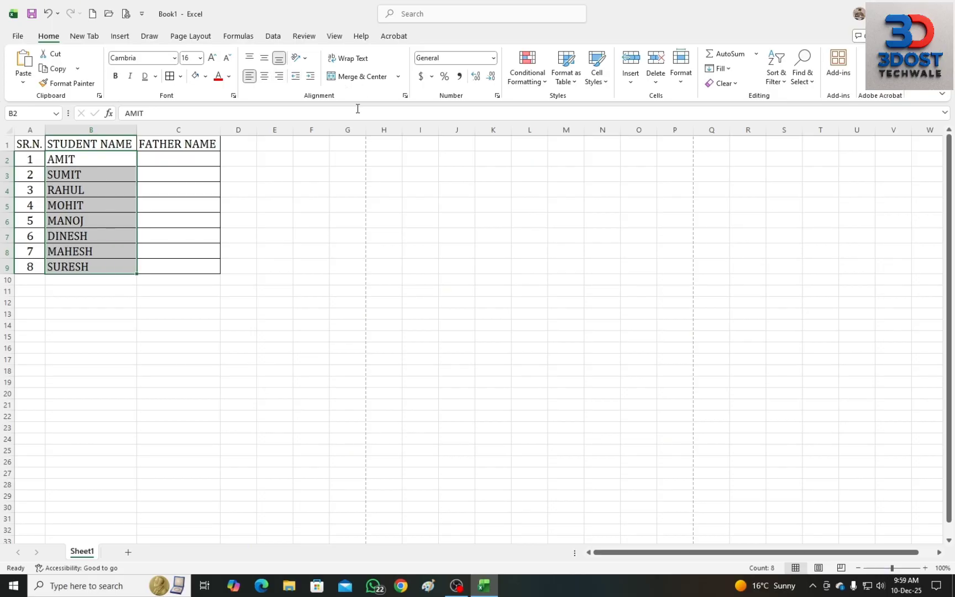
left_click(265, 77)
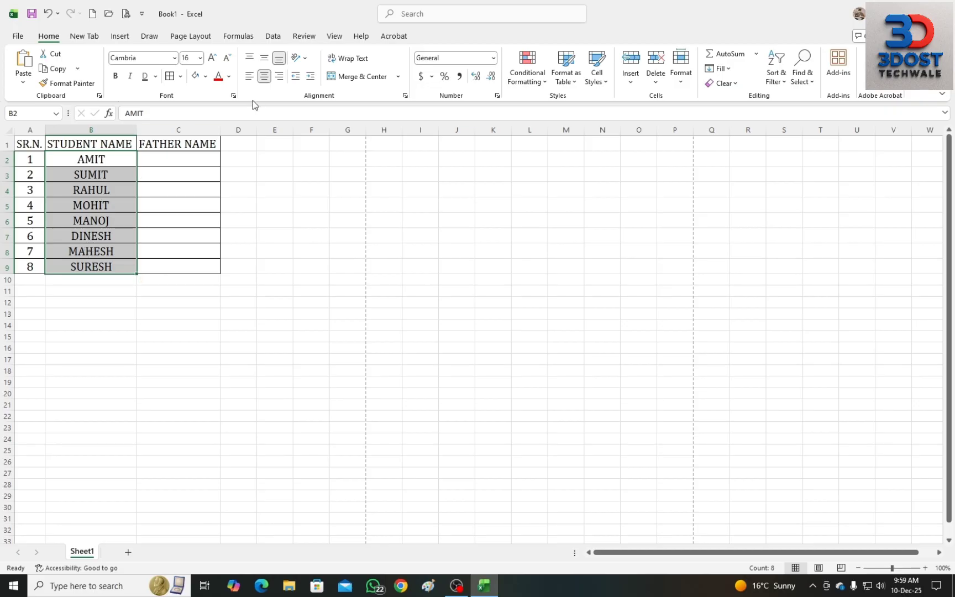
left_click(249, 77)
- Try a five-level indent on the left-aligned student names B2:B9 and clear the indent again
left_click(312, 77)
left_click(312, 76)
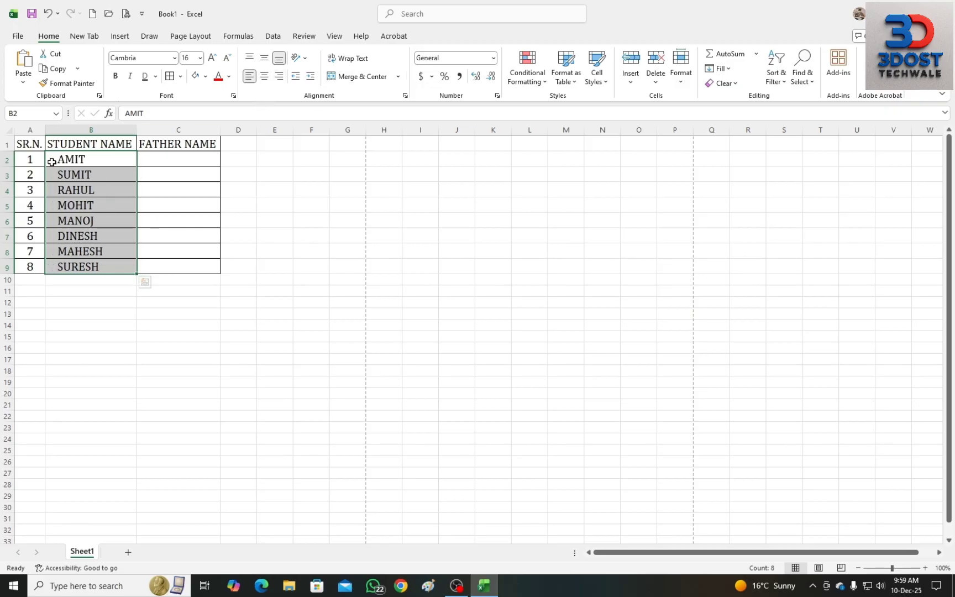
left_click(310, 76)
left_click(311, 76)
left_click(311, 76)
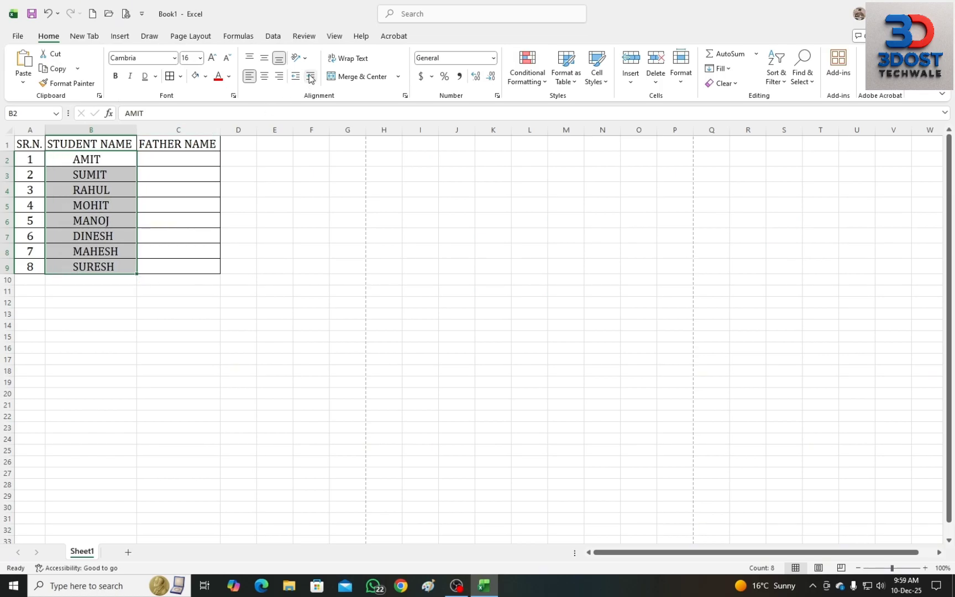
left_click(252, 78)
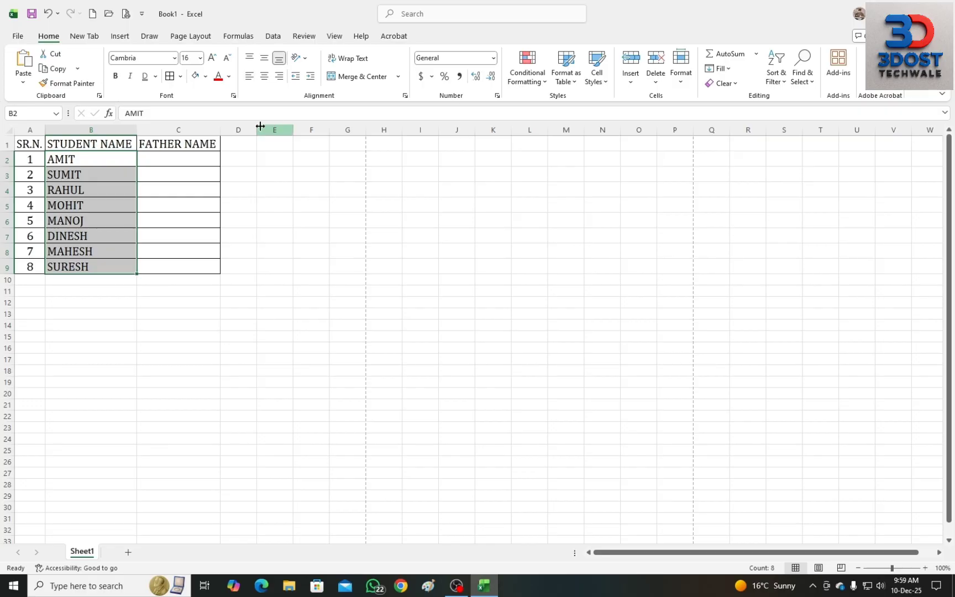
left_click(213, 191)
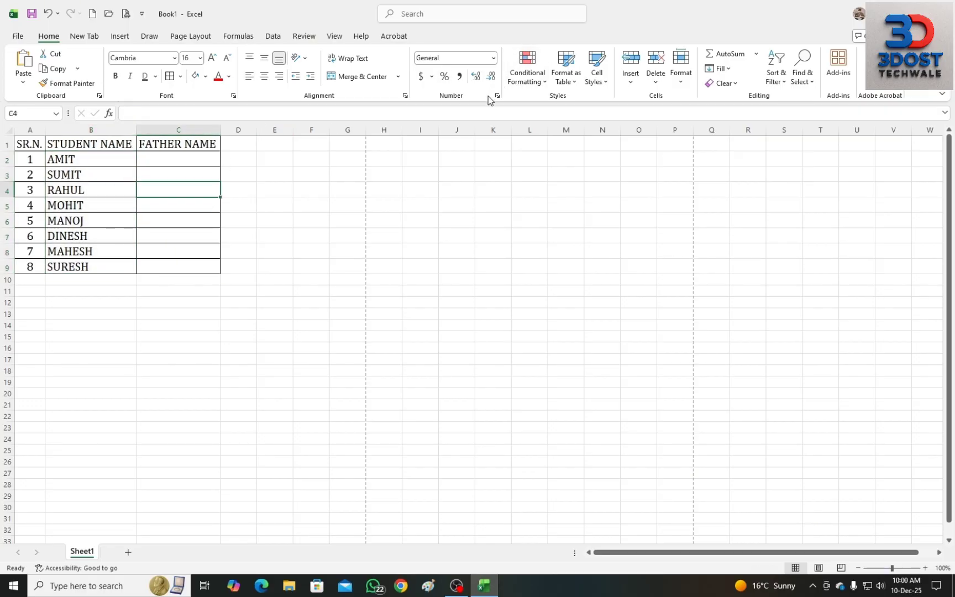
left_click(156, 222)
left_click_drag(28, 145, 187, 268)
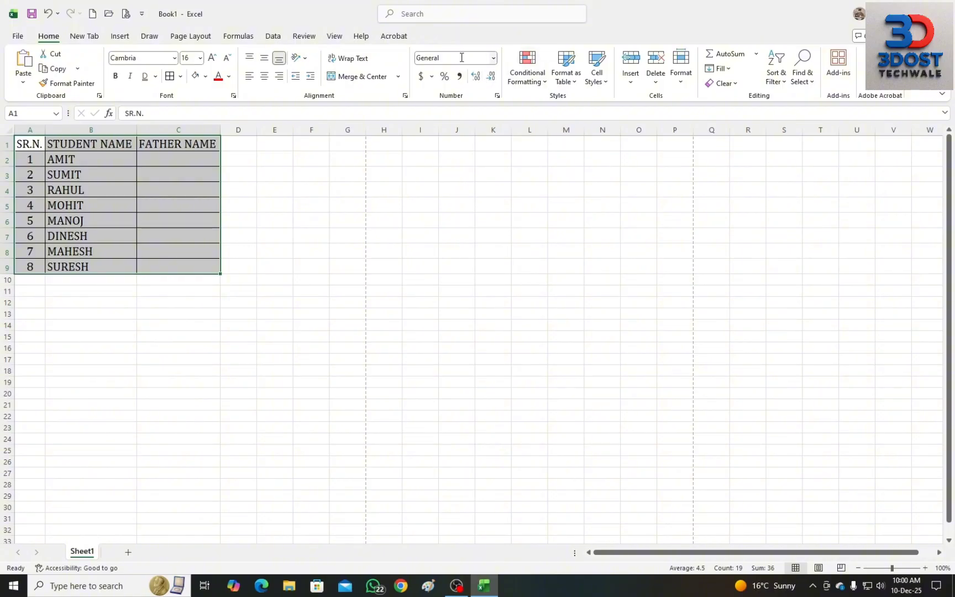
left_click(200, 197)
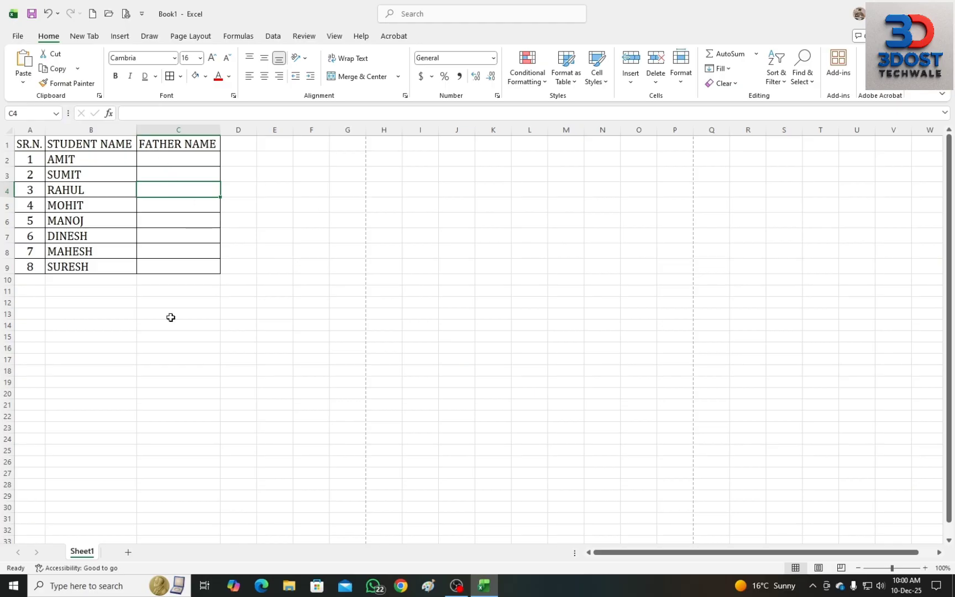
left_click(201, 156)
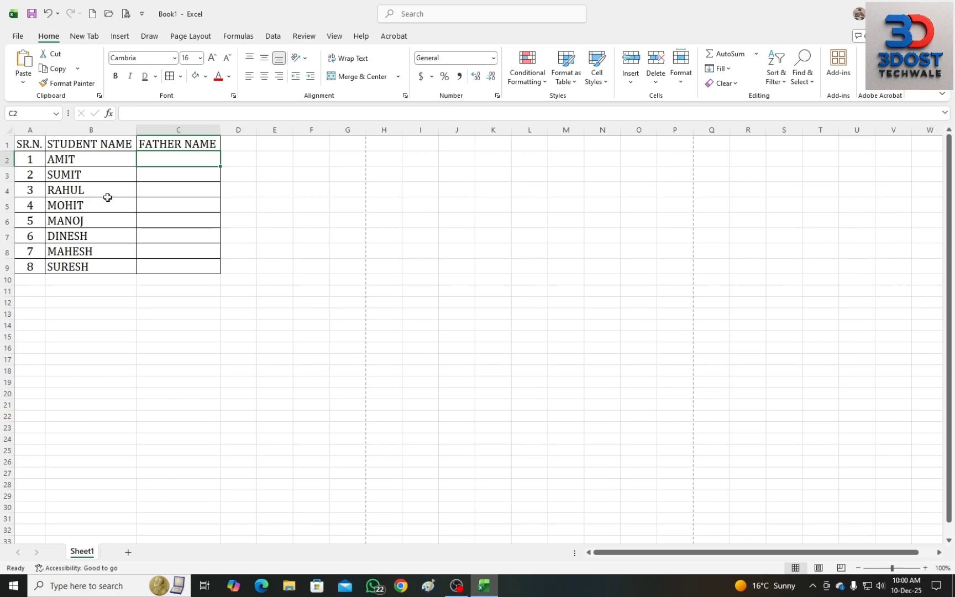
- Enter 10, 20, 30 and 40 in the FATHER NAME cells C2:C5 and fill the series down to C9
type("10")
key("Return")
type("20")
key("Return")
type("30")
key("Return")
type("40")
key("Return")
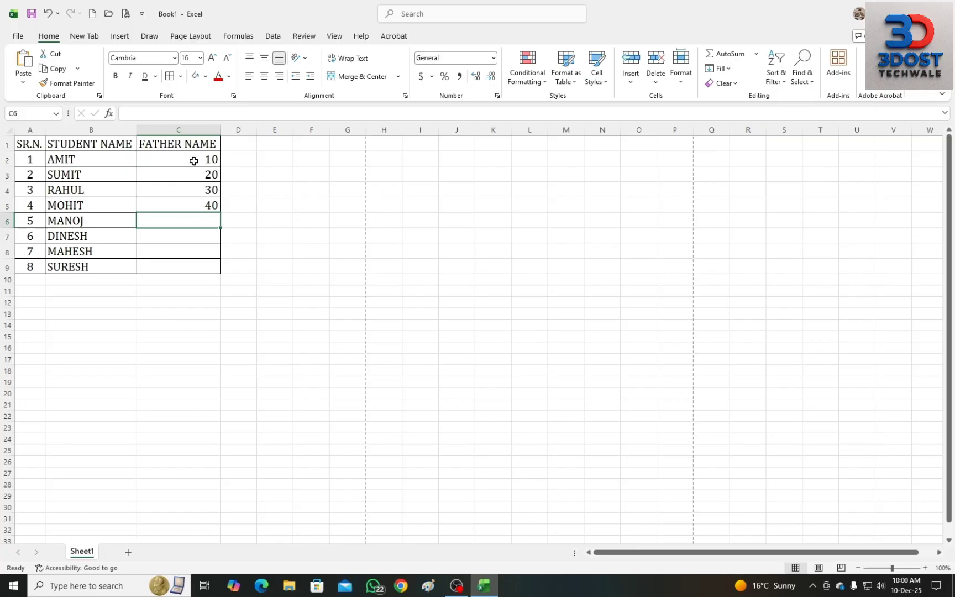
left_click_drag(207, 165, 213, 193)
left_click_drag(222, 211, 222, 274)
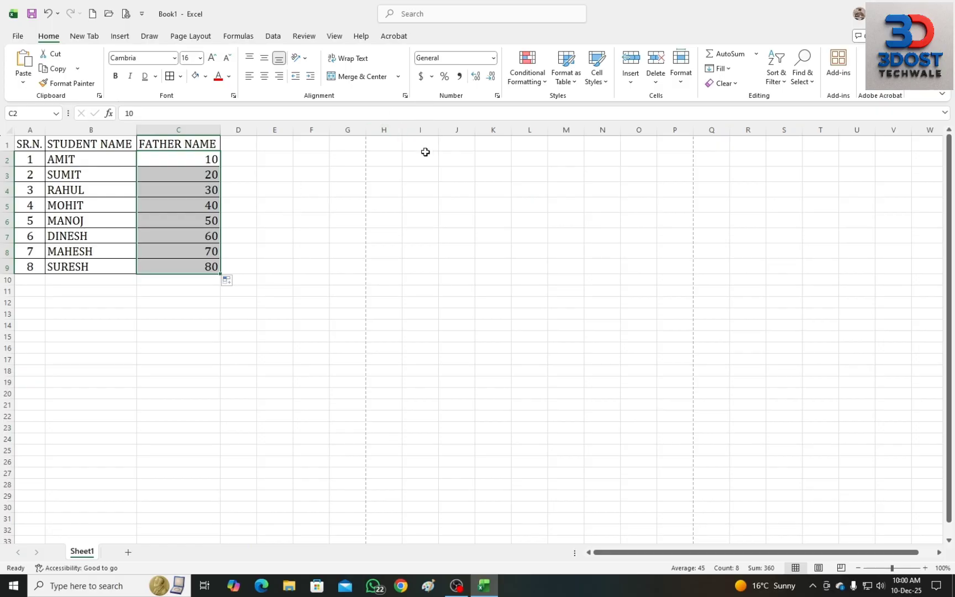
- Apply the Number format to the values in C2:C9
left_click(271, 205)
left_click_drag(209, 167, 209, 265)
left_click(493, 58)
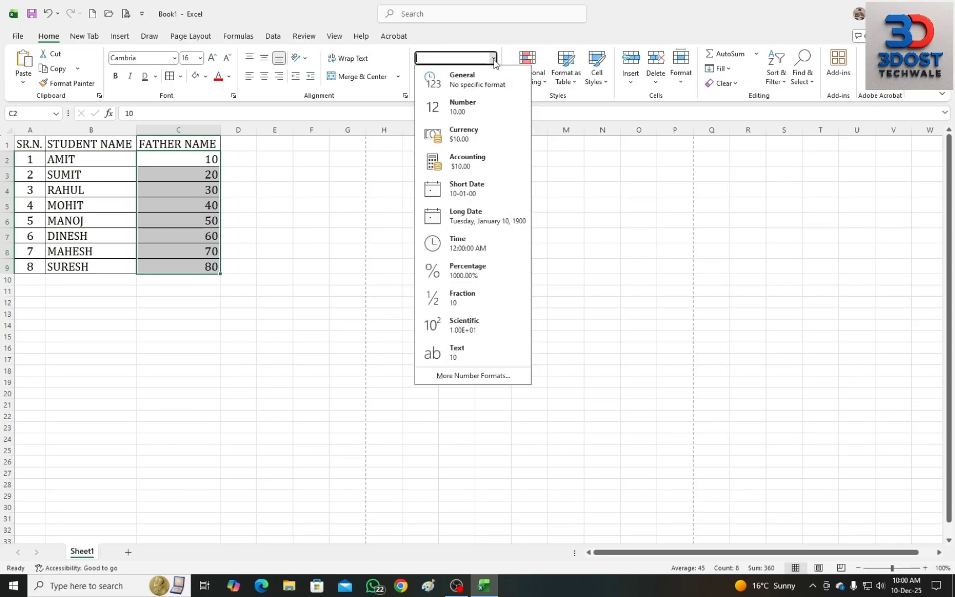
left_click(469, 108)
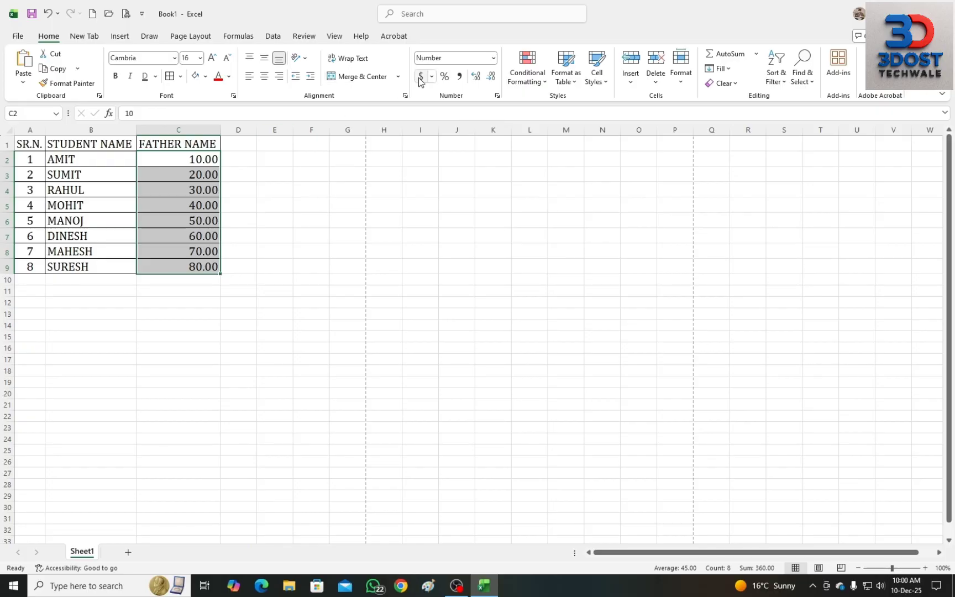
- Change the number format of C2:C9 to Currency, followed by Accounting
left_click(486, 59)
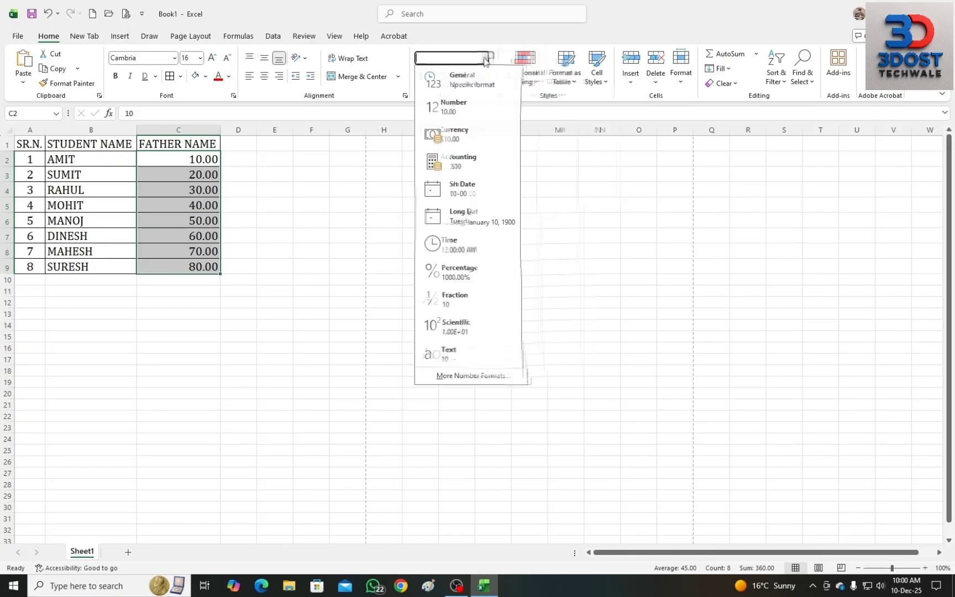
left_click(479, 136)
left_click(493, 58)
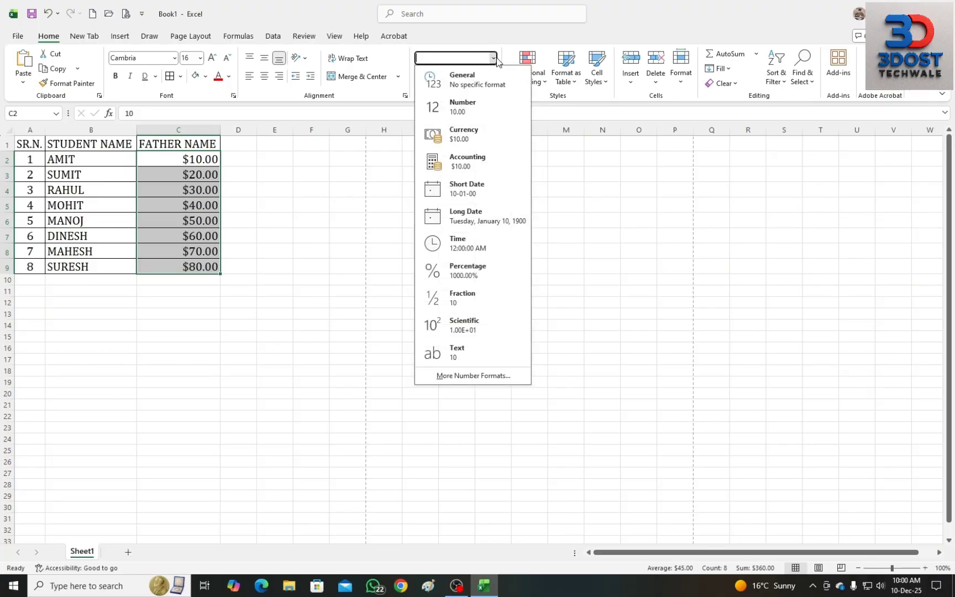
left_click(485, 169)
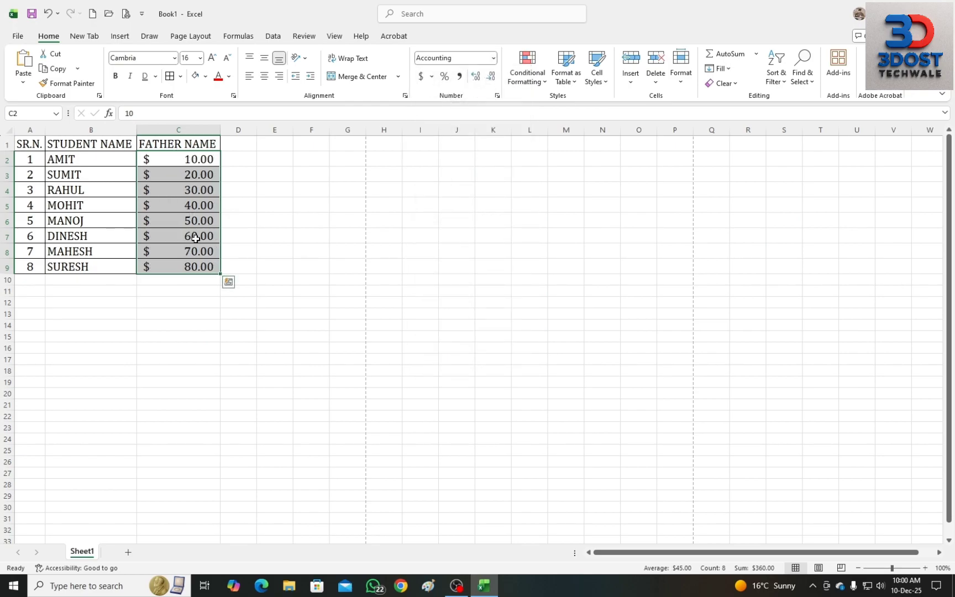
- Clear the values from the FATHER NAME cells C2:C9
left_click(493, 59)
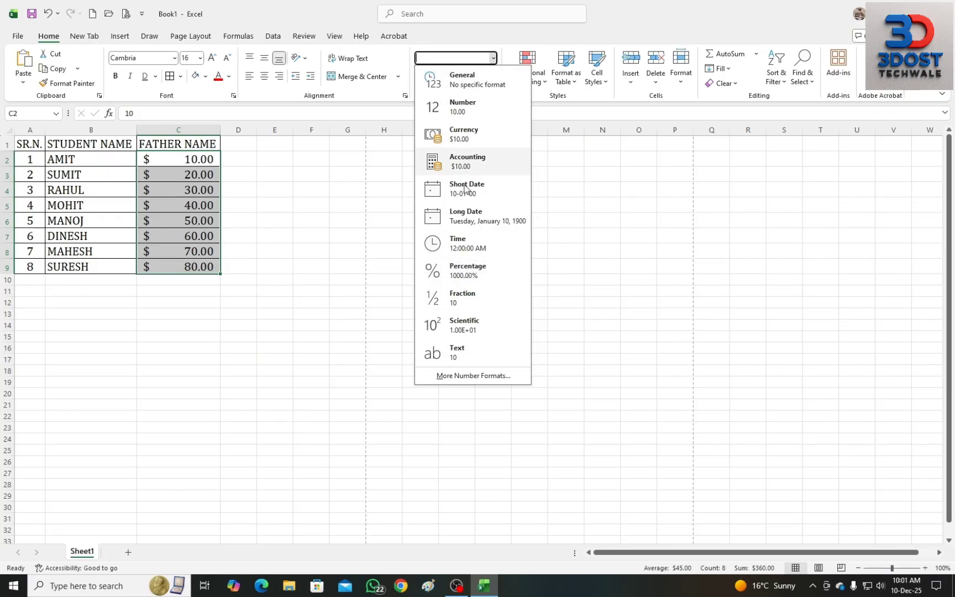
left_click(348, 196)
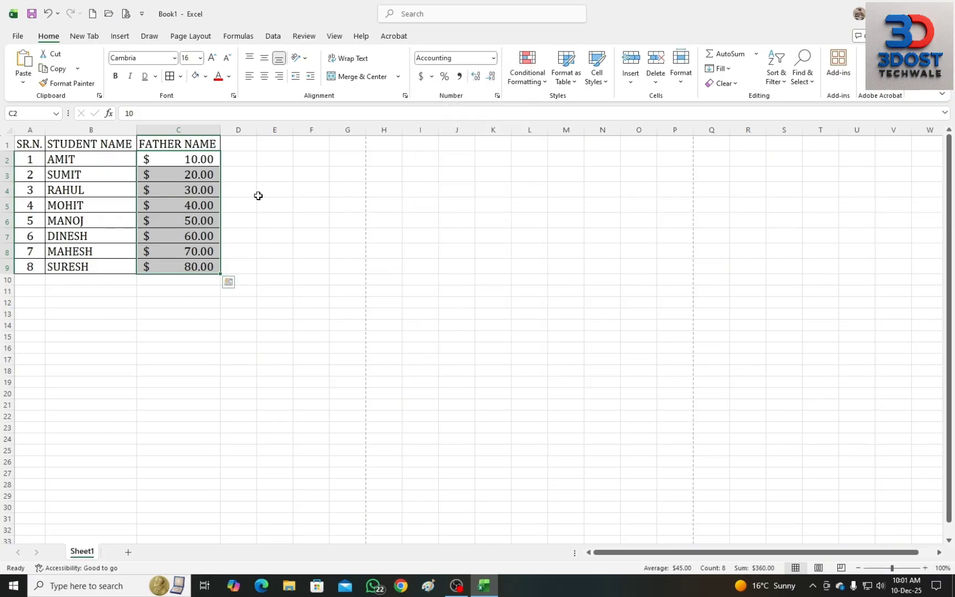
left_click_drag(179, 157, 195, 269)
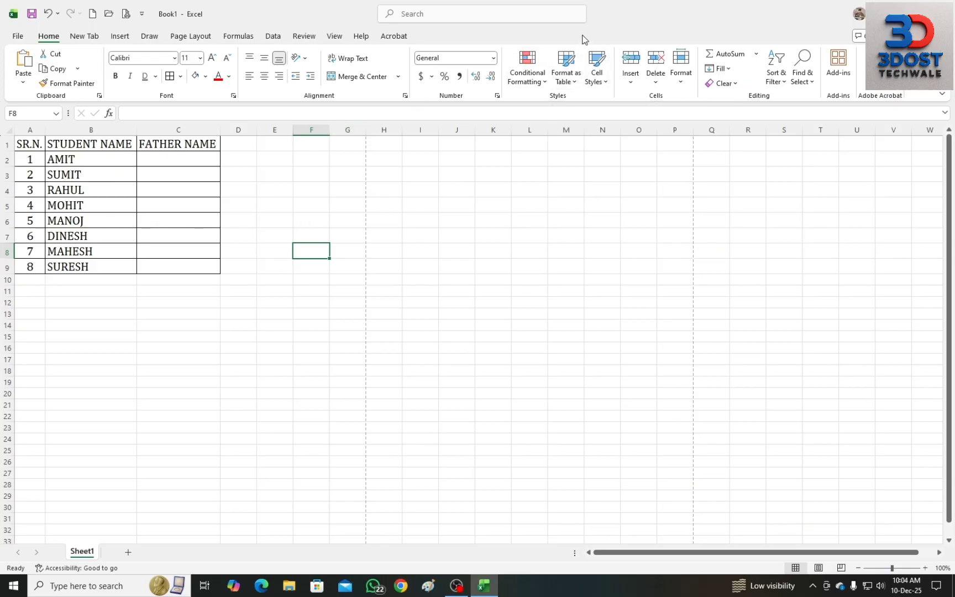
left_click(545, 85)
mouse_move(559, 107)
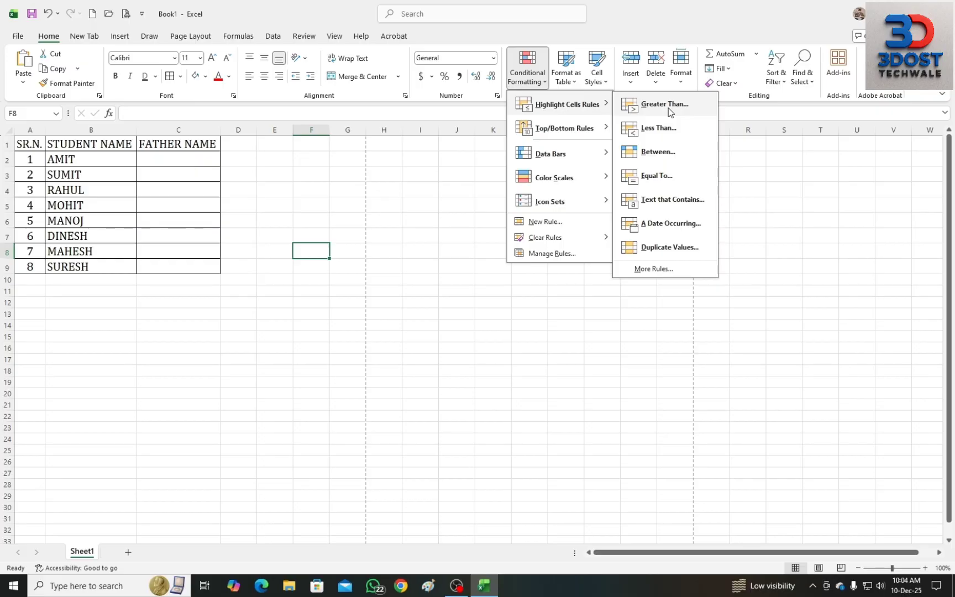
left_click(473, 183)
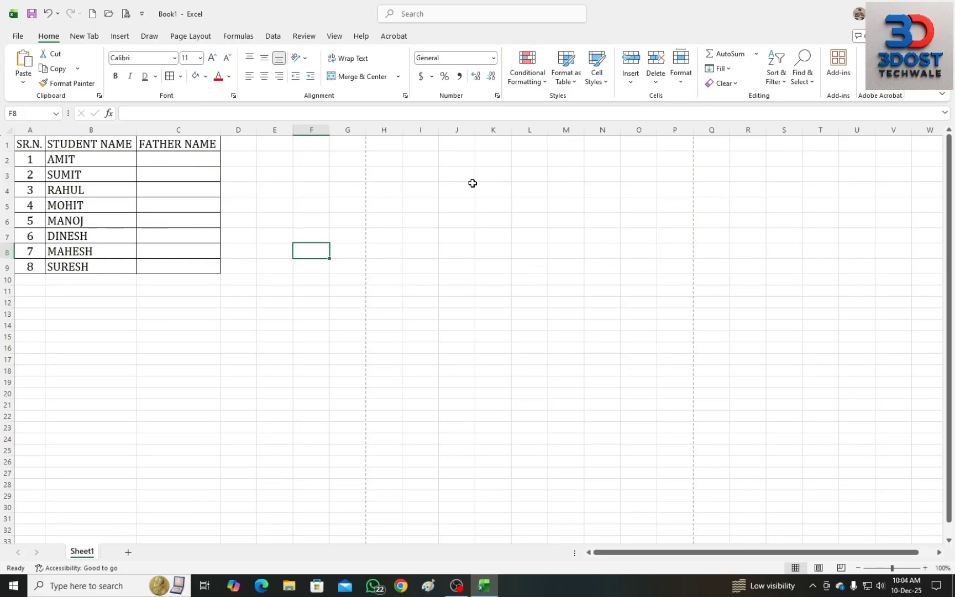
left_click(541, 83)
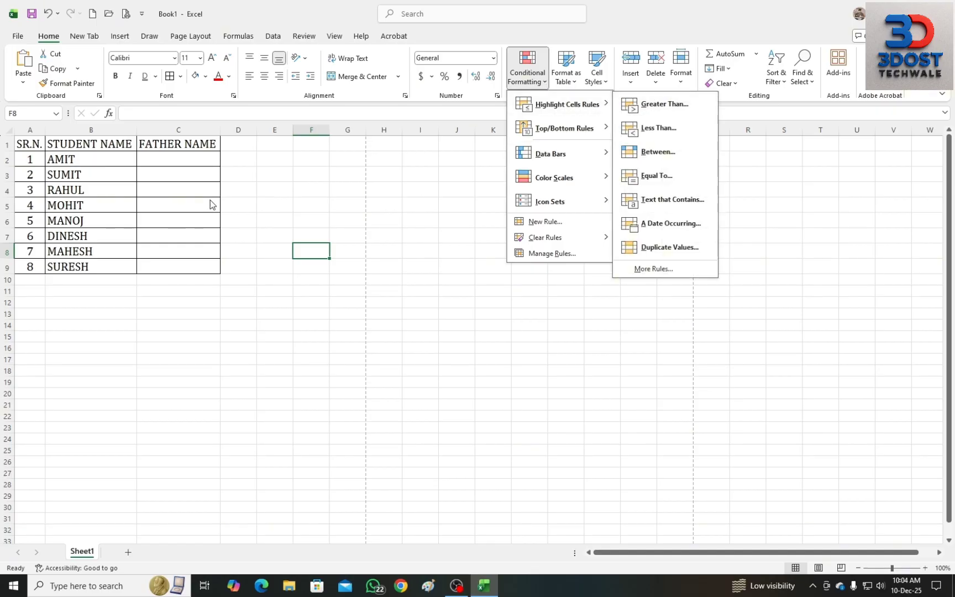
left_click(171, 180)
- Enter the values 10 to 80 in steps of ten down the FATHER NAME cells C2:C9
left_click(196, 159)
type("10")
key("Return")
type("20")
key("Return")
type("30")
key("Return")
type("40")
key("Return")
type("50")
key("Return")
type("60")
key("Return")
type("70")
key("Return")
type("80")
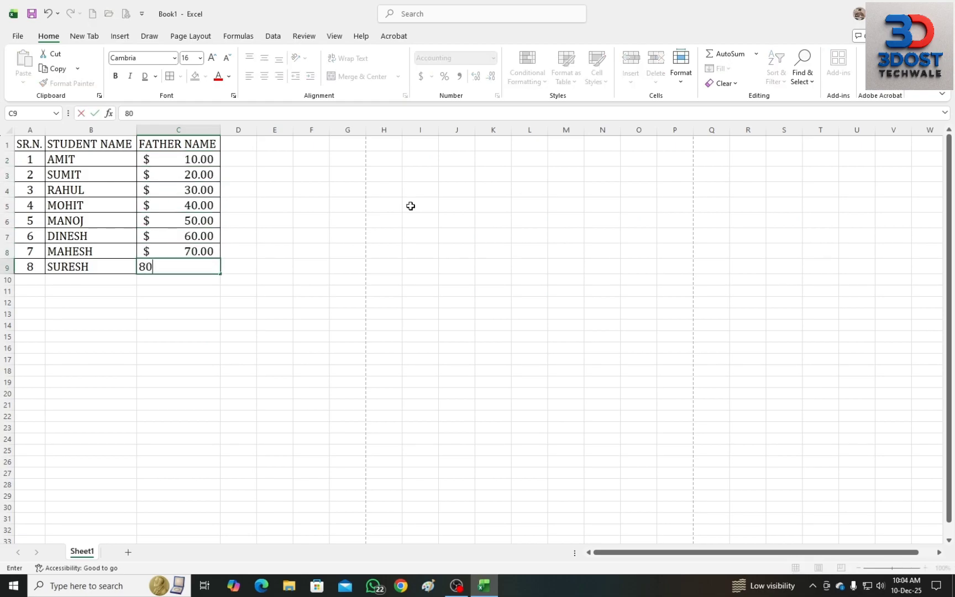
key("Return")
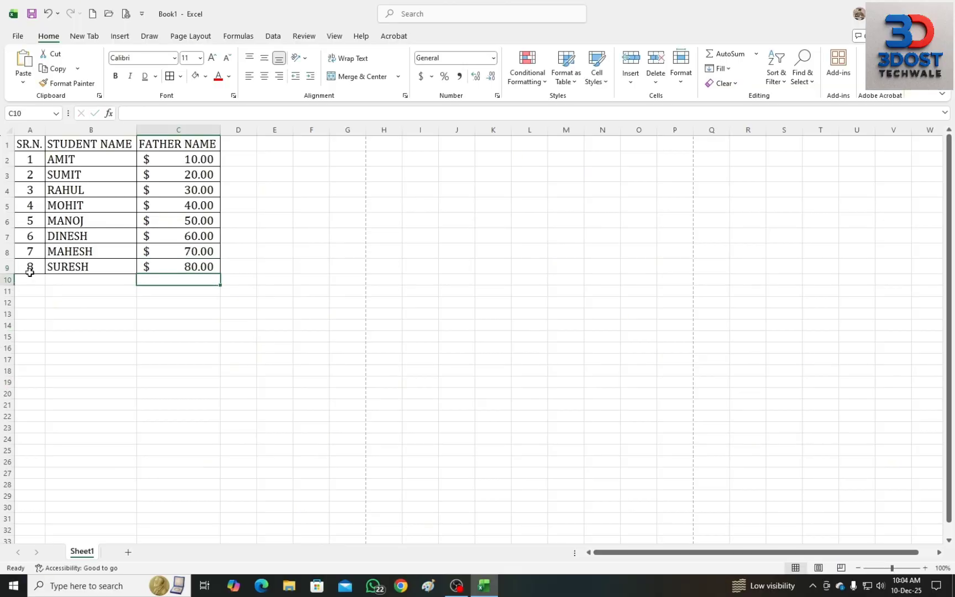
- Set the number format of C2:C9 to General
left_click_drag(171, 161, 183, 268)
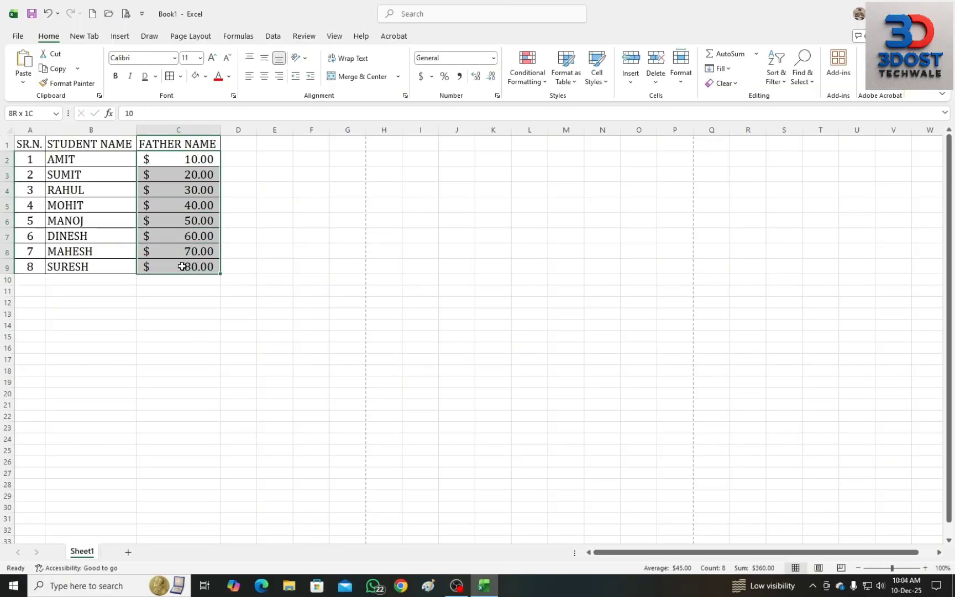
left_click(494, 61)
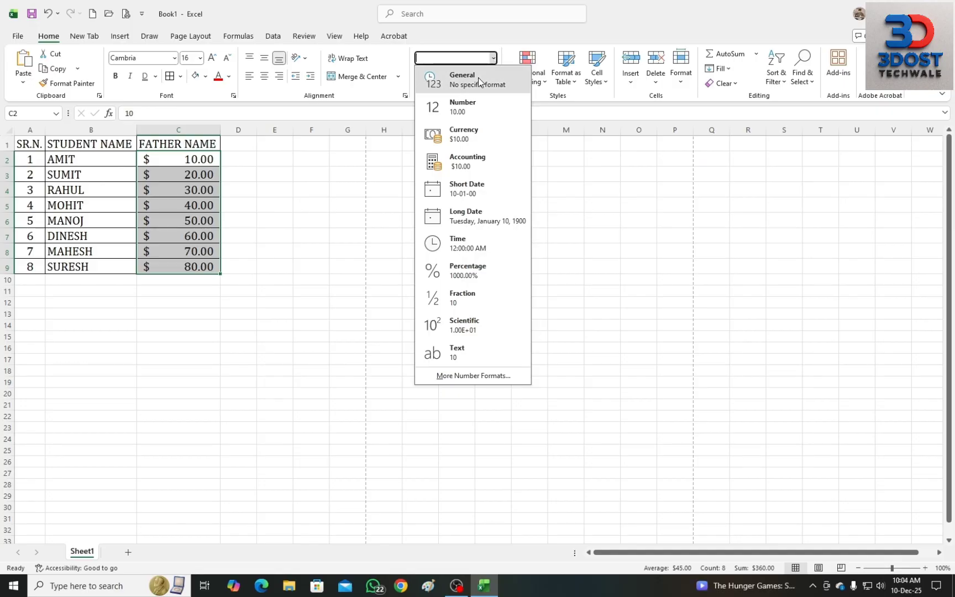
left_click(478, 79)
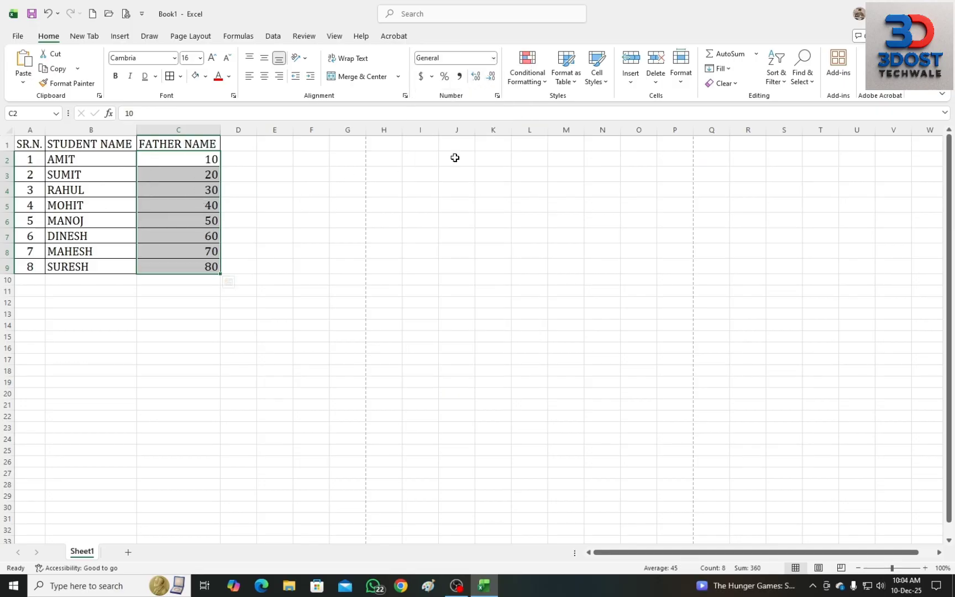
- Try a Greater Than highlight rule on C2:C9 with the limits 70 and 10, and discard it
left_click(543, 84)
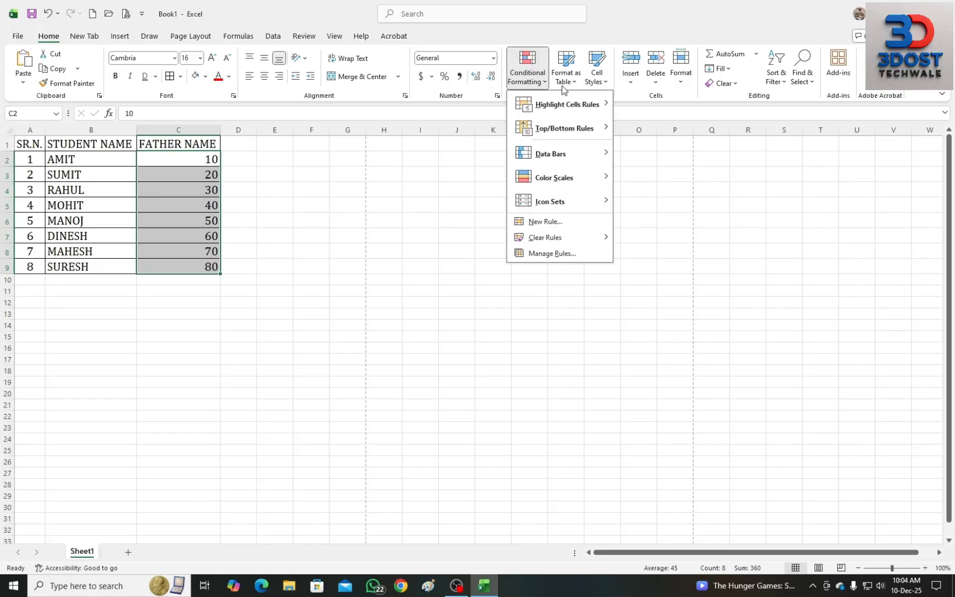
mouse_move(604, 105)
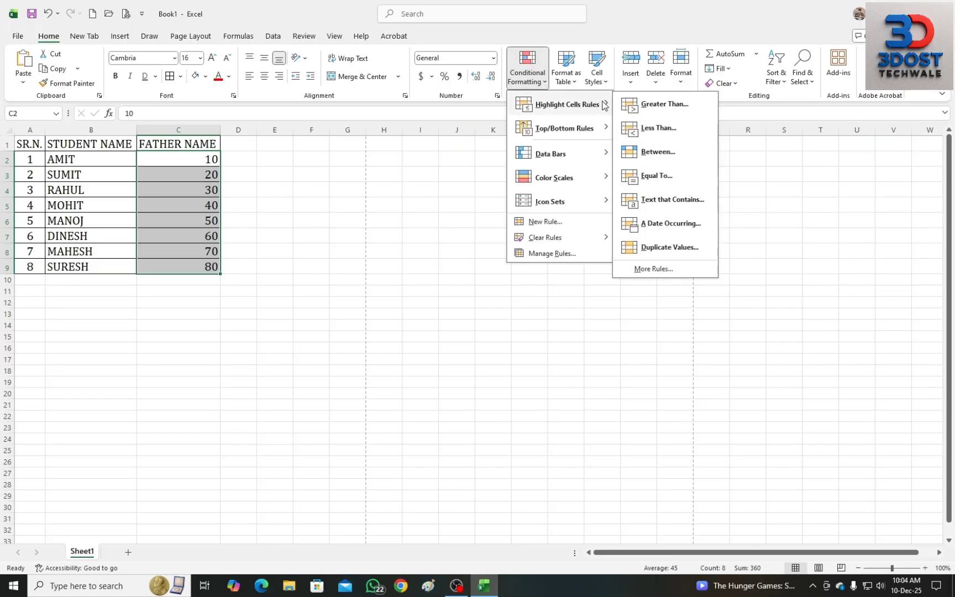
left_click(664, 105)
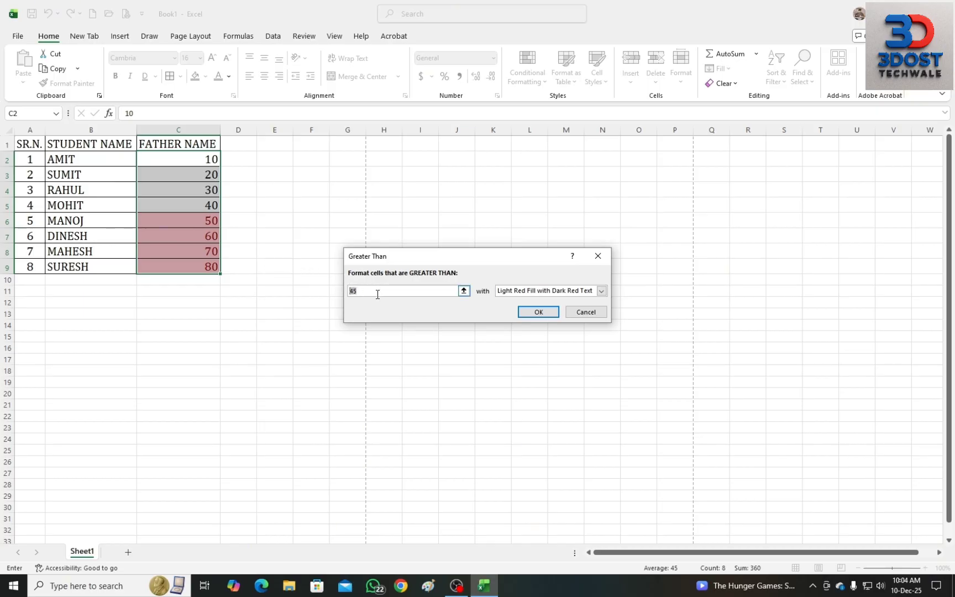
left_click_drag(366, 291, 329, 292)
type("70")
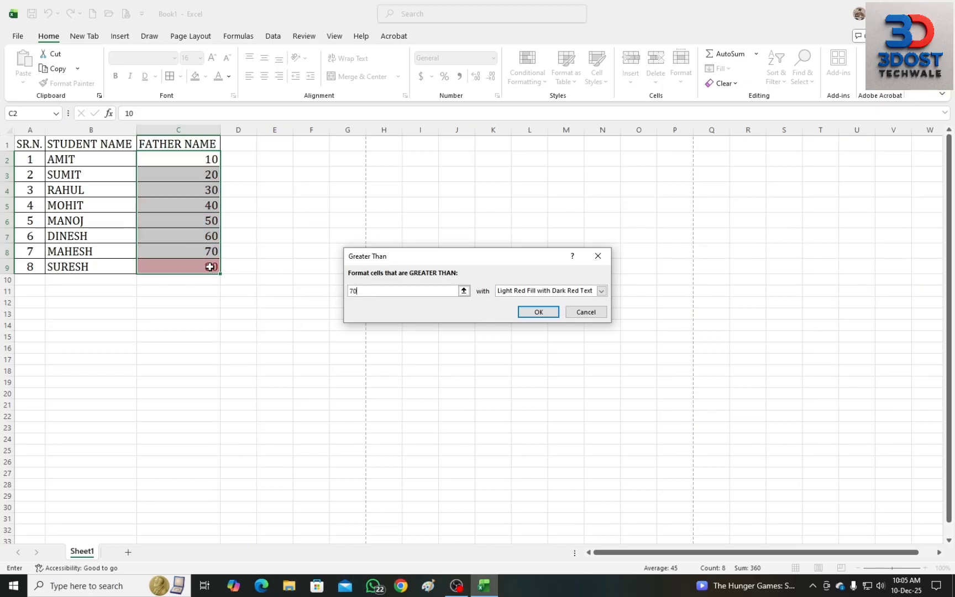
left_click_drag(456, 291, 337, 293)
type("10")
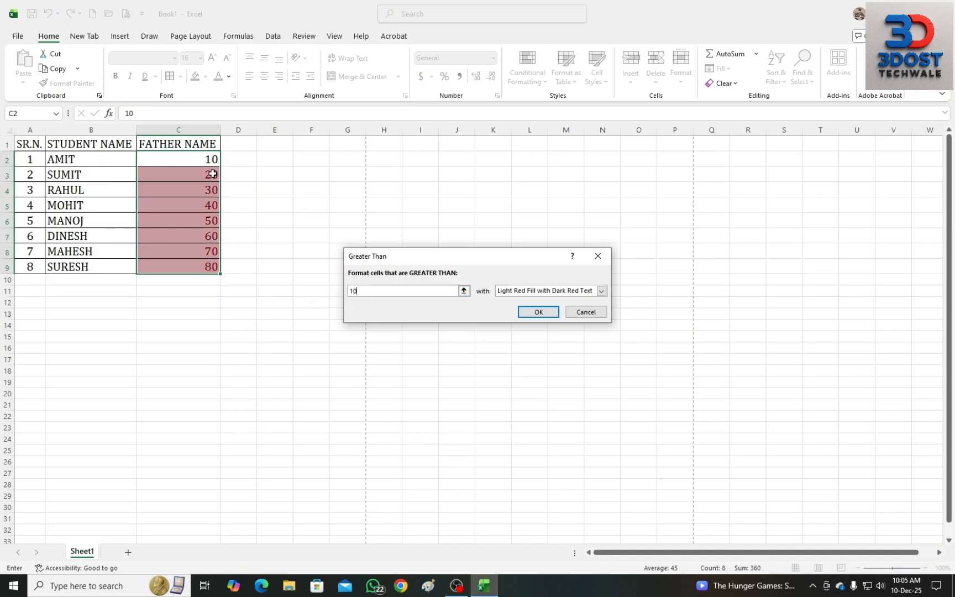
left_click_drag(369, 291, 317, 295)
left_click(597, 256)
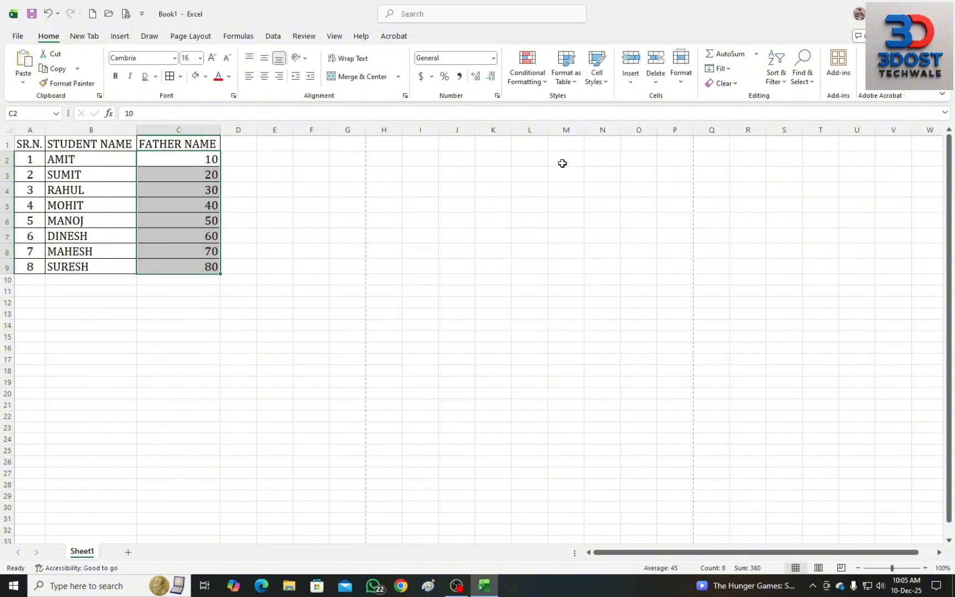
- Try a Less Than highlight rule on C2:C9 with the limit 30, and discard it
left_click(548, 88)
mouse_move(604, 109)
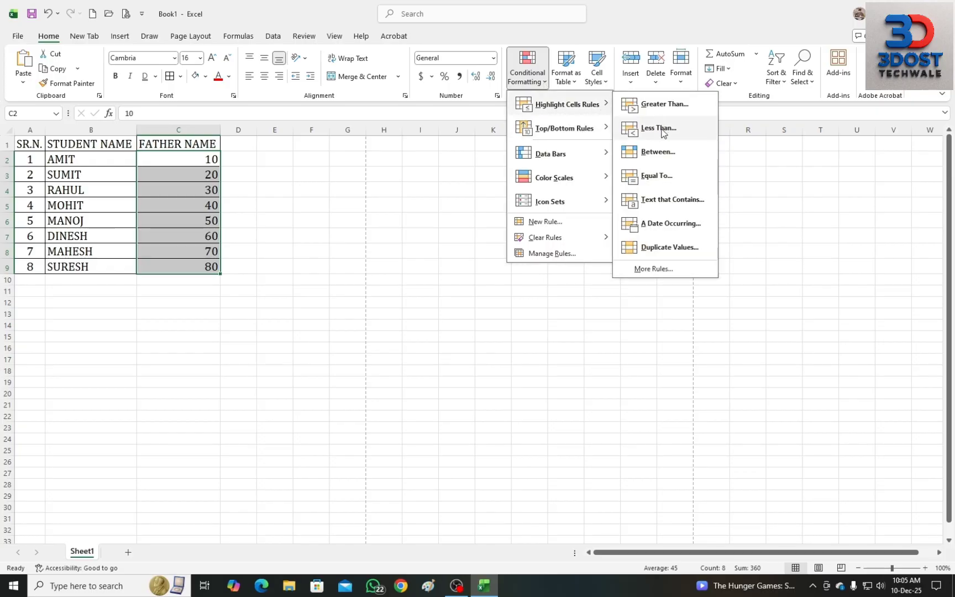
left_click(641, 129)
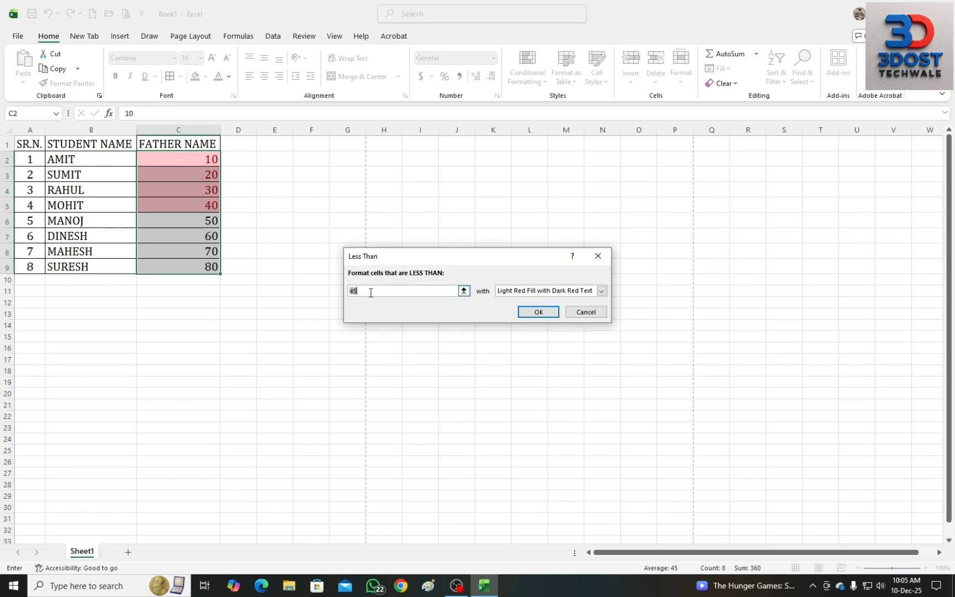
left_click_drag(361, 292, 342, 298)
type("30")
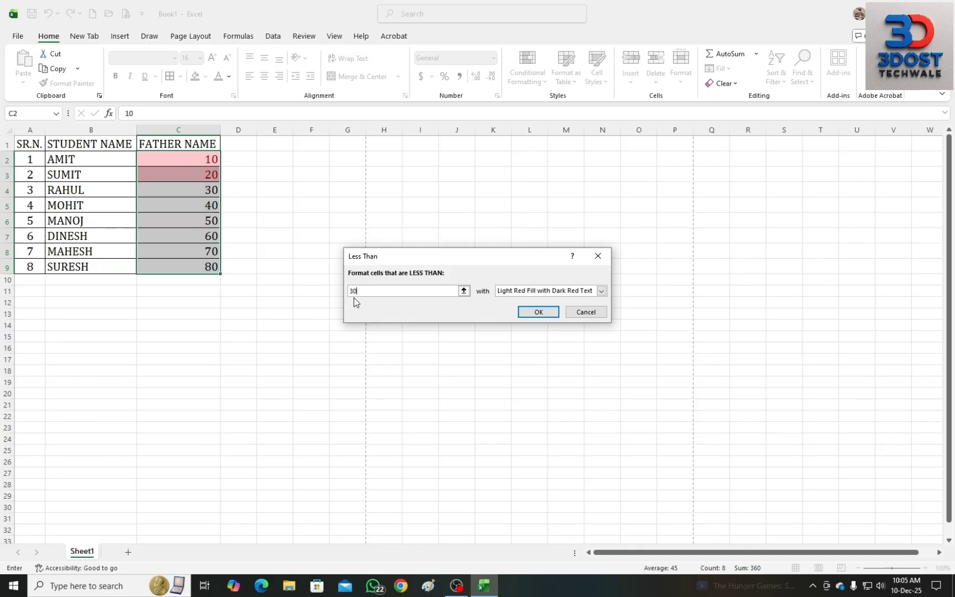
left_click_drag(356, 293, 338, 295)
key("BackSpace")
left_click(598, 256)
- Try a Between highlight rule on C2:C9 for values from 20 to 60, and discard it
left_click(529, 77)
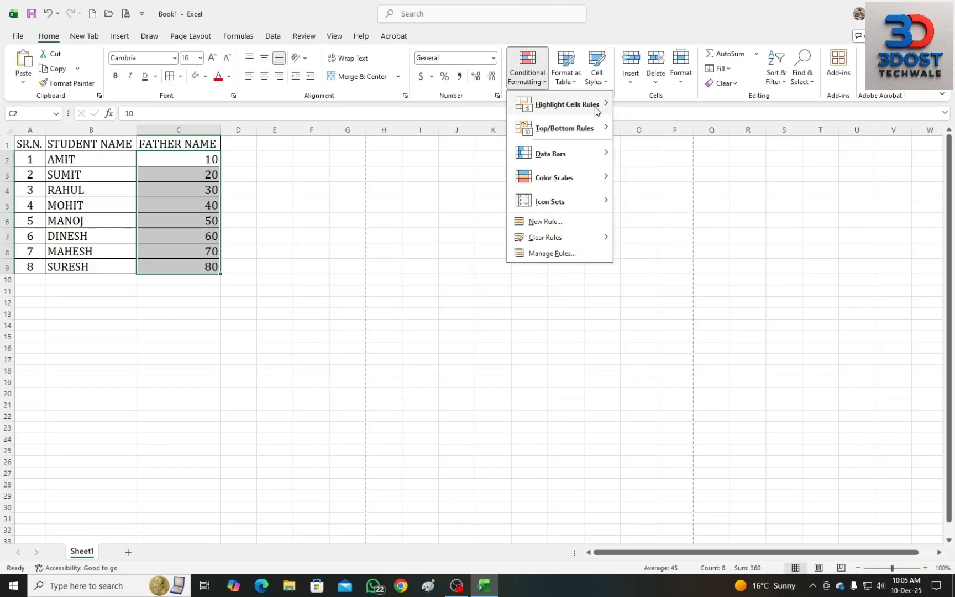
mouse_move(596, 113)
left_click(676, 155)
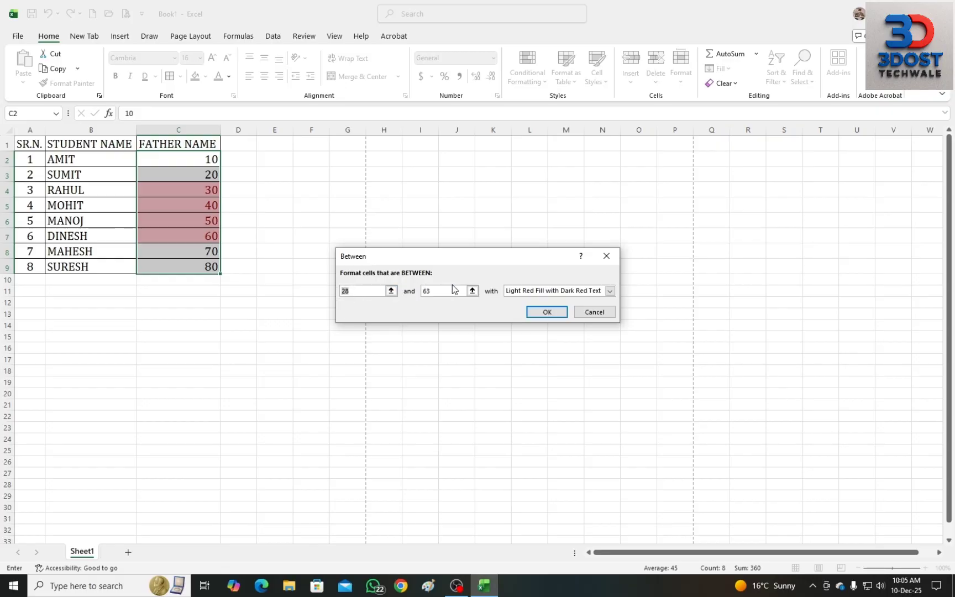
left_click(354, 292)
left_click_drag(354, 292, 336, 293)
type("20")
left_click_drag(440, 292, 422, 294)
type("60")
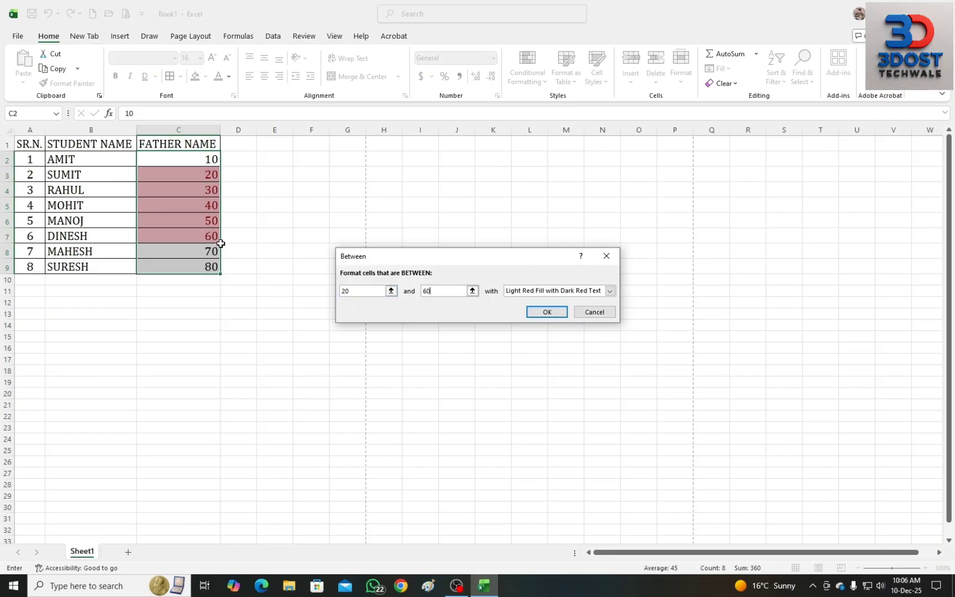
left_click_drag(211, 171, 214, 238)
left_click(606, 255)
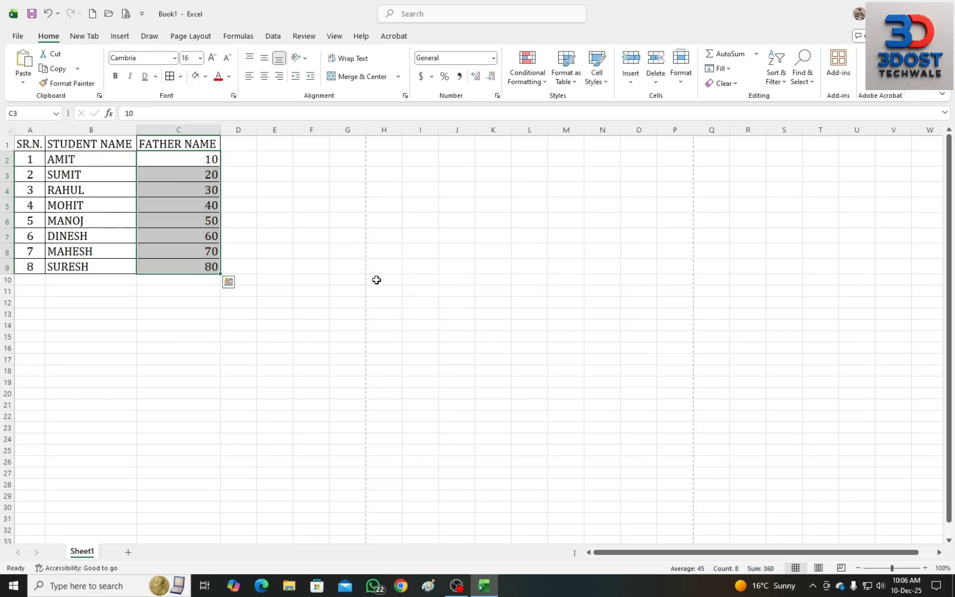
- Try a Top 10 Items rule on C2:C9 with the top 5 and top 4 items, and discard it
left_click(543, 86)
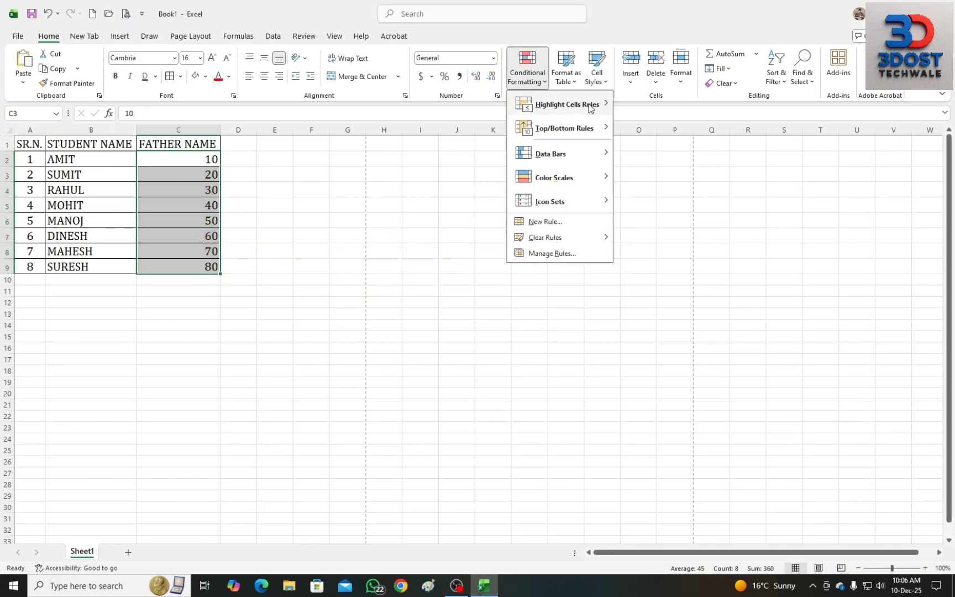
mouse_move(591, 109)
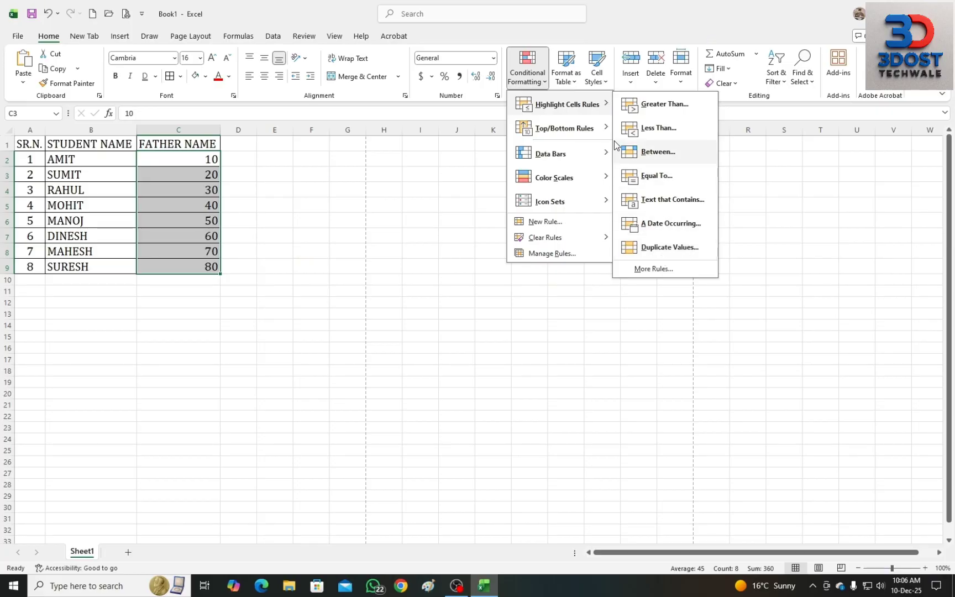
mouse_move(608, 127)
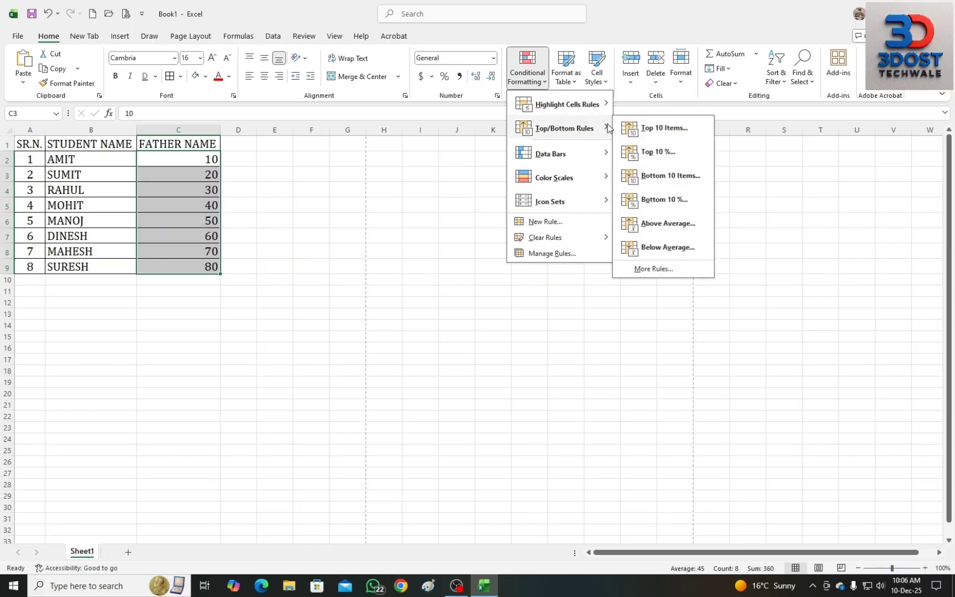
left_click(654, 129)
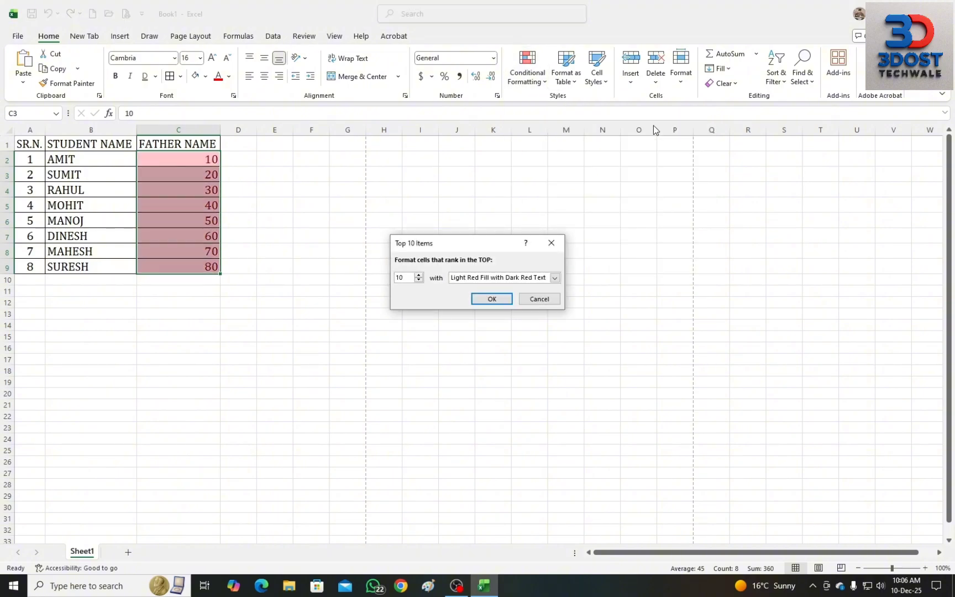
left_click_drag(408, 277, 393, 277)
type("5")
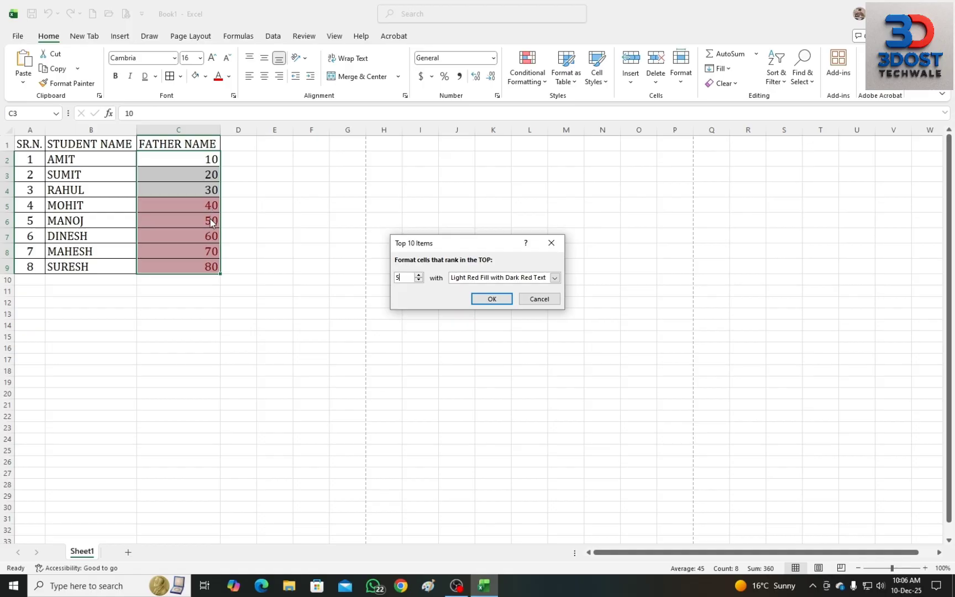
left_click_drag(404, 278, 383, 278)
type("4")
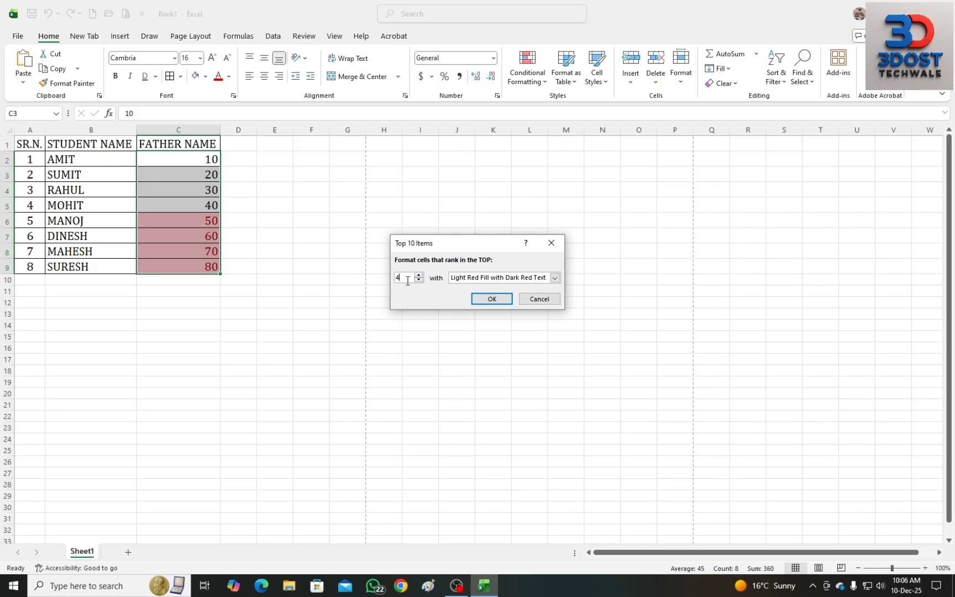
key("BackSpace")
left_click(496, 298)
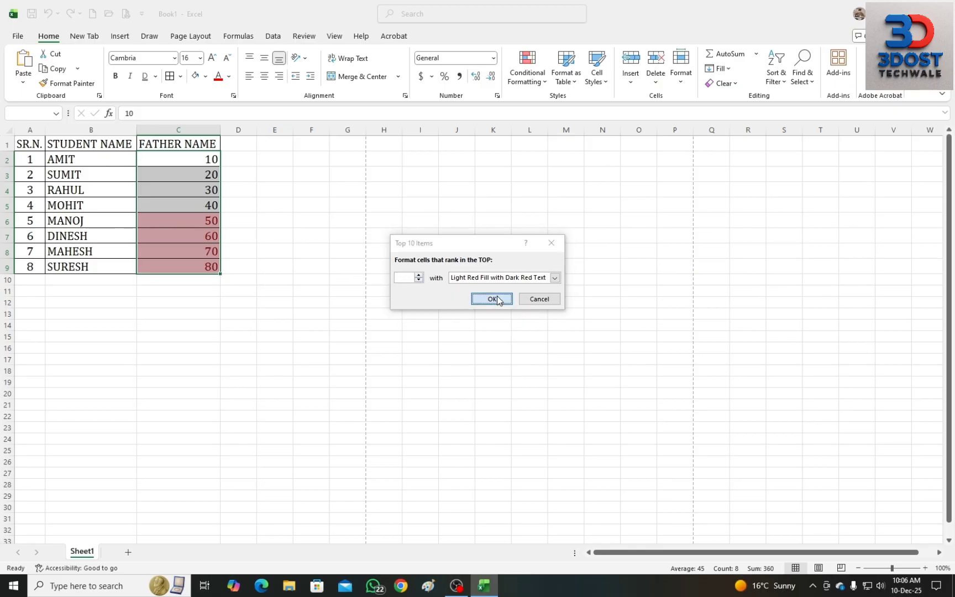
left_click(571, 230)
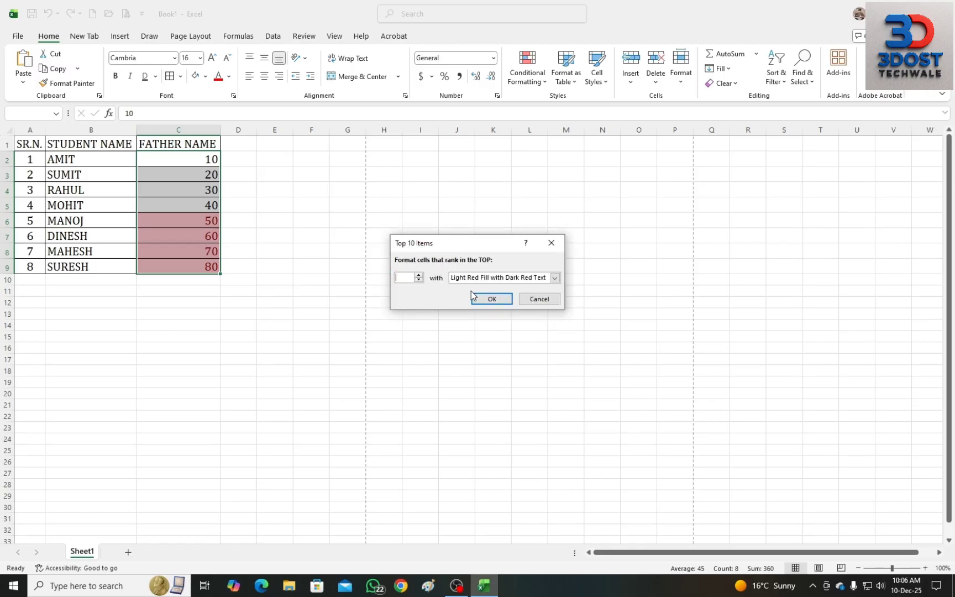
left_click(540, 300)
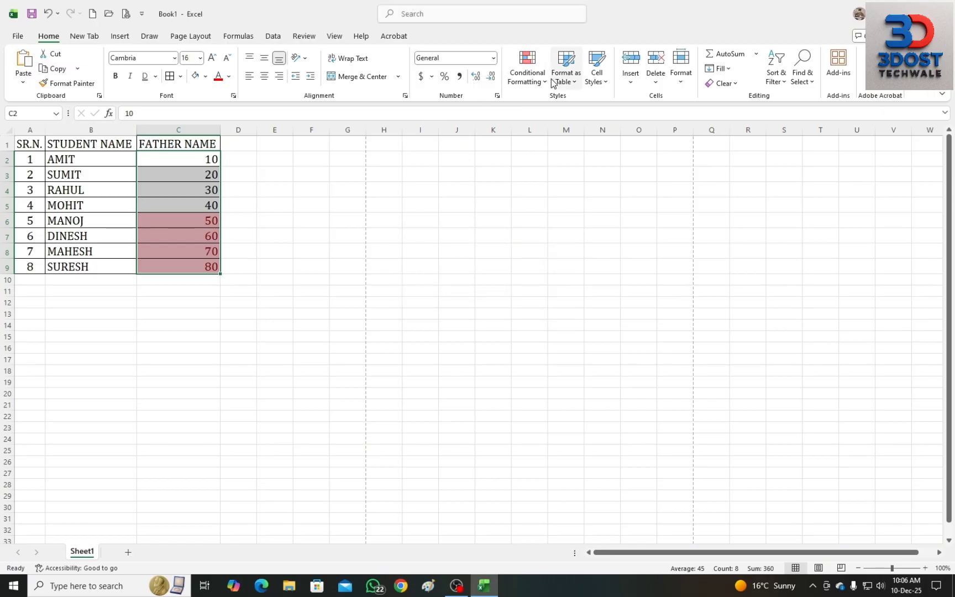
- Try an Equal To highlight rule on C2:C9 with the values 60 and 70 and a cell range, and discard it
left_click(528, 72)
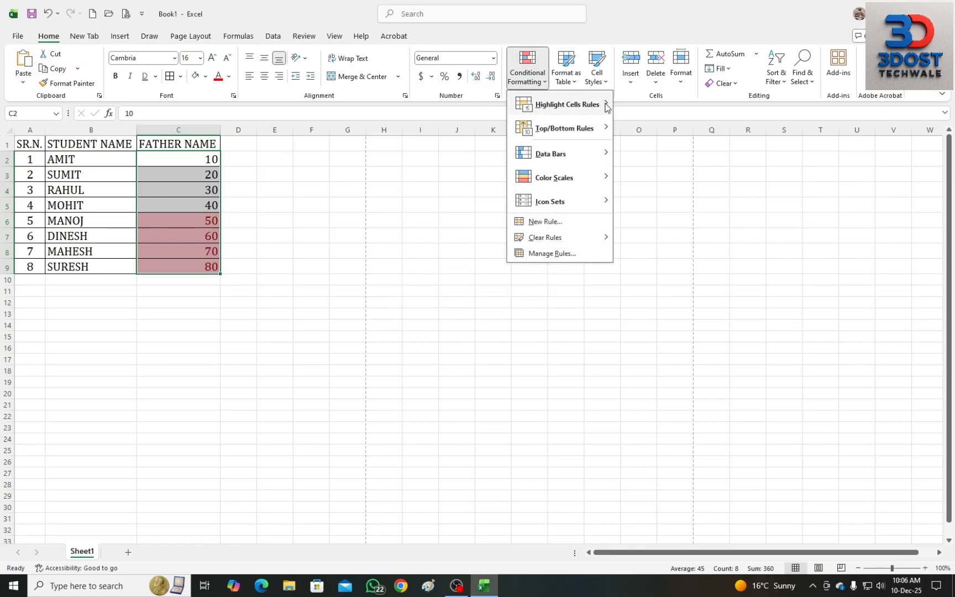
mouse_move(605, 105)
left_click(662, 178)
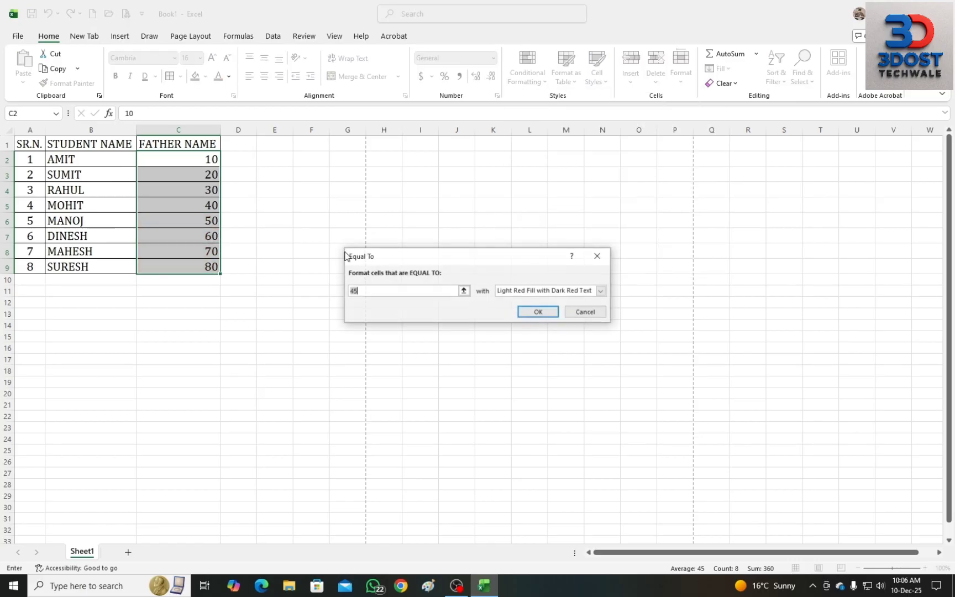
type("60")
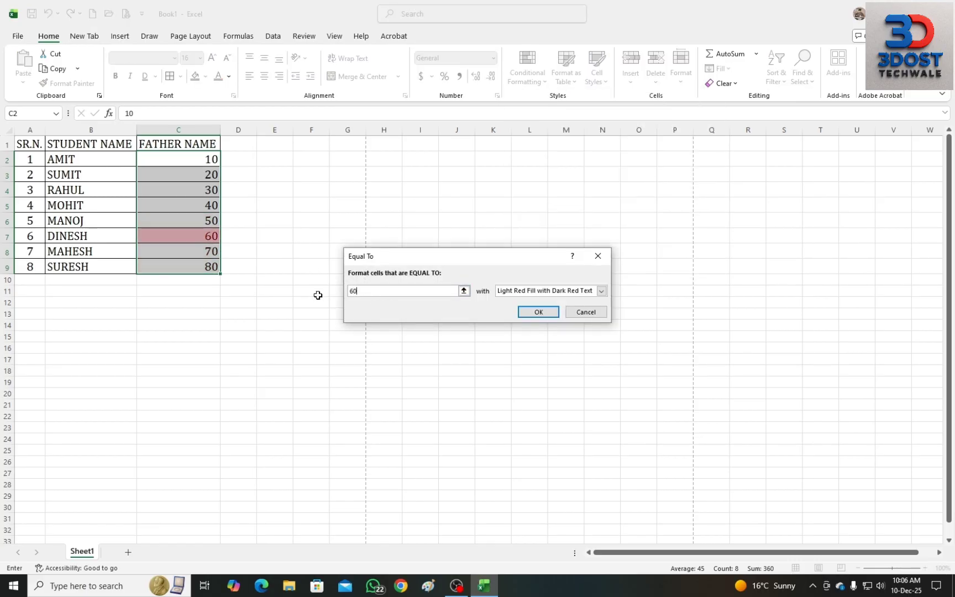
key("BackSpace")
key("BackSpace")
type("70")
key("BackSpace")
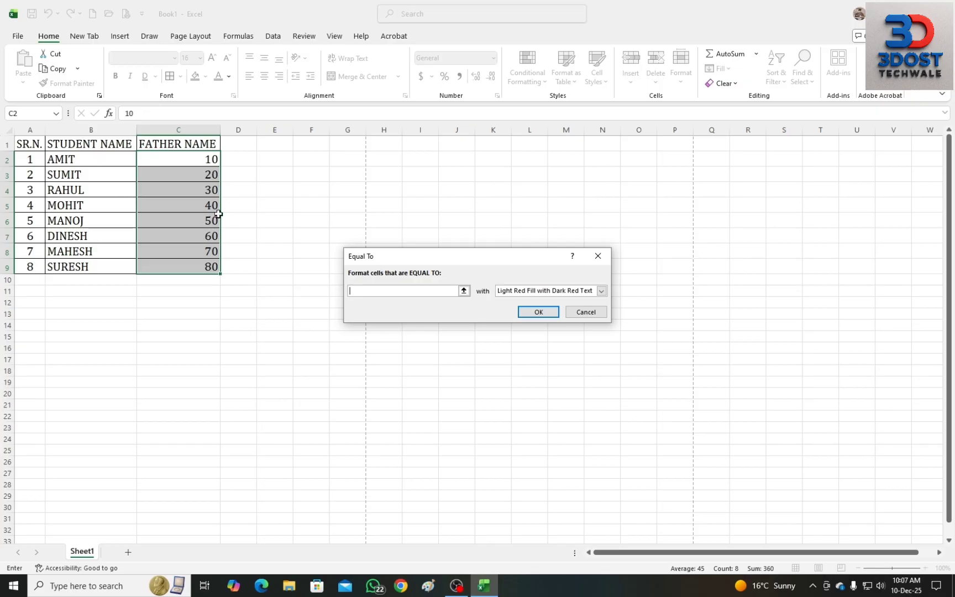
left_click_drag(183, 161, 185, 461)
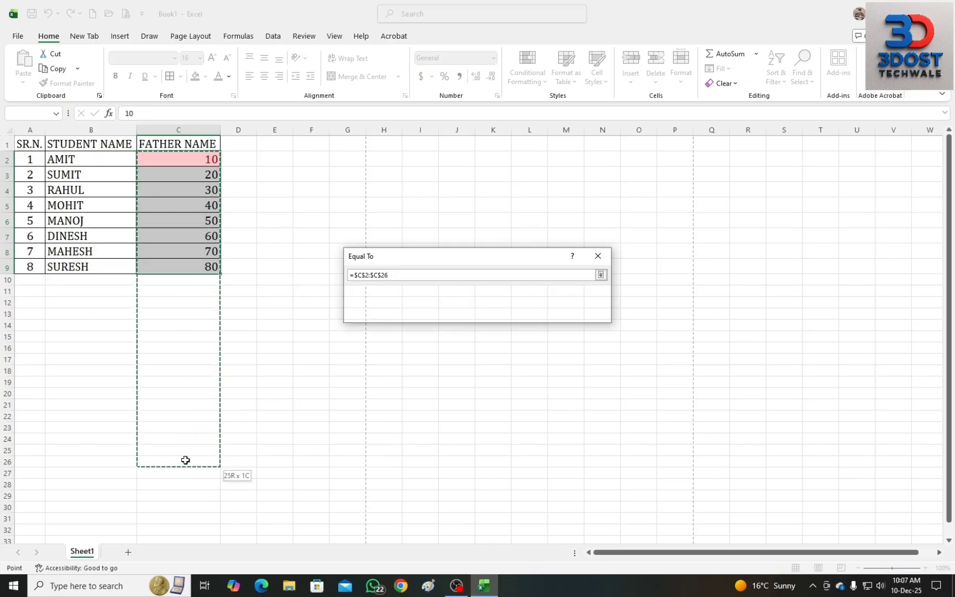
key("Escape")
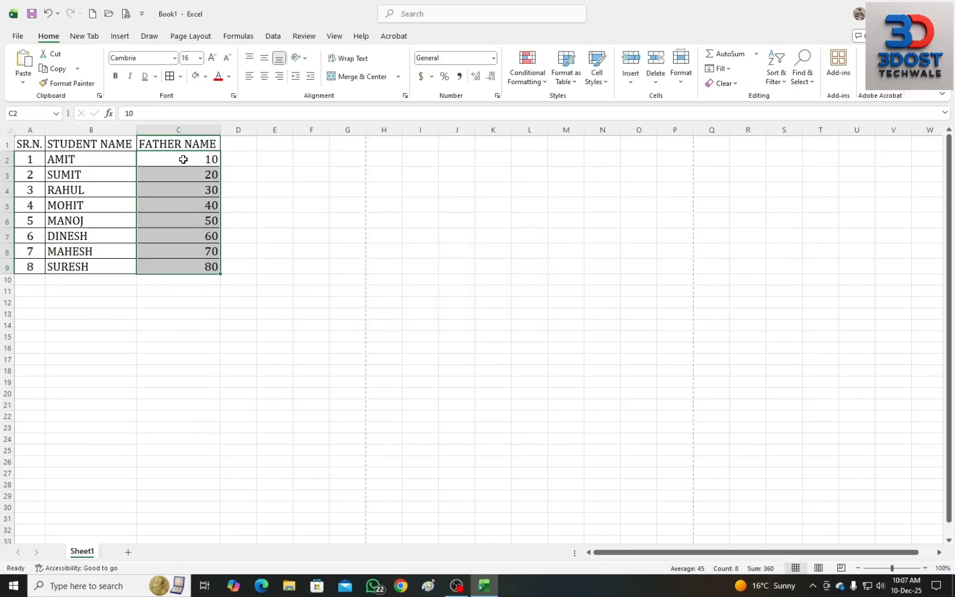
- Preview a green gradient data bar on C2 and look over the color scale choices without applying any
left_click(184, 159)
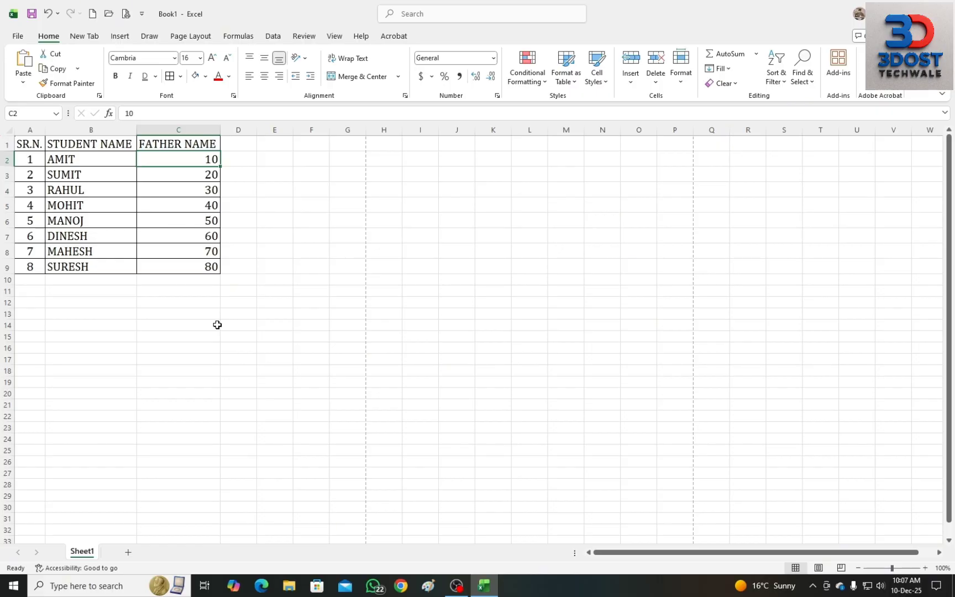
left_click(543, 82)
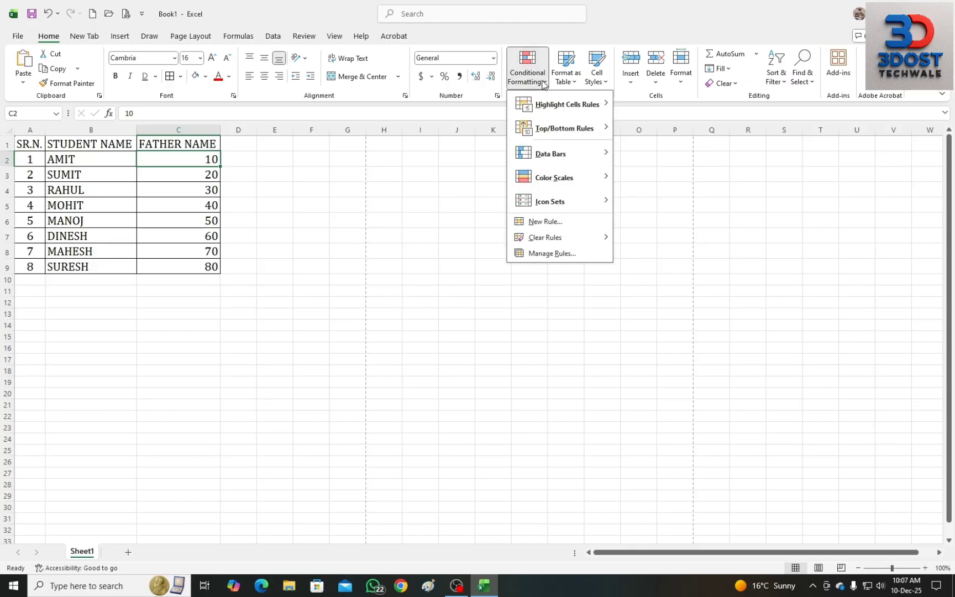
mouse_move(592, 156)
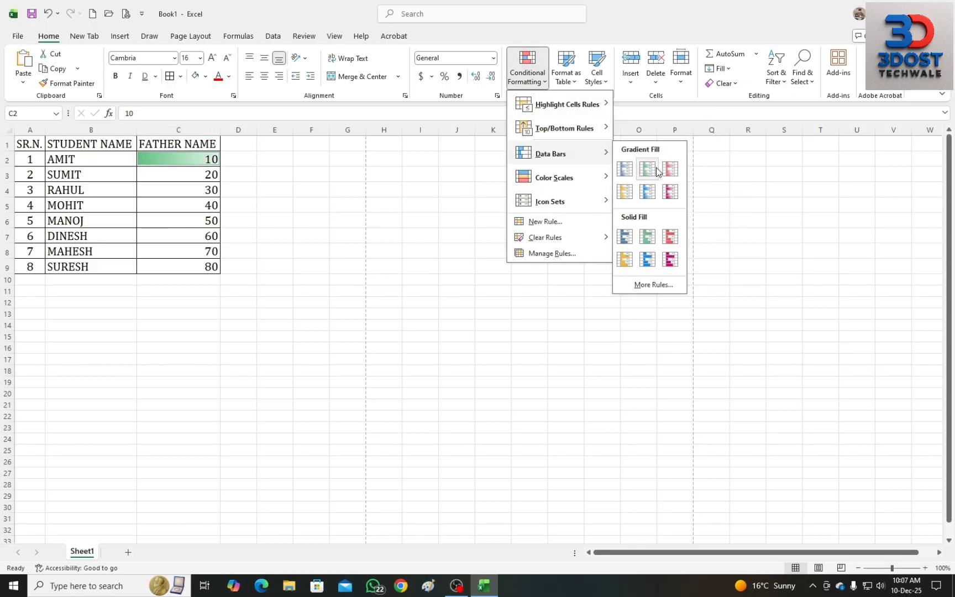
mouse_move(606, 179)
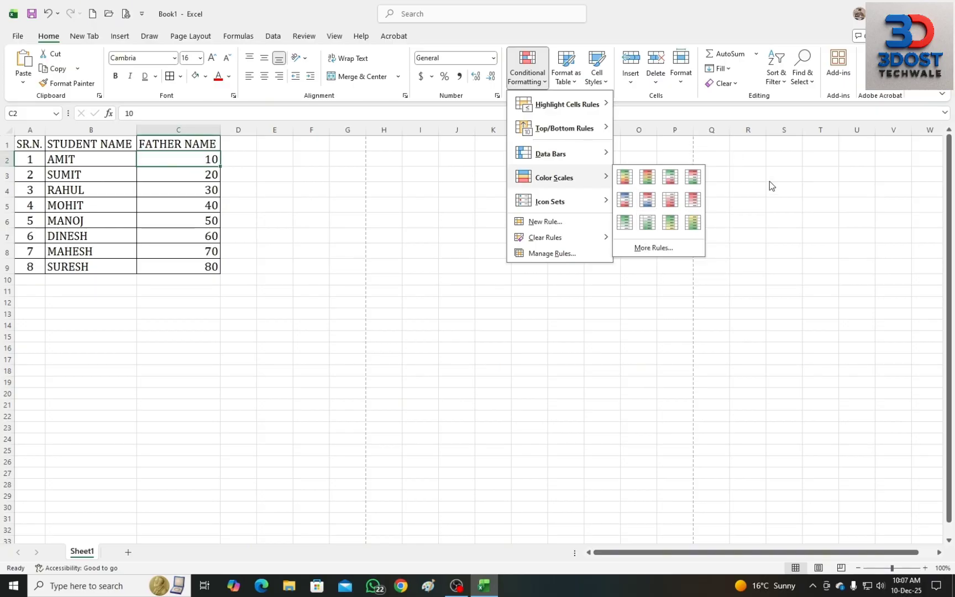
left_click(786, 206)
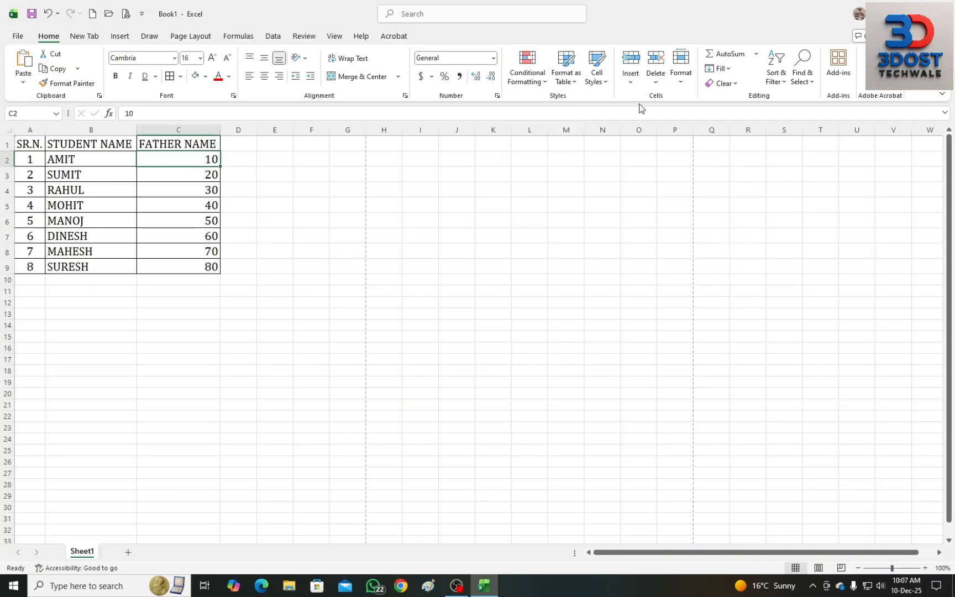
- Format A1:C9 as a table with headers in the light table style with a solid green header
left_click(570, 80)
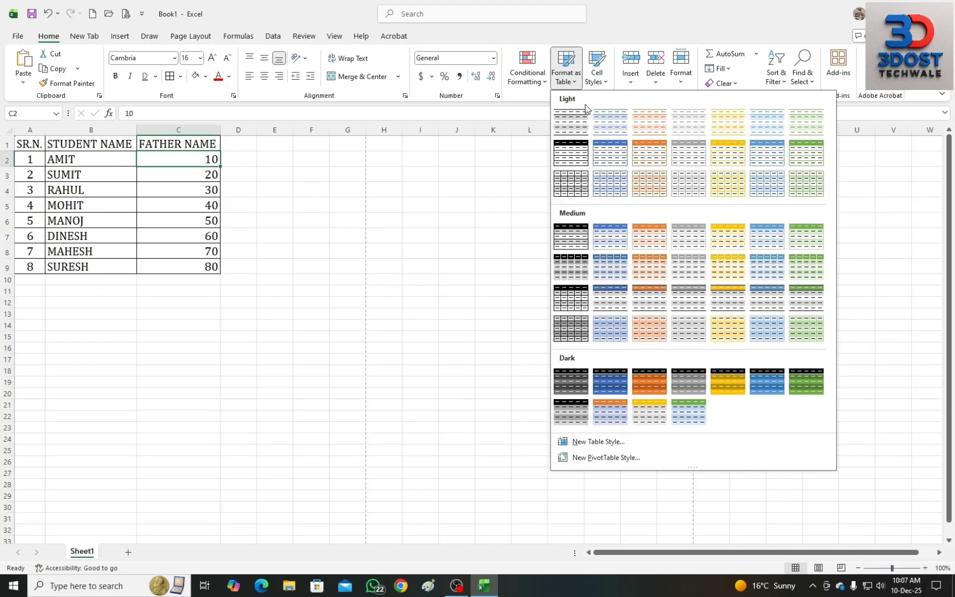
left_click(32, 144)
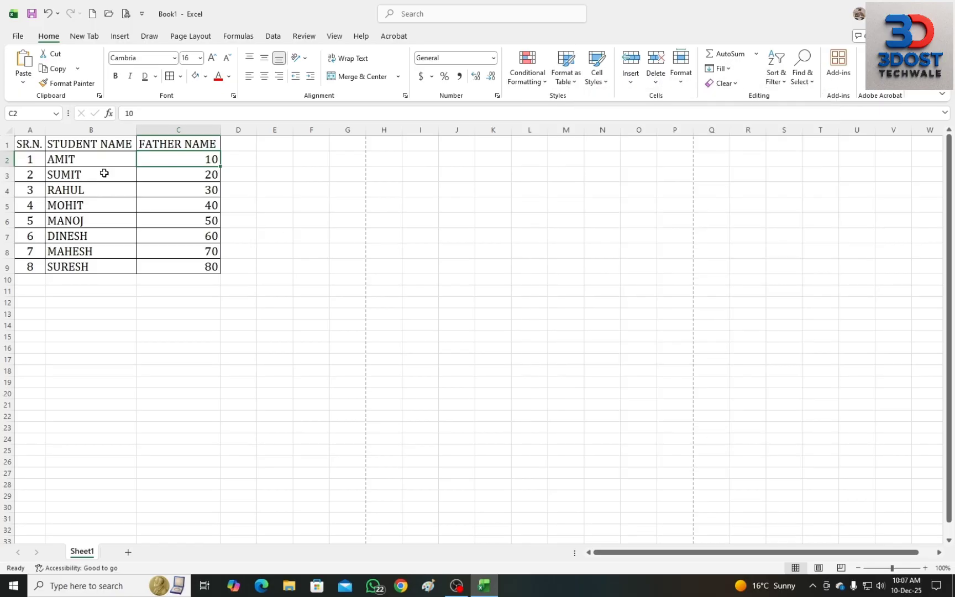
left_click_drag(24, 145, 163, 265)
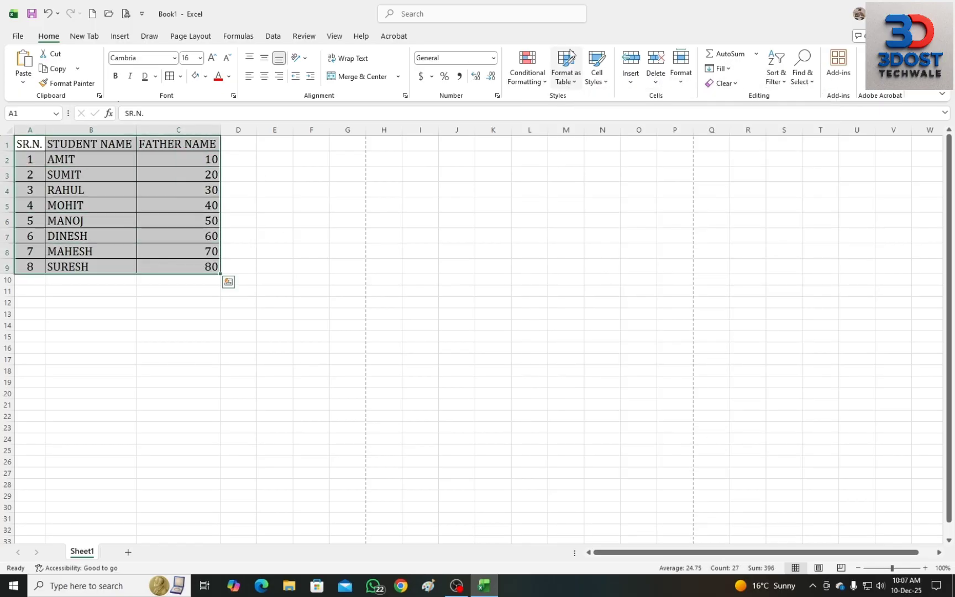
left_click(575, 83)
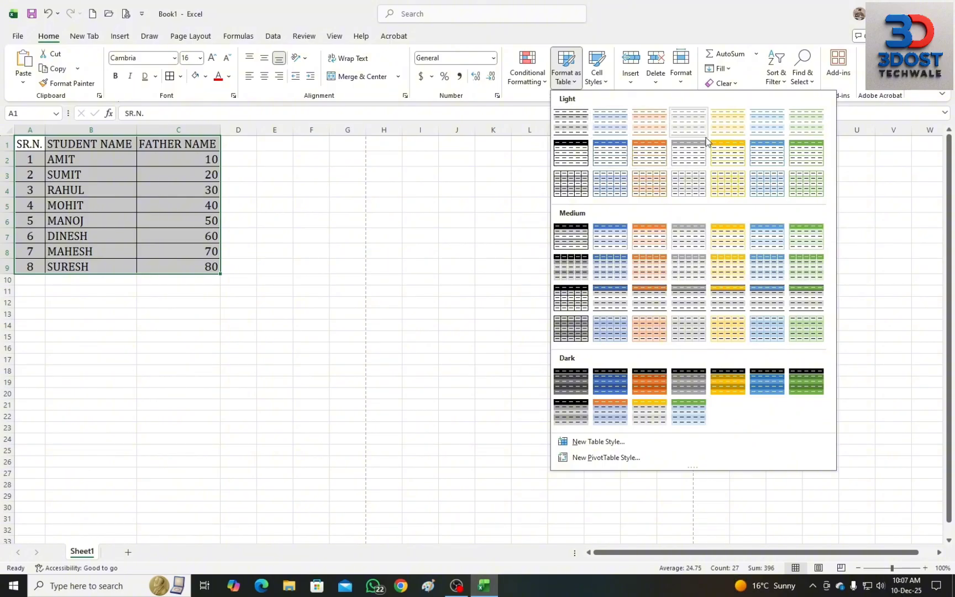
left_click(806, 161)
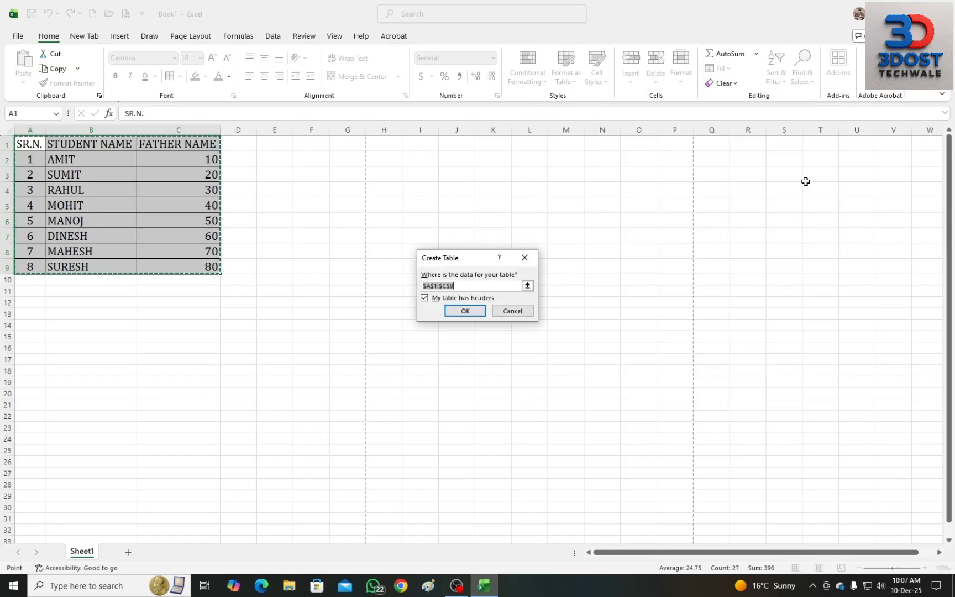
left_click(462, 311)
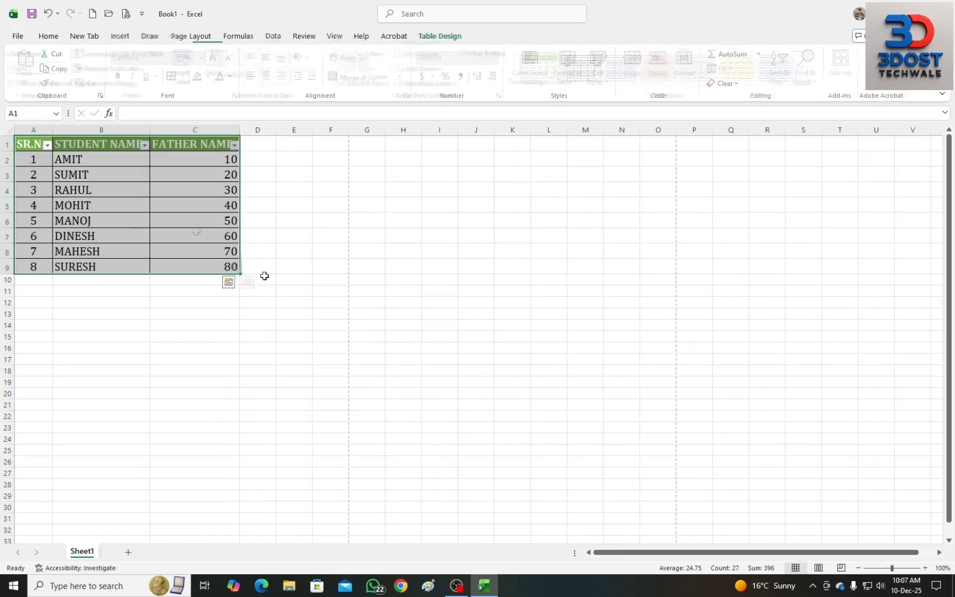
- Examine the SR.N. column's sort and filter options, and undo the table formatting
left_click_drag(111, 310, 106, 303)
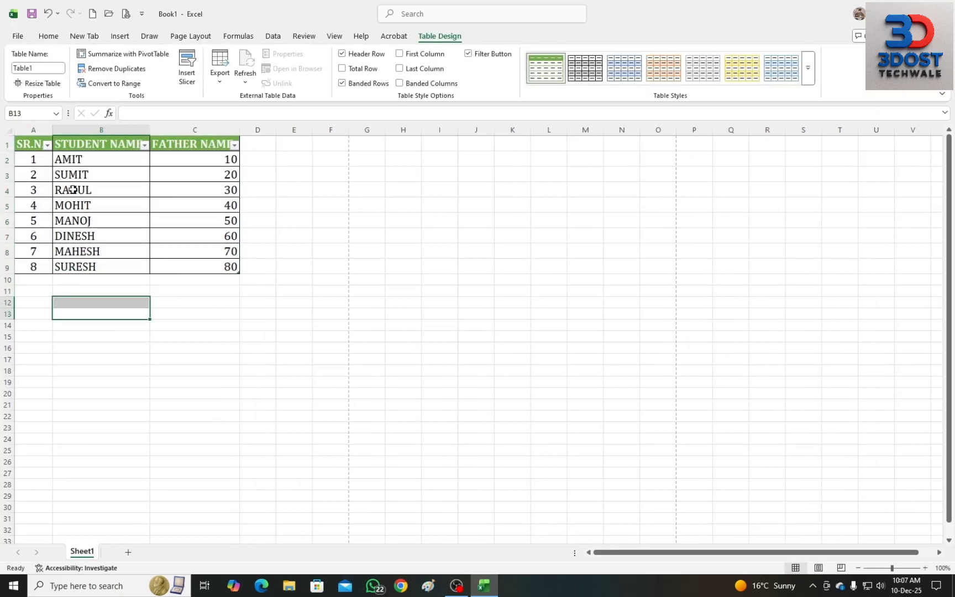
left_click(46, 145)
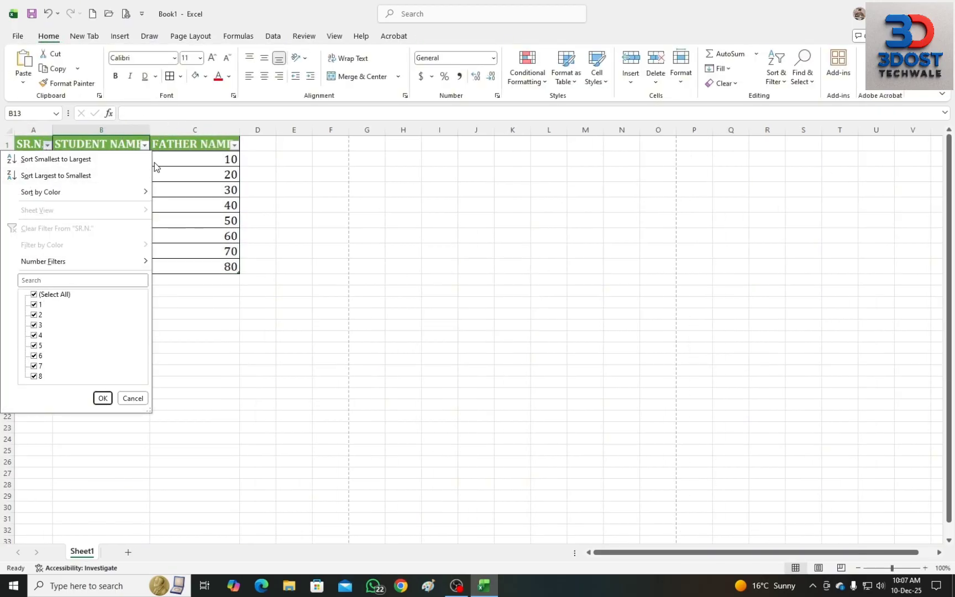
left_click(190, 180)
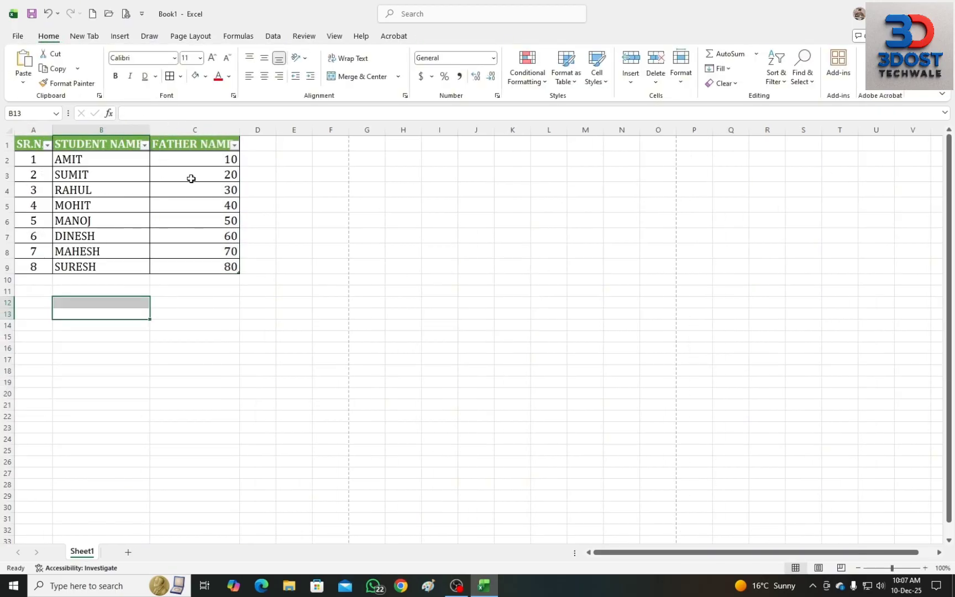
left_click(48, 147)
left_click(176, 234)
key("ctrl+z")
key("ctrl+z")
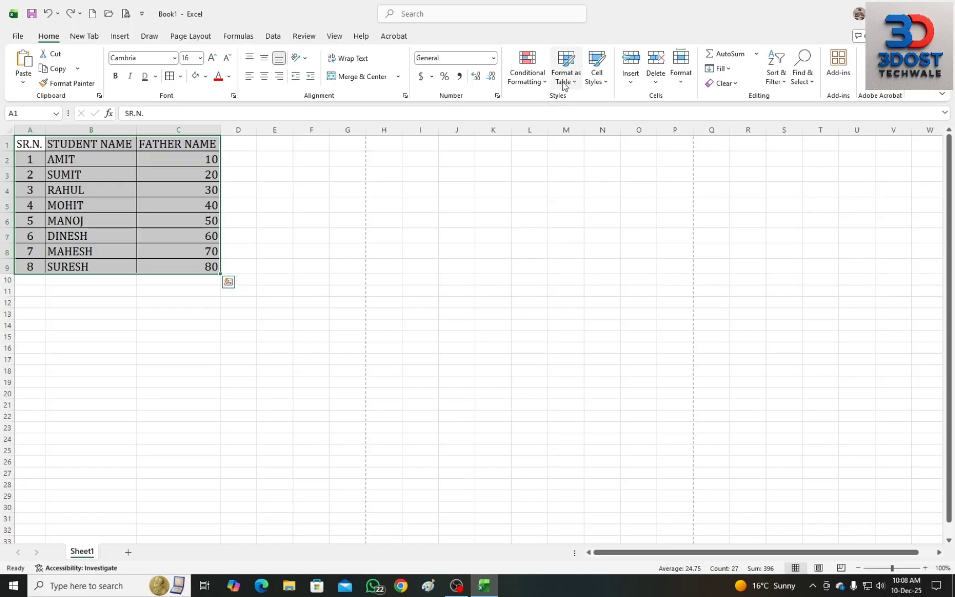
- Look over the available table styles and cell styles for A1:C9 without applying any
left_click(563, 84)
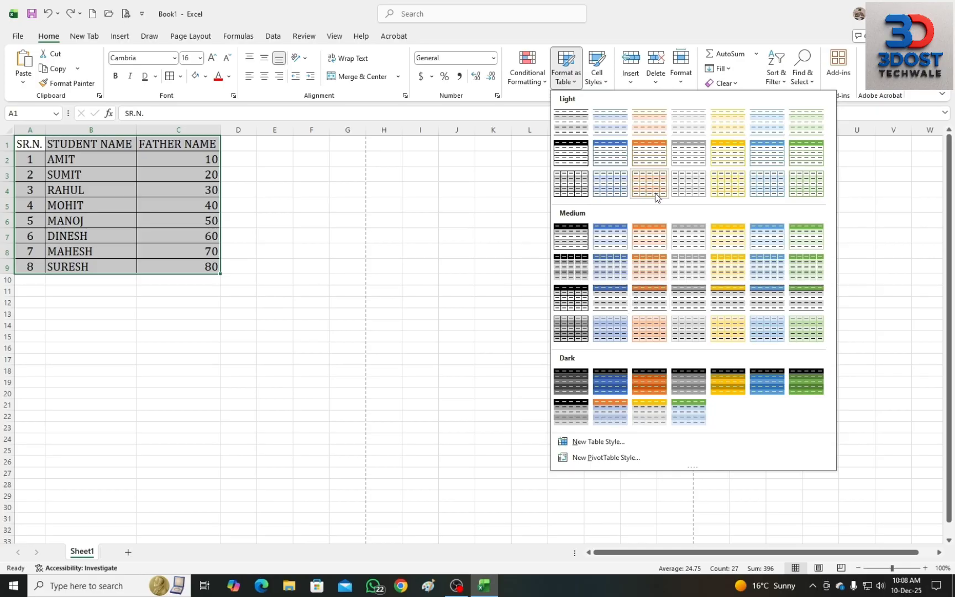
left_click(467, 238)
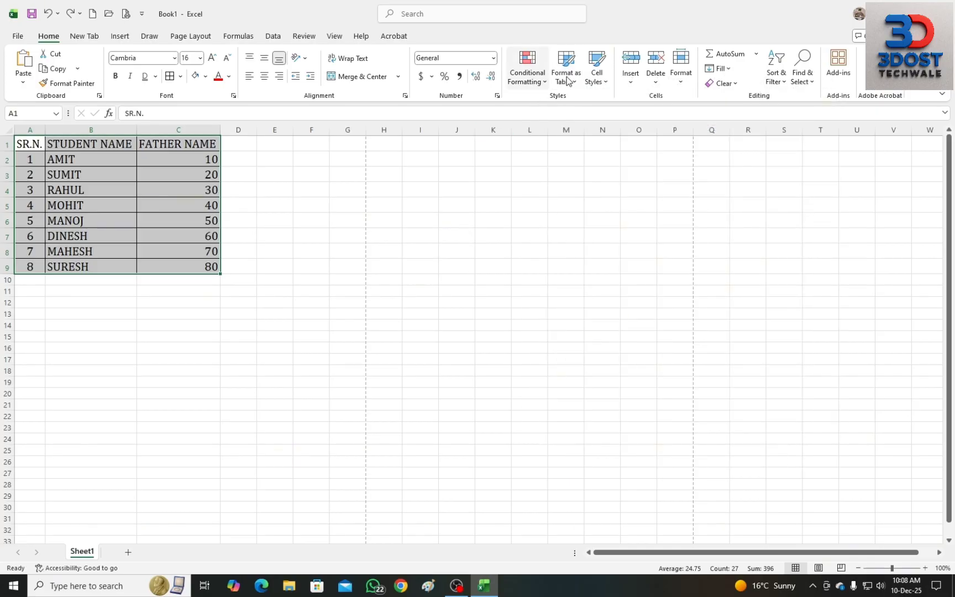
left_click(608, 82)
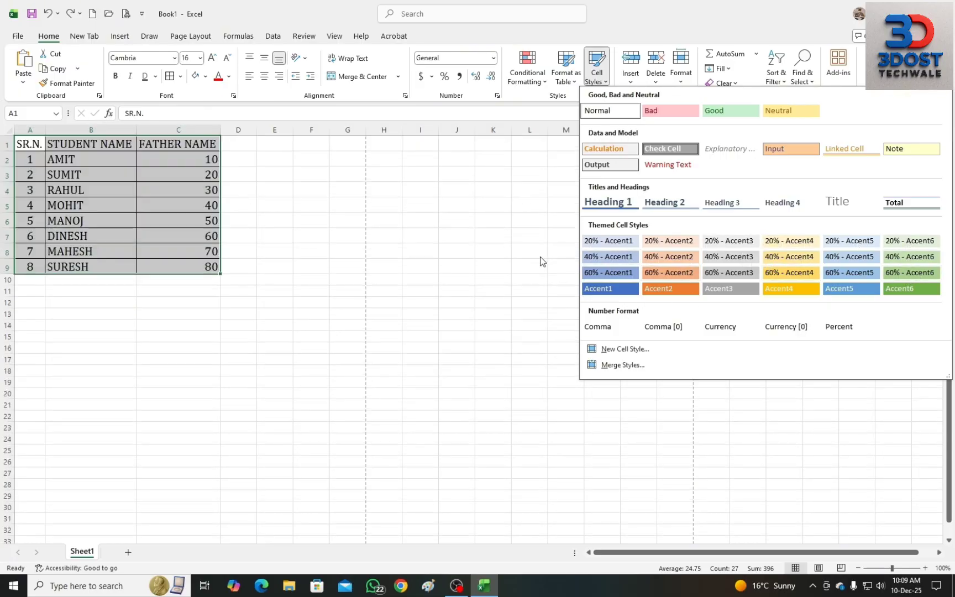
left_click(729, 272)
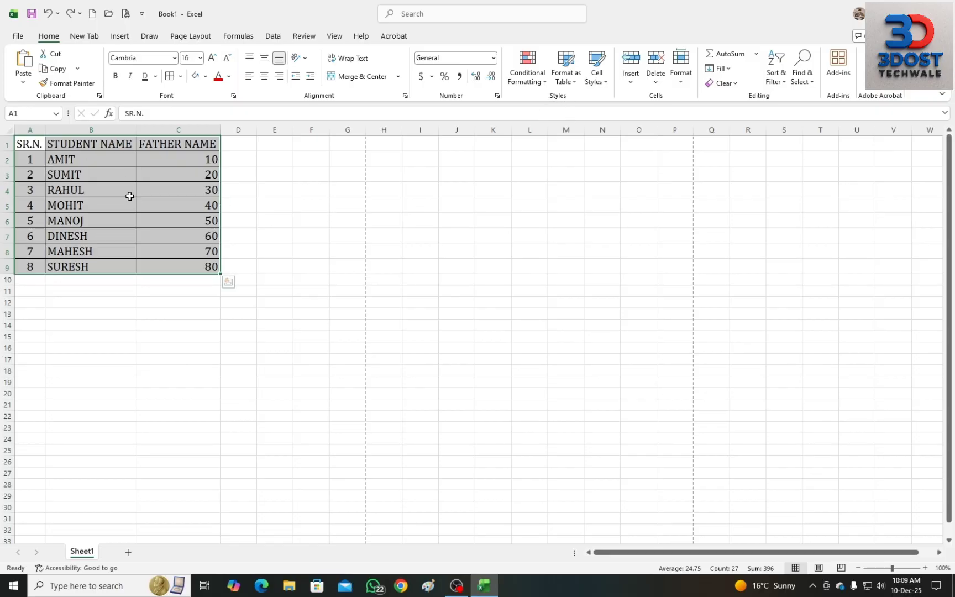
- Insert a blank column before the FATHER NAME column, and undo the insertion
left_click(631, 80)
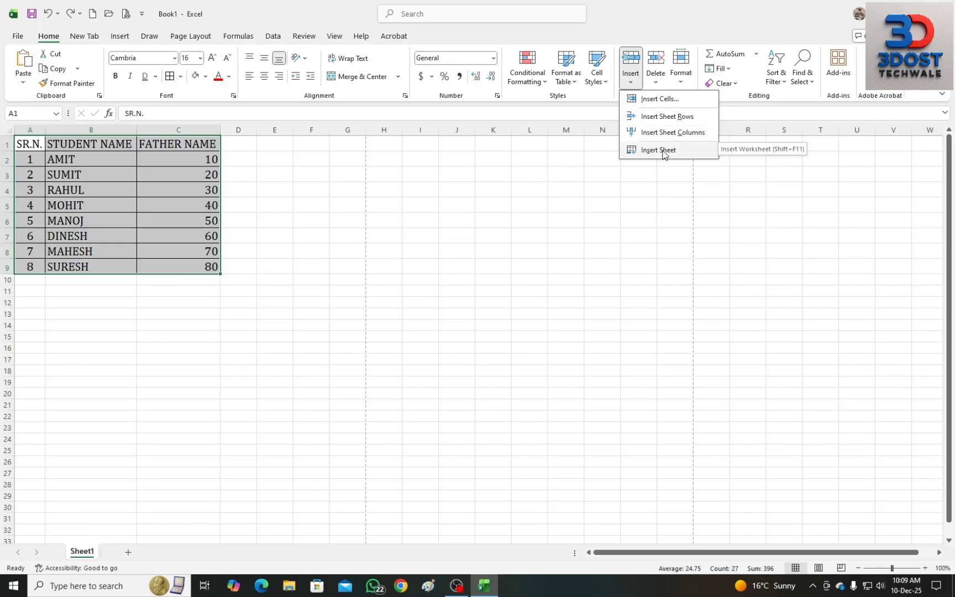
left_click(229, 282)
left_click(178, 130)
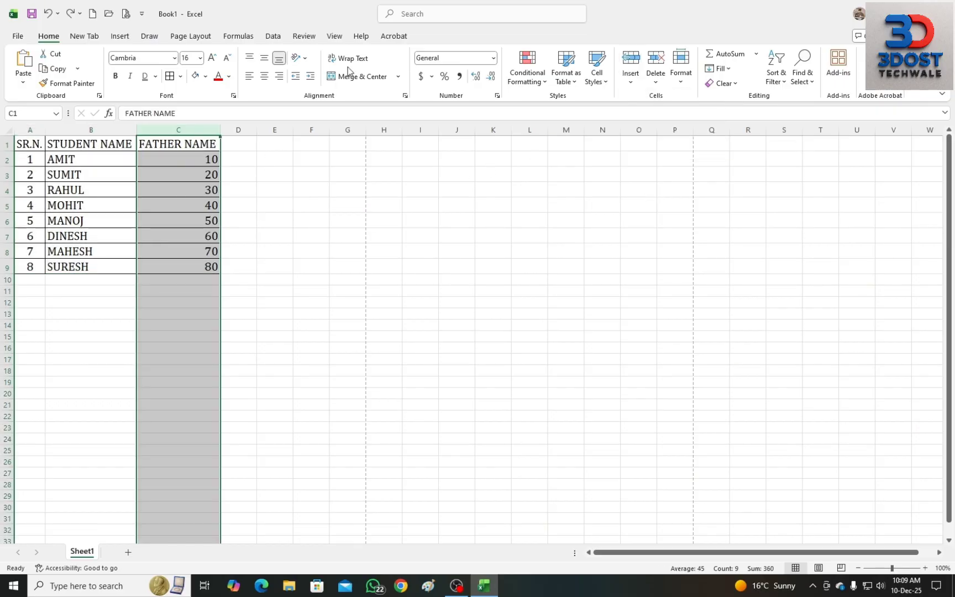
left_click(633, 86)
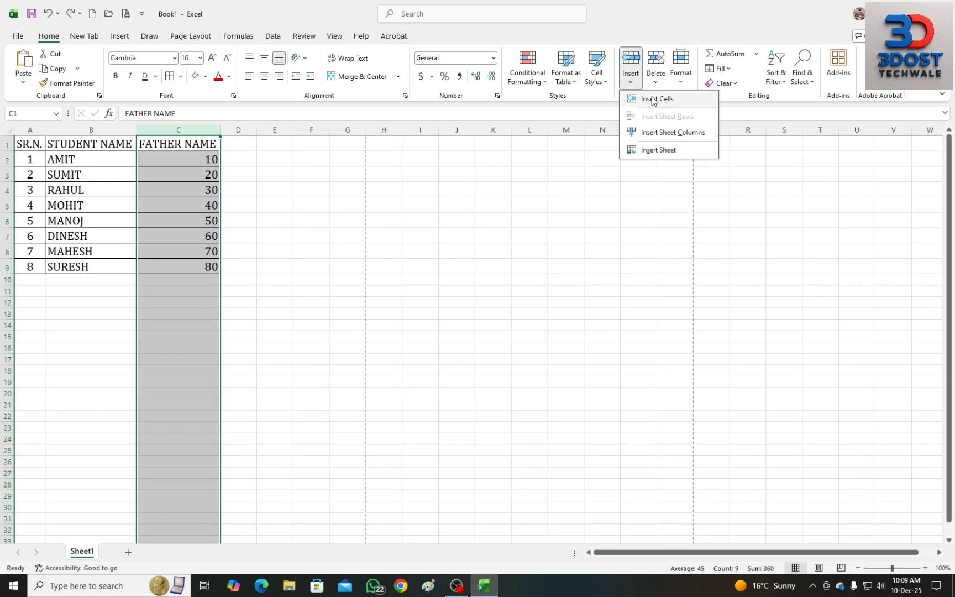
left_click(660, 102)
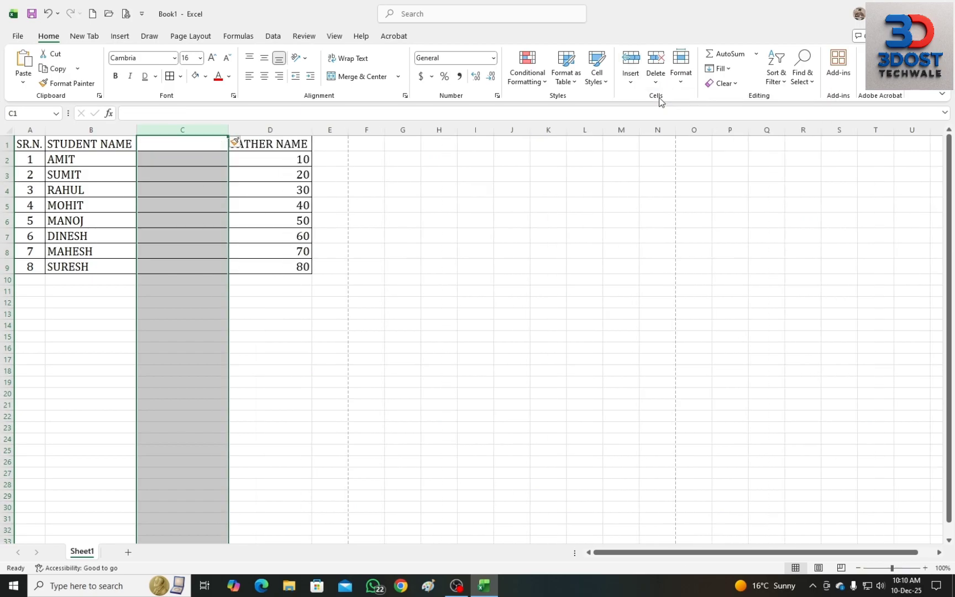
key("ctrl+z")
- Insert a blank sheet row above row 3, and undo the insertion
left_click(631, 84)
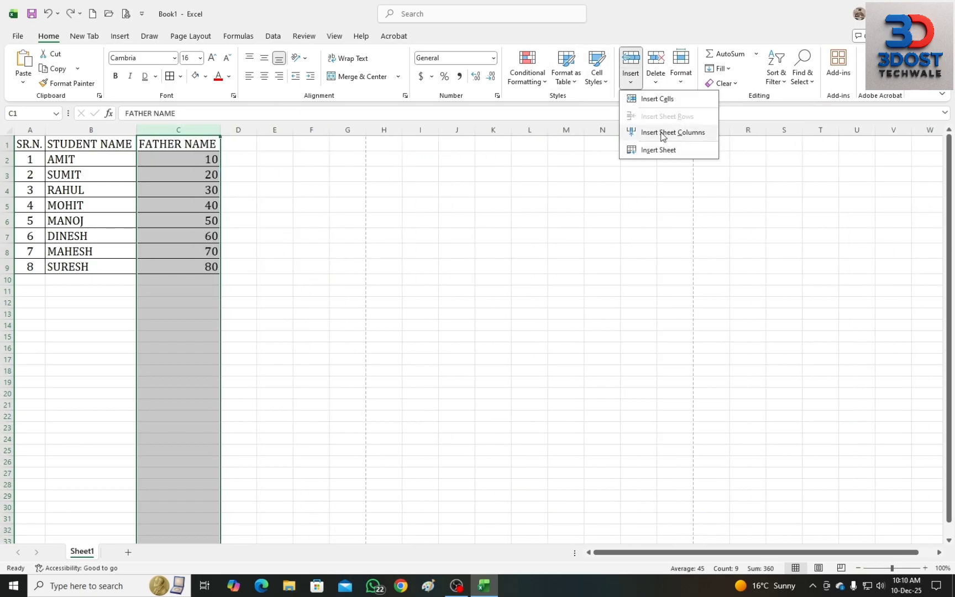
left_click(232, 240)
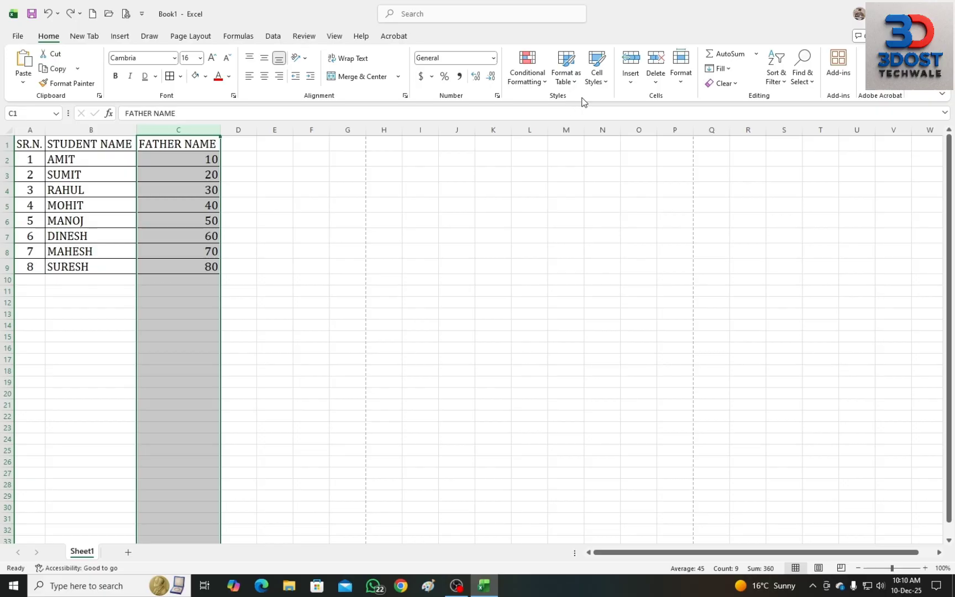
left_click(632, 83)
left_click(4, 202)
left_click(7, 175)
left_click(630, 80)
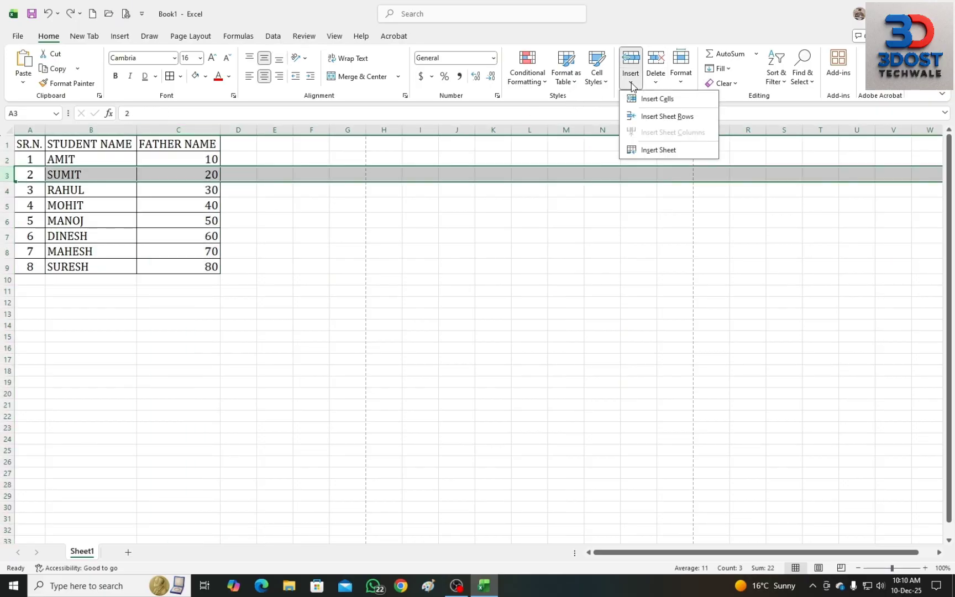
left_click(663, 117)
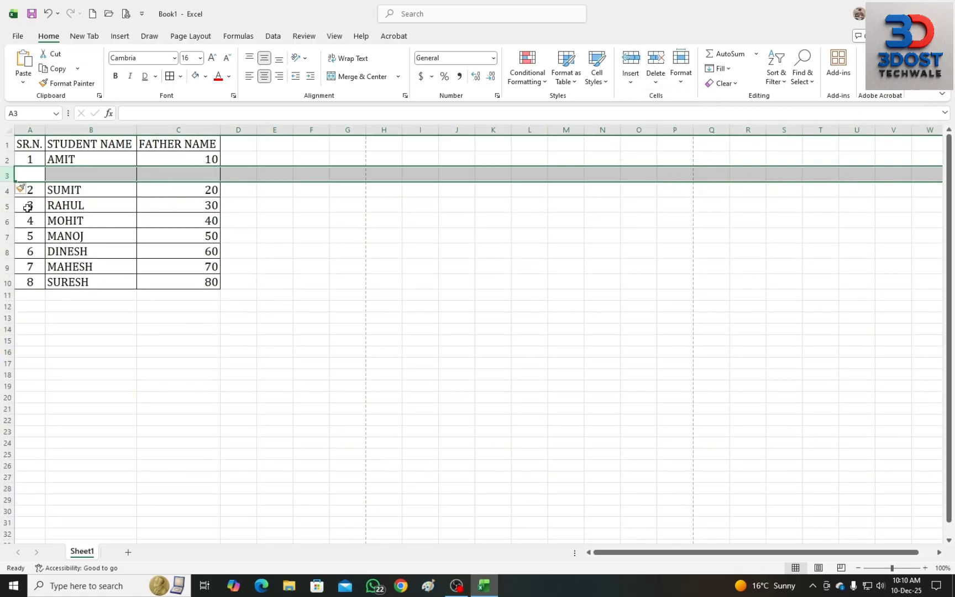
key("ctrl+z")
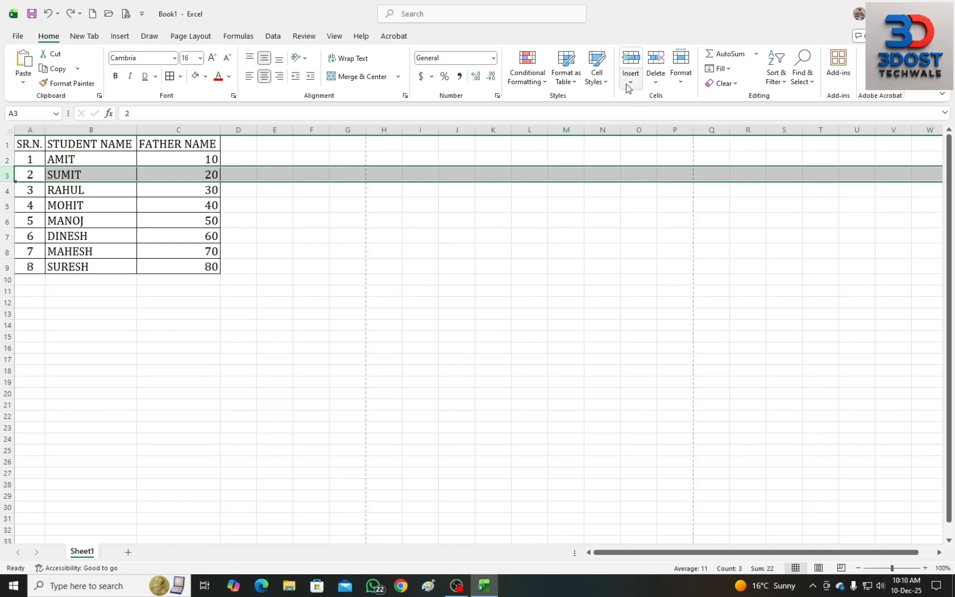
- Look over the delete options for row 3 and cell B3 without deleting anything
left_click(656, 81)
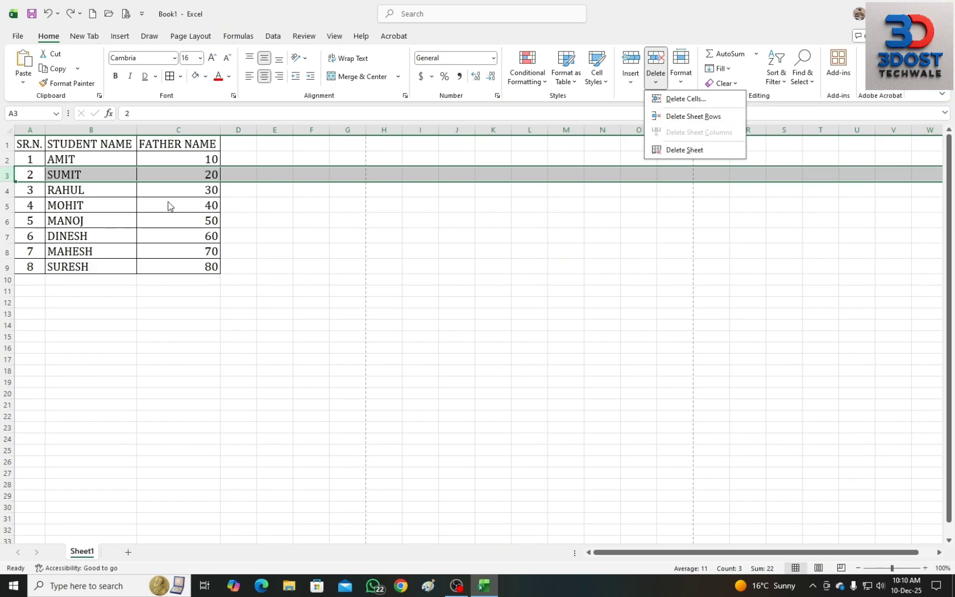
left_click(90, 174)
left_click(81, 174)
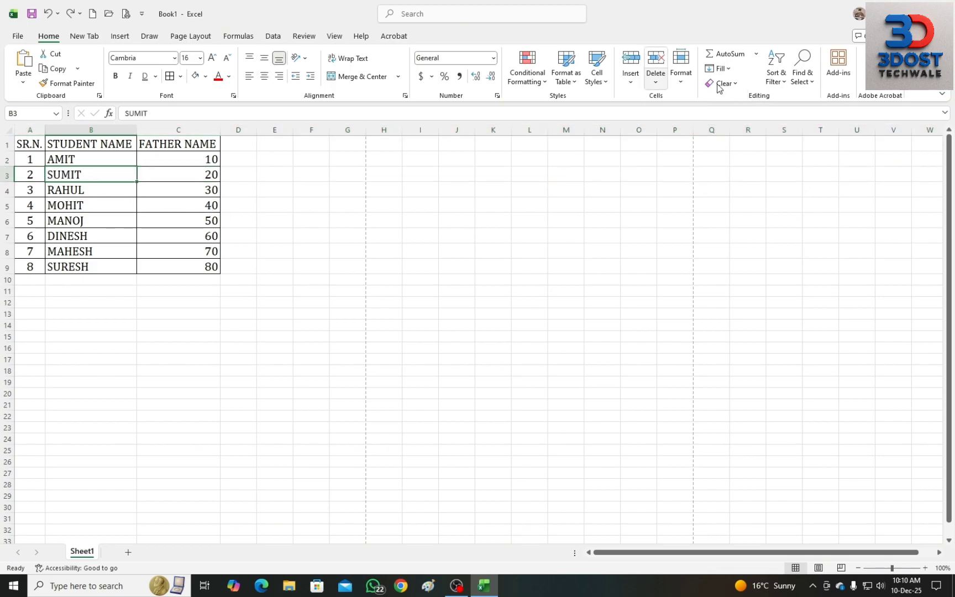
left_click(655, 80)
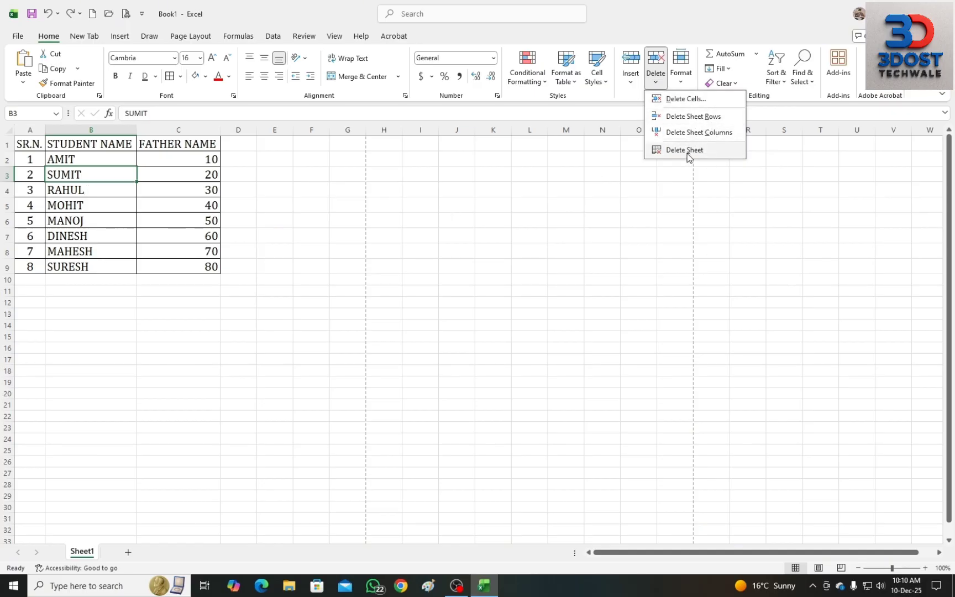
left_click(87, 555)
- Set the row height of A1:C9 to 30, and undo the change
left_click(58, 237)
mouse_move(21, 149)
left_mouse_down()
mouse_move(247, 277)
mouse_move(210, 266)
left_mouse_up()
left_click(681, 75)
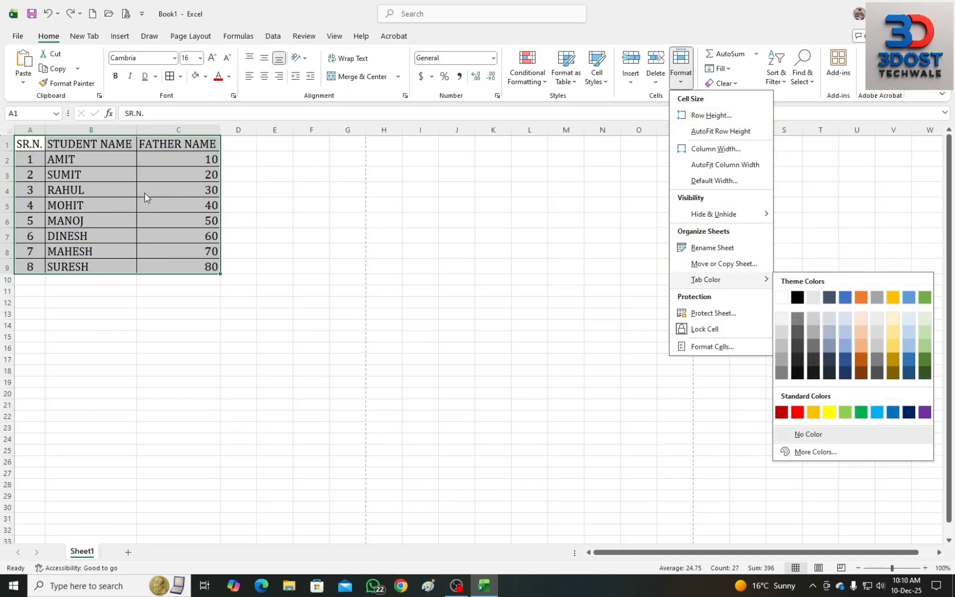
left_click(710, 116)
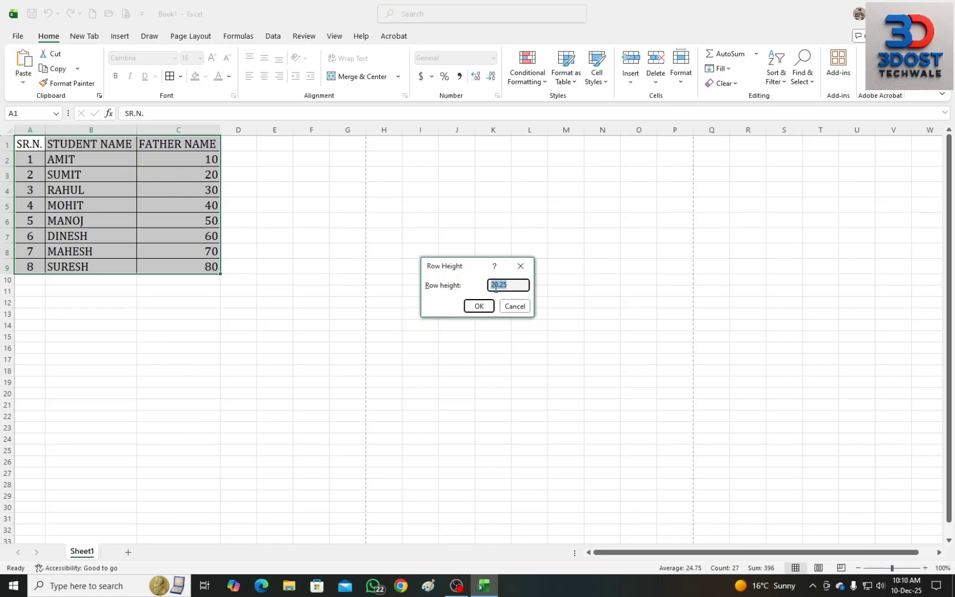
type("30")
left_click(478, 306)
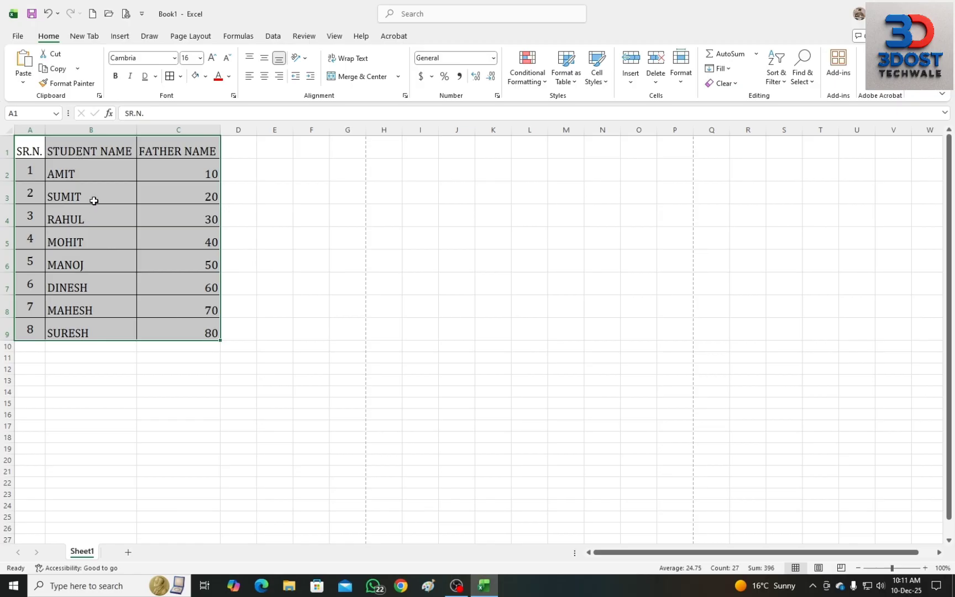
key("ctrl+z")
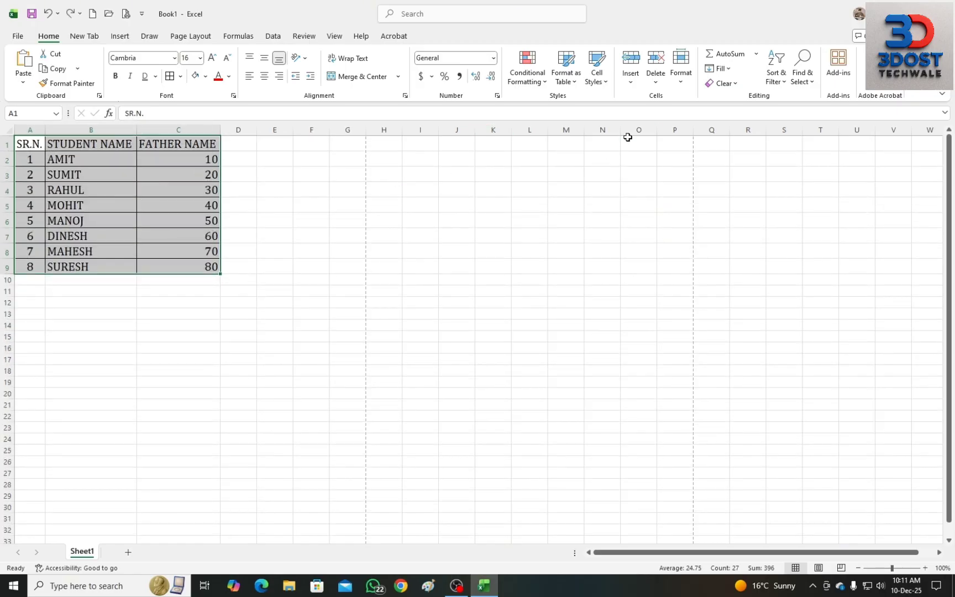
- AutoFit the row height of A1:C9
left_click(681, 78)
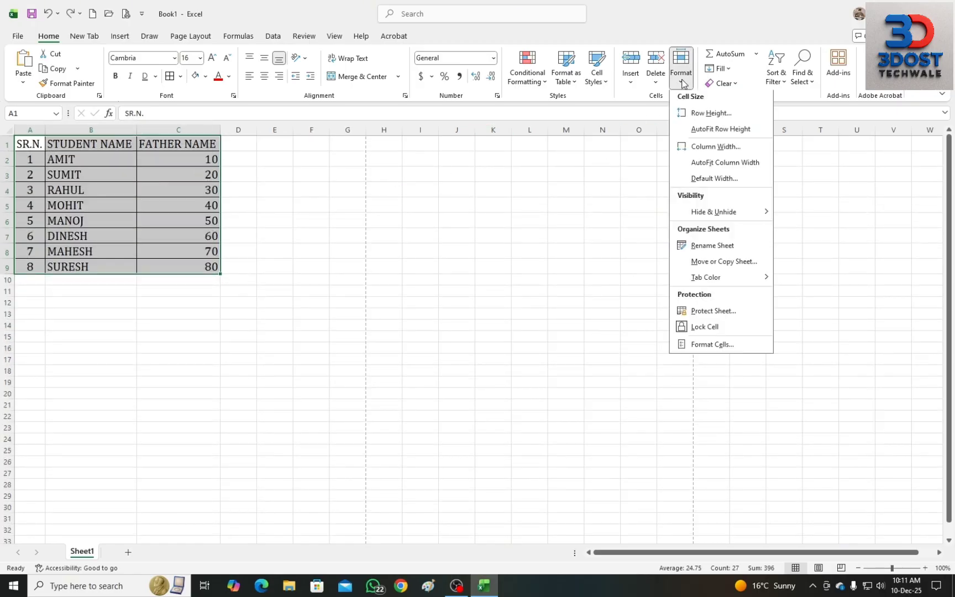
left_click(720, 133)
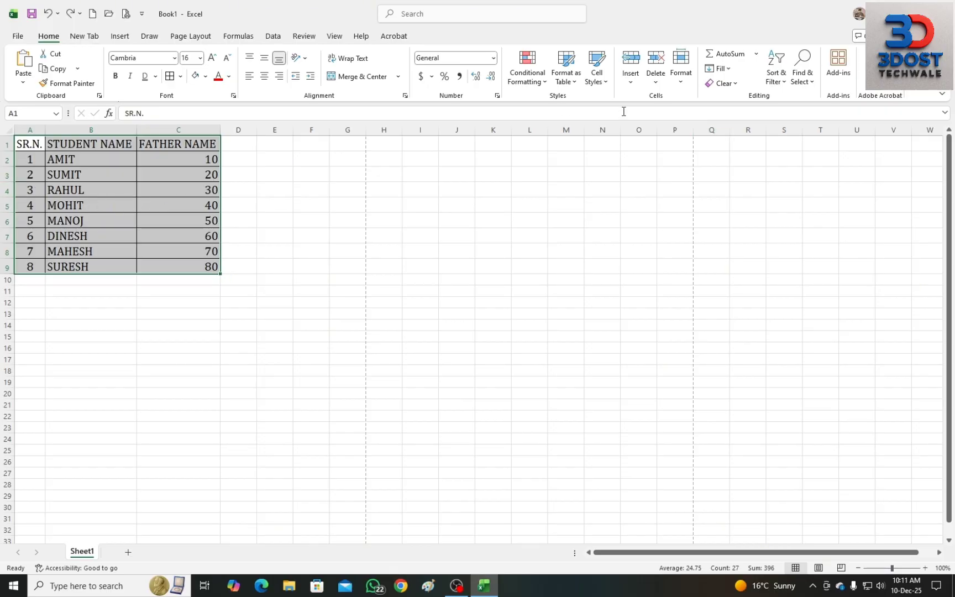
- Set the column width of A1:C9 to 40, and undo the change
left_click(684, 84)
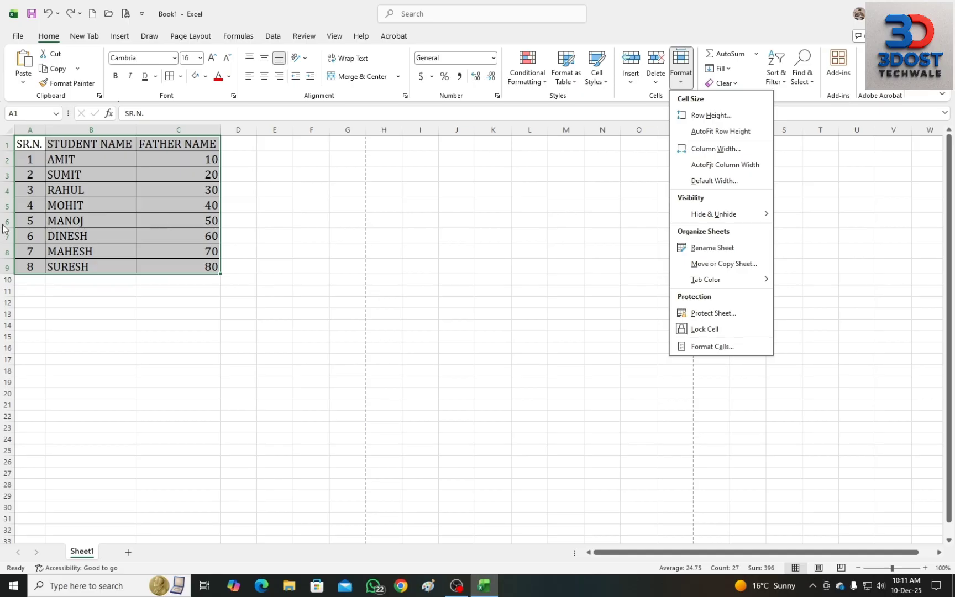
left_click(685, 149)
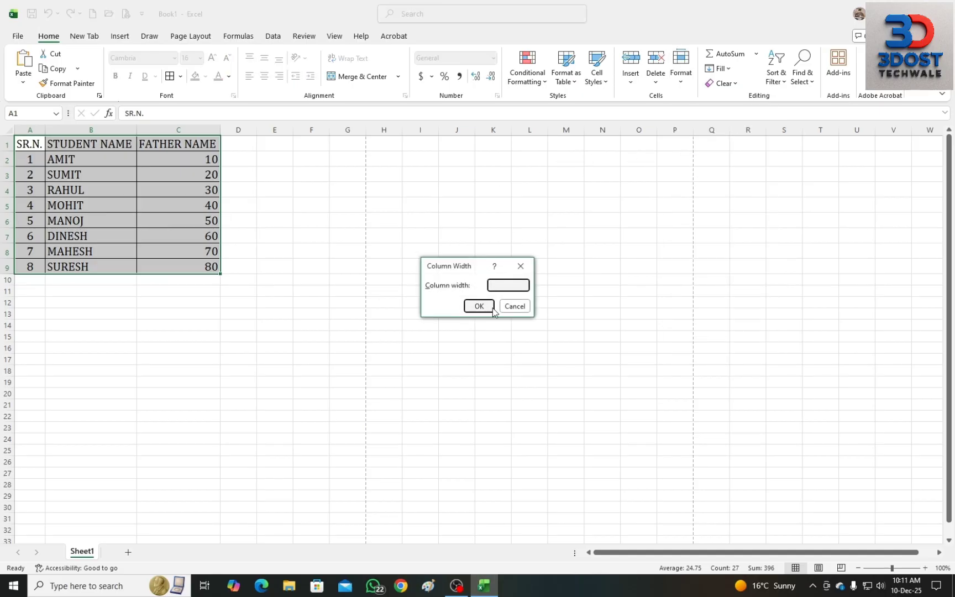
type("40")
key("Return")
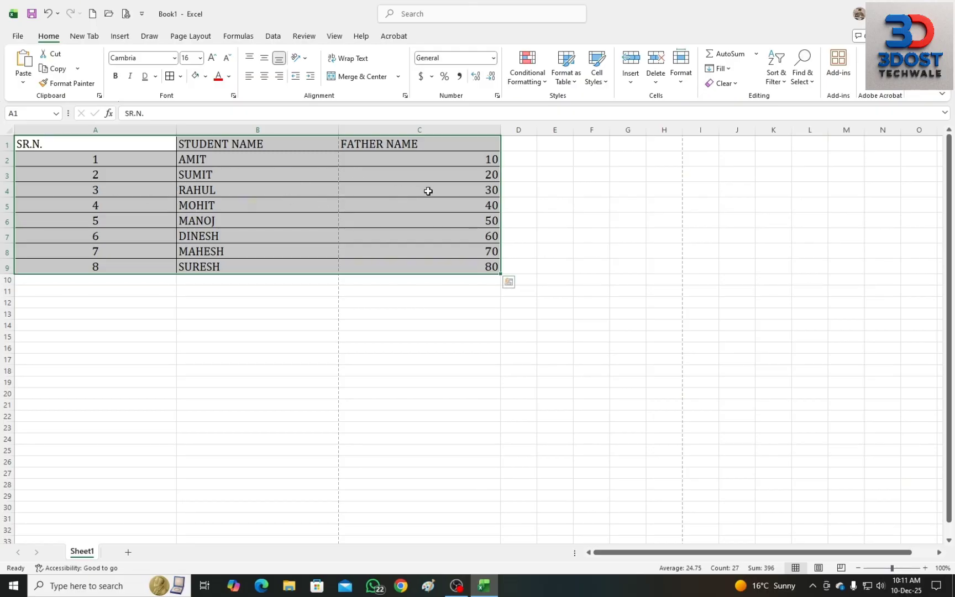
key("ctrl+z")
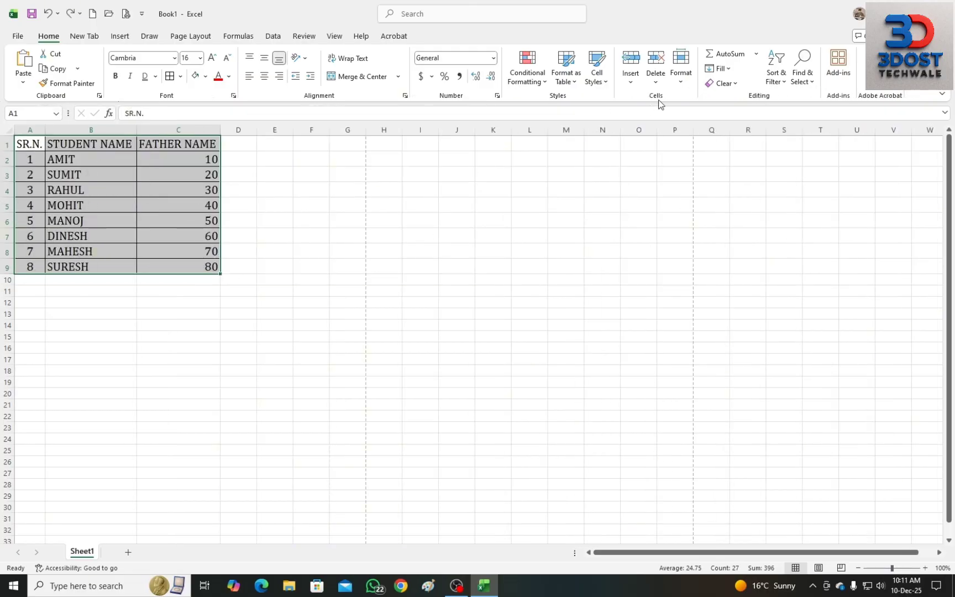
- Examine the cell format choices and the sheet protection permissions without protecting the sheet
left_click(681, 66)
mouse_move(734, 217)
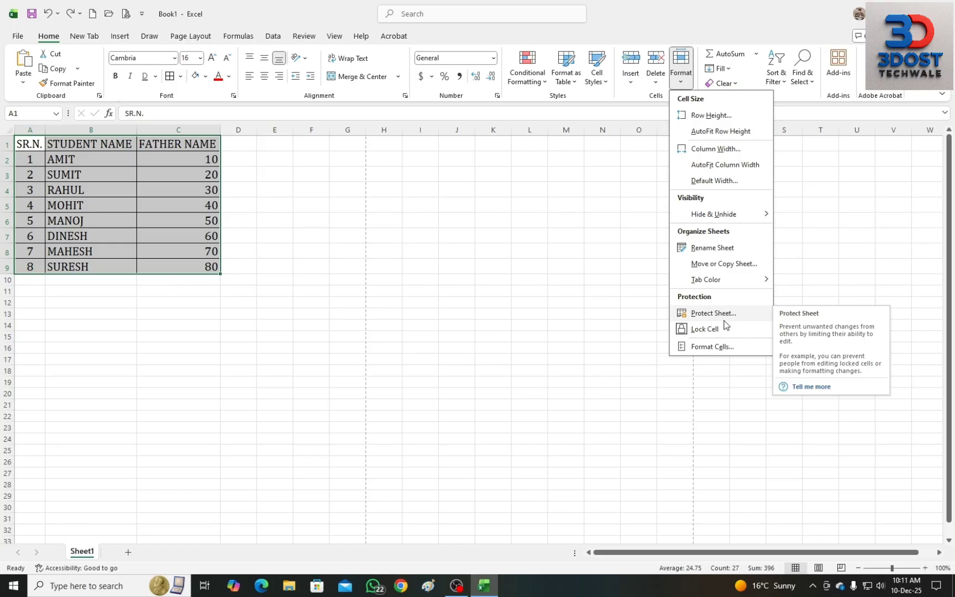
left_click(712, 313)
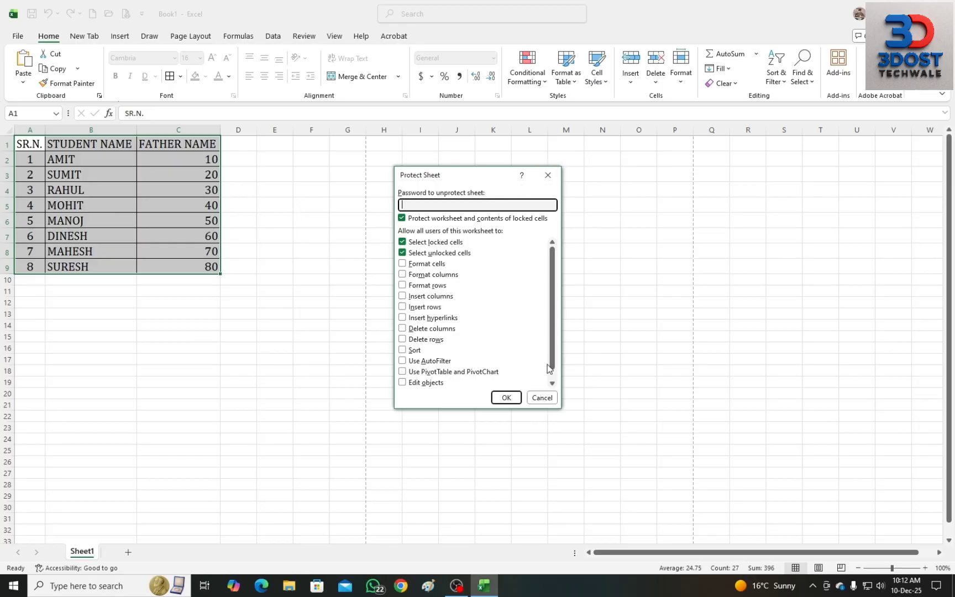
left_click(541, 398)
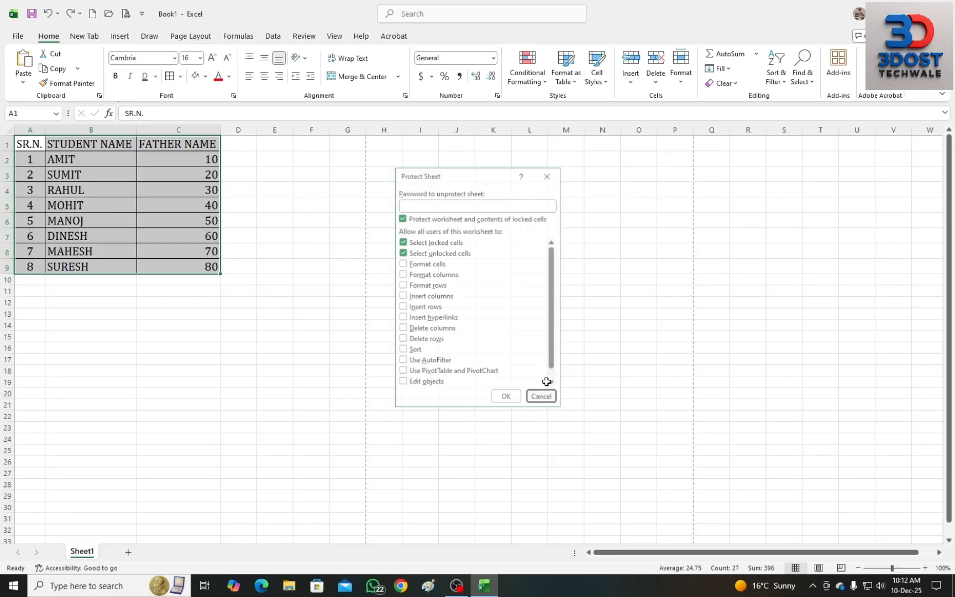
left_click(686, 82)
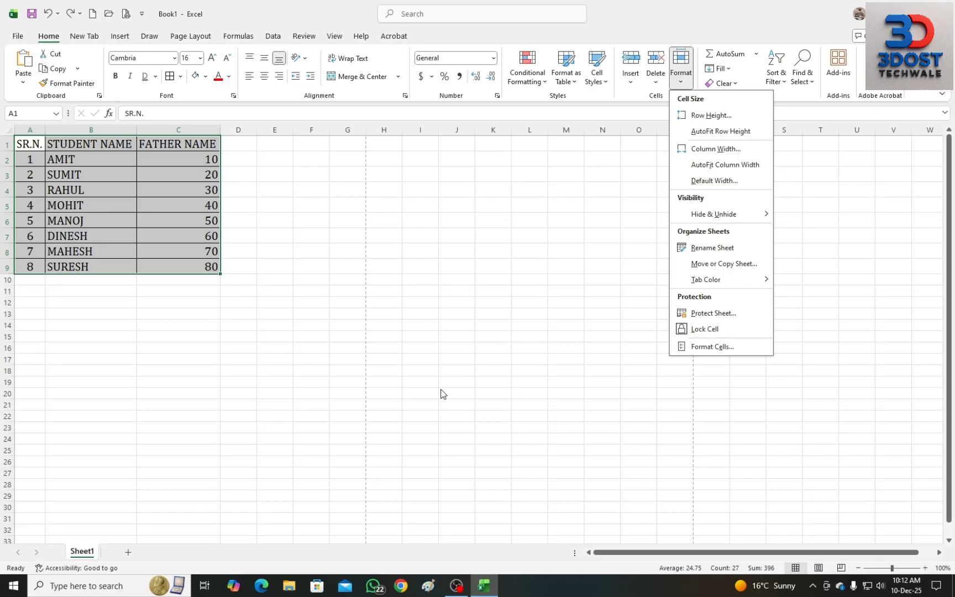
left_click(792, 134)
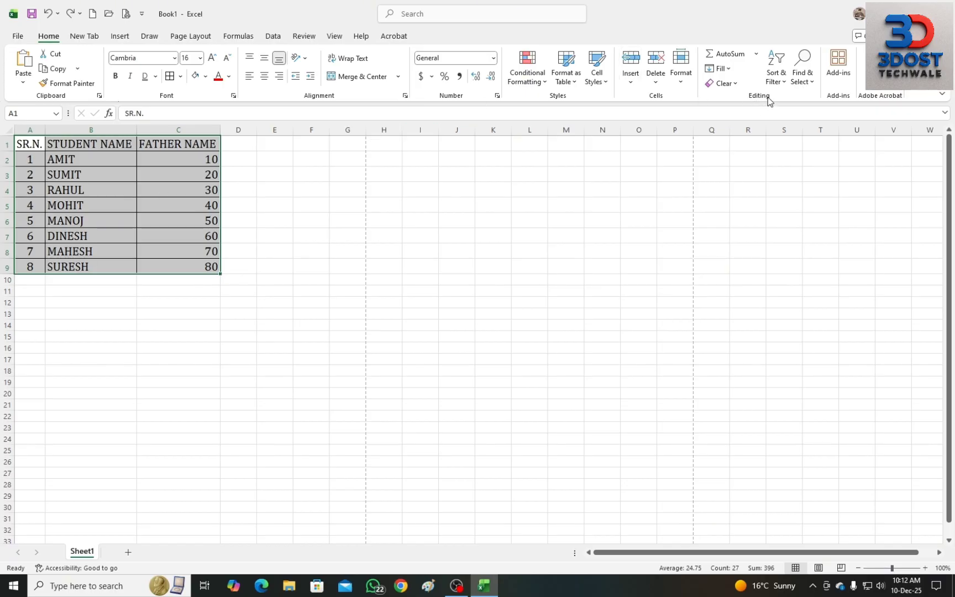
- Look over the AutoSum choices and the function list for C2:C9 without inserting a function
left_click_drag(209, 159, 209, 266)
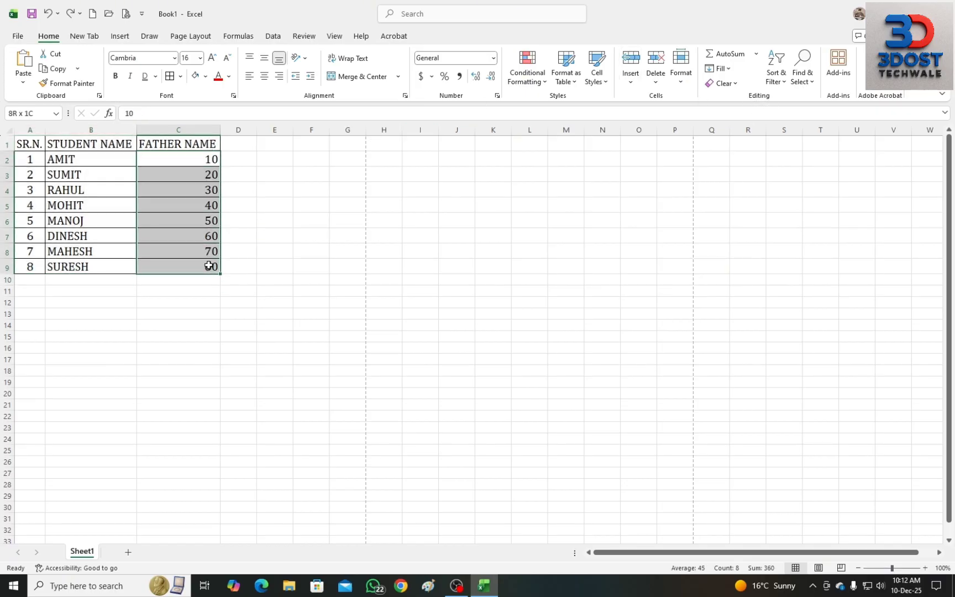
left_click(756, 54)
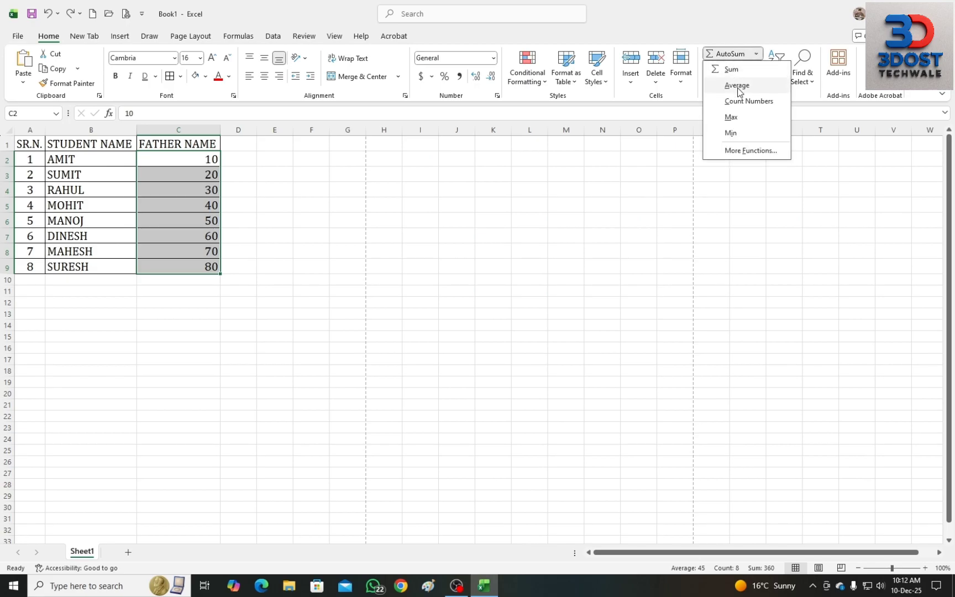
left_click(747, 150)
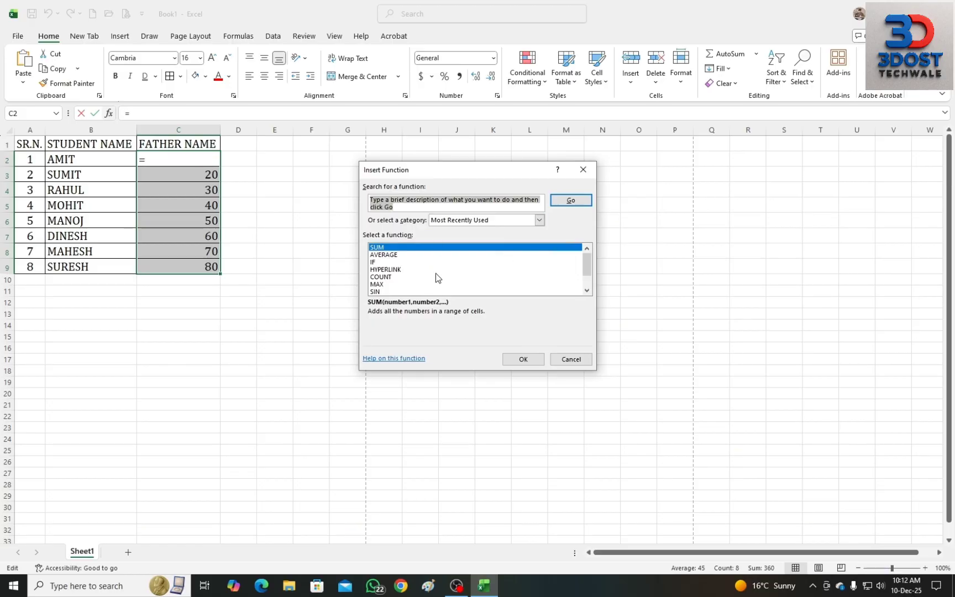
scroll(588, 266, "down", 1)
left_click(571, 359)
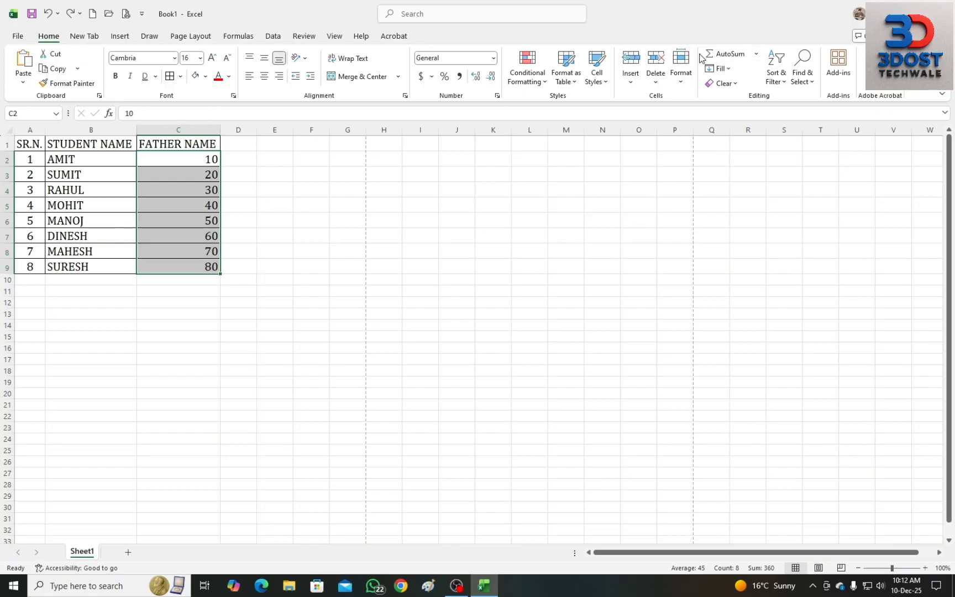
- Total C2:C9 in C10 with AutoSum, and delete the total
left_click(721, 53)
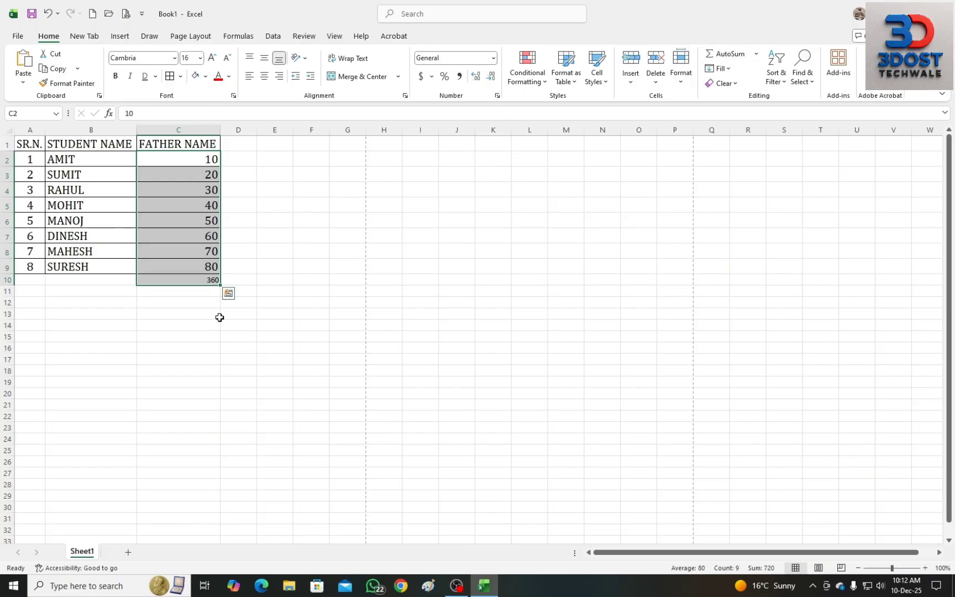
left_click(210, 336)
left_click(210, 285)
key("Delete")
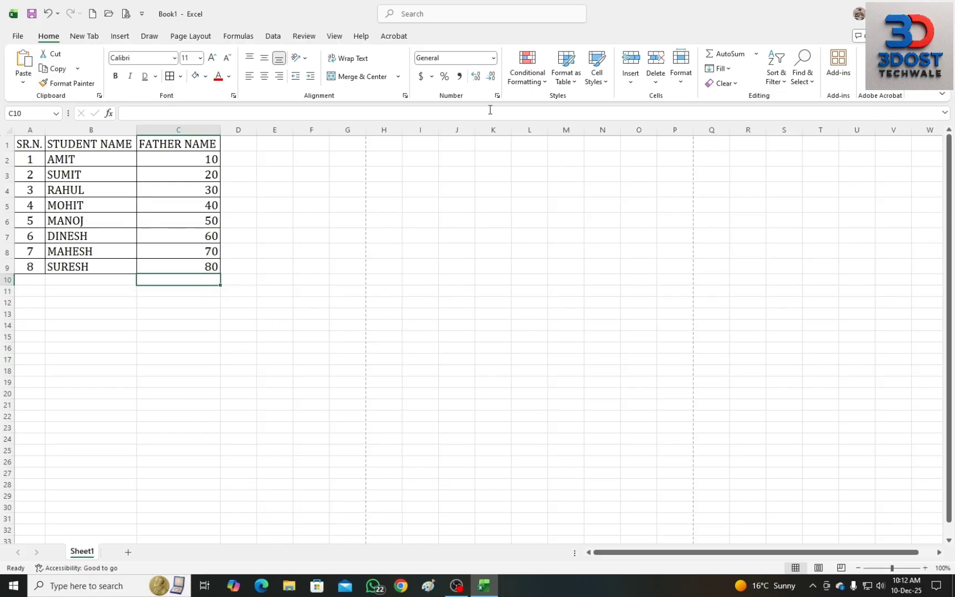
- Average C2:C9 in C10 with AutoSum's Average function, and undo the result
left_click(195, 157)
key("ctrl+shift+Down")
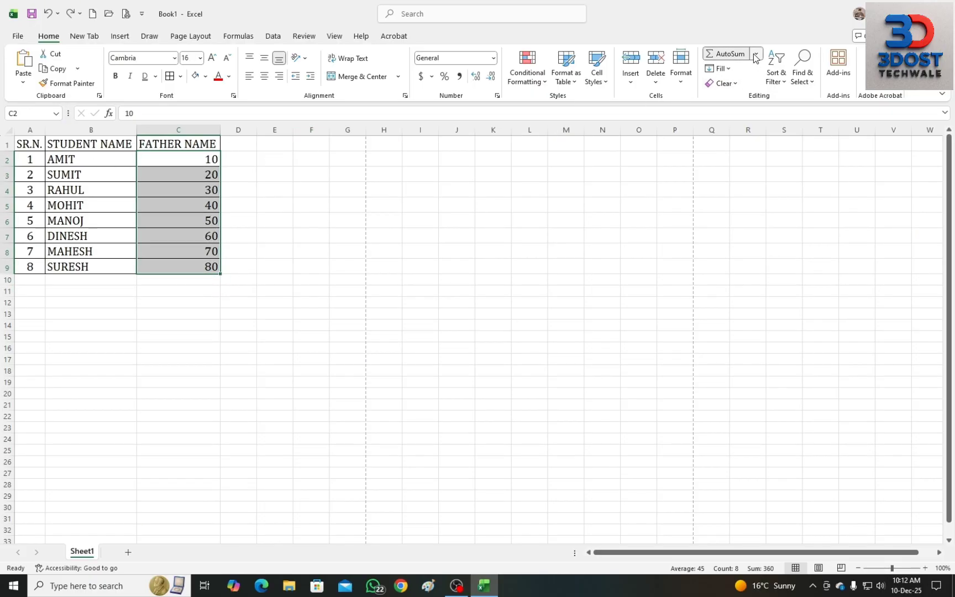
left_click(756, 53)
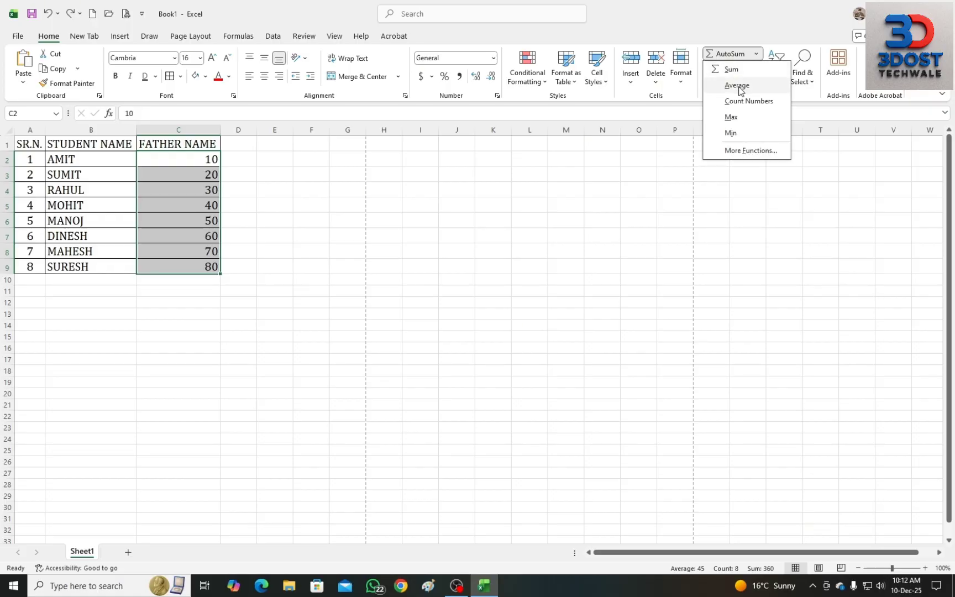
left_click(738, 87)
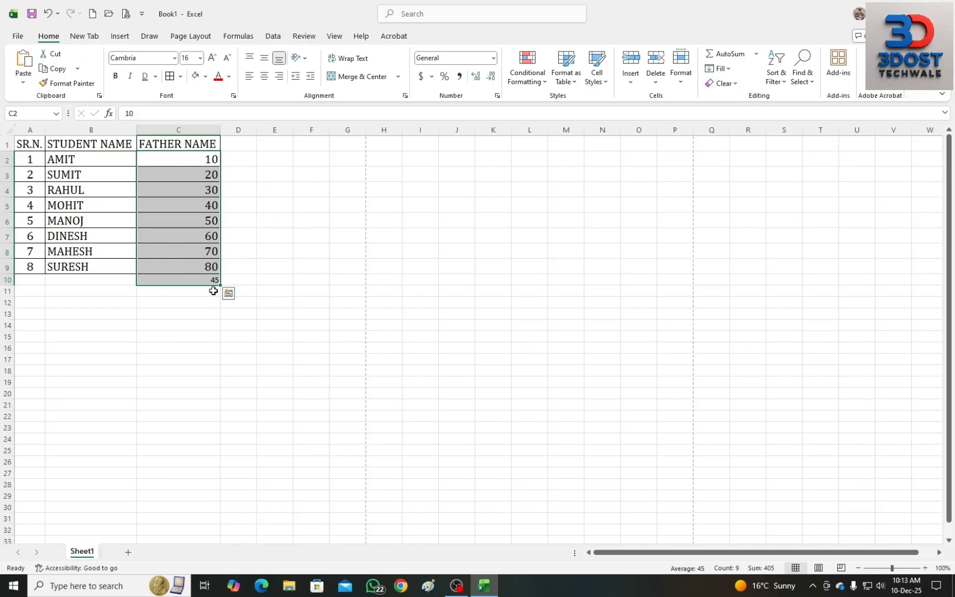
key("ctrl+z")
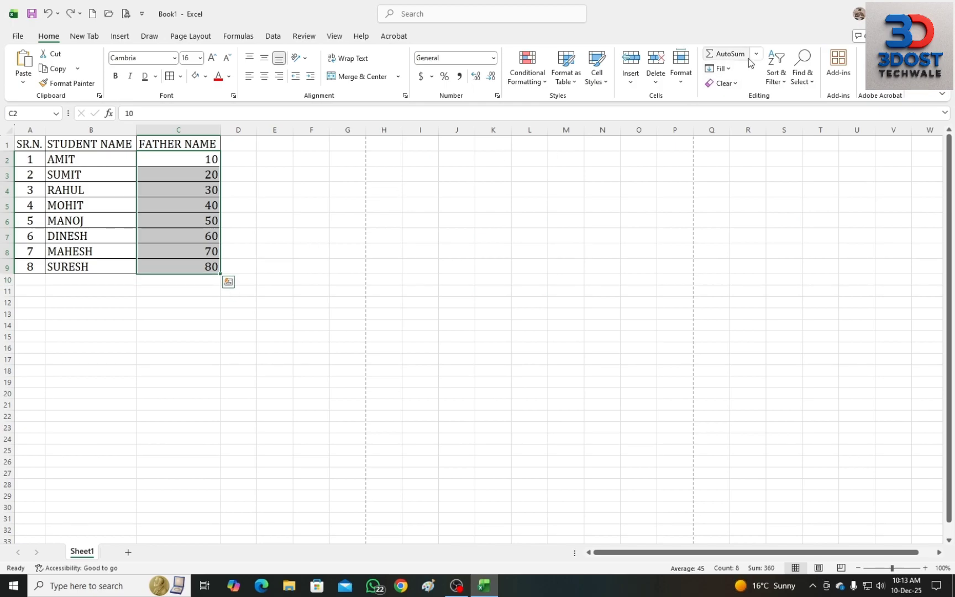
- Count the numbers in C2:C9 in C10 with Count Numbers, and undo the result
left_click(757, 53)
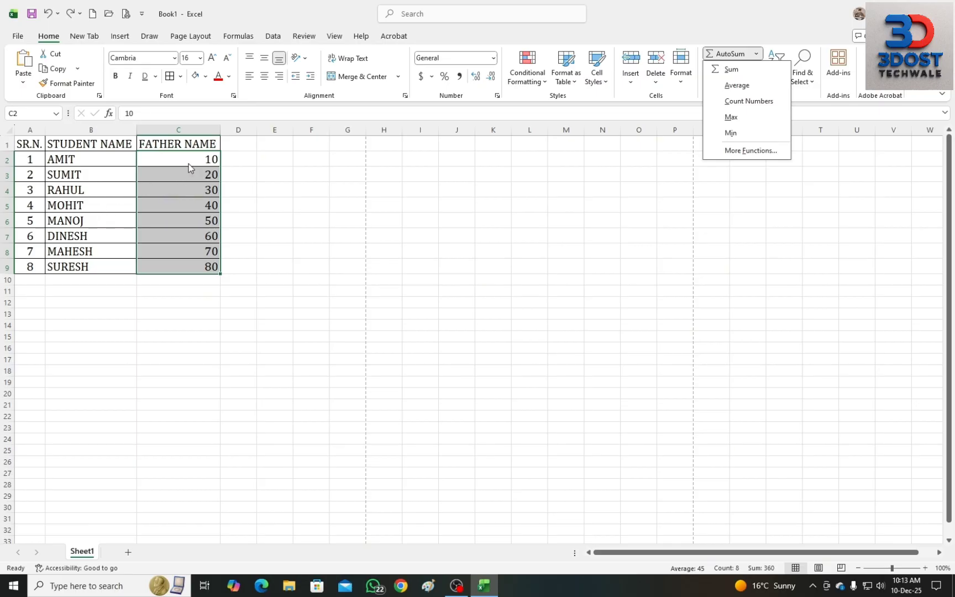
scroll(158, 335, "down", 3)
scroll(158, 325, "up", 3)
scroll(157, 325, "down", 20)
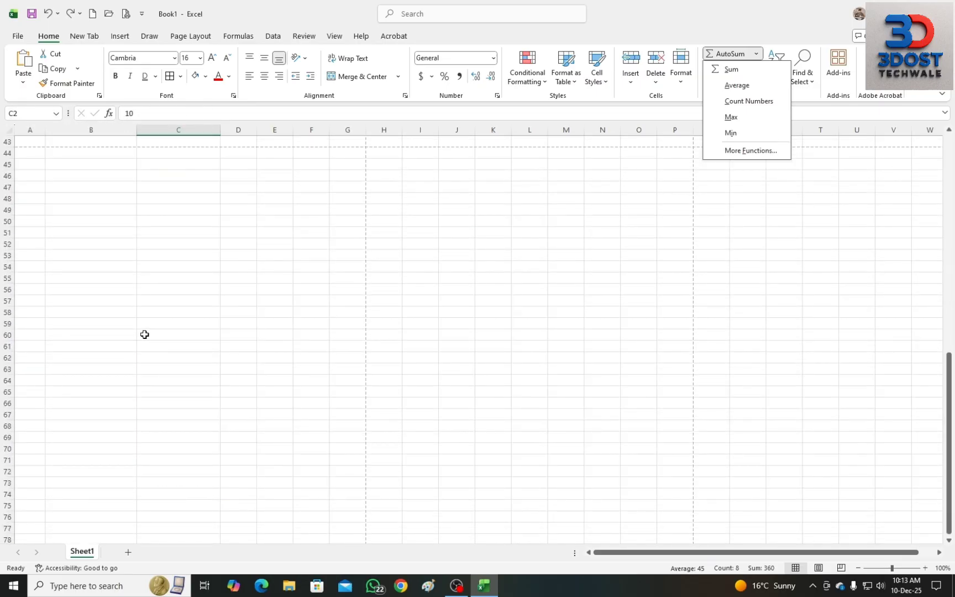
scroll(145, 335, "up", 20)
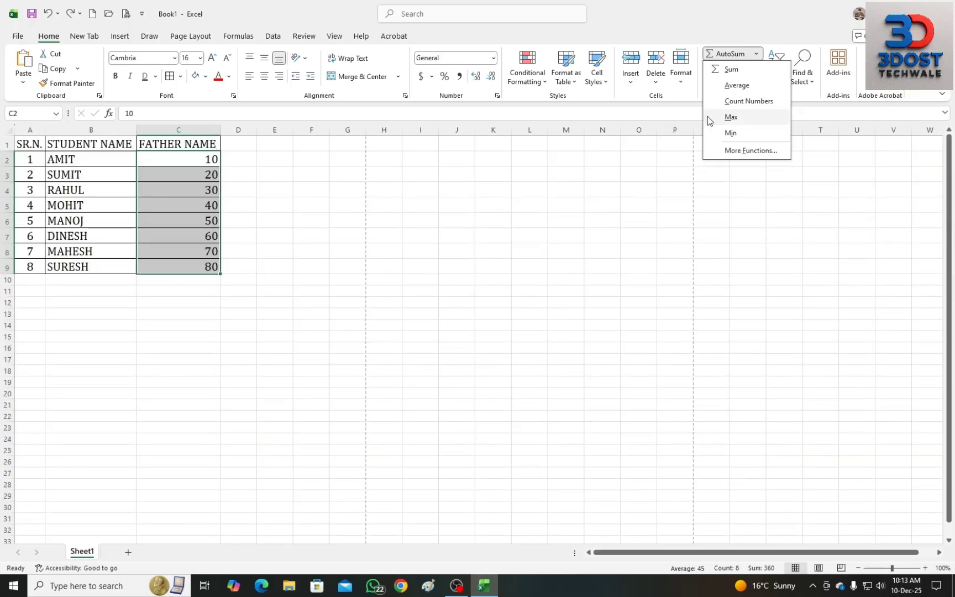
left_click(740, 103)
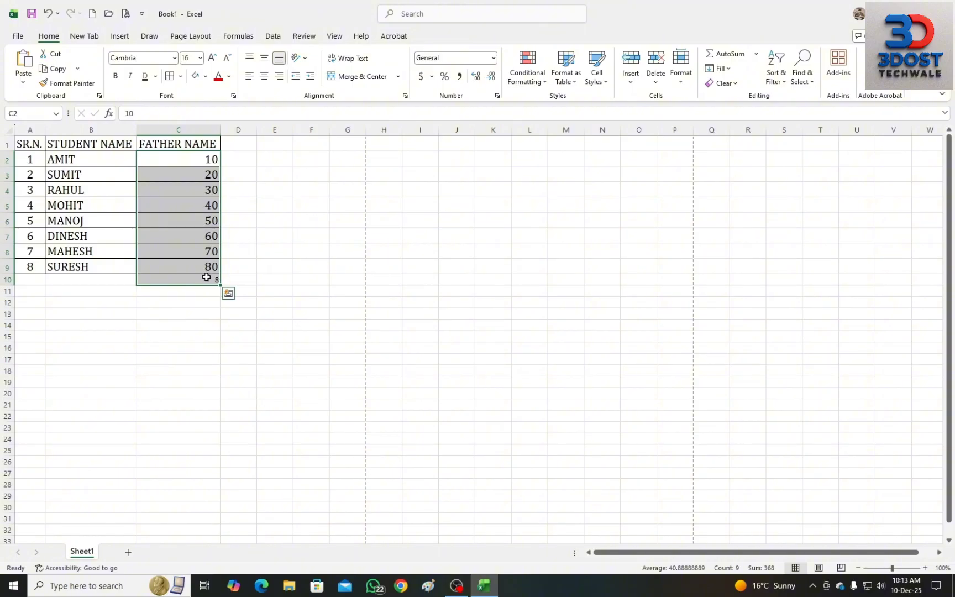
key("ctrl+z")
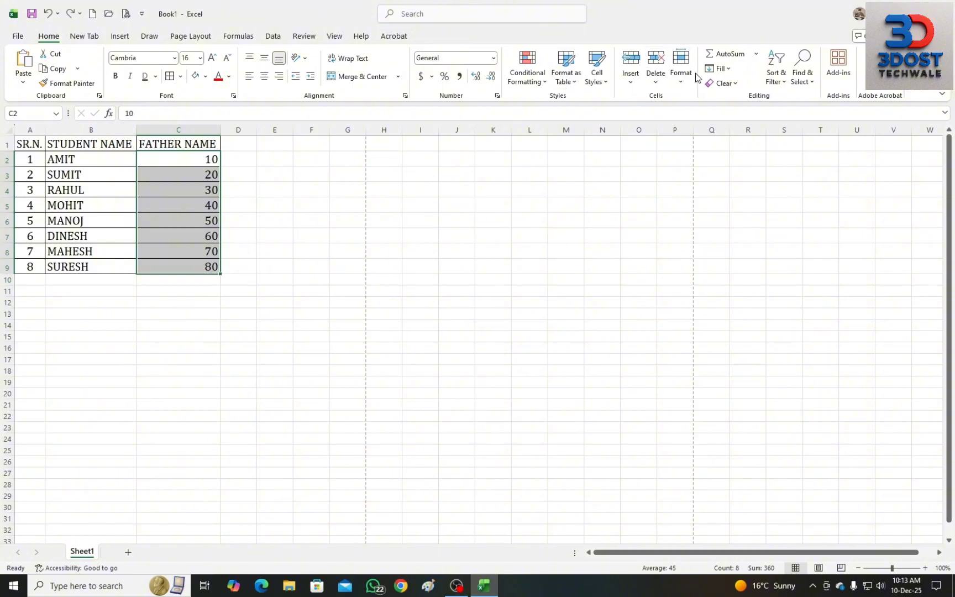
- Insert the maximum and then the minimum of C2:C9 in C10, undoing each result
left_click(755, 55)
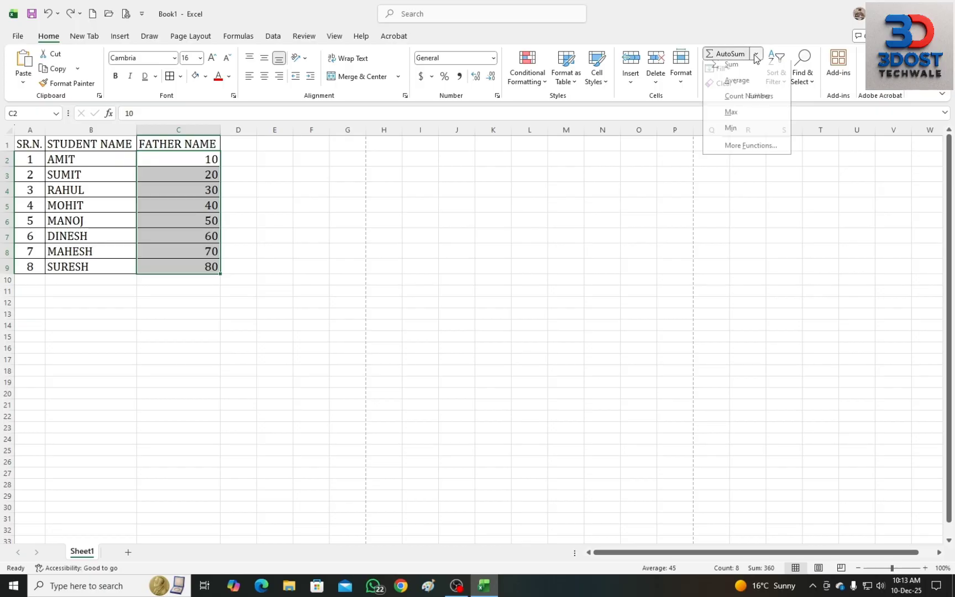
left_click(731, 116)
key("ctrl+z")
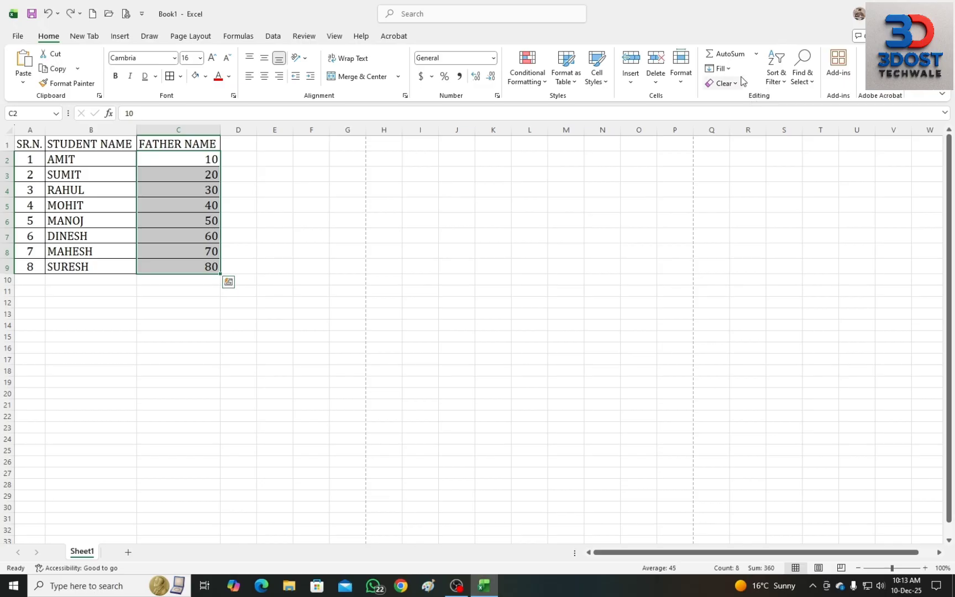
left_click(756, 53)
left_click(735, 132)
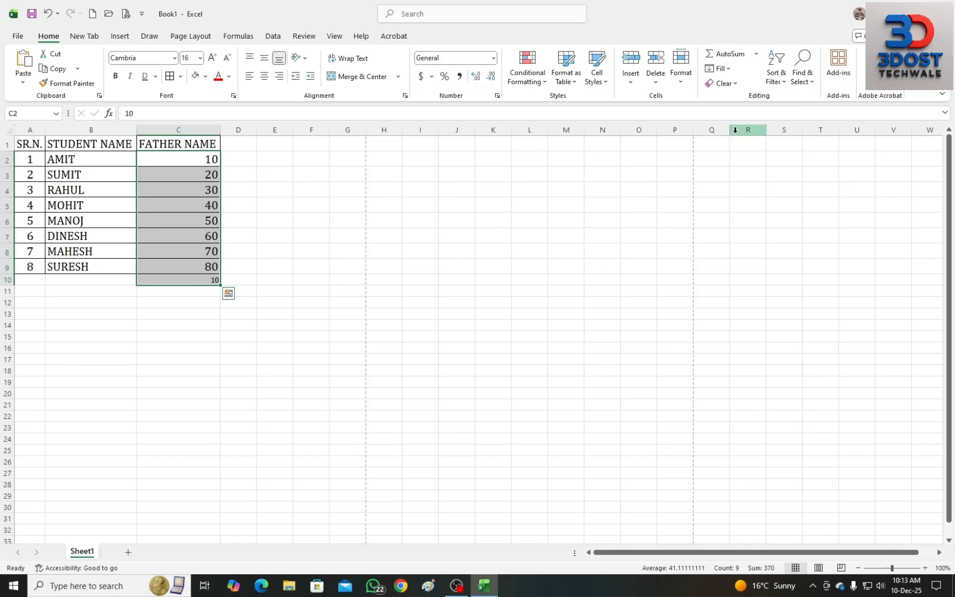
key("ctrl+z")
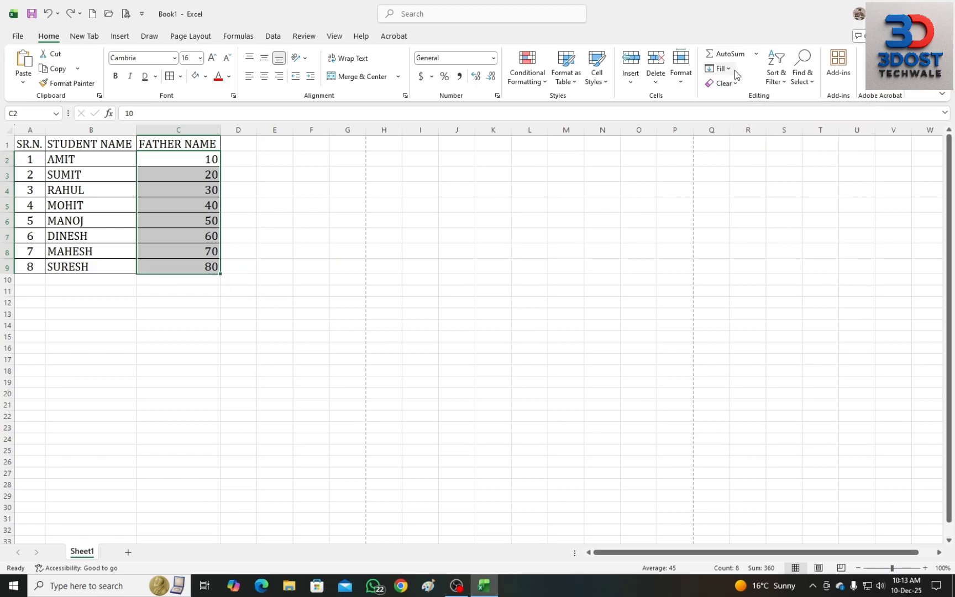
- Try filling C2:C9 down, fill it from the student names with Fill Right, and undo the fill
left_click(720, 68)
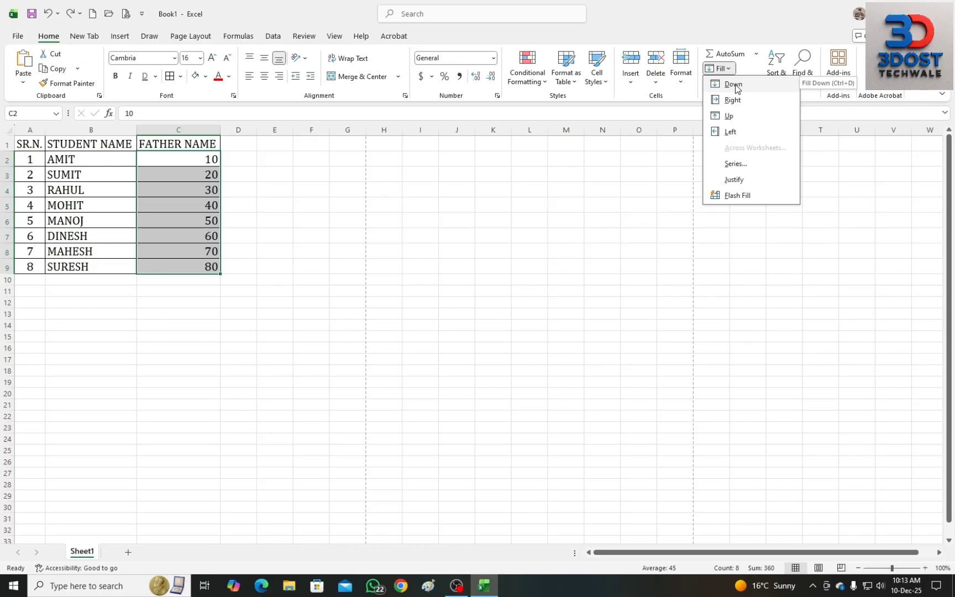
left_click(736, 85)
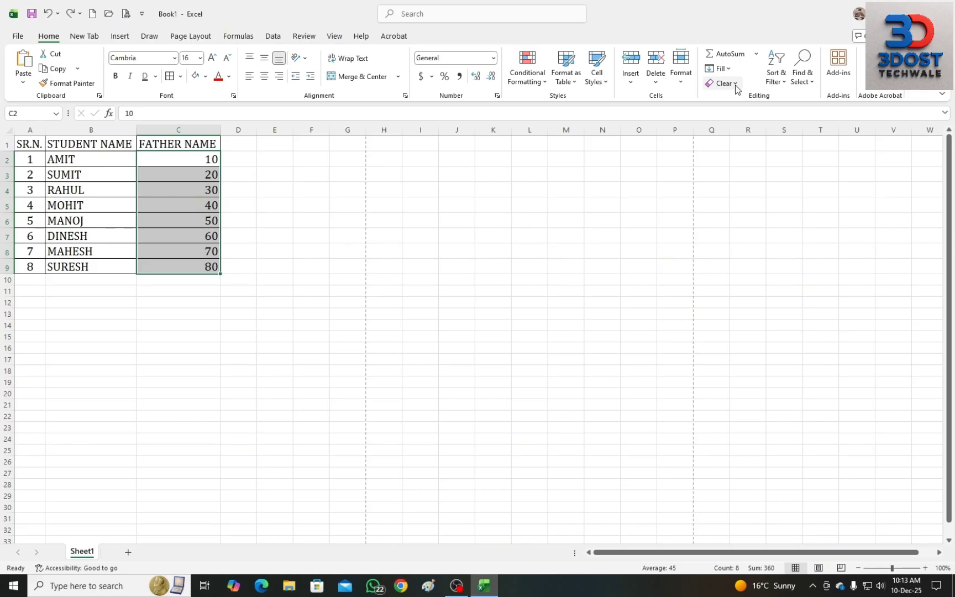
left_click(736, 86)
left_click(724, 69)
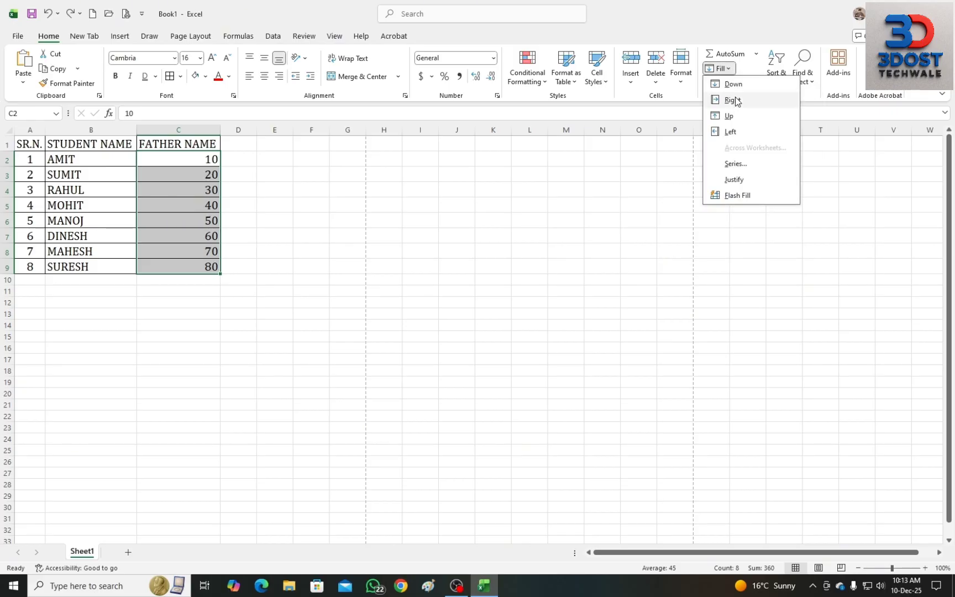
left_click(733, 100)
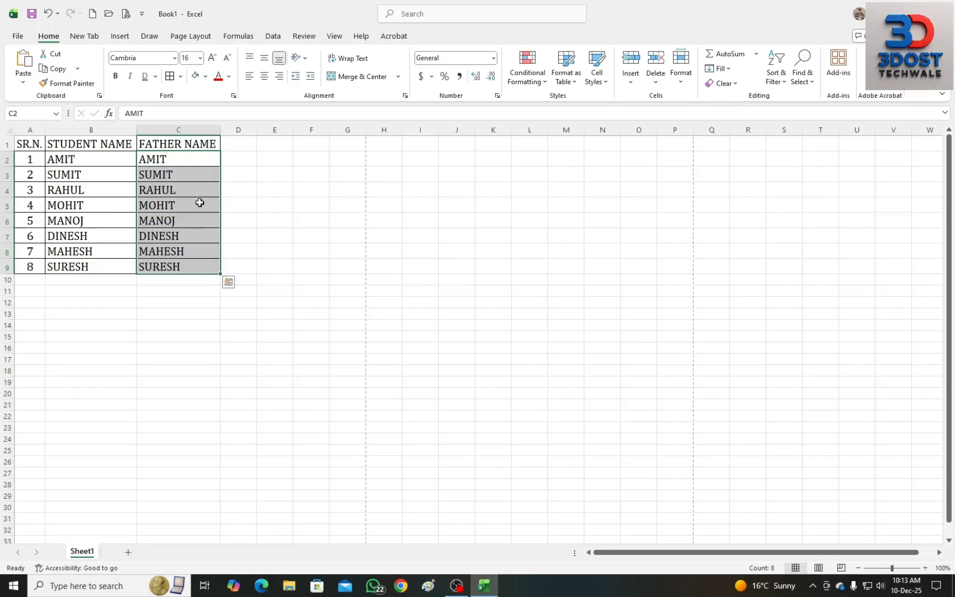
key("ctrl+z")
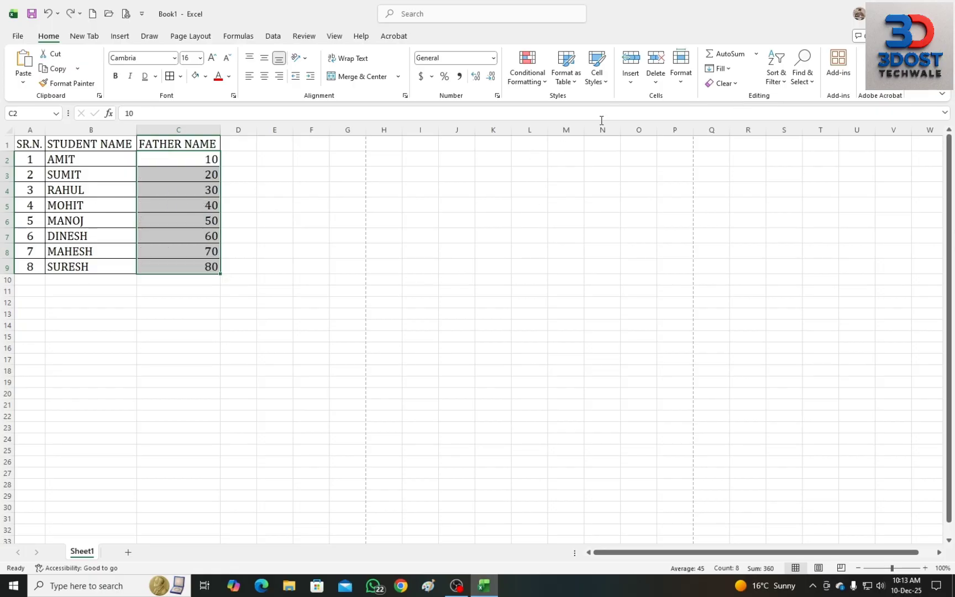
- Fill C2:C9 upward and then leftward, undoing each fill, and look over the remaining Fill choices
left_click(720, 69)
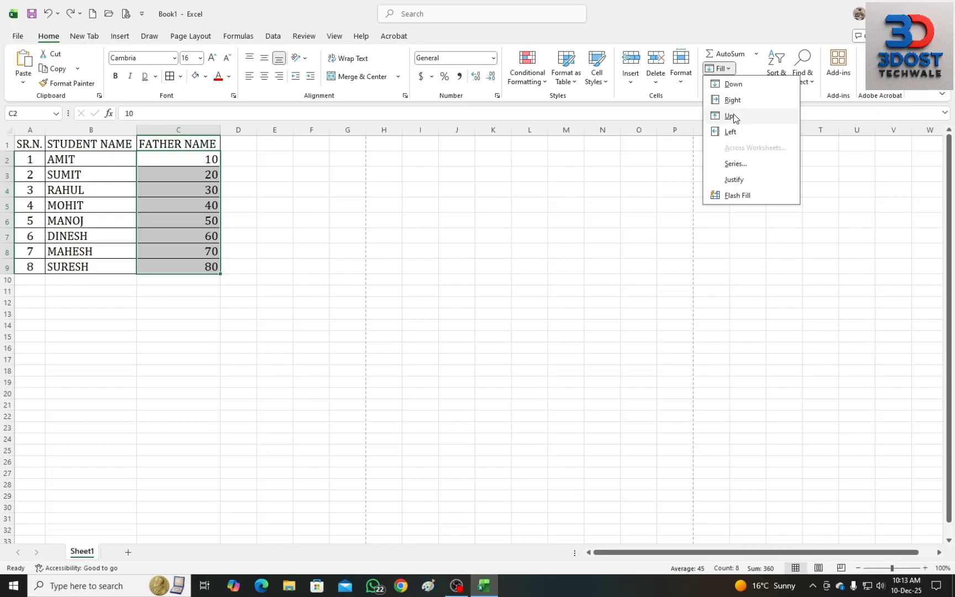
left_click(734, 114)
key("ctrl+z")
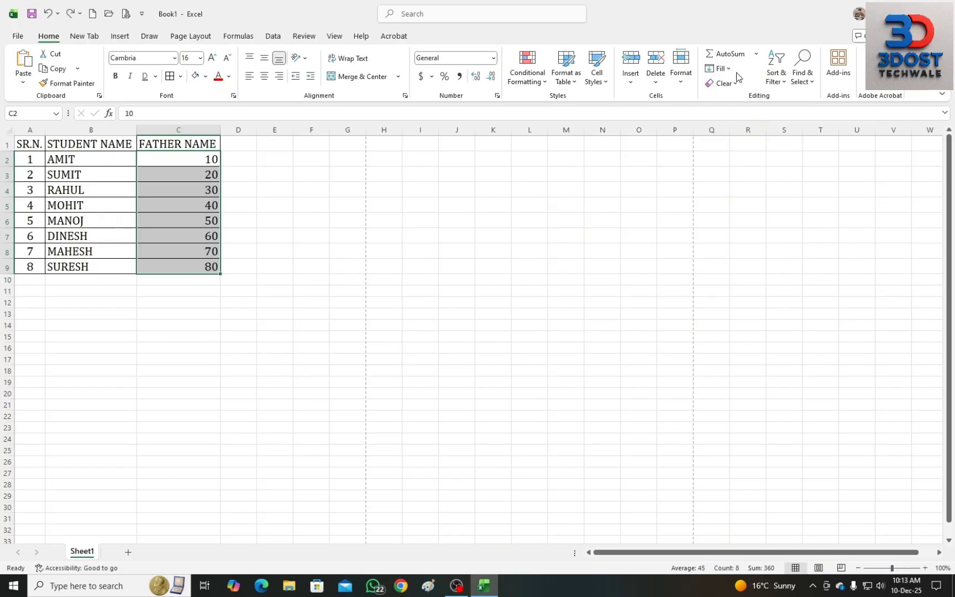
left_click(720, 68)
left_click(741, 135)
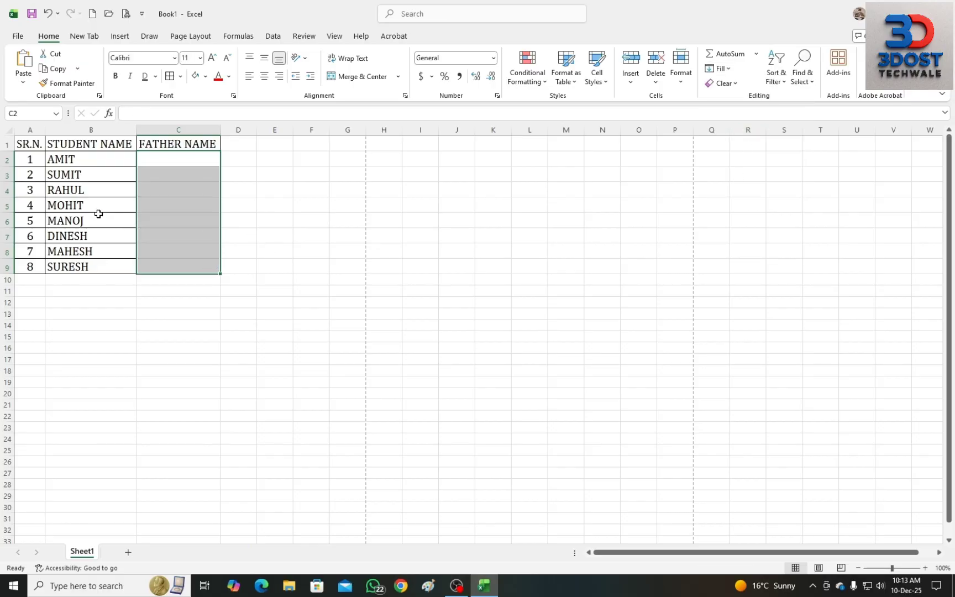
key("ctrl+z")
left_click(729, 68)
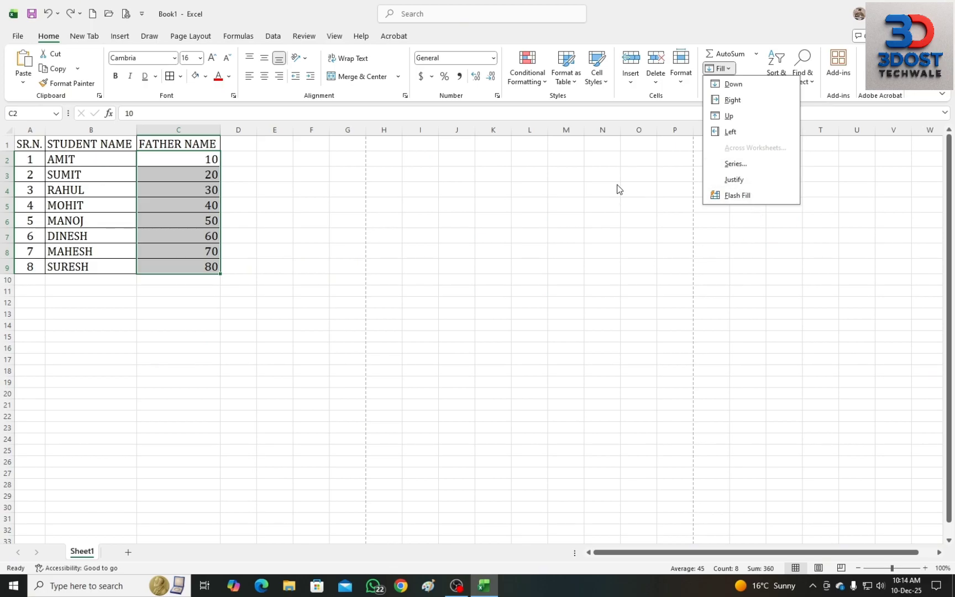
left_click(641, 213)
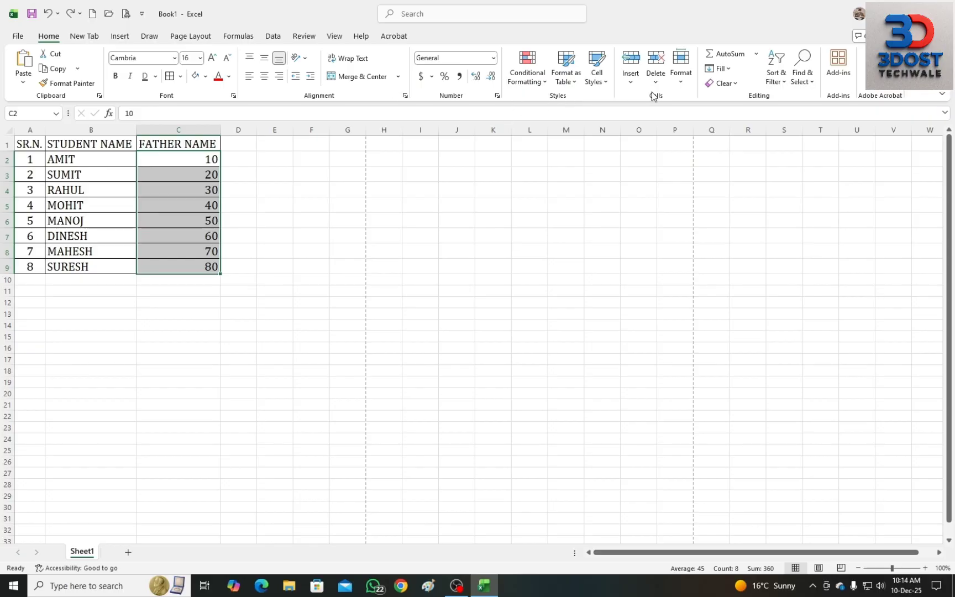
- Clear everything from C2:C9 with Clear All, and undo the clearing
left_click(725, 84)
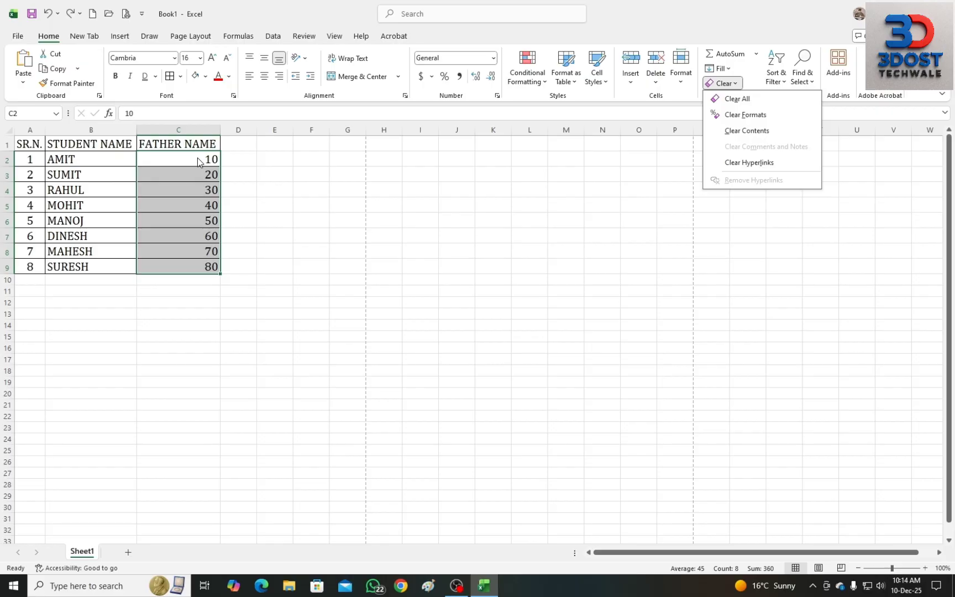
left_click(743, 100)
key("ctrl+z")
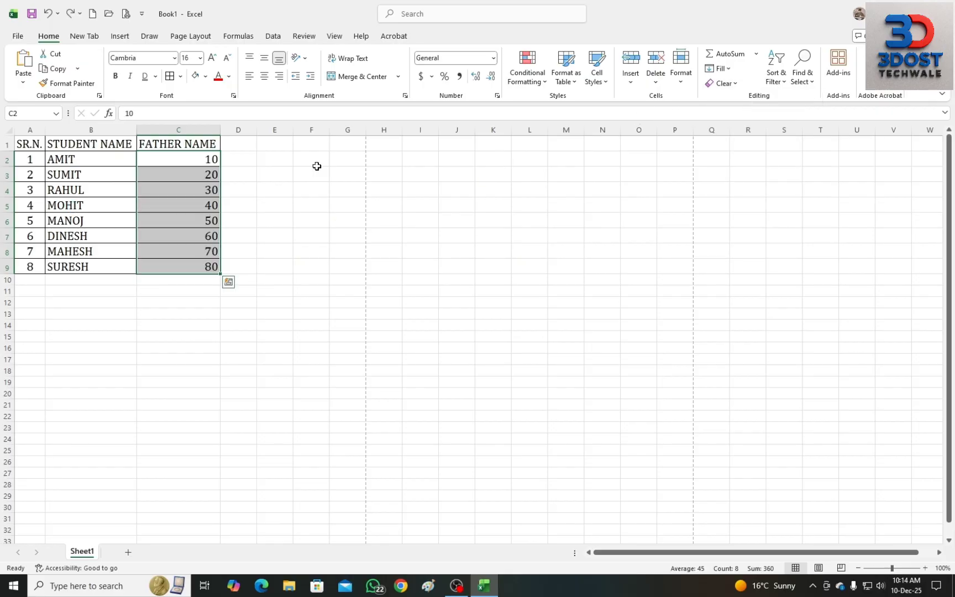
- Reselect C2:C9 and align its numbers to the middle vertically and the center horizontally
left_click(736, 84)
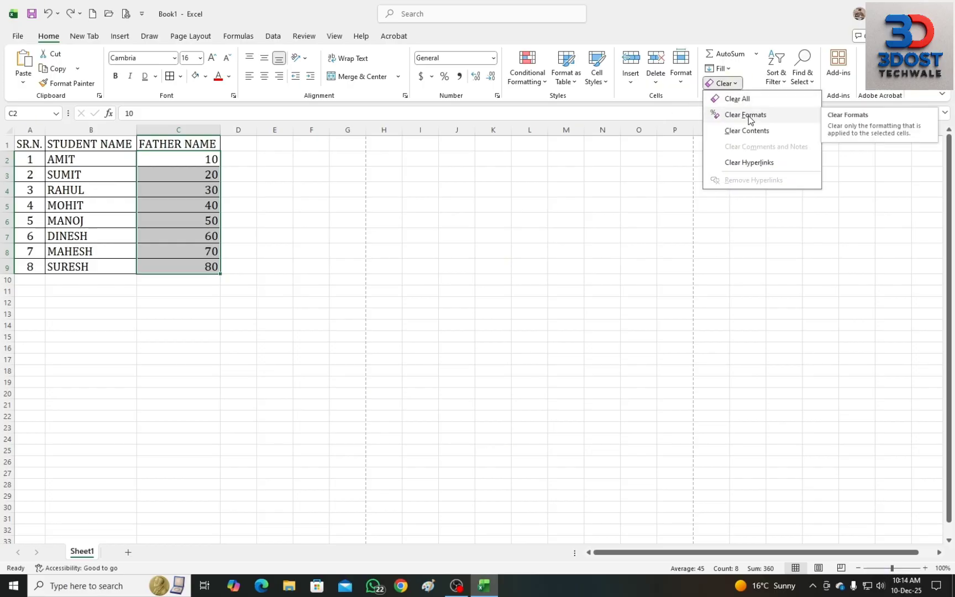
left_click(192, 159)
left_click_drag(190, 159, 188, 267)
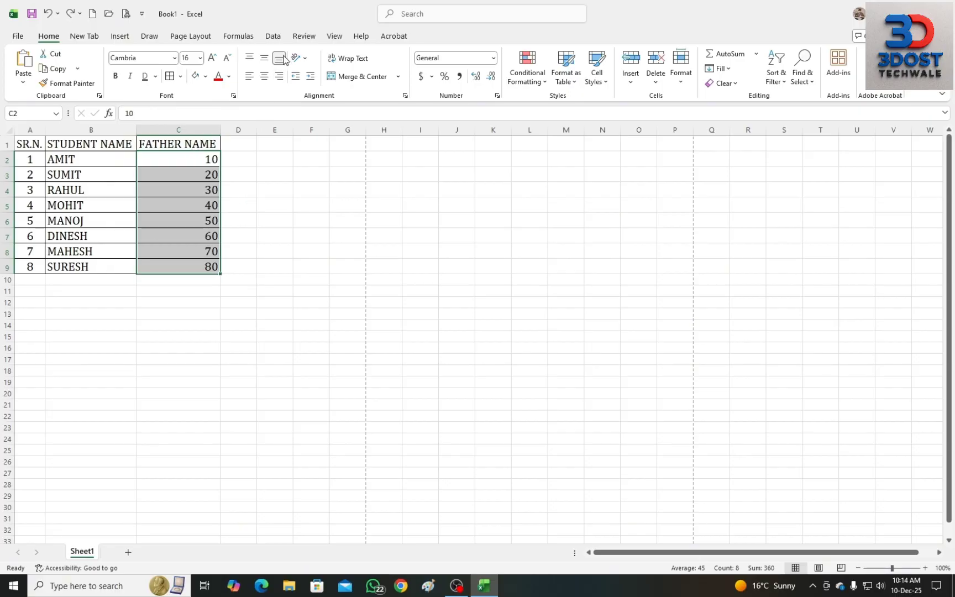
left_click(264, 58)
left_click(267, 78)
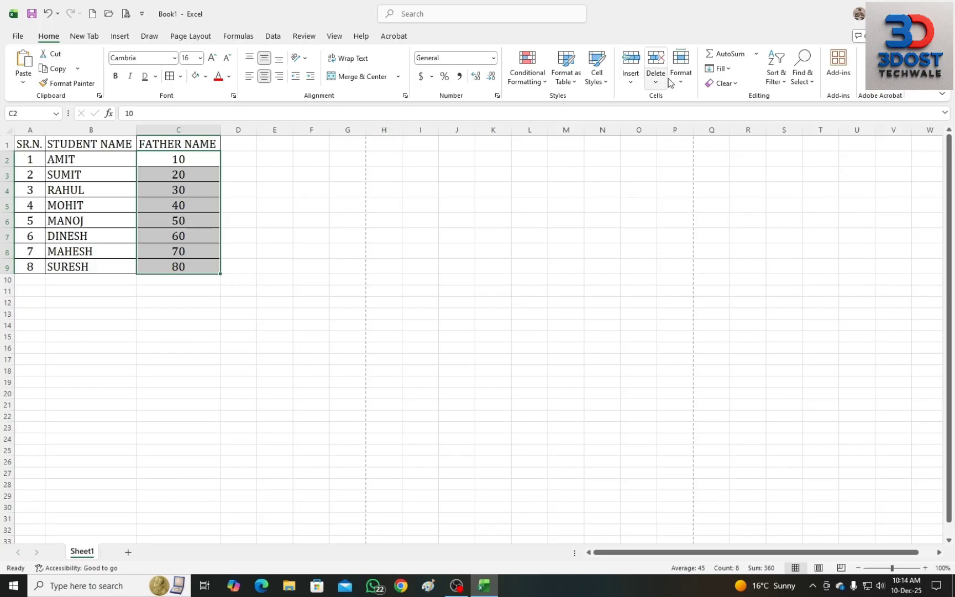
- Clear only the formats of C2:C9, reselect the cells to inspect them, and undo the clearing
left_click(723, 83)
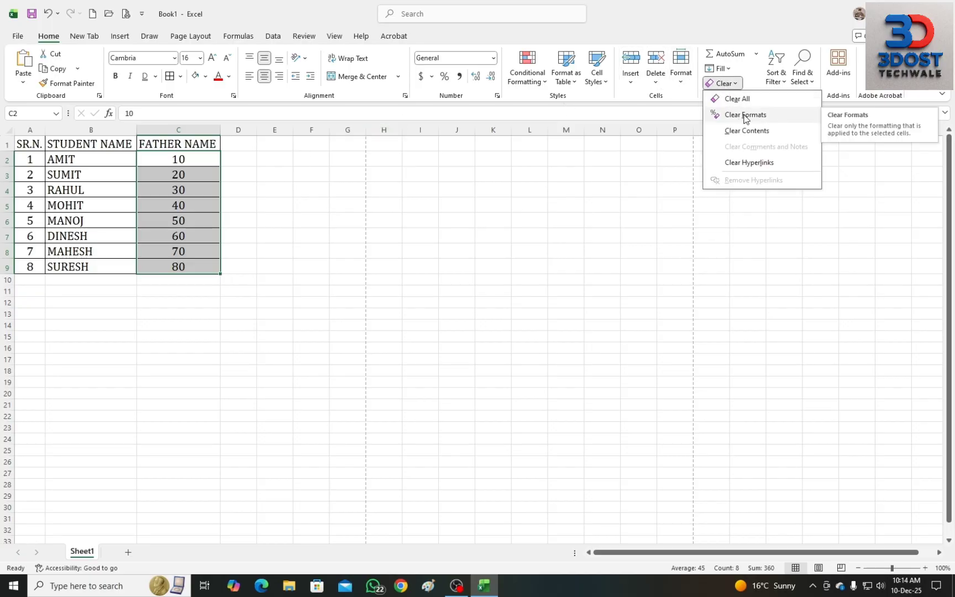
left_click(741, 115)
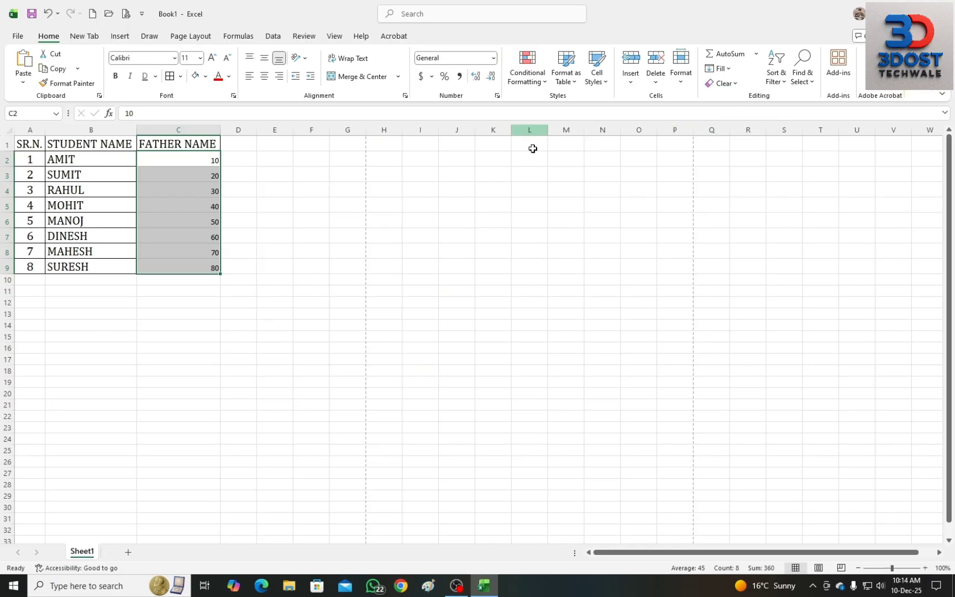
left_click(214, 190)
left_click_drag(212, 162, 199, 263)
key("ctrl+z")
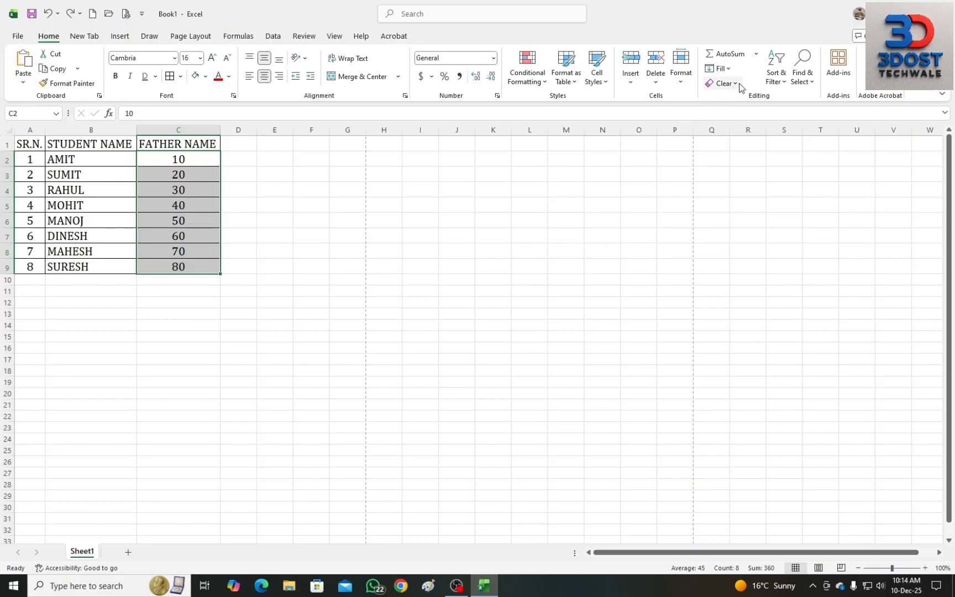
- Clear only the contents of C2:C9 while keeping the formatting, and undo the clearing
left_click(740, 86)
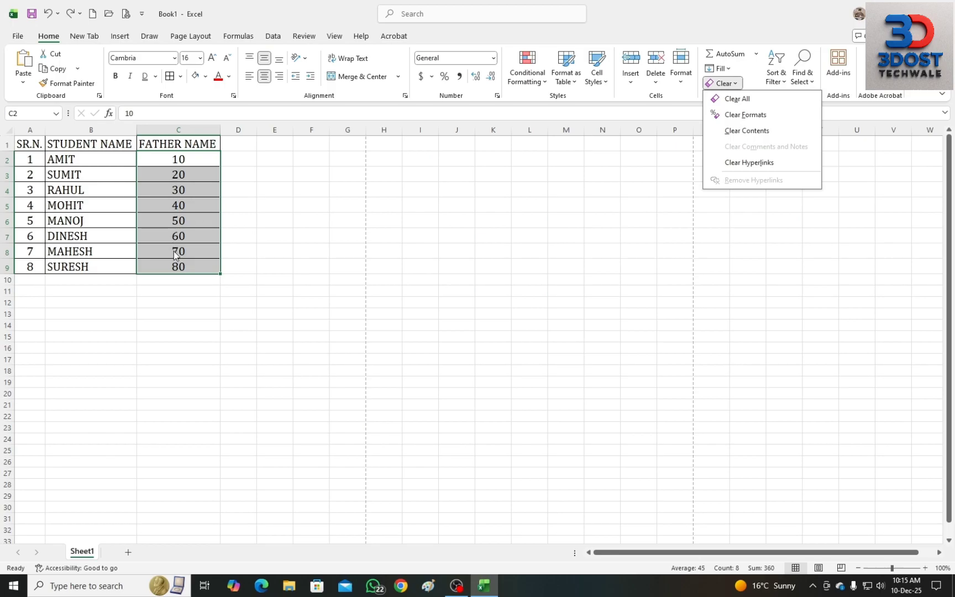
left_click(749, 132)
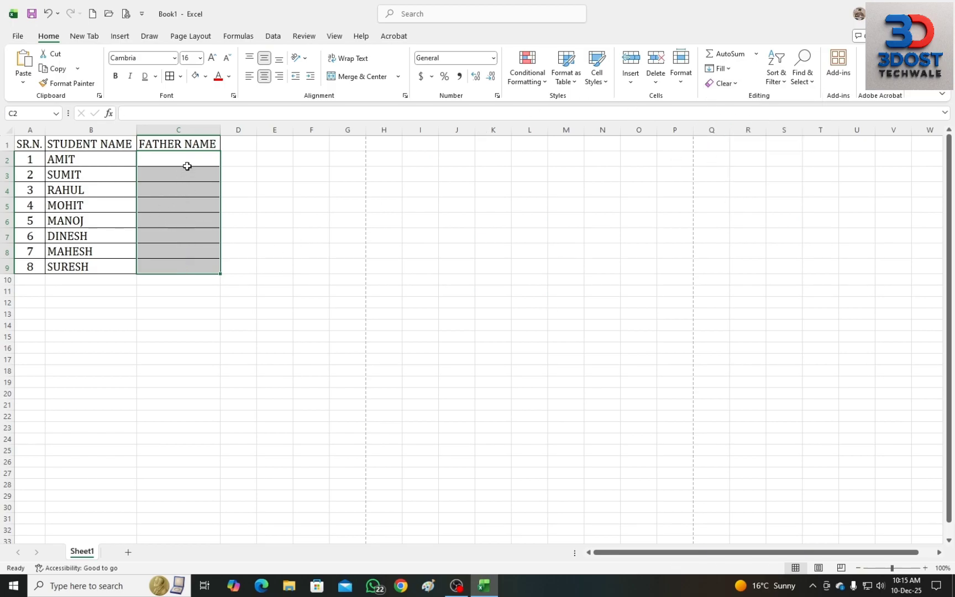
key("ctrl+z")
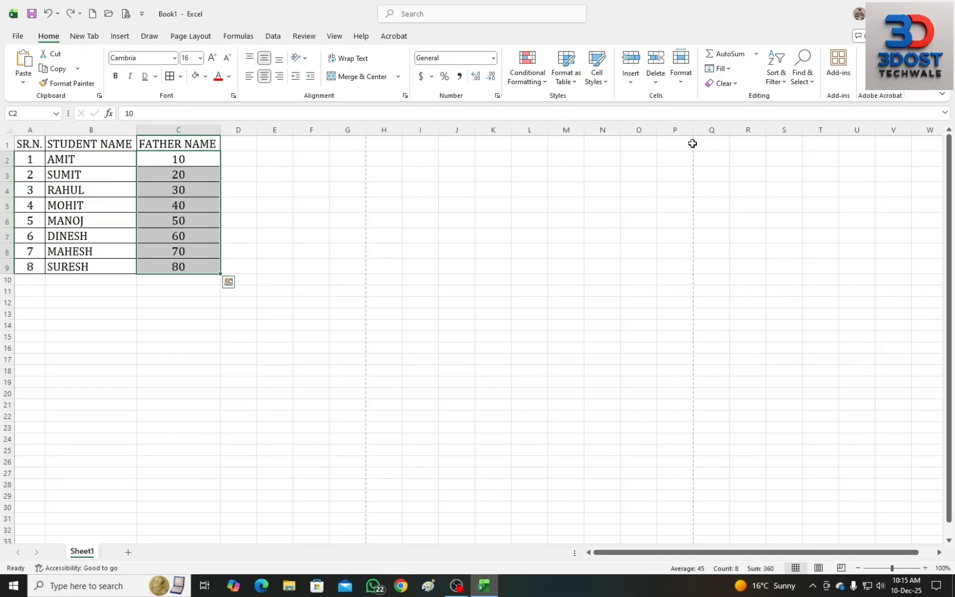
left_click(731, 83)
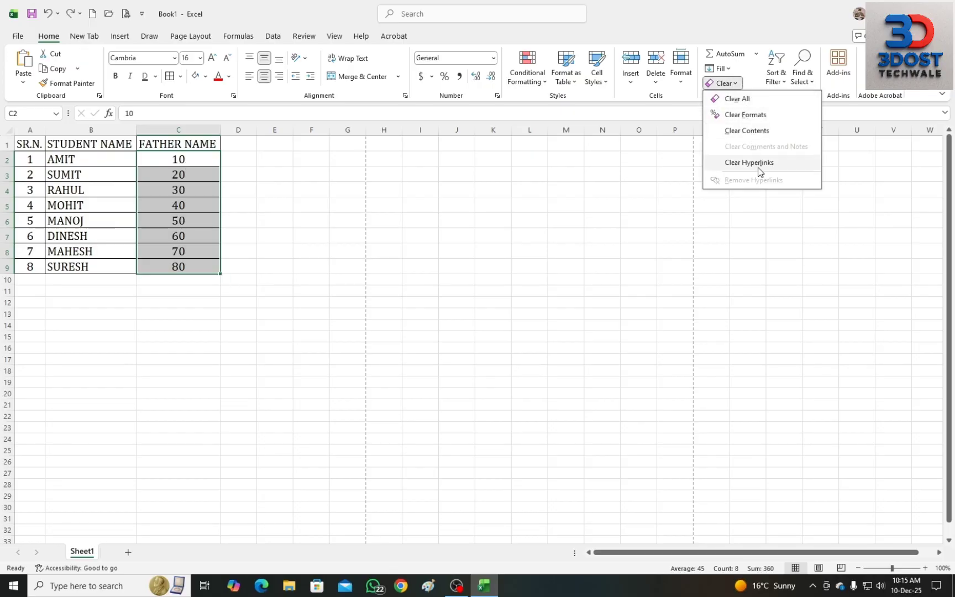
left_click(235, 206)
left_click(181, 188)
left_click(185, 207)
left_click(184, 191)
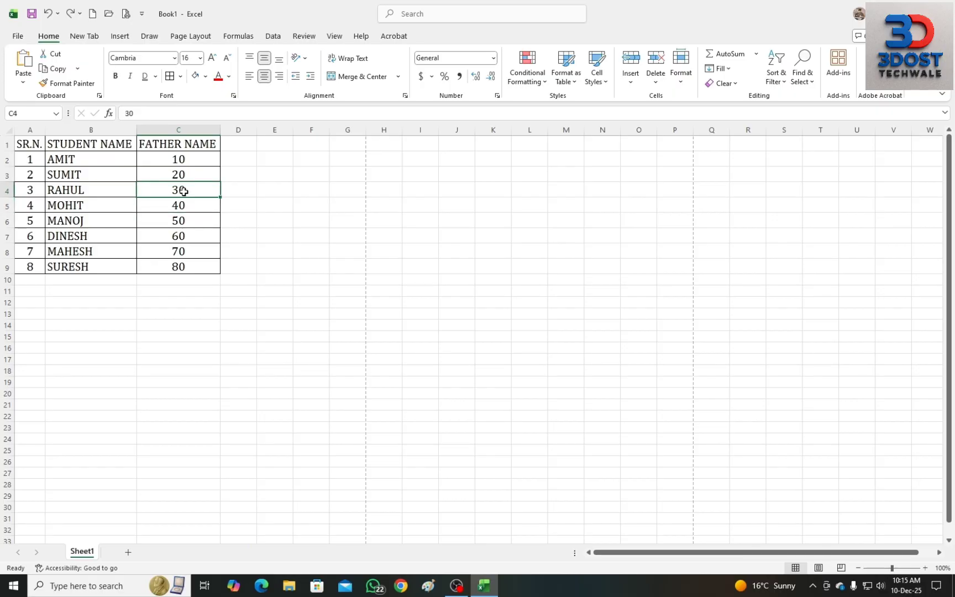
key("ctrl+k")
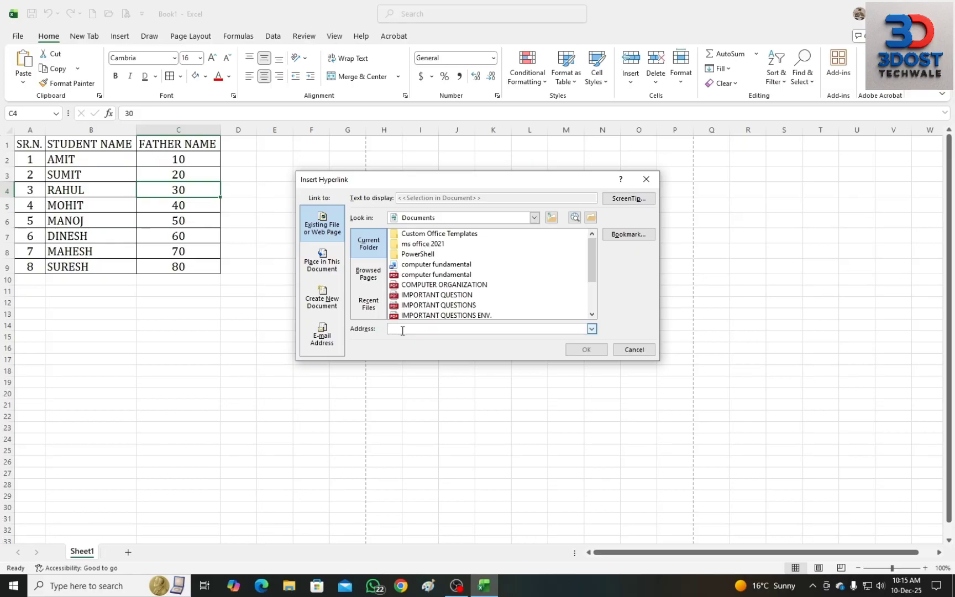
type("wwW.GOOGLE.COM")
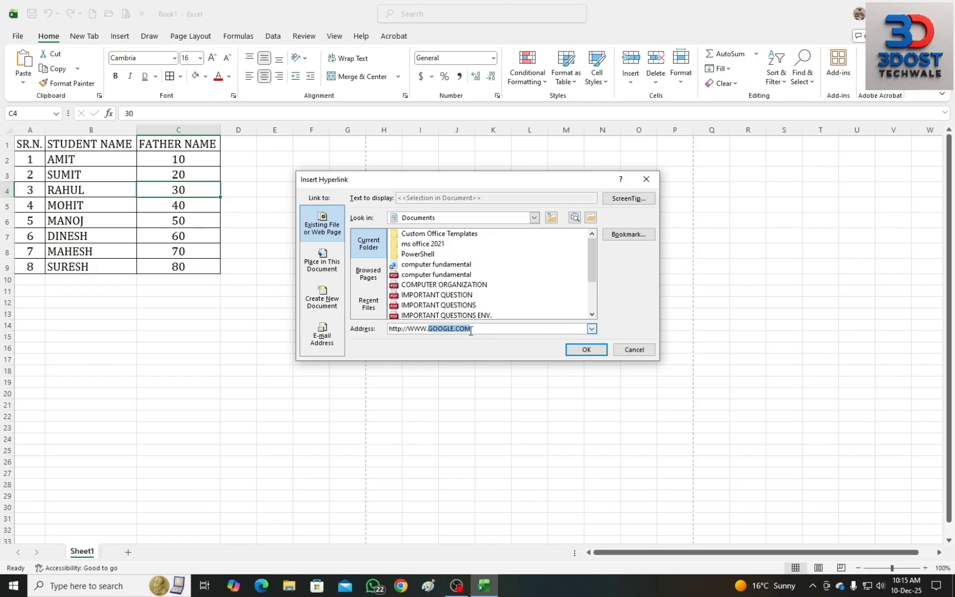
left_click(599, 352)
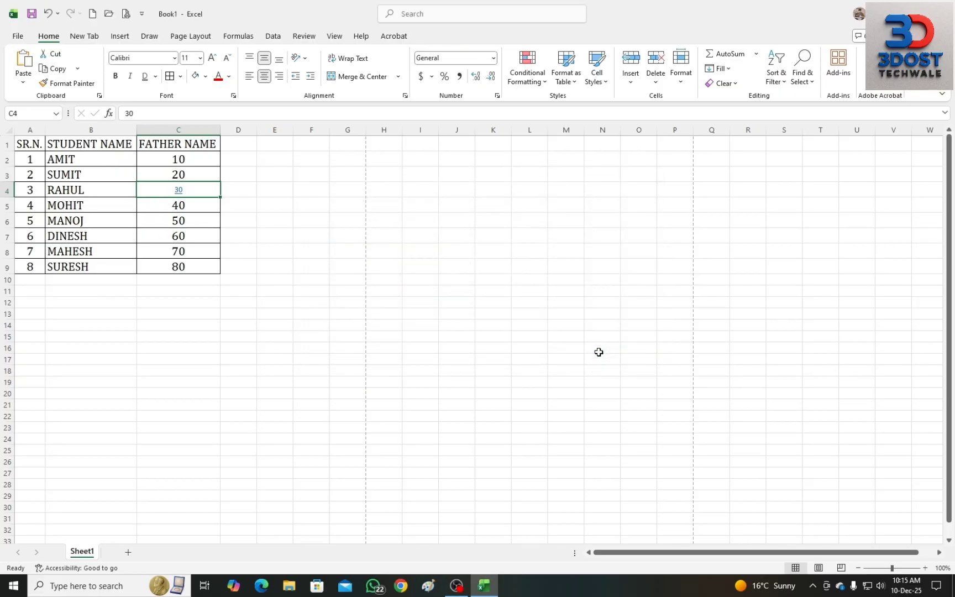
left_click(259, 235)
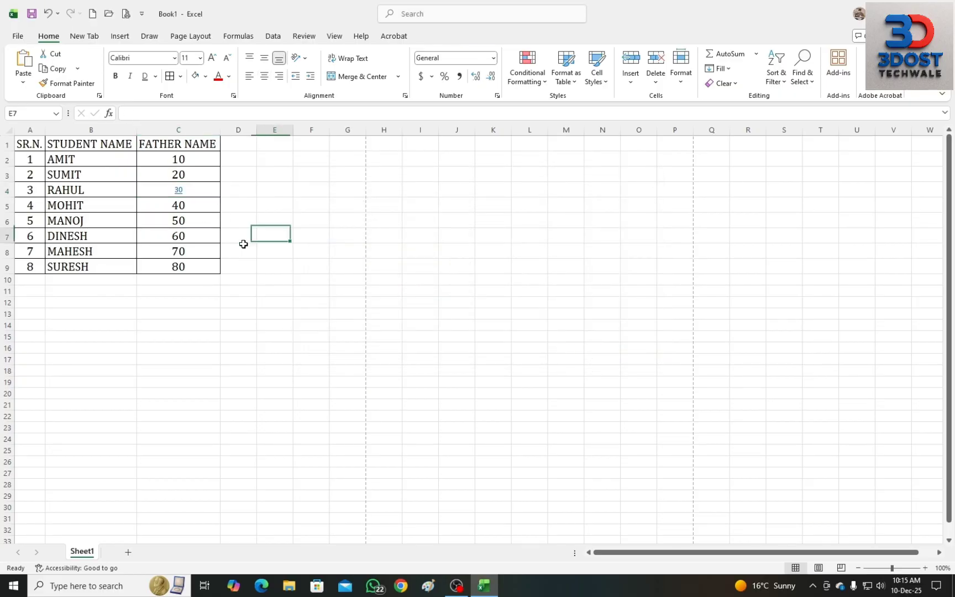
left_click(178, 190)
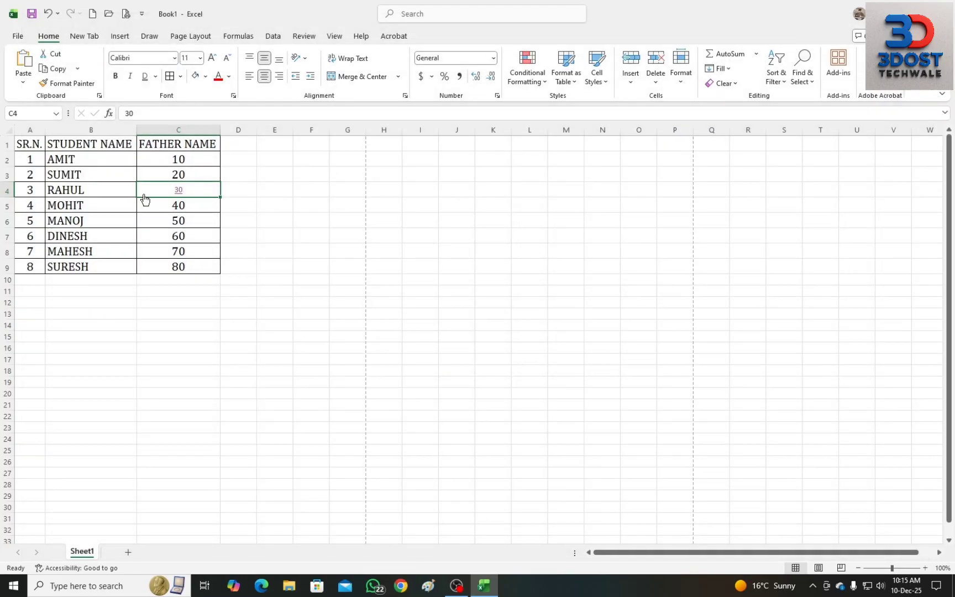
- Clear the hyperlinks from C3:C6 with Clear Hyperlinks, and select C4 to check it
left_click(186, 221)
left_click_drag(188, 172, 184, 222)
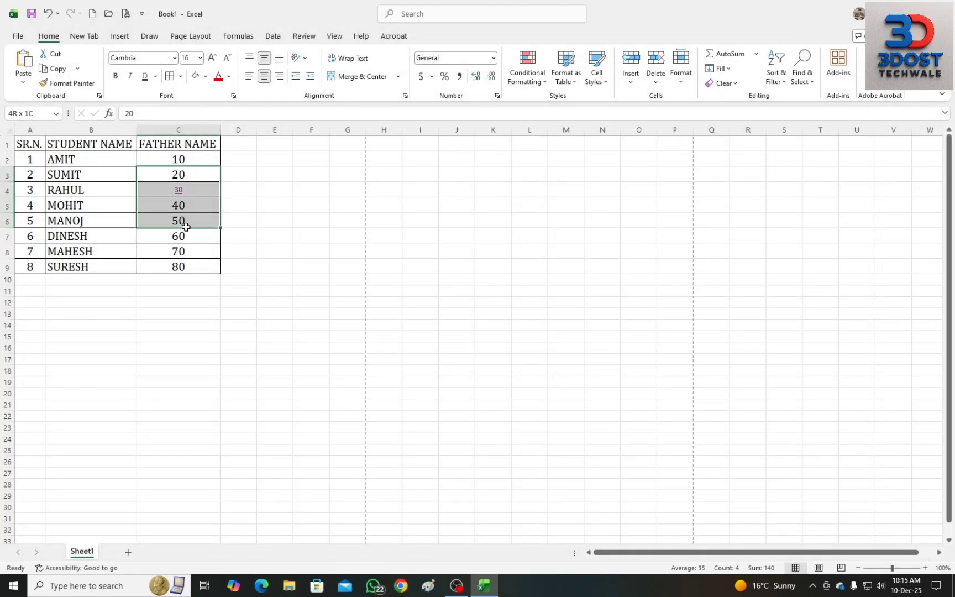
left_click(735, 83)
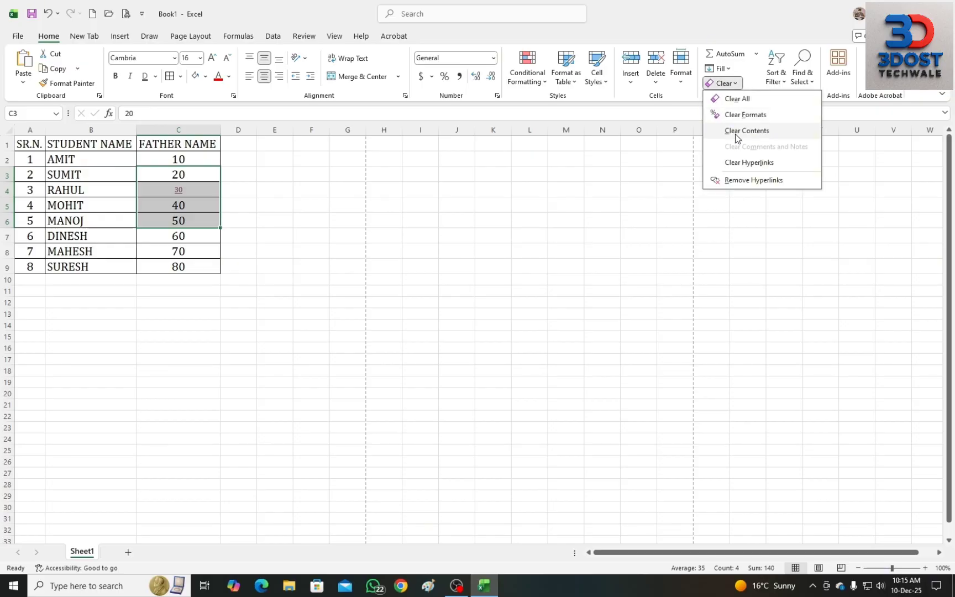
left_click(748, 160)
left_click(188, 252)
left_click(178, 192)
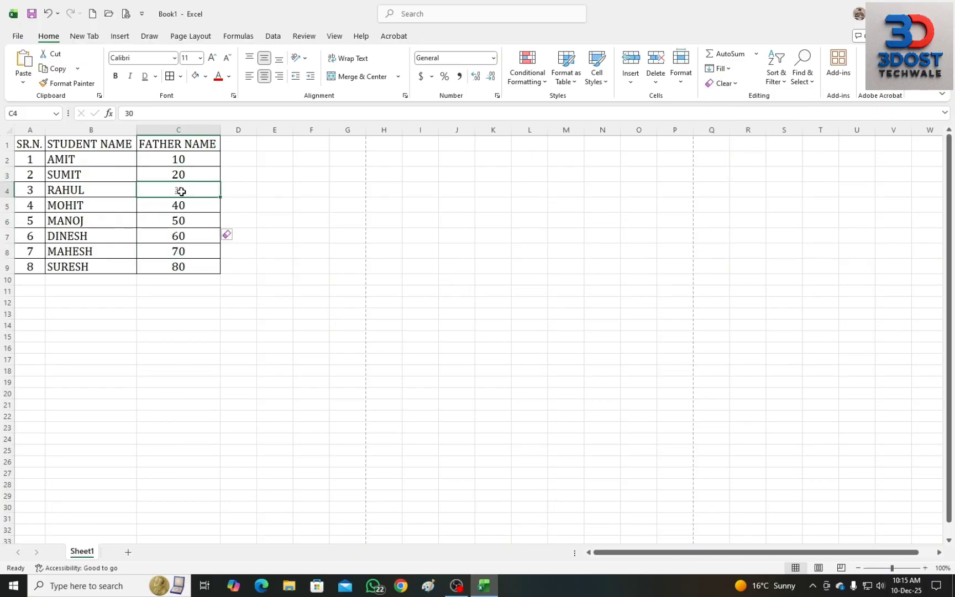
- Copy the formatting of C3 onto C4 with Format Painter
left_click(177, 172)
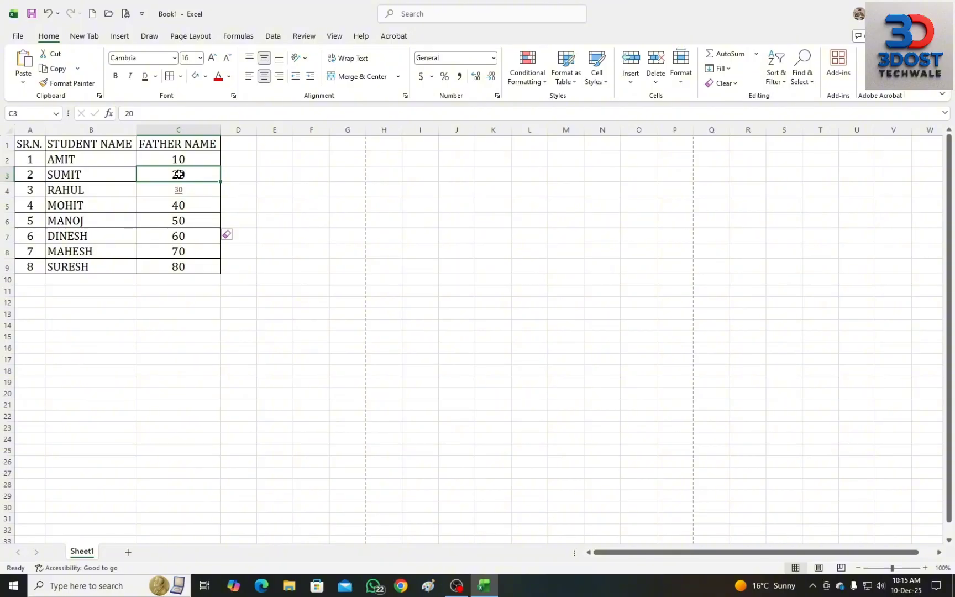
left_click(74, 83)
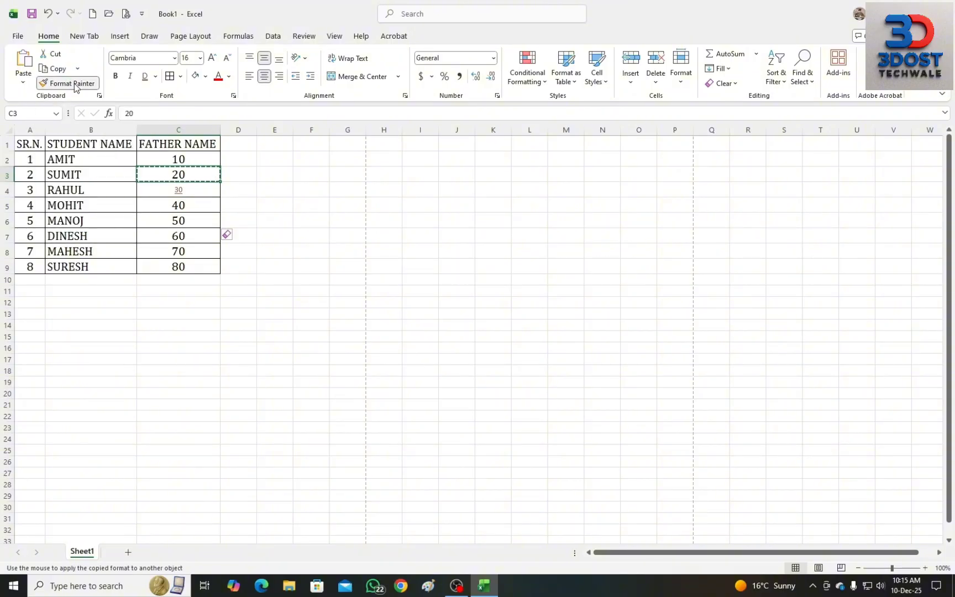
left_click(183, 189)
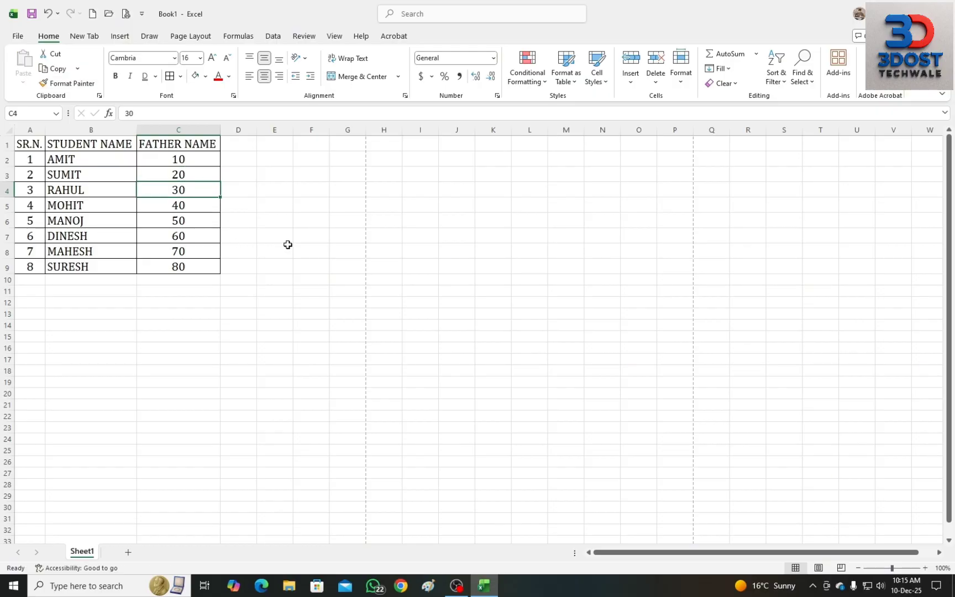
key("ctrl+s")
key("Escape")
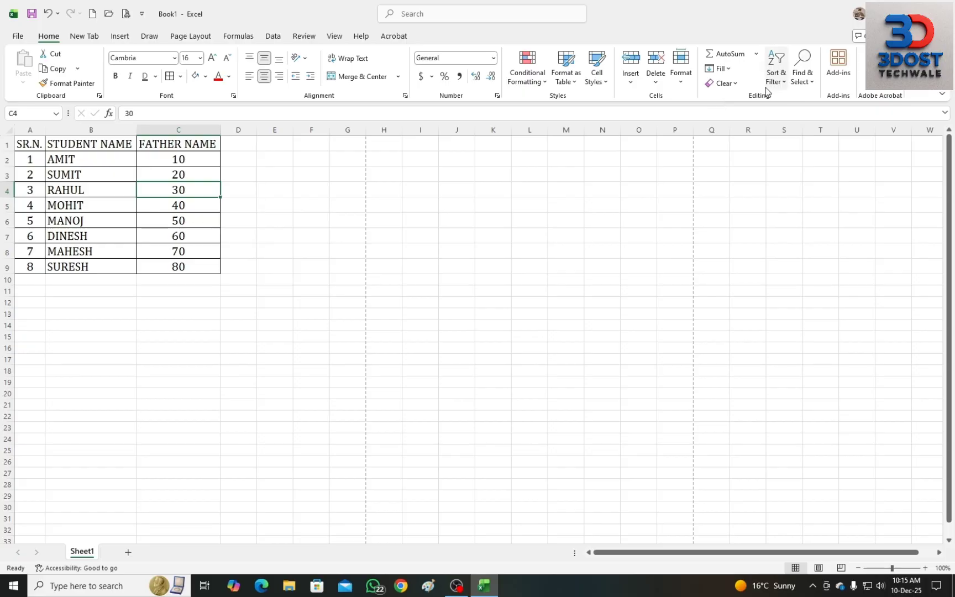
- Sort the student names in B2:B9 from A to Z with the selection expanded, inspect the rows, and undo the sort
left_click(776, 69)
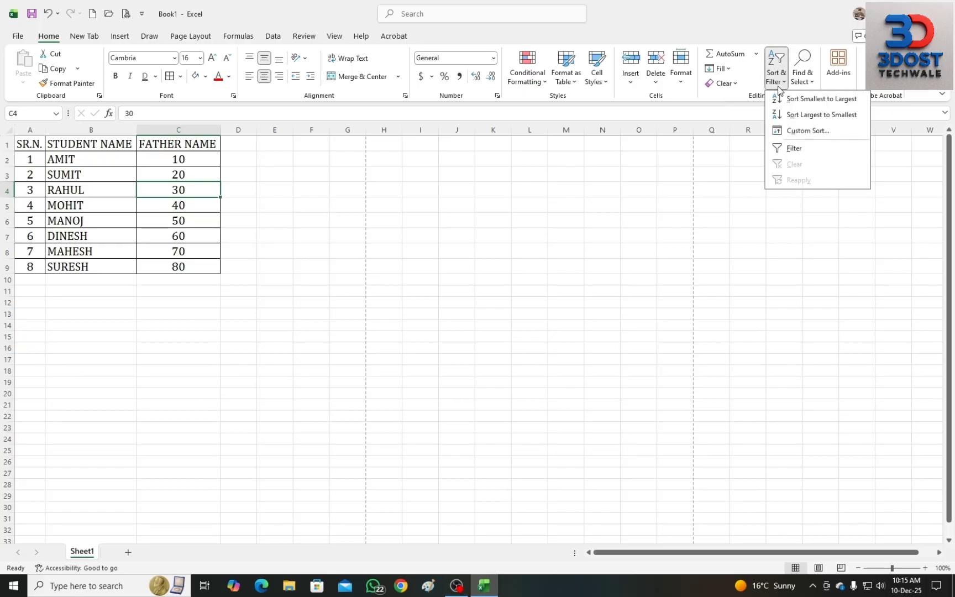
left_click(155, 227)
left_click_drag(53, 161, 58, 267)
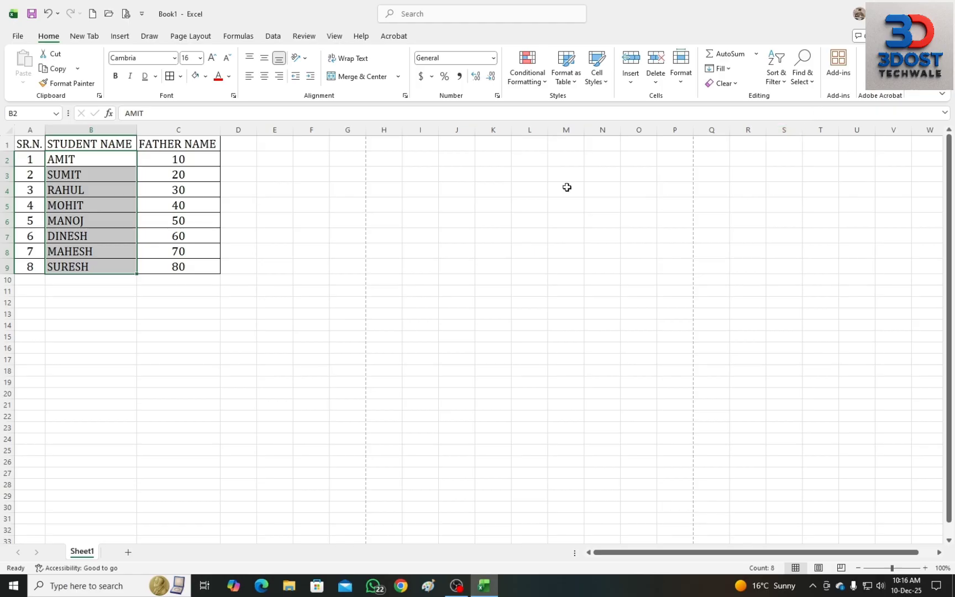
left_click(778, 82)
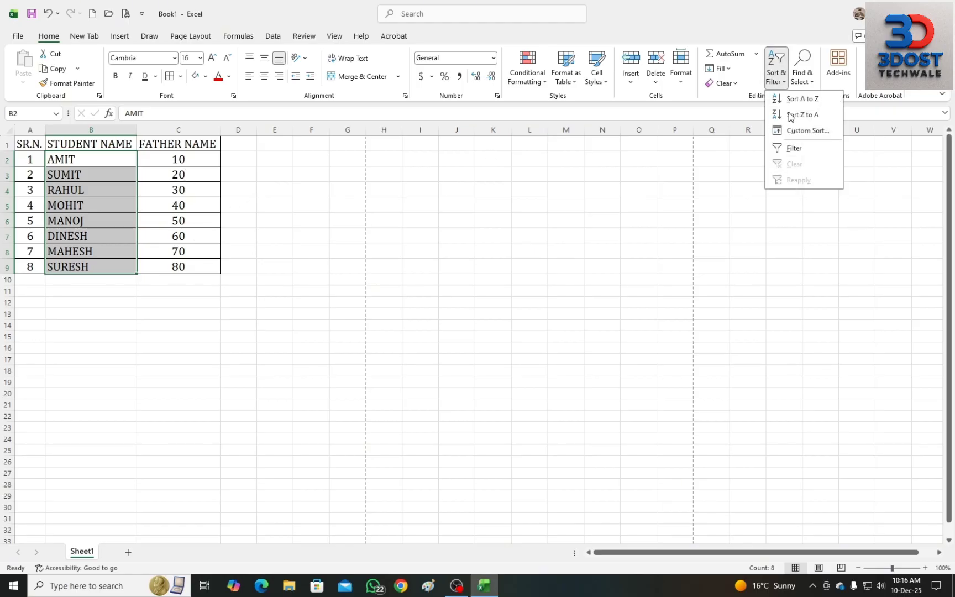
left_click(800, 101)
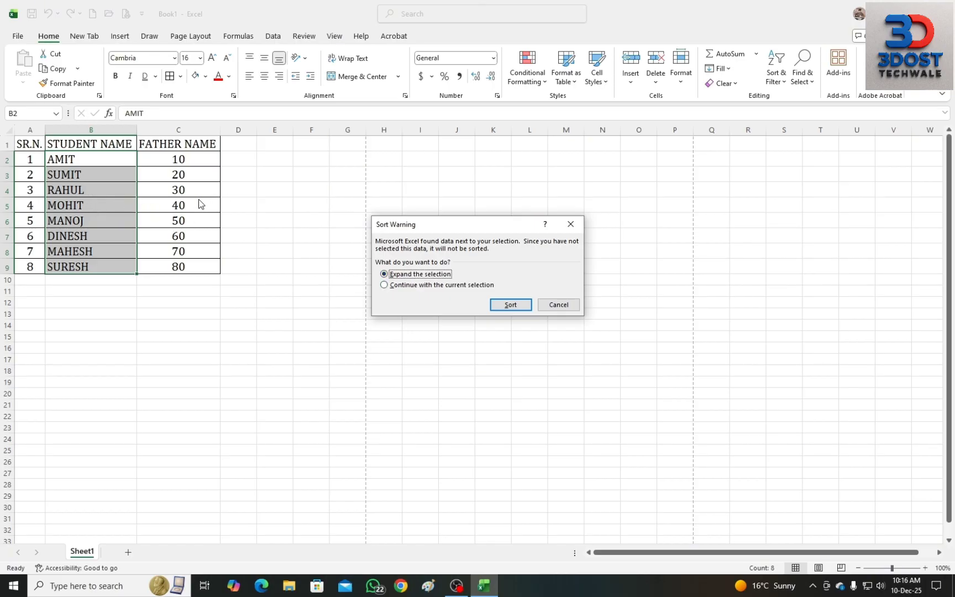
left_click(514, 305)
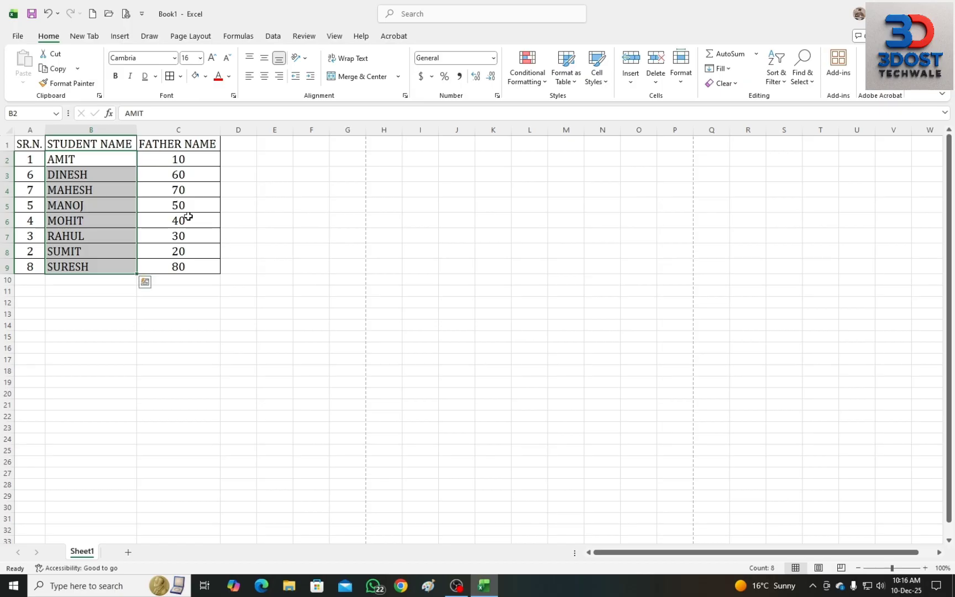
left_click(96, 215)
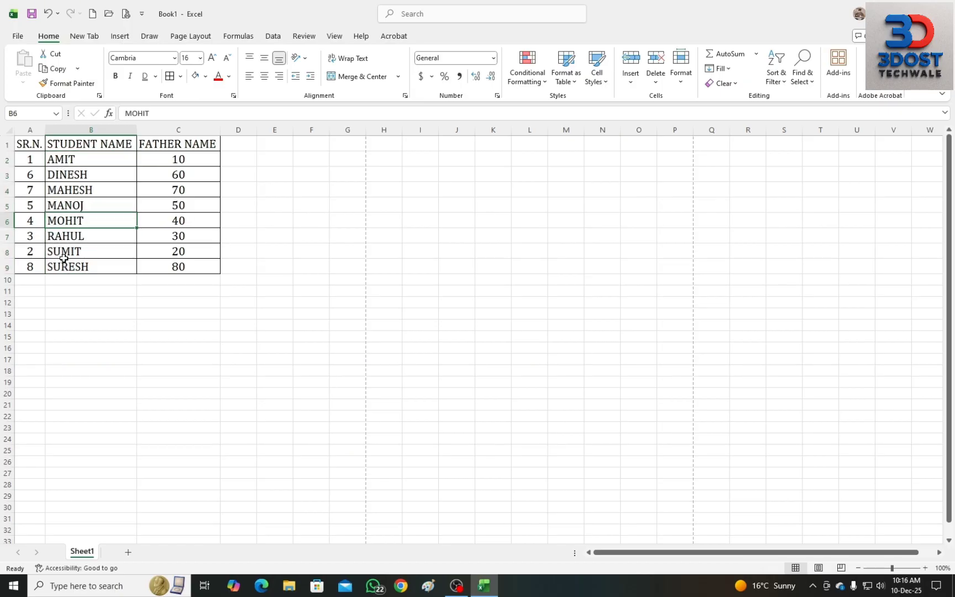
left_click_drag(180, 175, 180, 265)
left_click(260, 189)
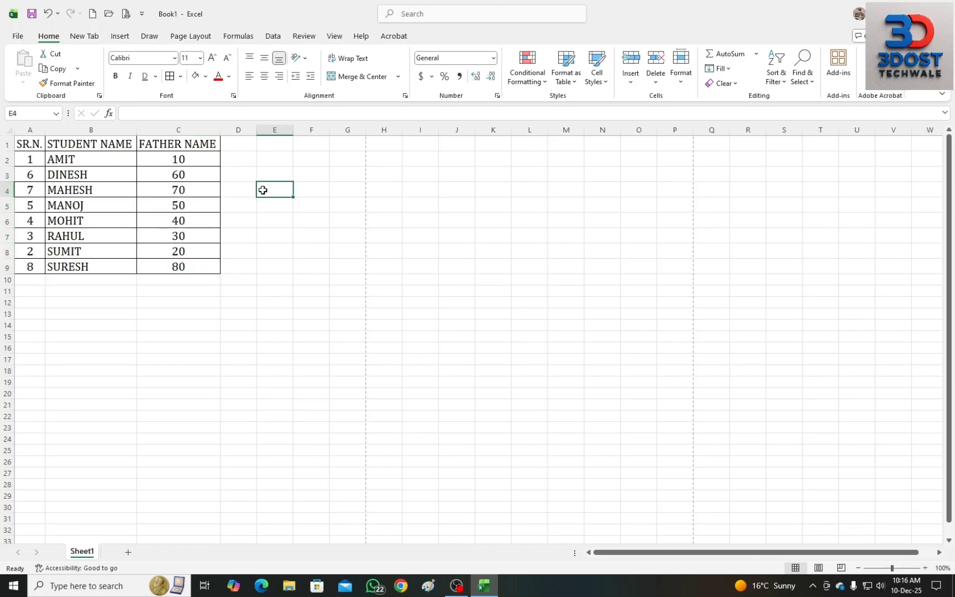
key("ctrl+z")
- Examine the Custom Sort settings and the remaining Sort & Filter options without applying any
left_click(777, 77)
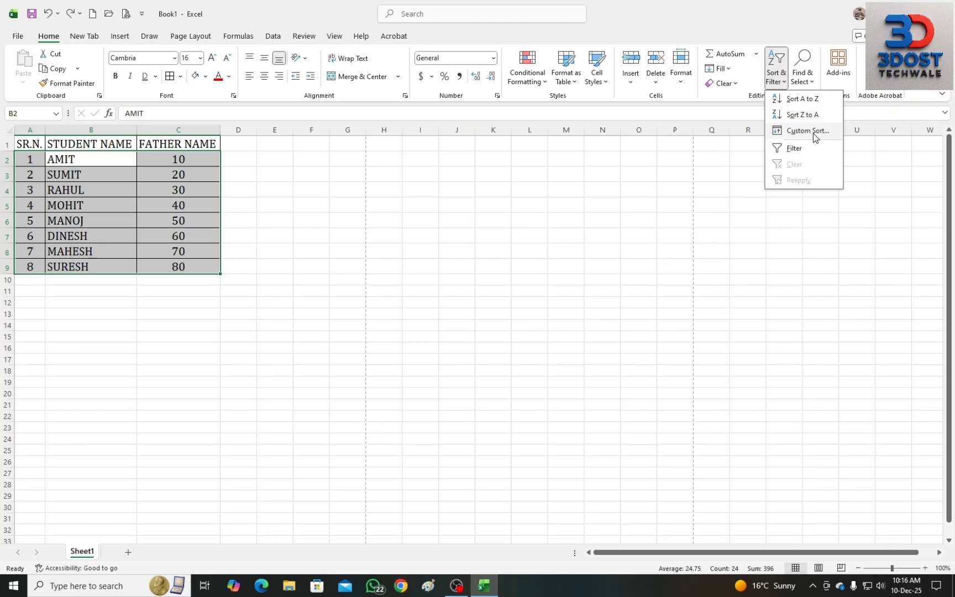
left_click(812, 133)
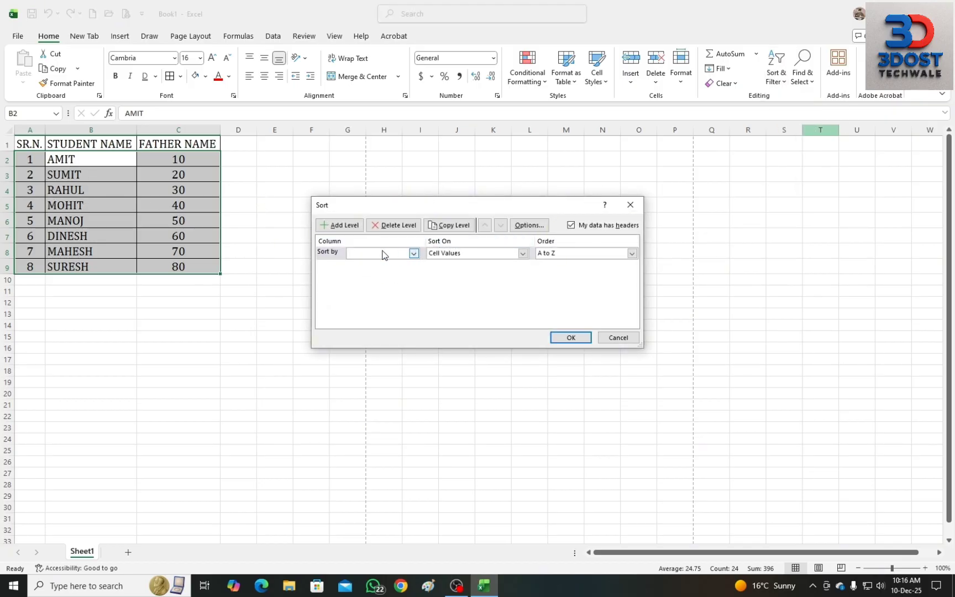
left_click(629, 205)
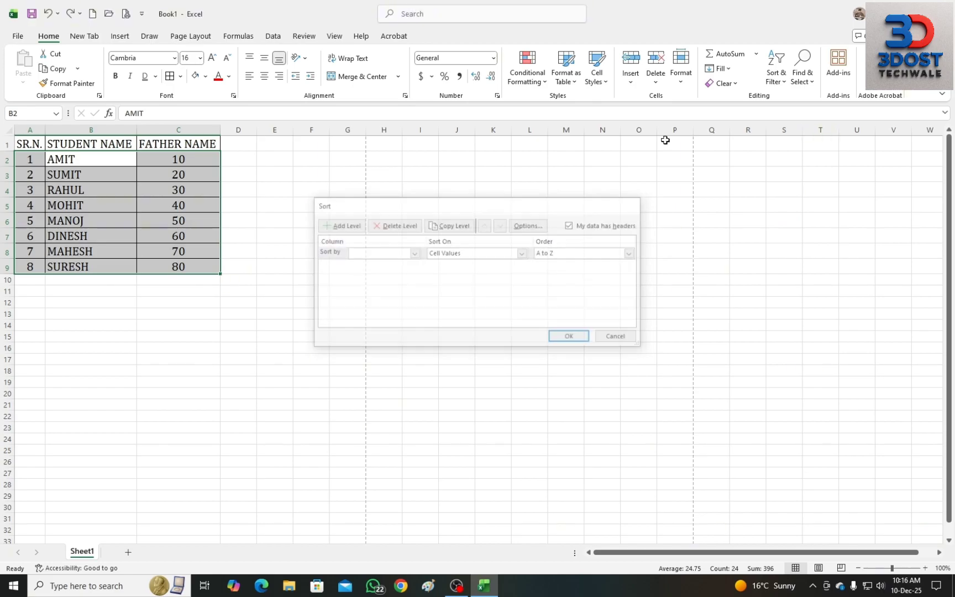
left_click(802, 80)
left_click(777, 78)
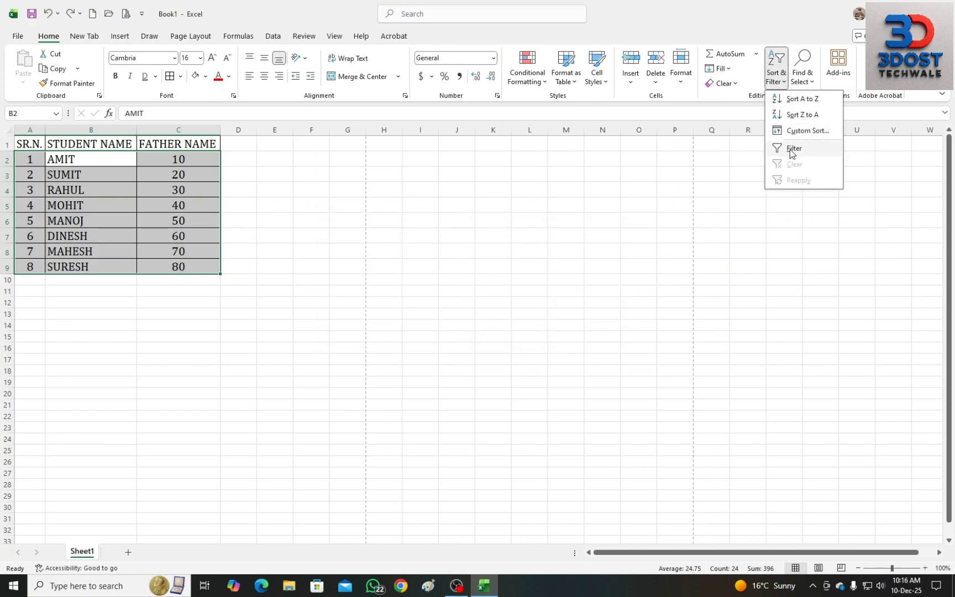
left_click(586, 204)
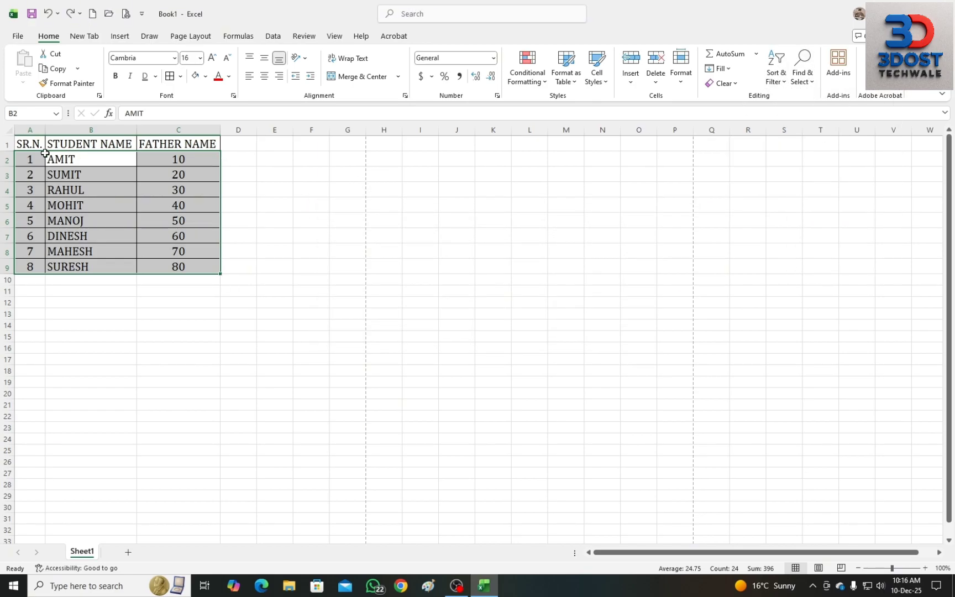
- Add filters to the header cells A1:C1 and view the SR.N. filter options without applying them
left_click_drag(34, 143, 197, 144)
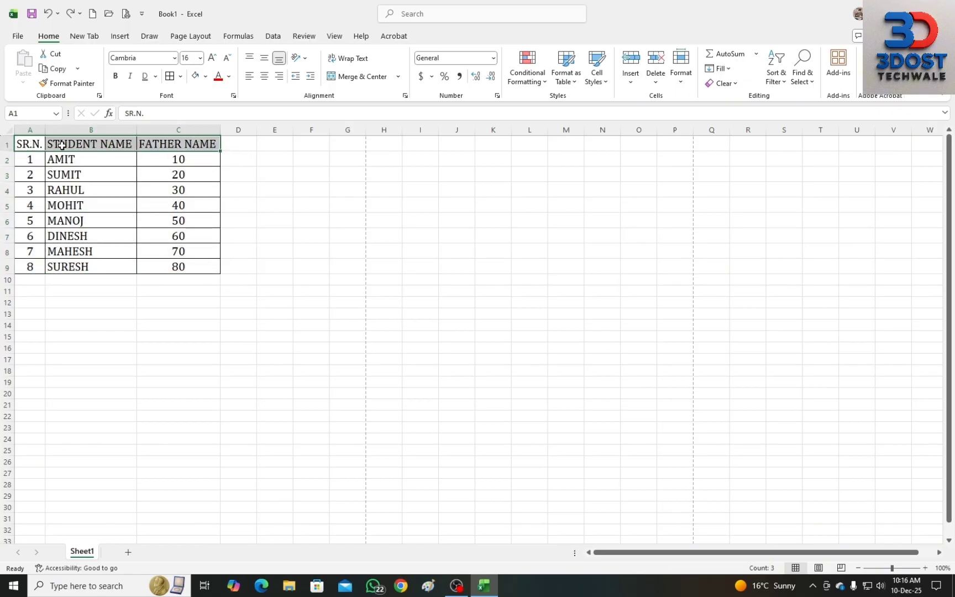
left_click(783, 81)
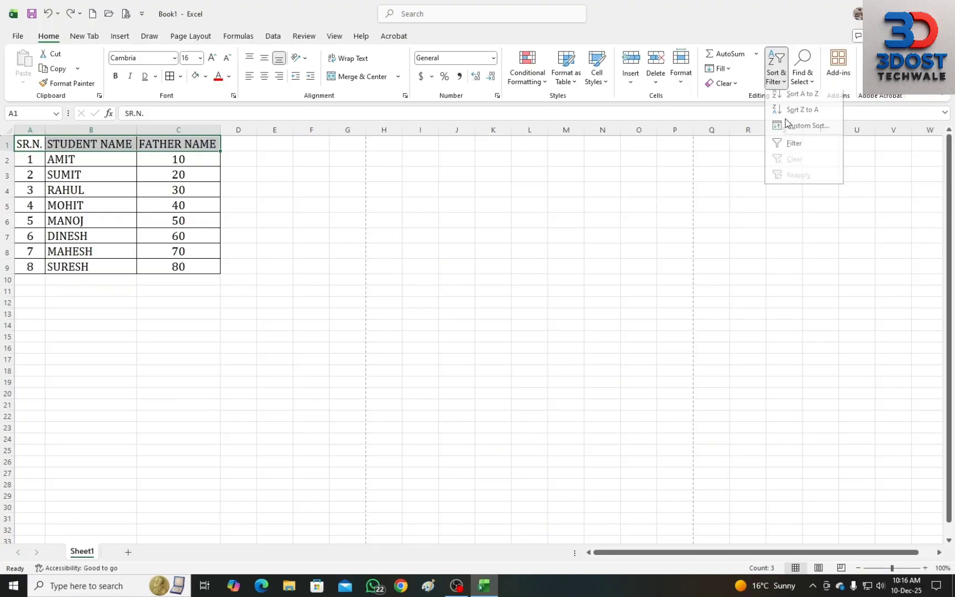
left_click(796, 148)
left_click(39, 145)
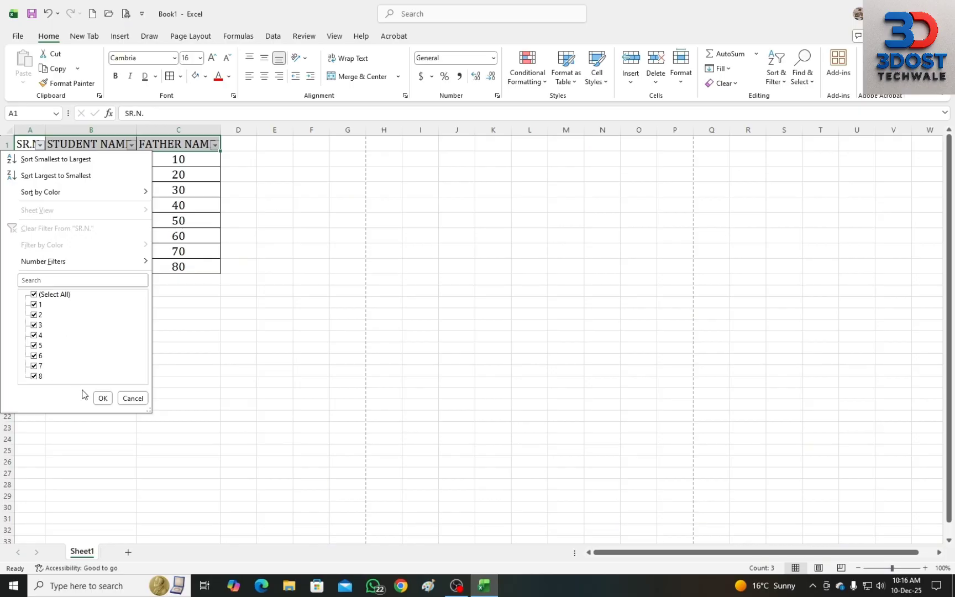
left_click(133, 398)
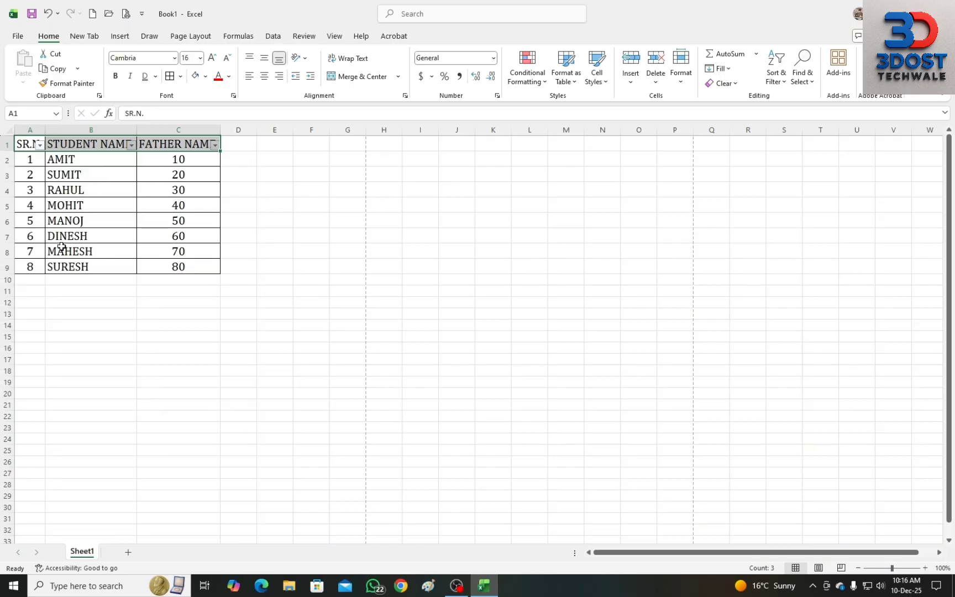
- Select the student record in A4:C4, filter out value 3 from the SR.N. column, and undo the filtering
left_click(70, 194)
left_click(187, 193)
left_click_drag(32, 188, 181, 191)
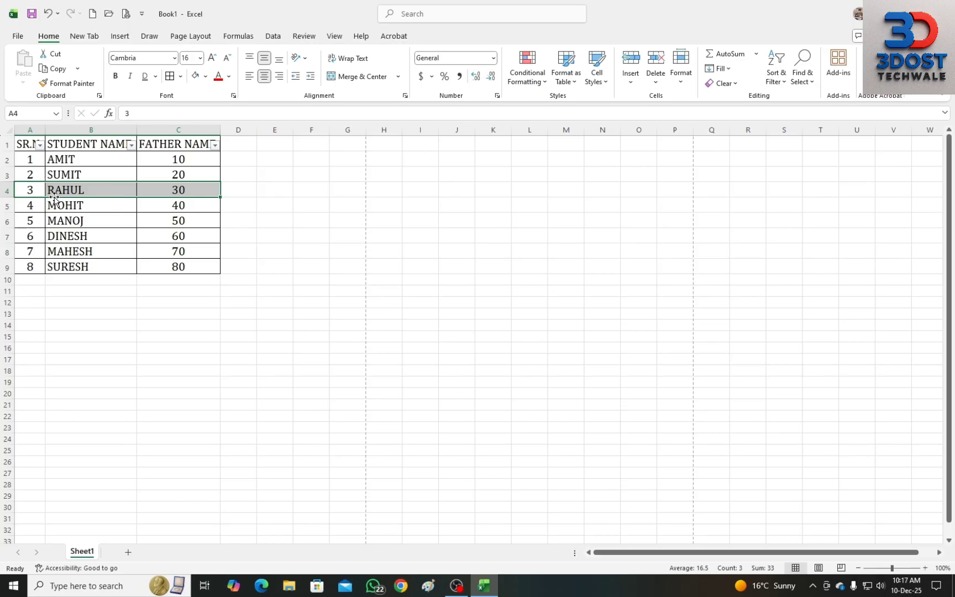
left_click(39, 145)
left_click(34, 324)
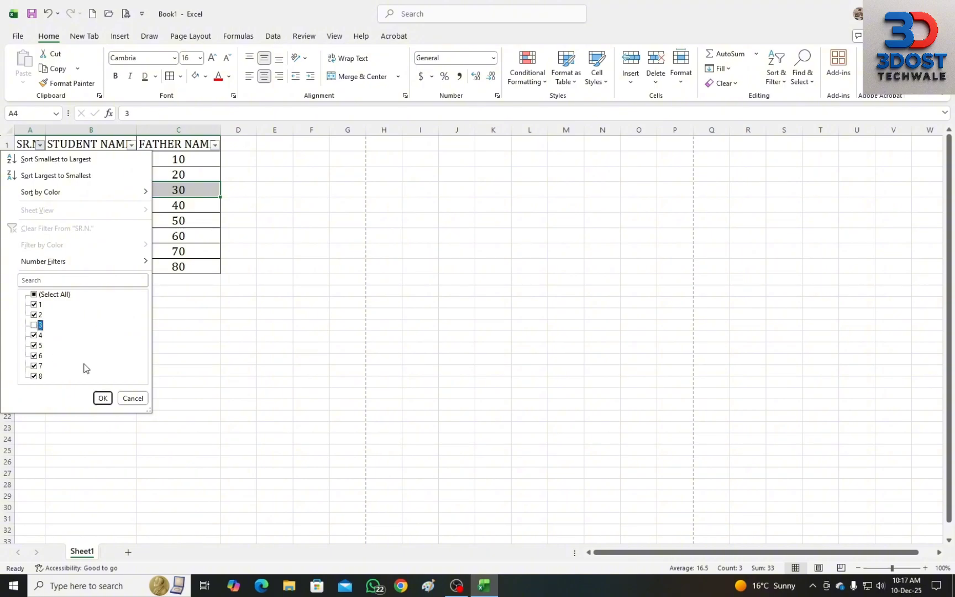
left_click(102, 398)
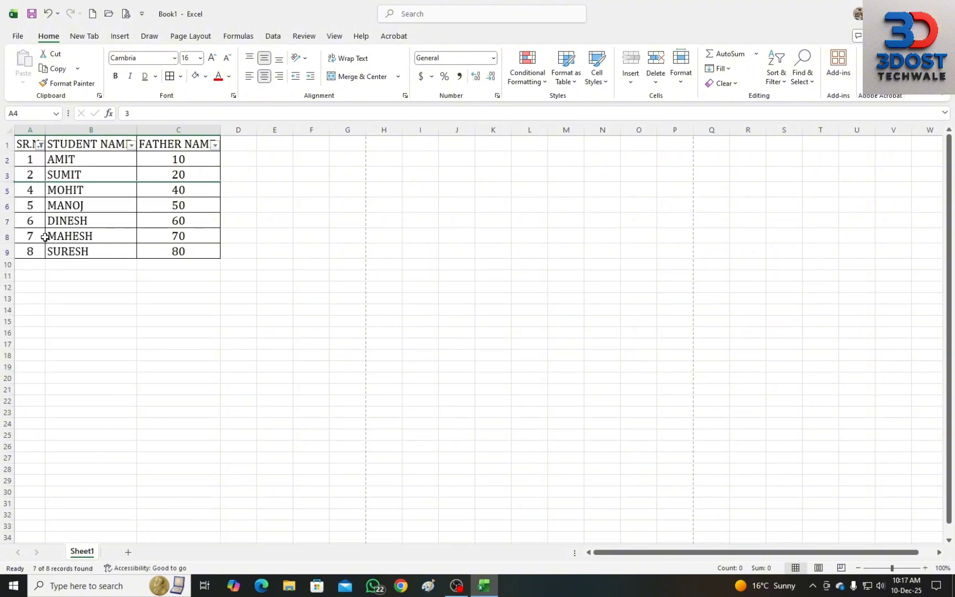
key("ctrl+c")
key("ctrl+z")
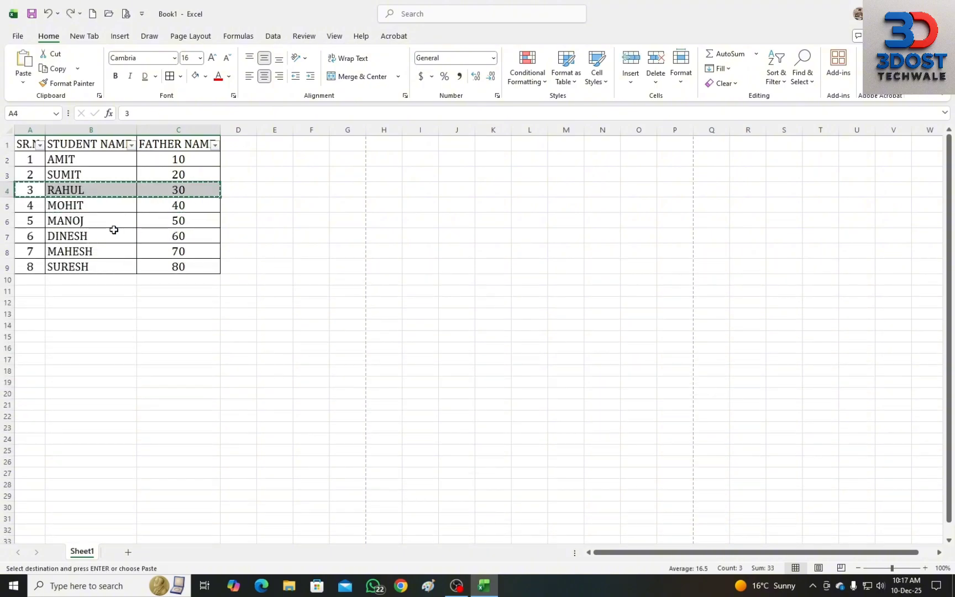
- Filter out the row 4 student's name from the STUDENT NAME column, and undo the filtering
left_click(130, 145)
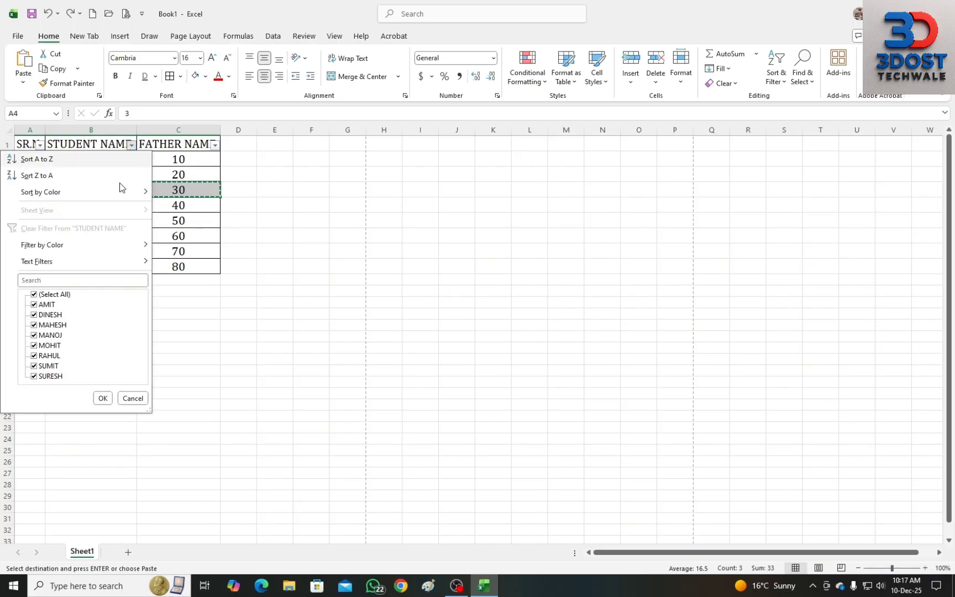
left_click(34, 356)
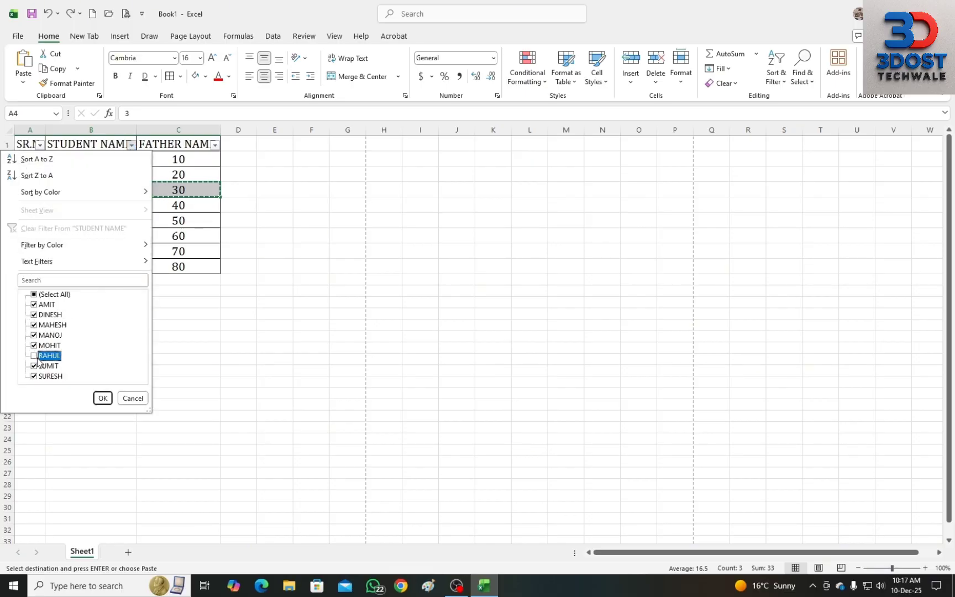
left_click(102, 398)
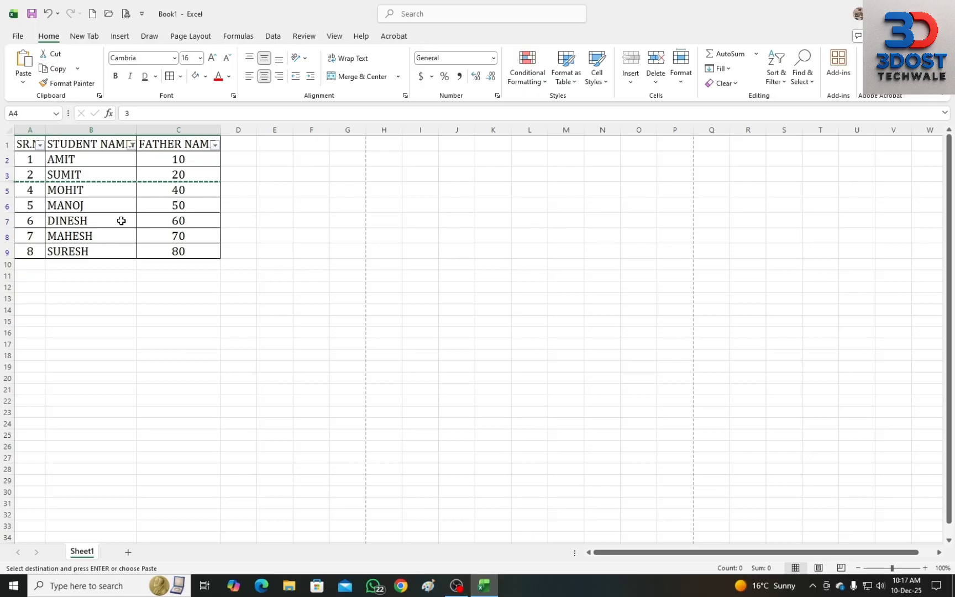
key("ctrl+z")
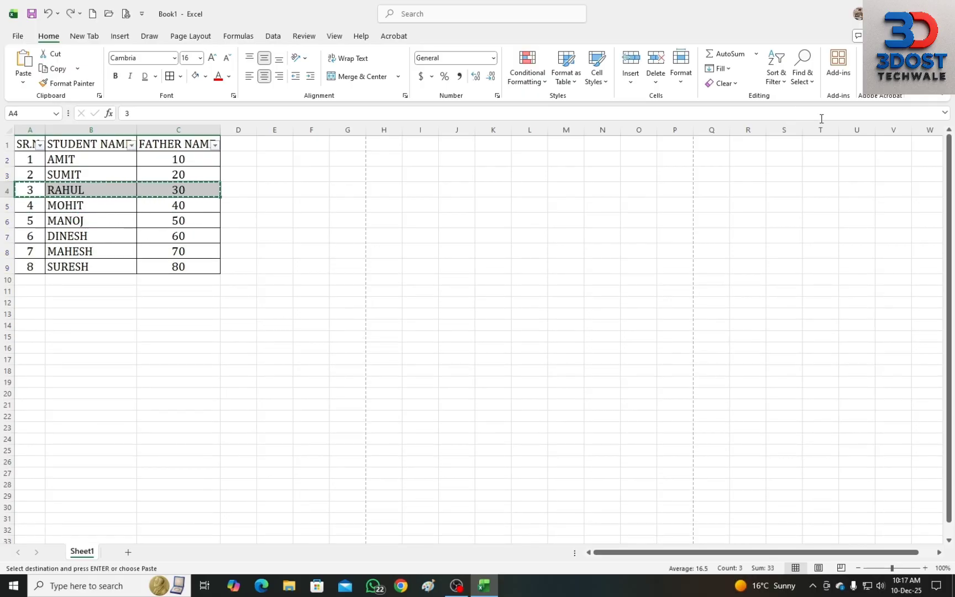